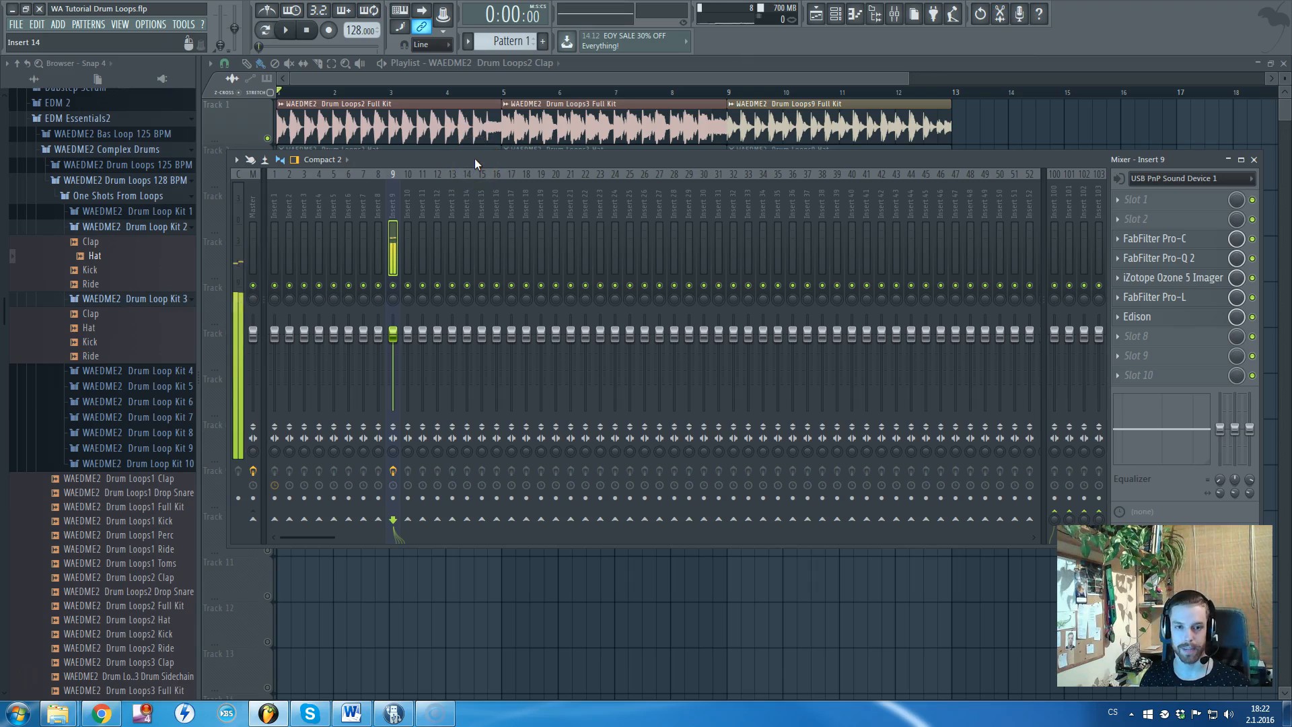
- Hide the mixer and play back the three Full Kit loops on Track 1 from the start
key("F9")
left_click(467, 82)
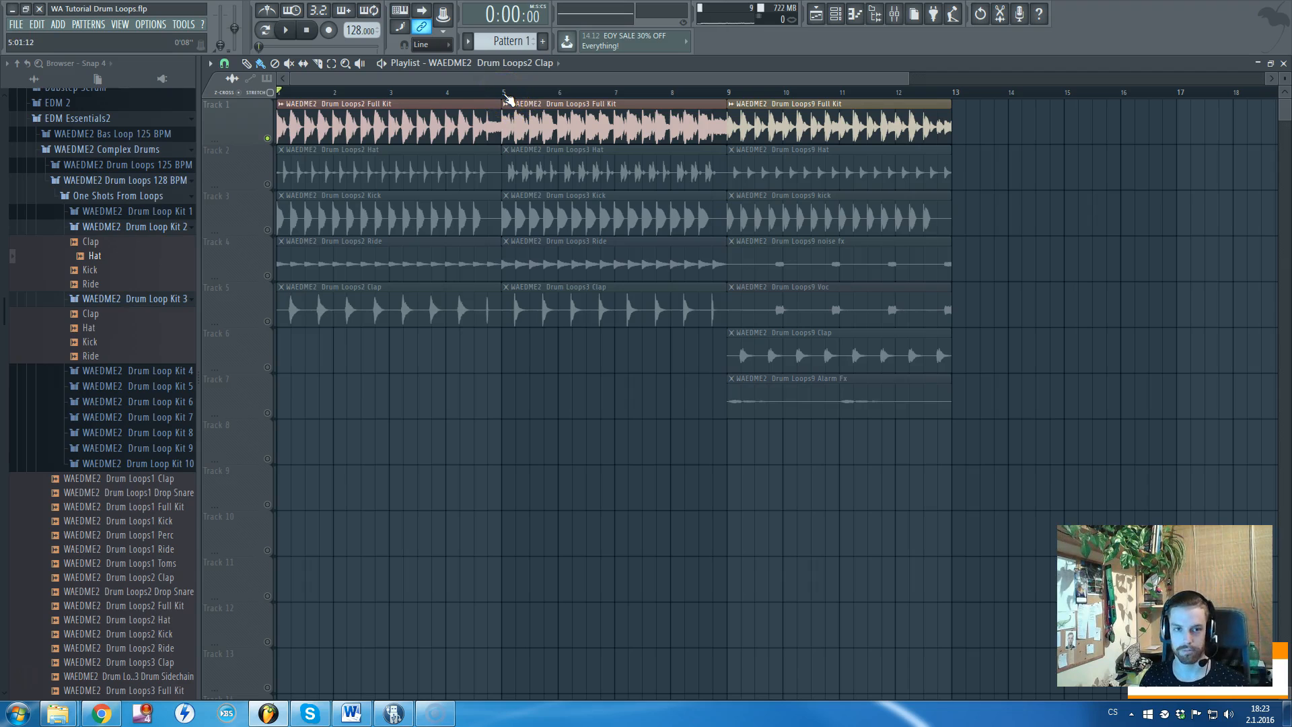
left_click(287, 31)
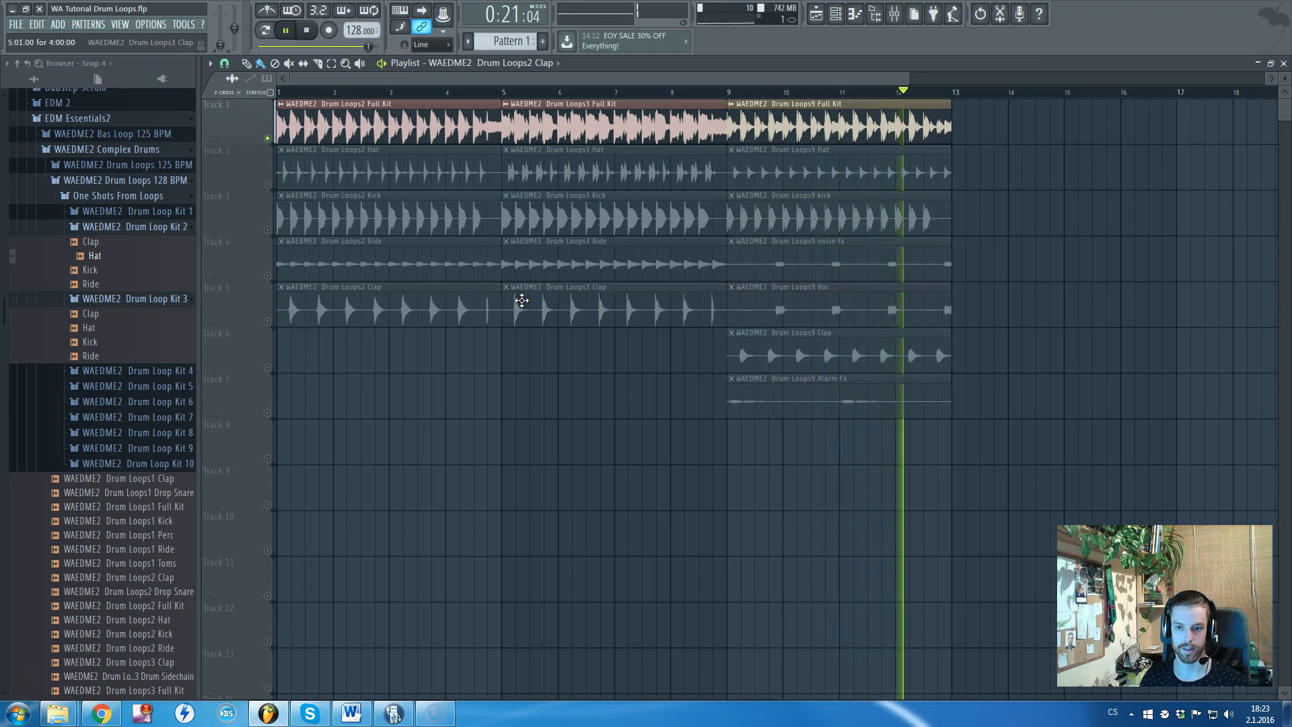
key("space")
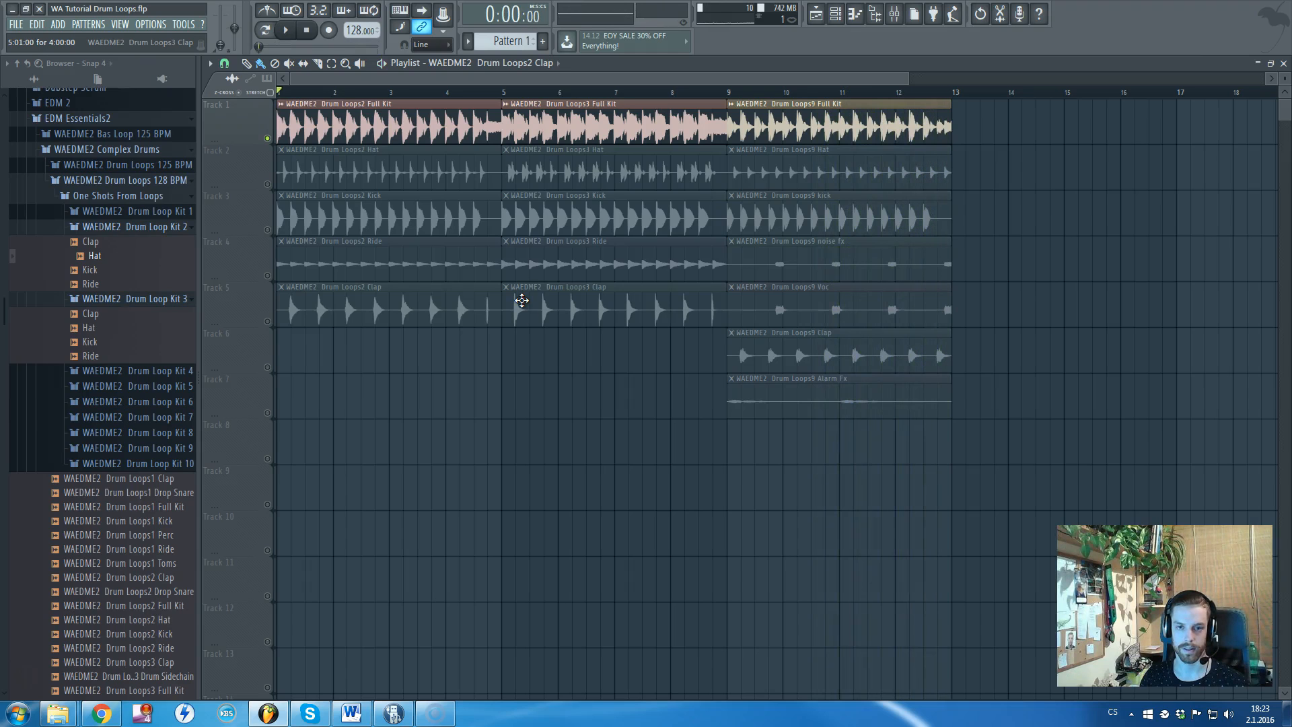
left_click(505, 515)
right_click(572, 533)
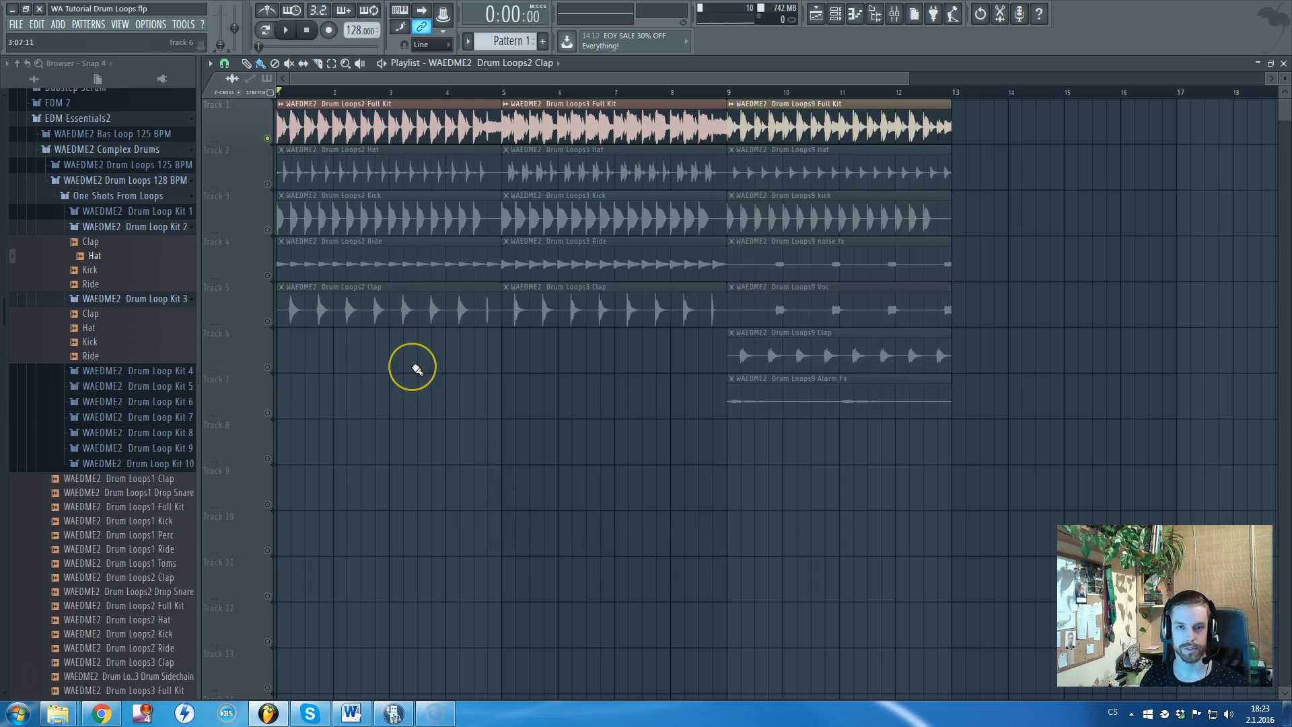
- Preview the Hat and Kick one-shots of WAEDME2 Drum Loop Kit 3 and collapse the Kit 2 and Kit 3 folders
left_click(163, 231)
left_click(151, 271)
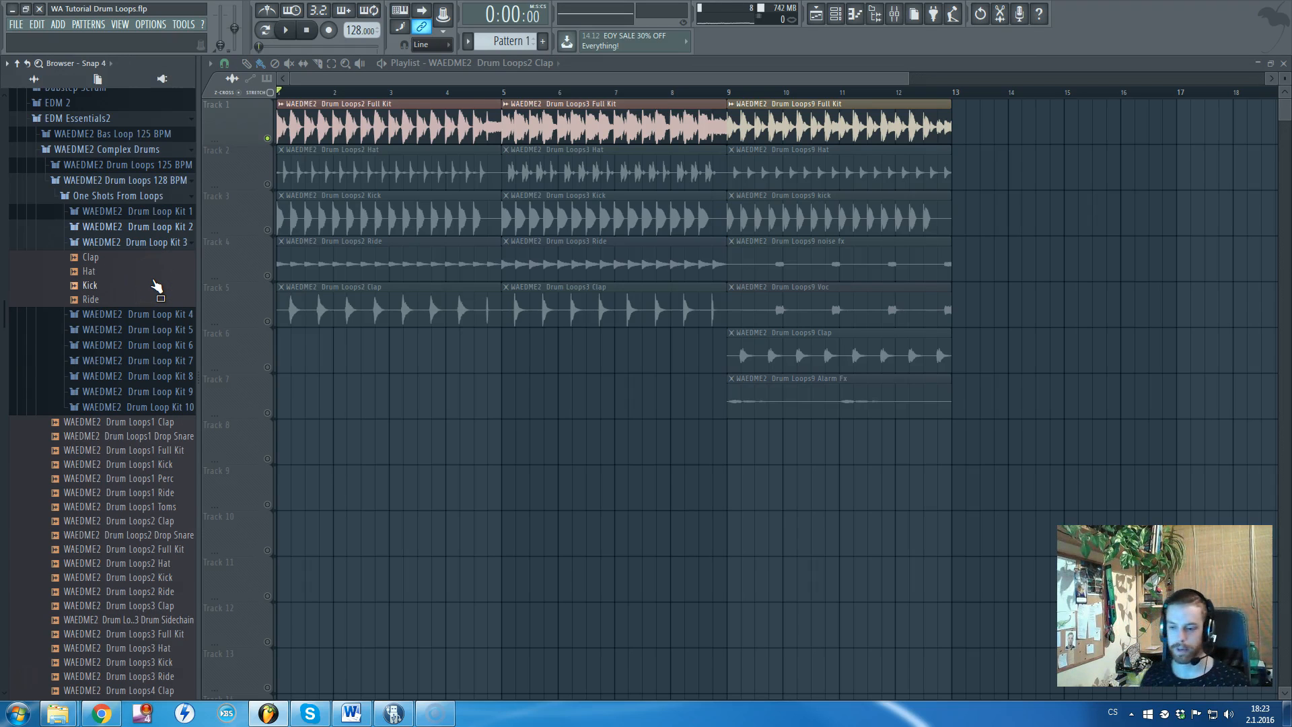
left_click(151, 283)
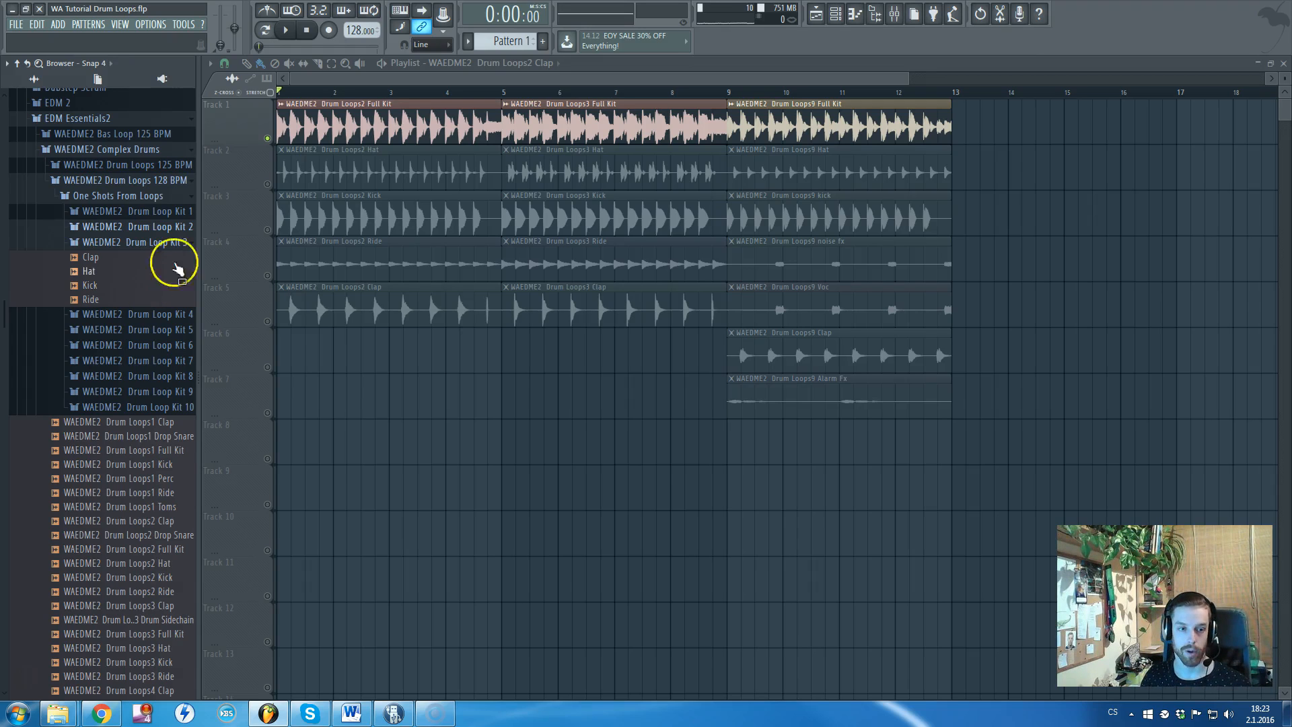
left_click(187, 243)
left_click(424, 110)
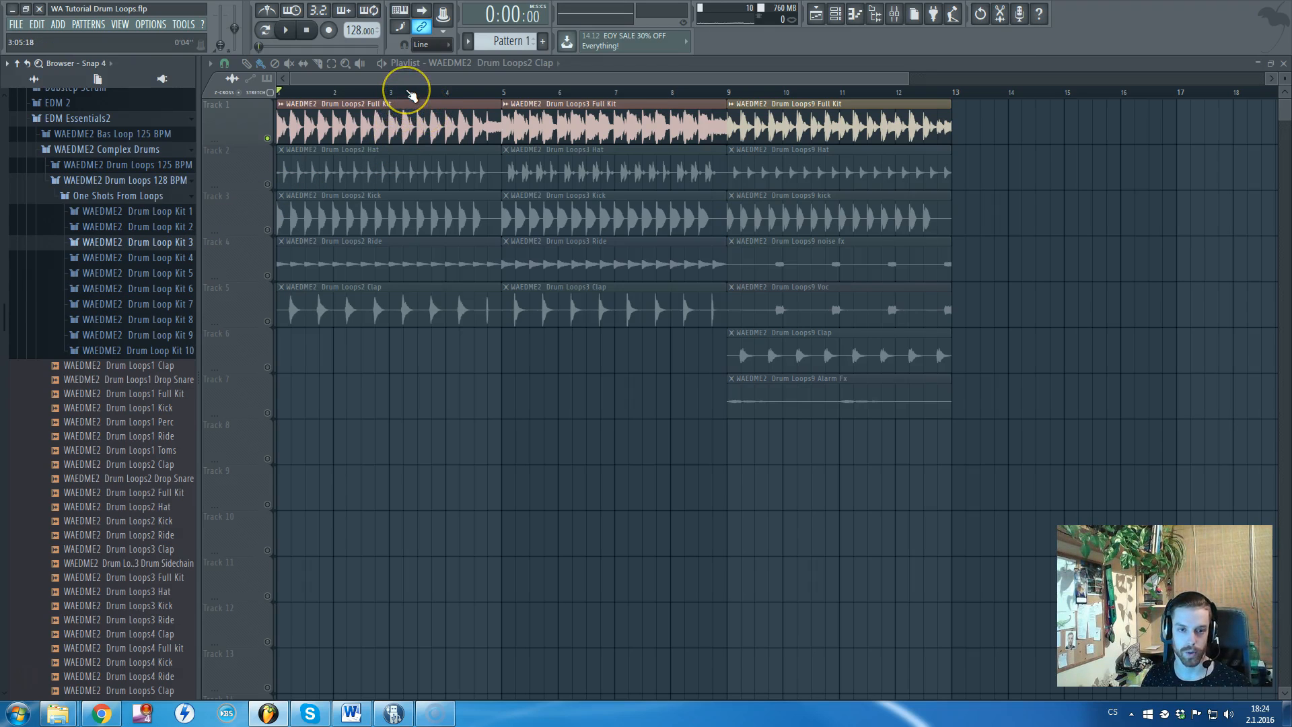
left_click(421, 91)
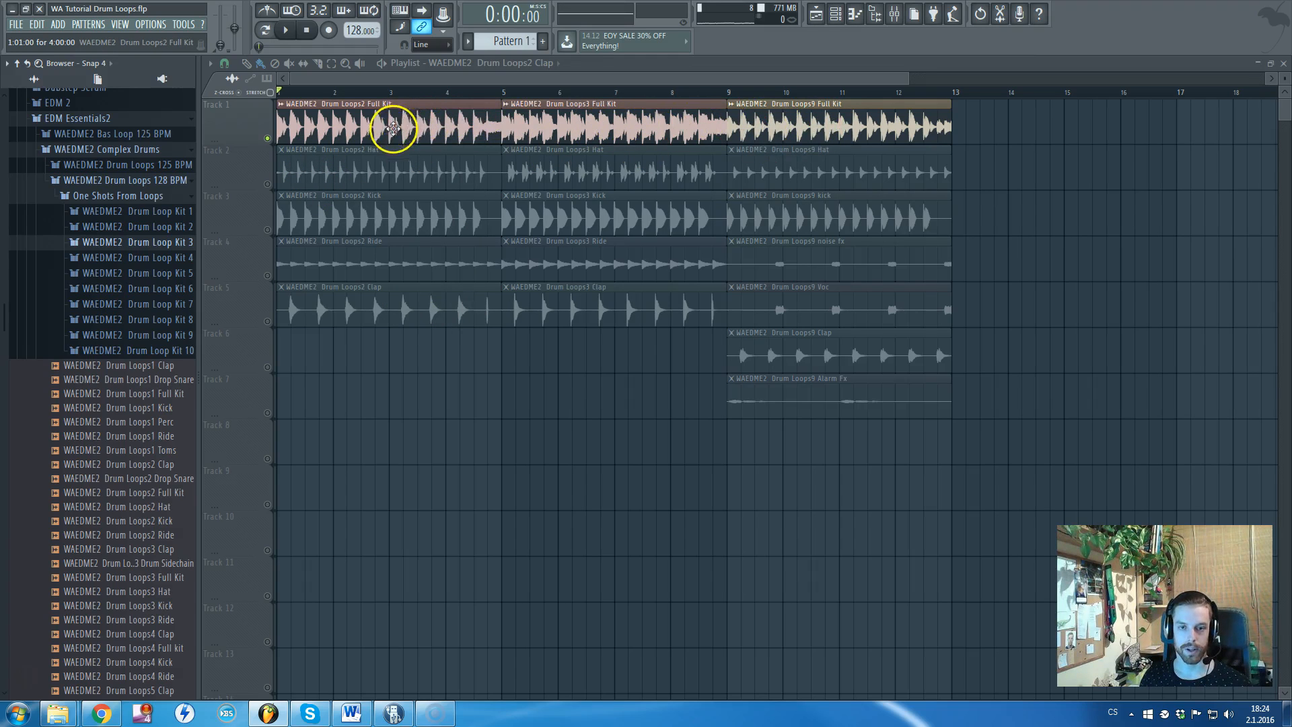
- Collapse the One Shots From Loops folder and look through the loops in WAEDME2 Drum Loops 128 BPM
left_click(158, 196)
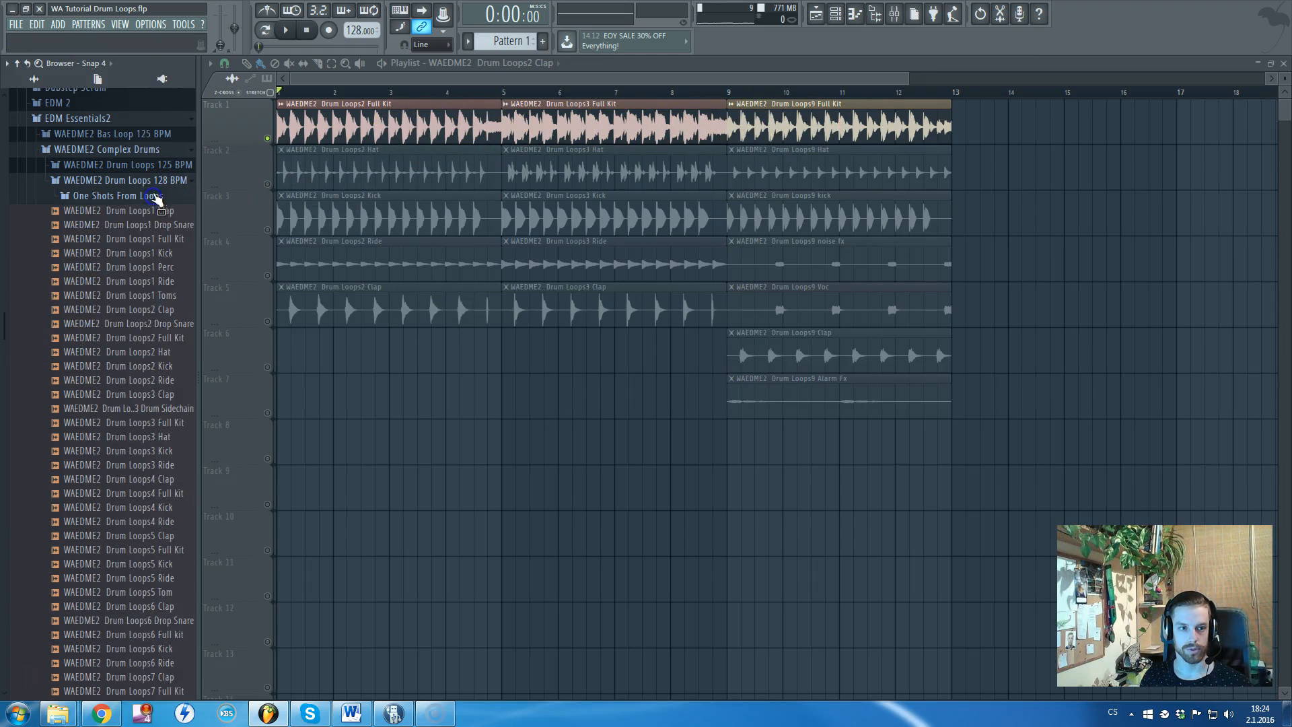
left_click(157, 180)
left_click(155, 180)
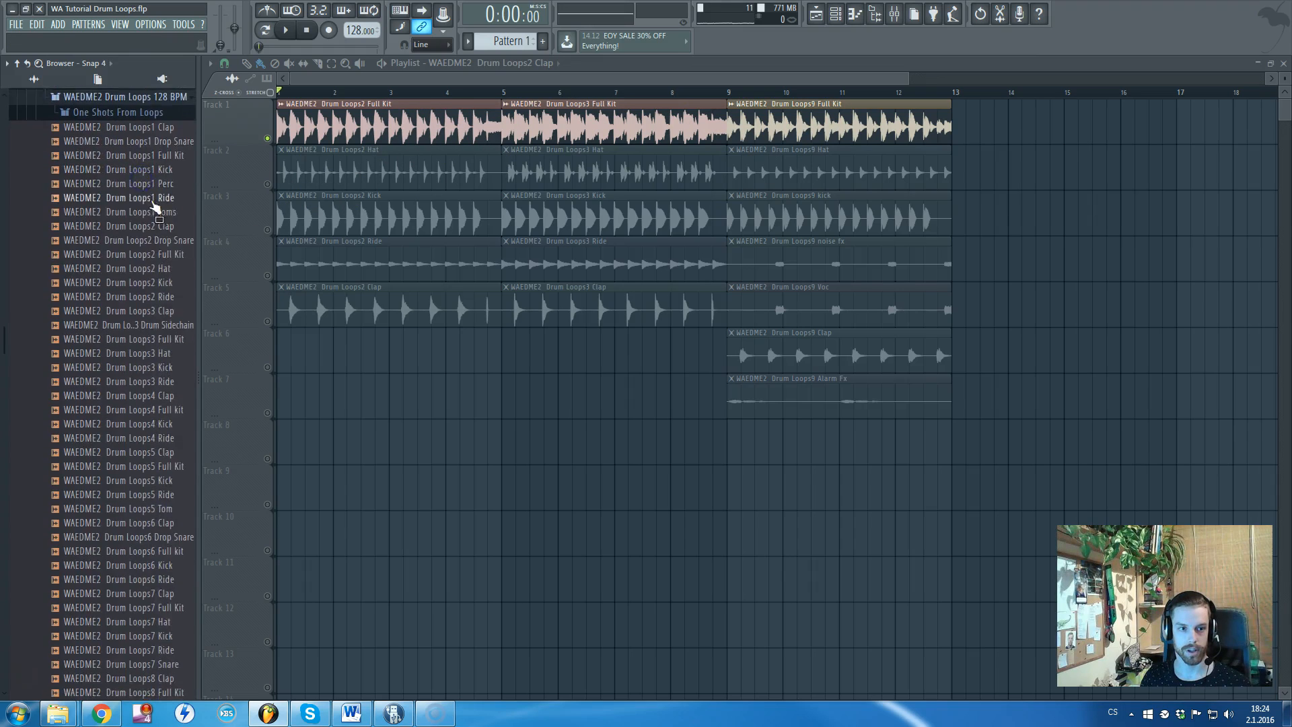
scroll(333, 83, "up", 1)
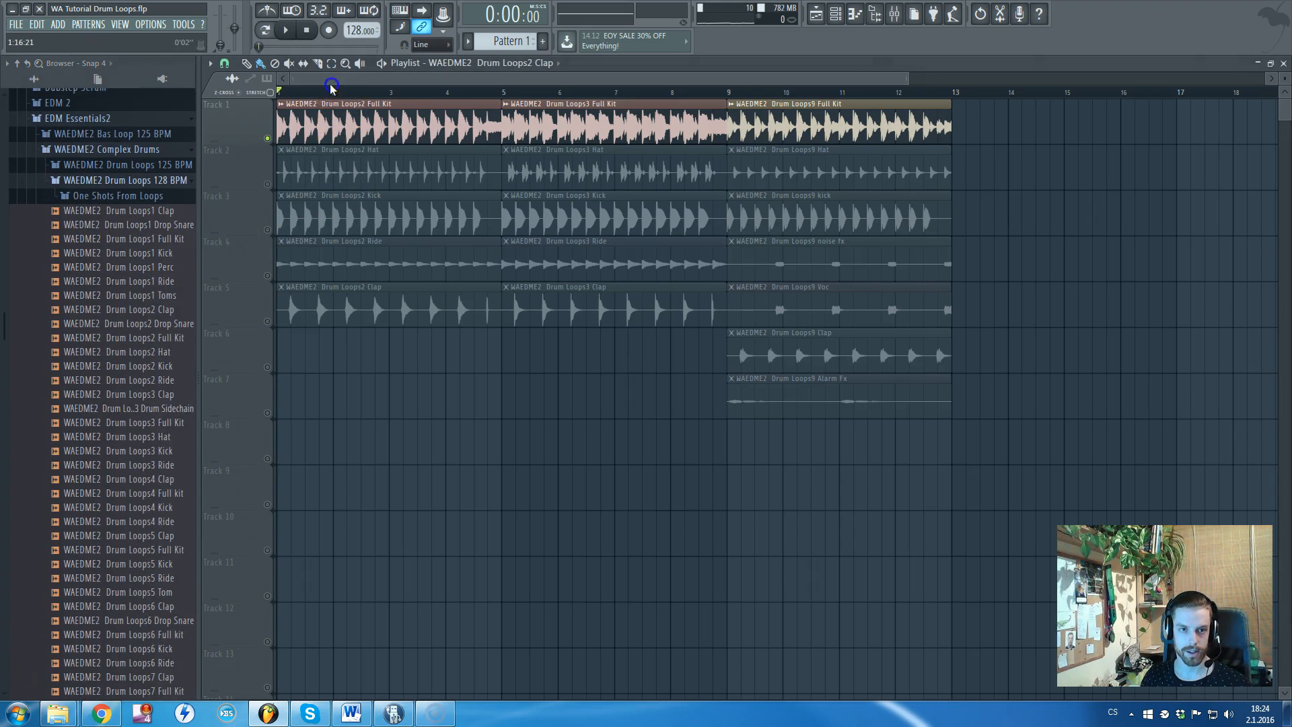
- Unmute all playlist tracks and mute only Track 1 with the Full Kit loops
scroll(266, 167, "up", 1)
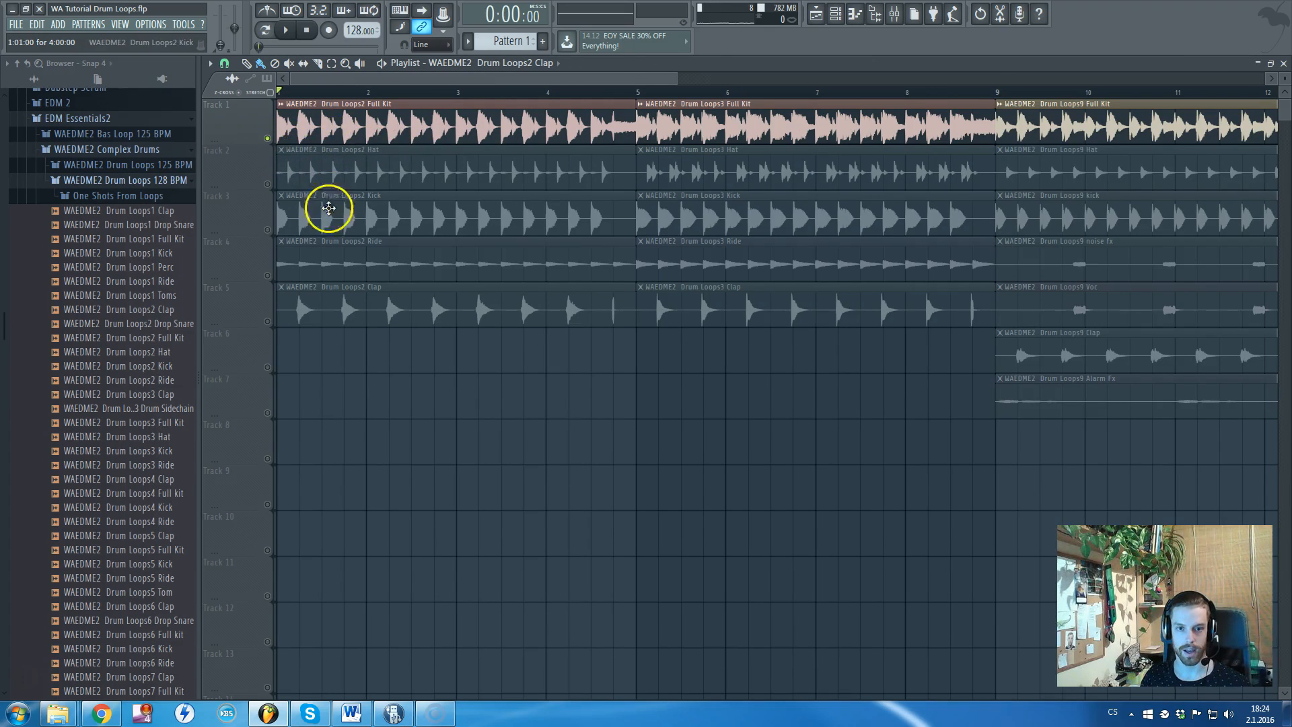
right_click(267, 138)
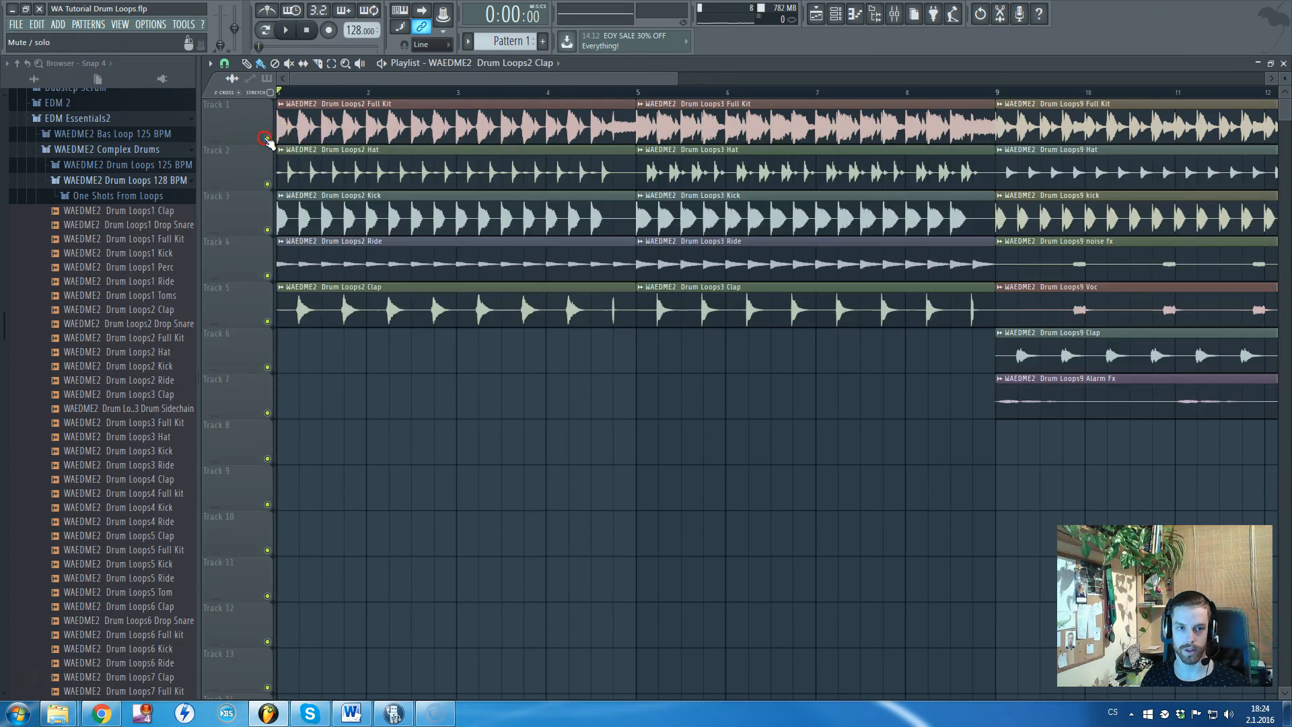
left_click(267, 138)
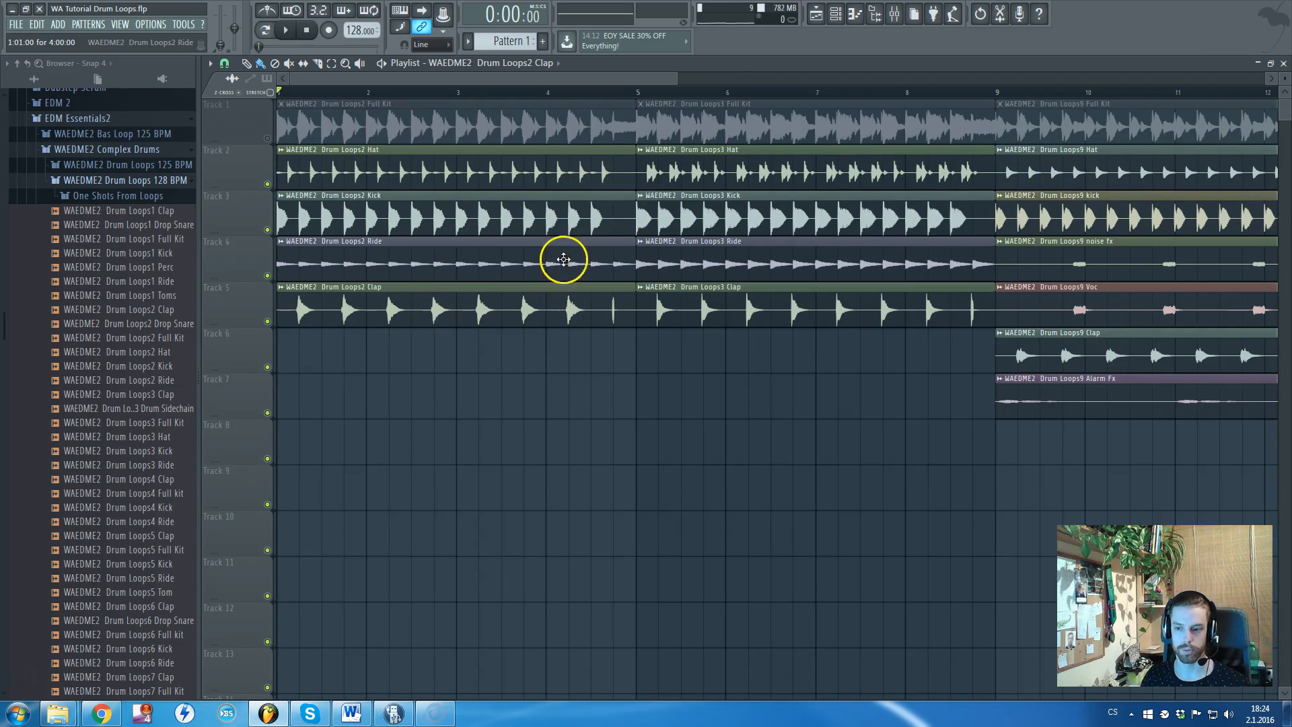
- Play the separate drum stems briefly from the start and examine where the Drum Loops2 Kick waveform begins
scroll(550, 259, "down", 1)
key("space")
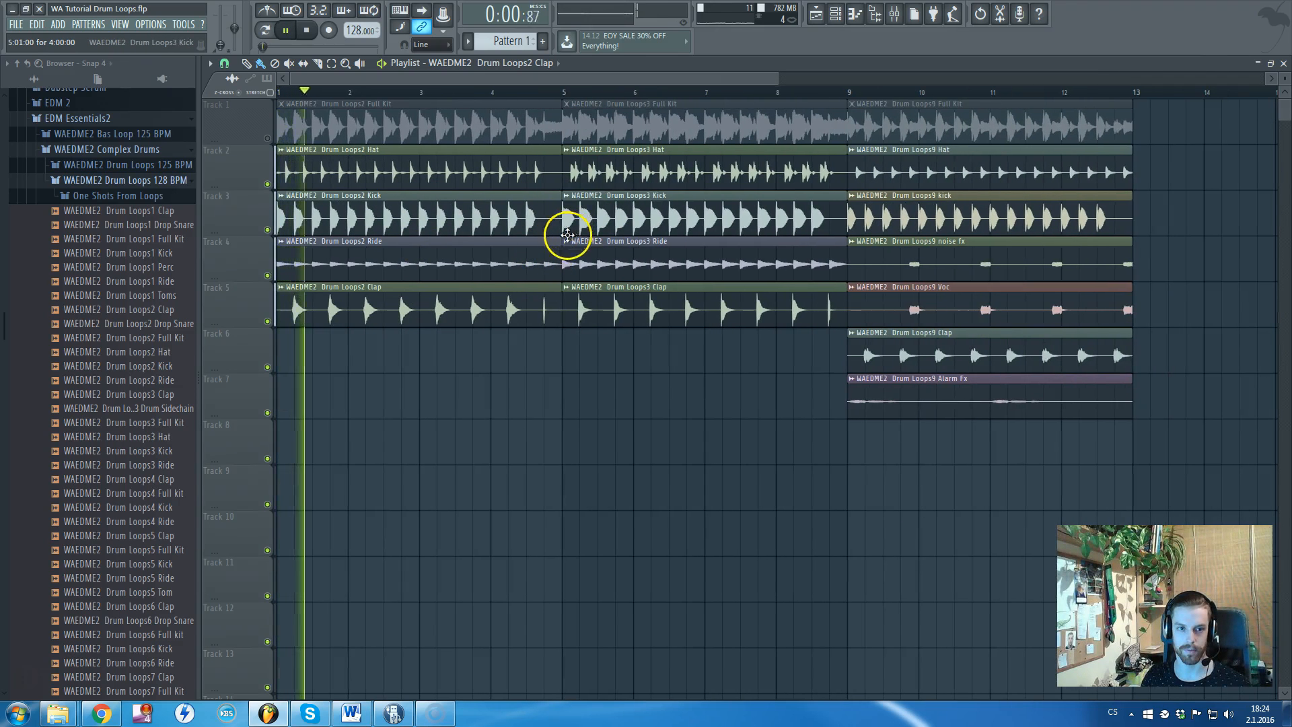
scroll(243, 271, "up", 4)
key("space")
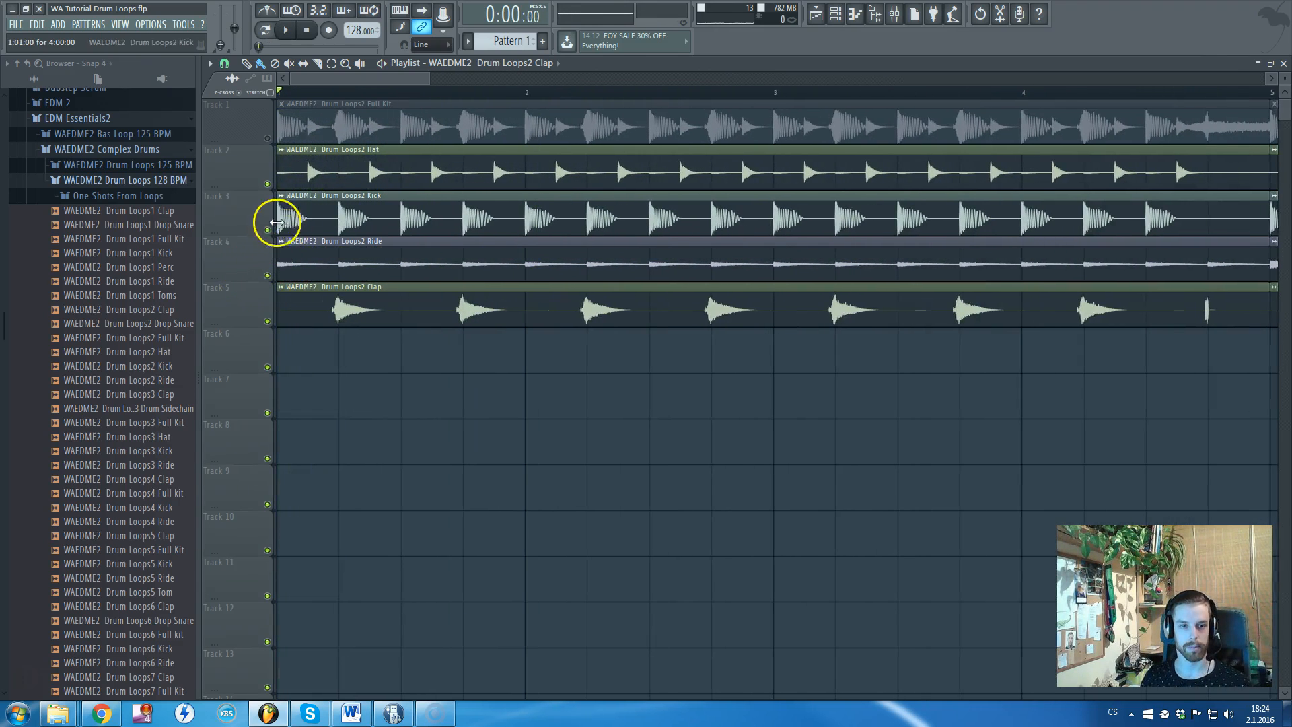
scroll(277, 215, "up", 4)
scroll(308, 217, "down", 4)
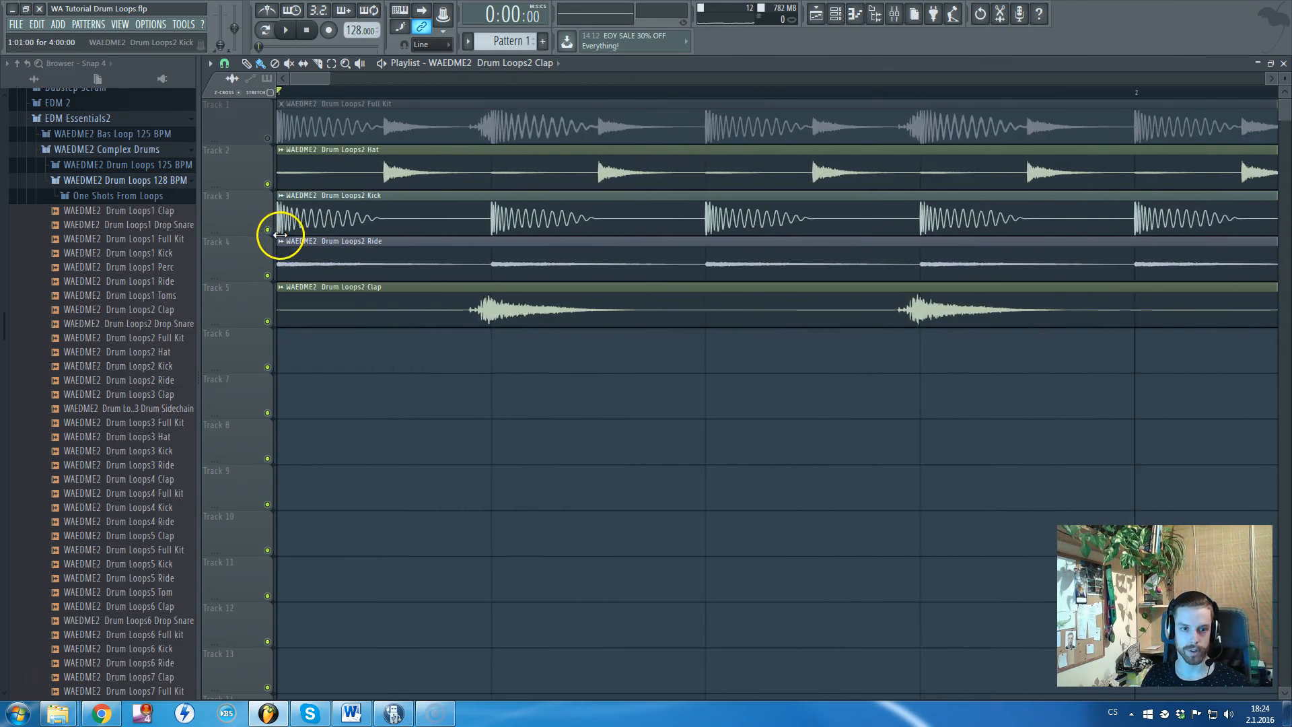
scroll(287, 241, "down", 10)
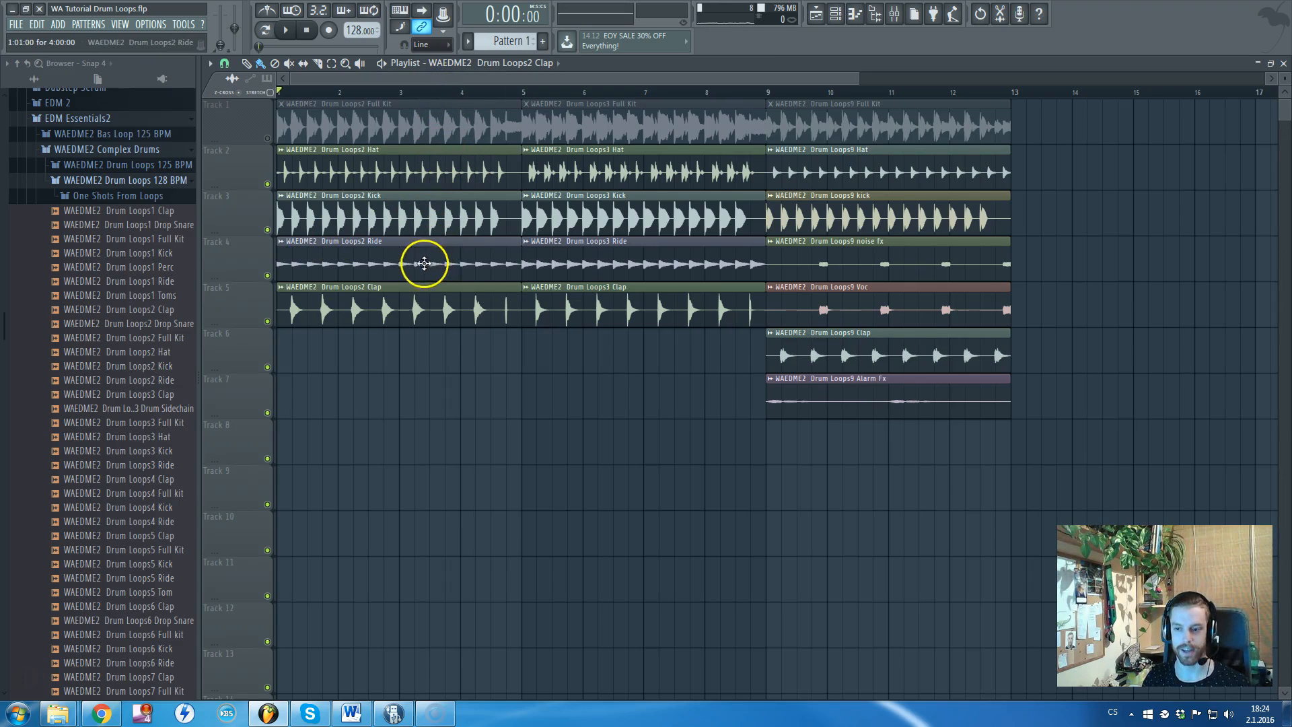
- Examine how the Drum Loops2 hat, kick, ride and clap hits line up with the bars in the playlist
scroll(275, 289, "up", 3)
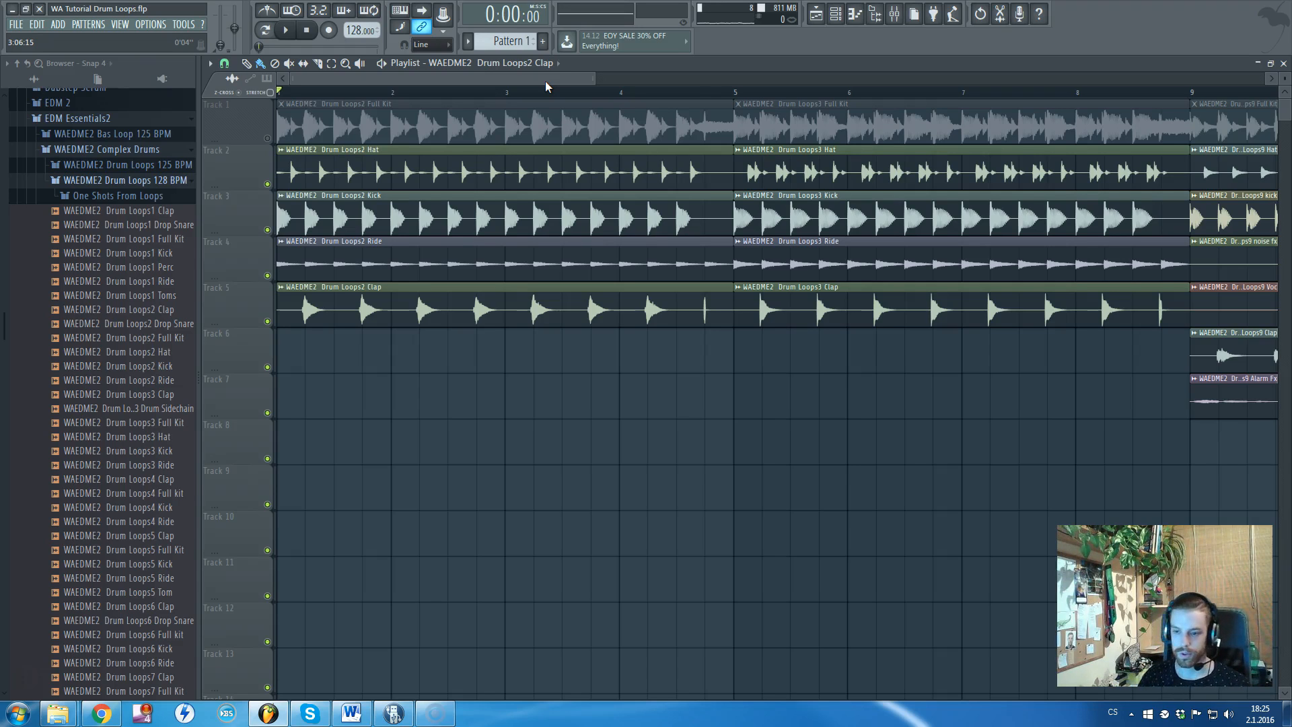
left_click_drag(594, 79, 591, 81)
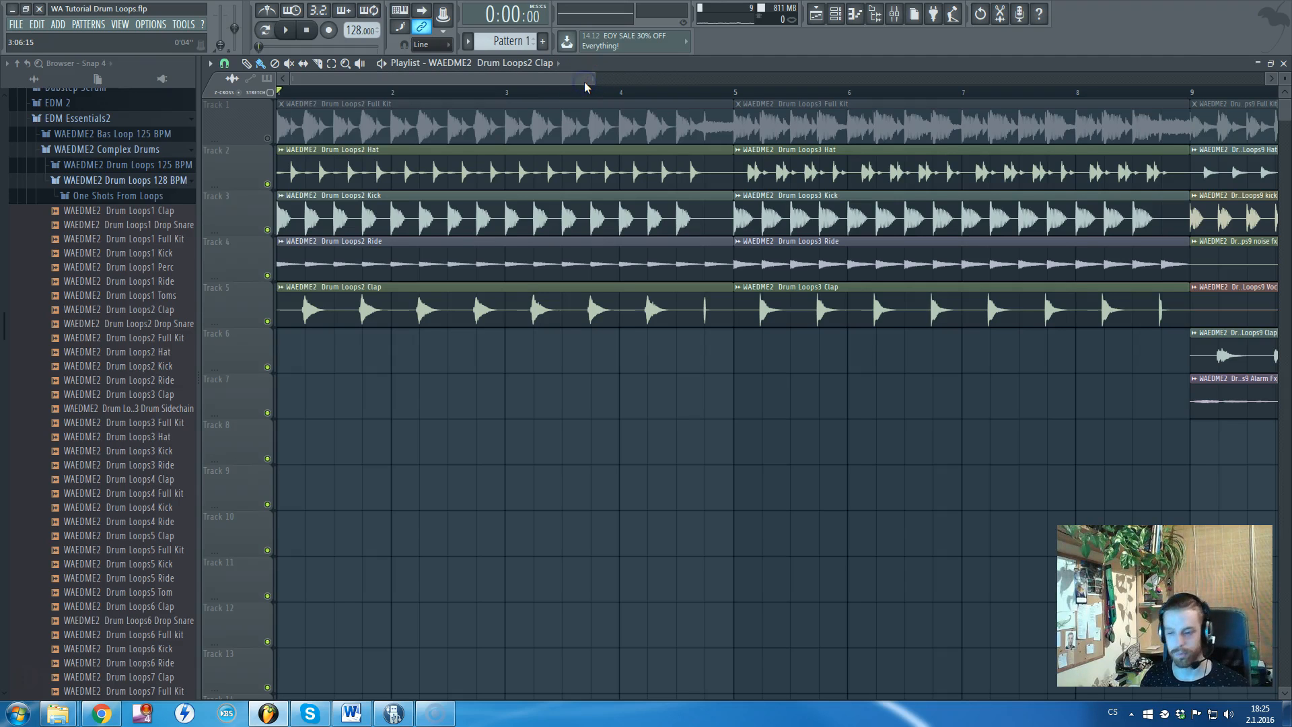
left_click_drag(584, 86, 297, 195)
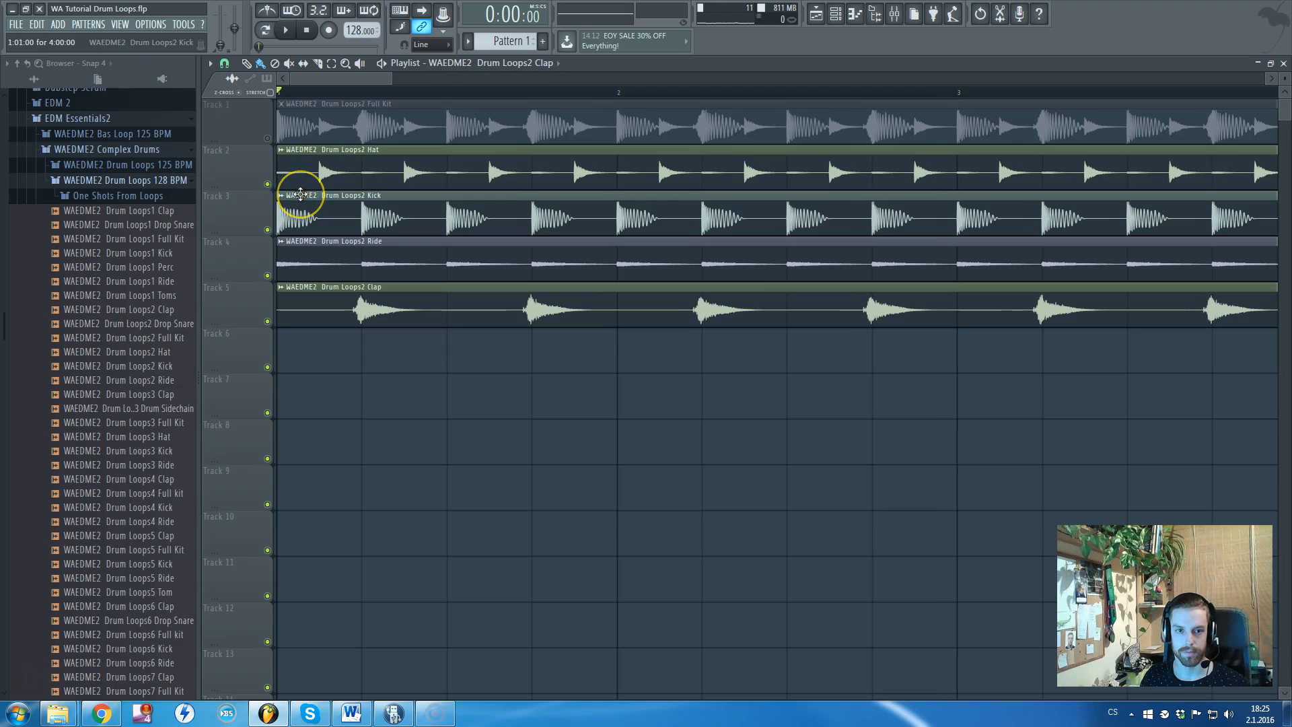
scroll(300, 194, "down", 3)
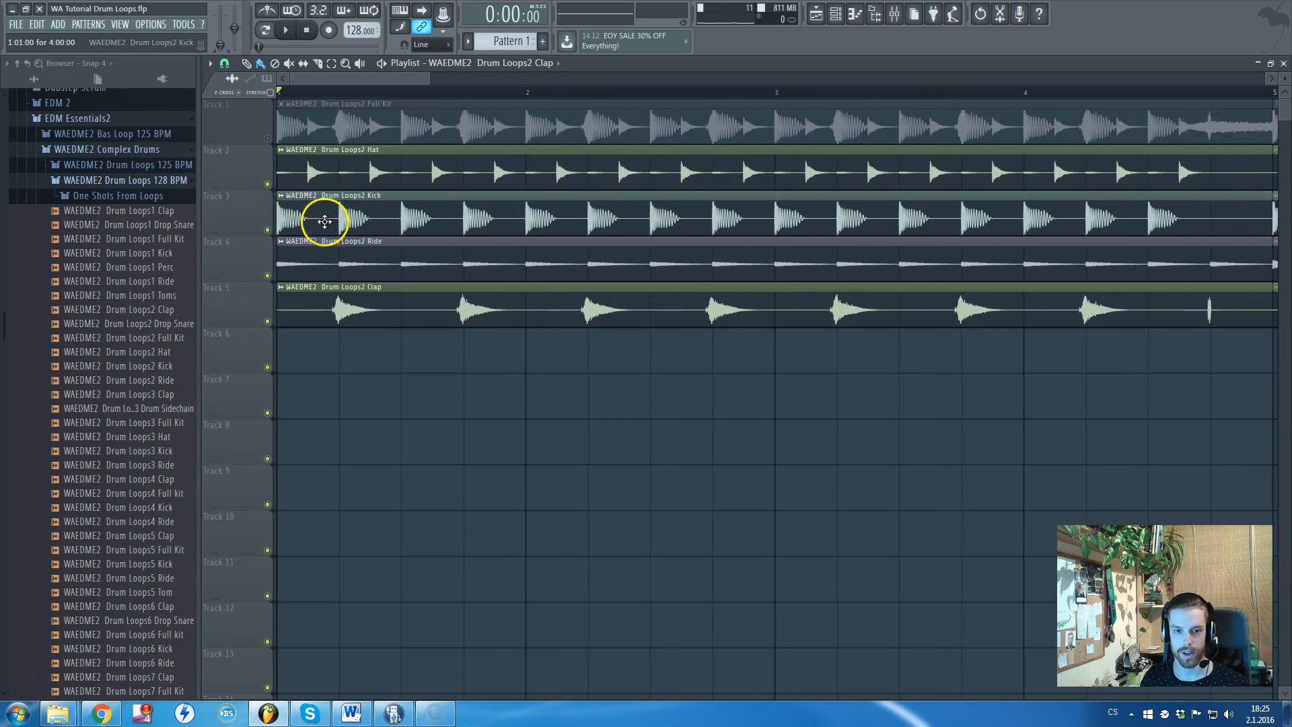
left_click_drag(339, 244, 353, 240)
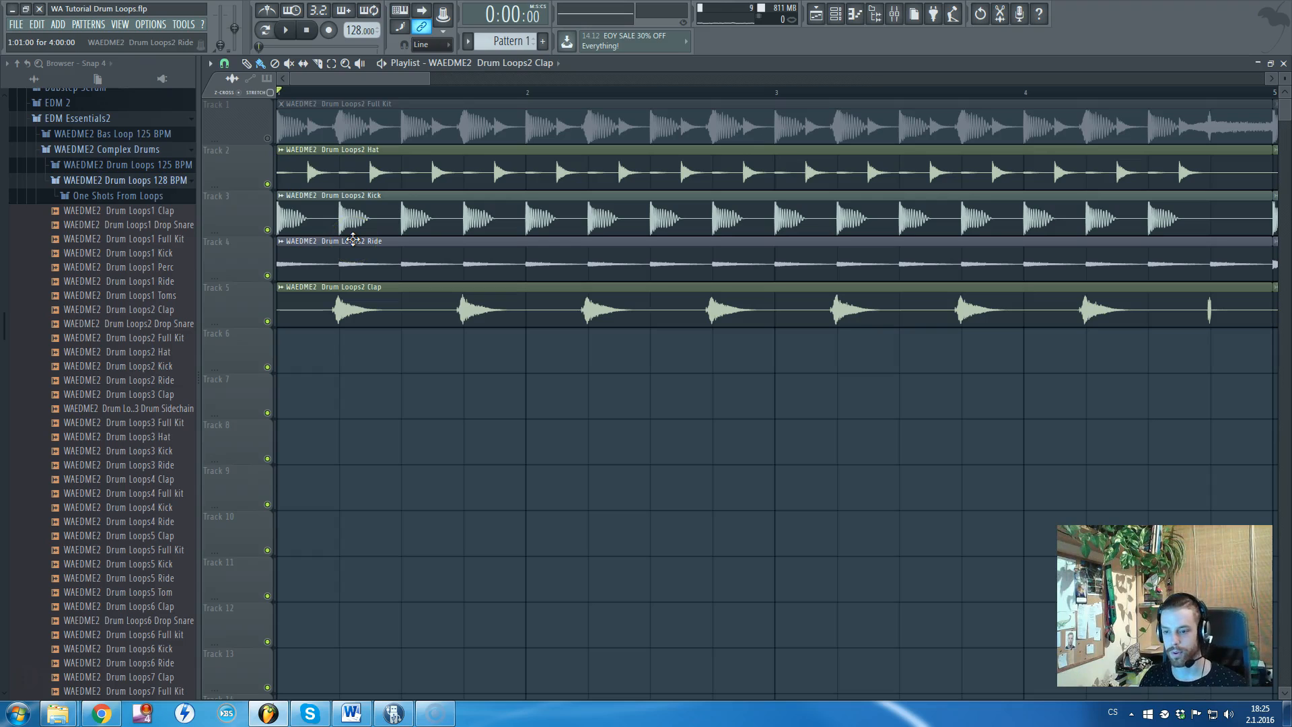
left_click(407, 236)
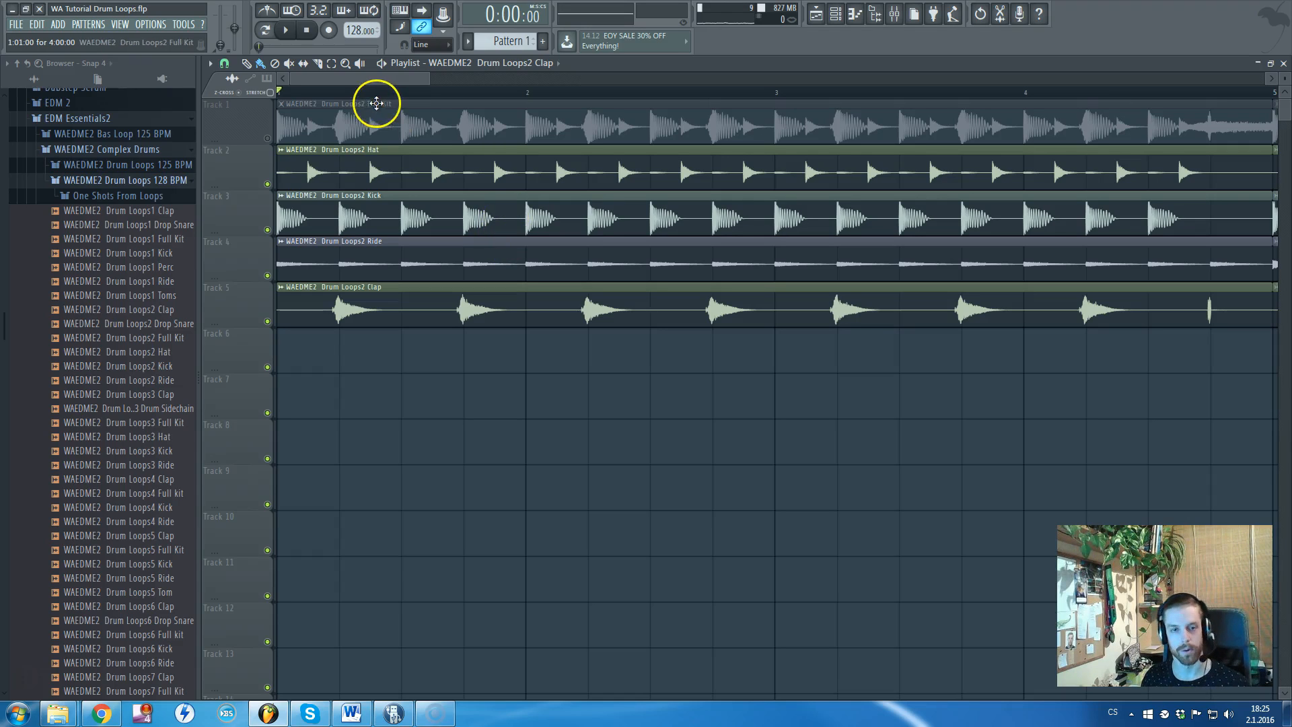
left_click(397, 80)
left_click_drag(397, 80, 326, 106)
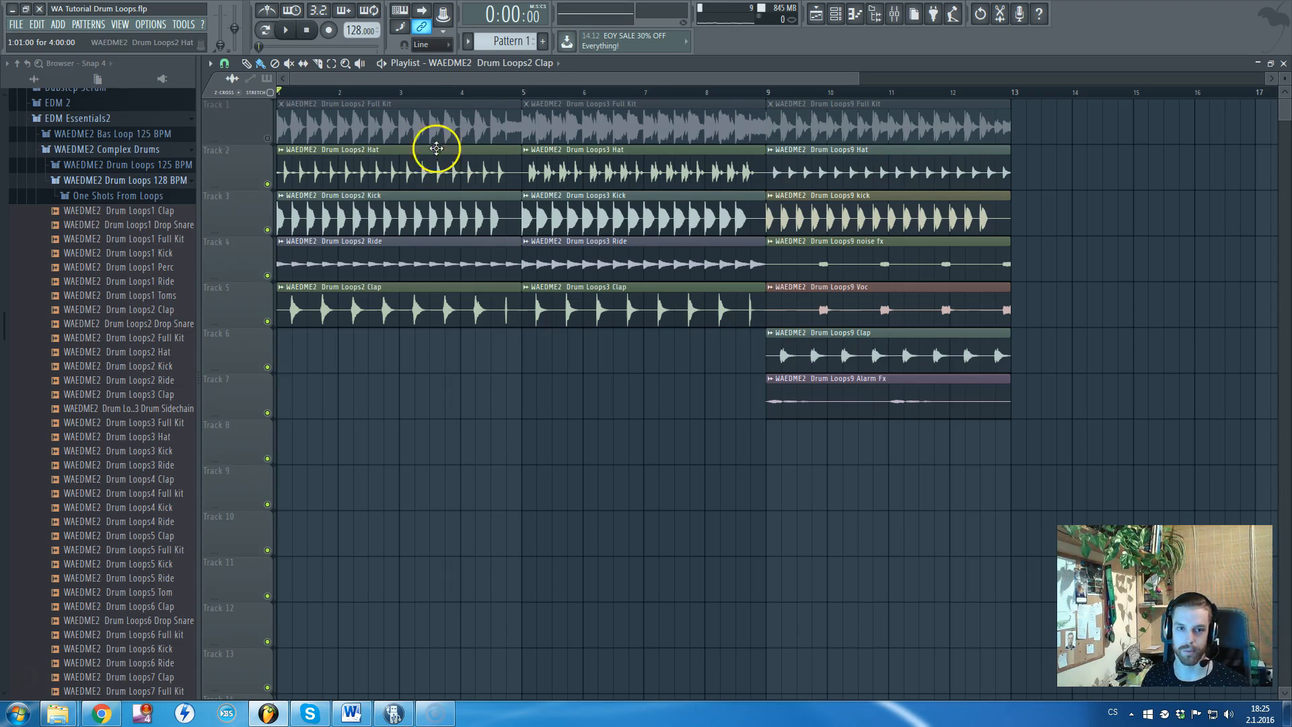
scroll(248, 194, "up", 3)
scroll(248, 194, "up", 1)
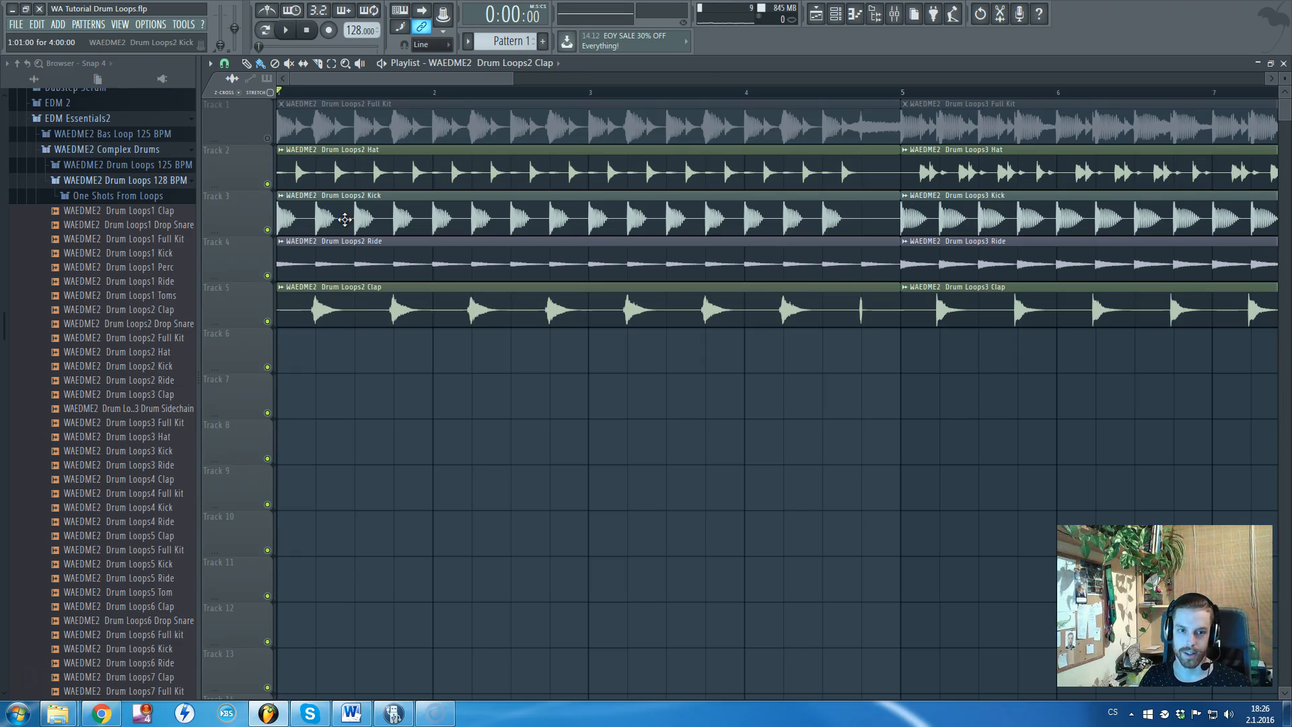
- Move the kick track above the hat track, placing the kicks on Track 2 and the hats on Track 3
left_click(236, 226)
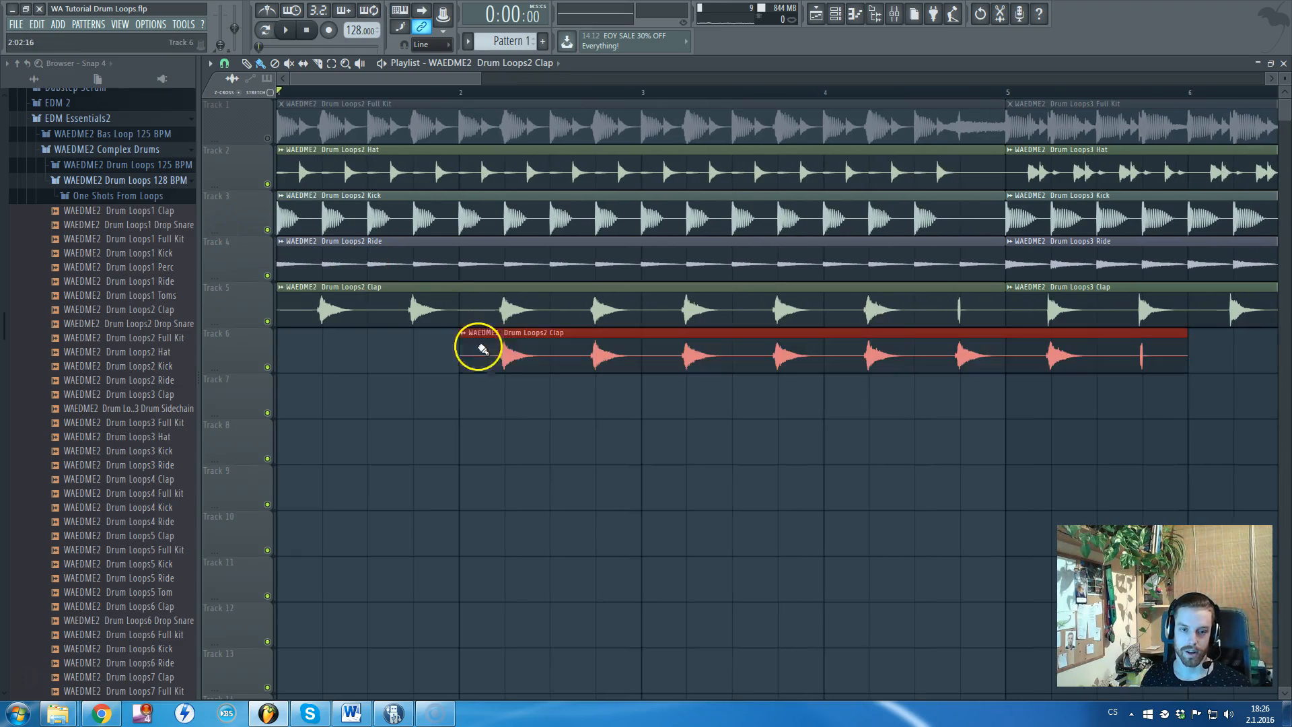
left_click_drag(231, 212, 234, 168)
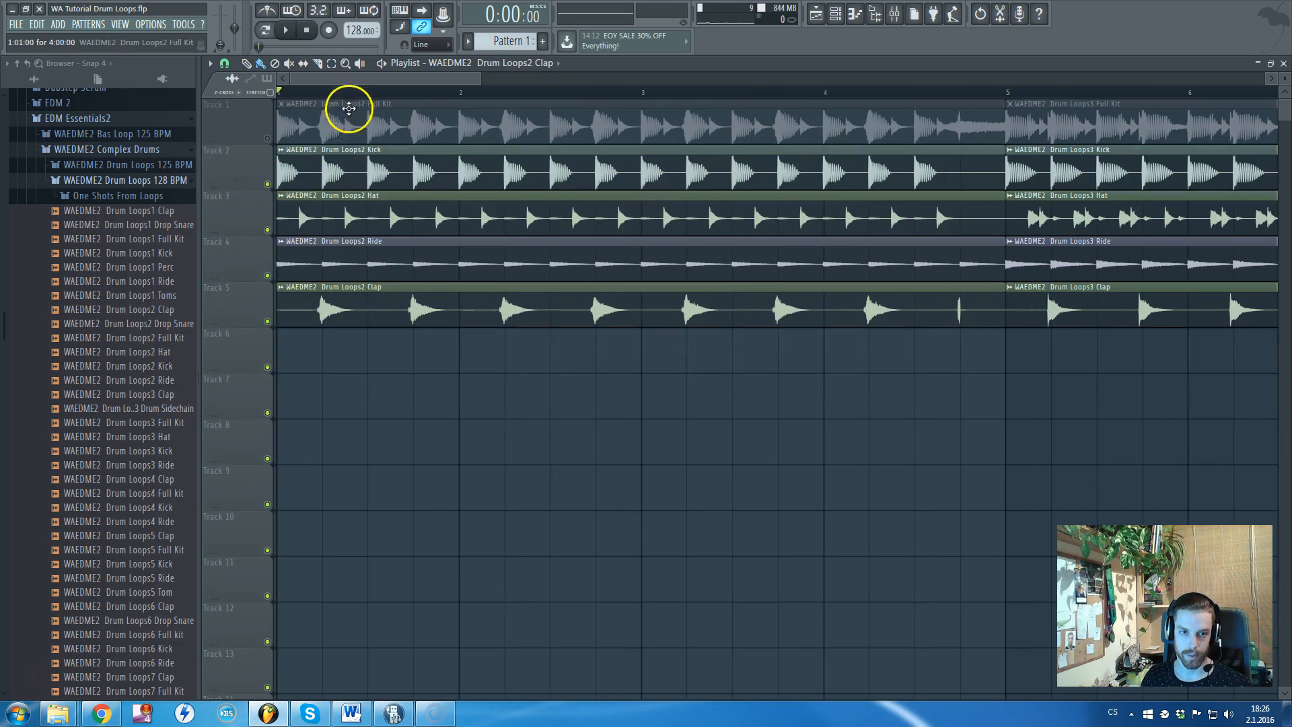
scroll(259, 167, "up", 2)
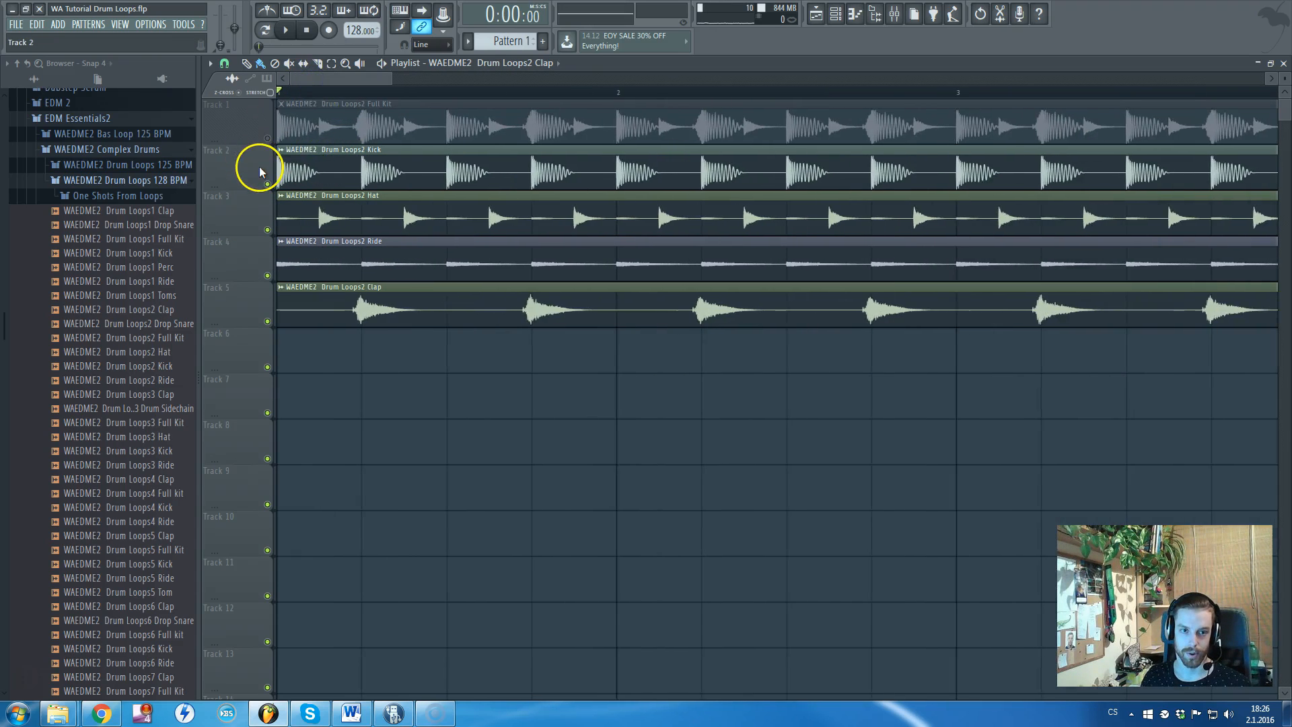
scroll(260, 166, "up", 2)
left_click_drag(308, 170, 327, 176)
scroll(381, 176, "down", 3)
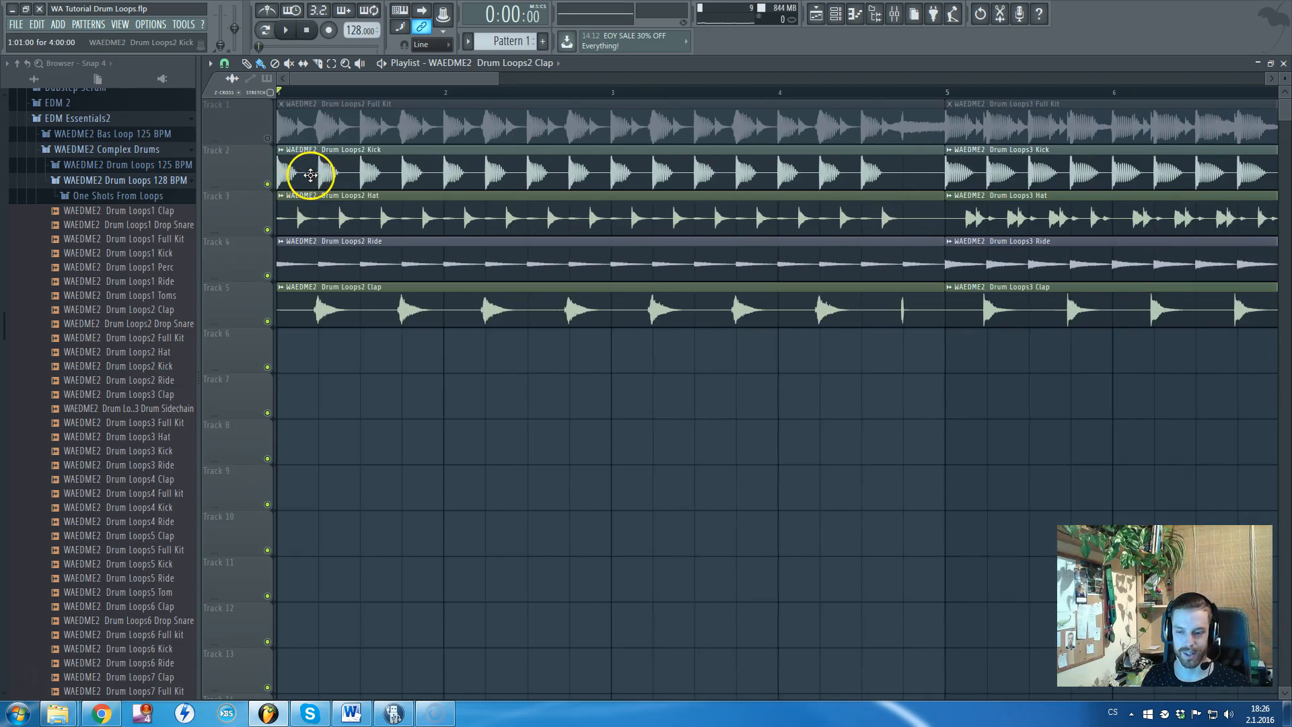
- Set the playlist's snap to grid to Beat
left_click(224, 63)
left_click(240, 268)
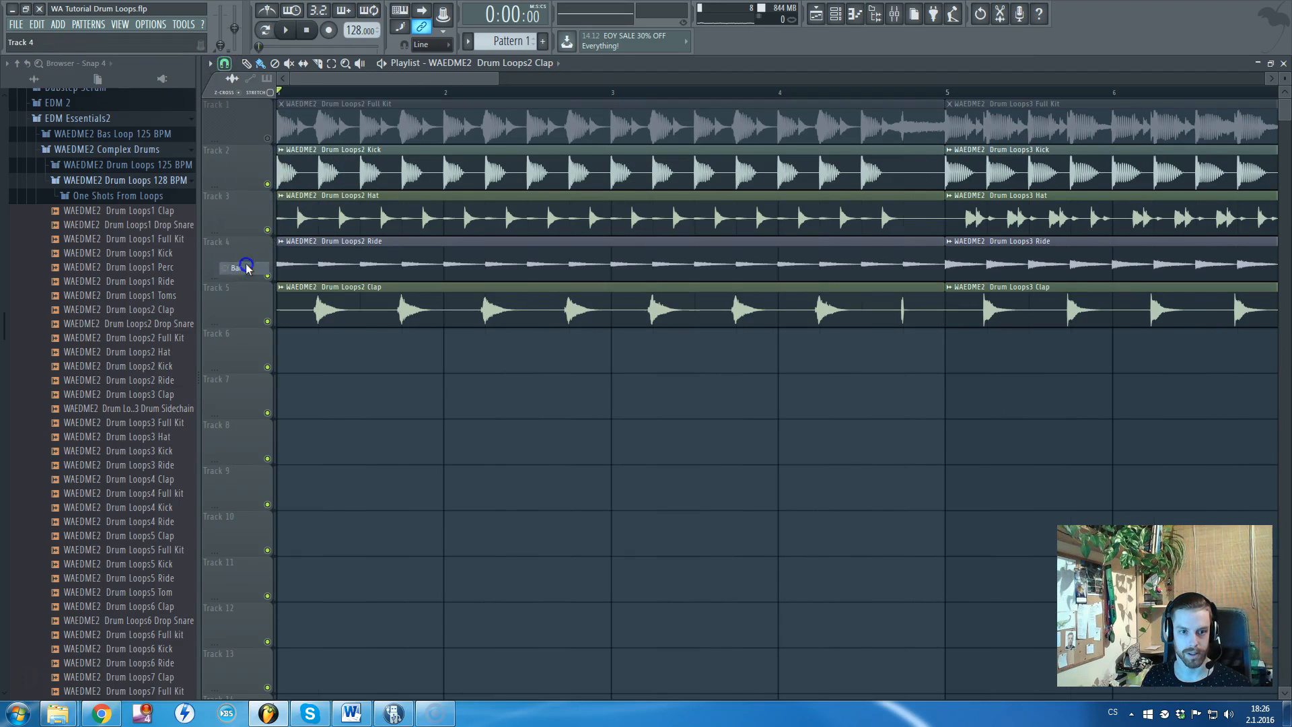
left_click(224, 63)
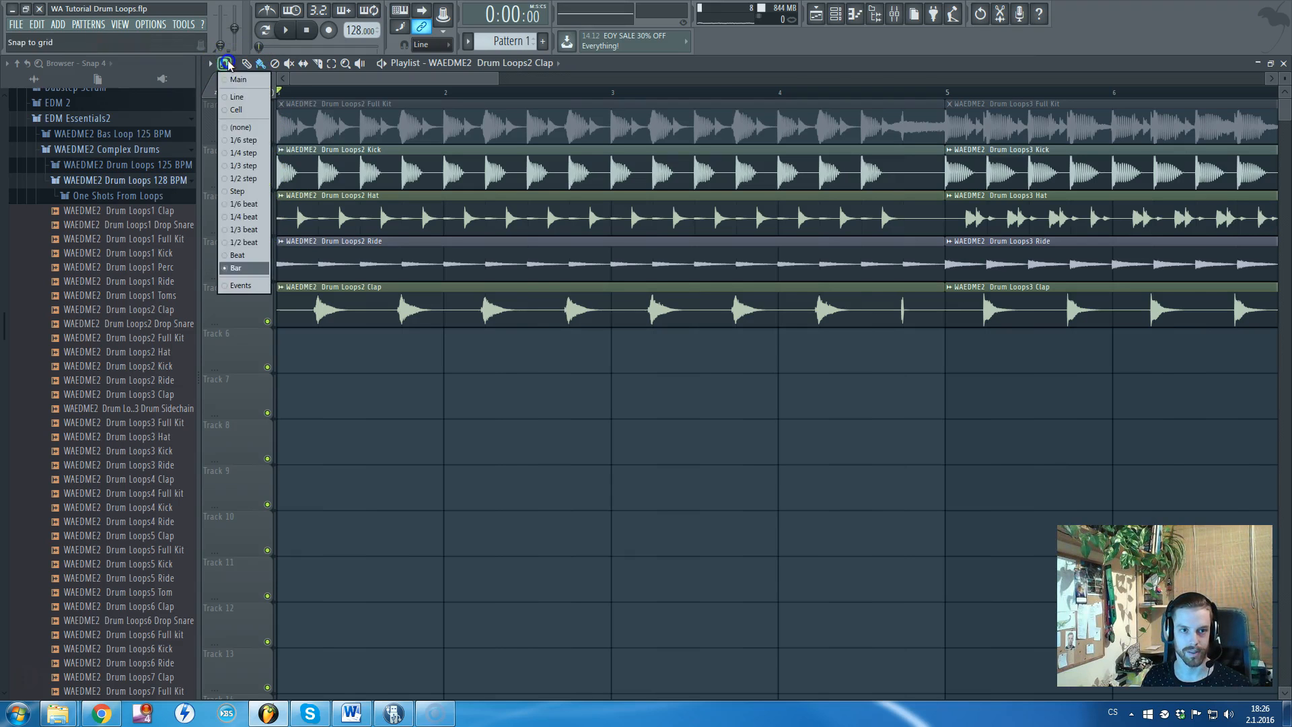
left_click(256, 254)
scroll(269, 179, "up", 5)
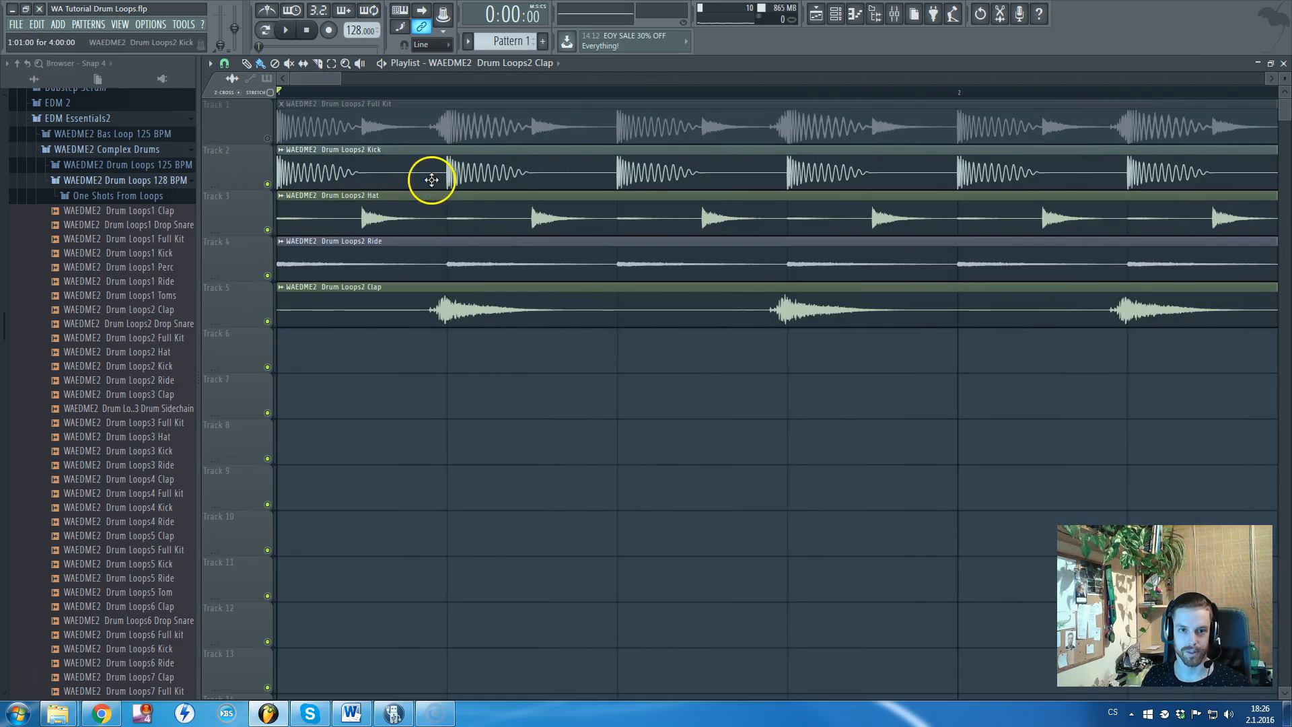
scroll(417, 179, "down", 3)
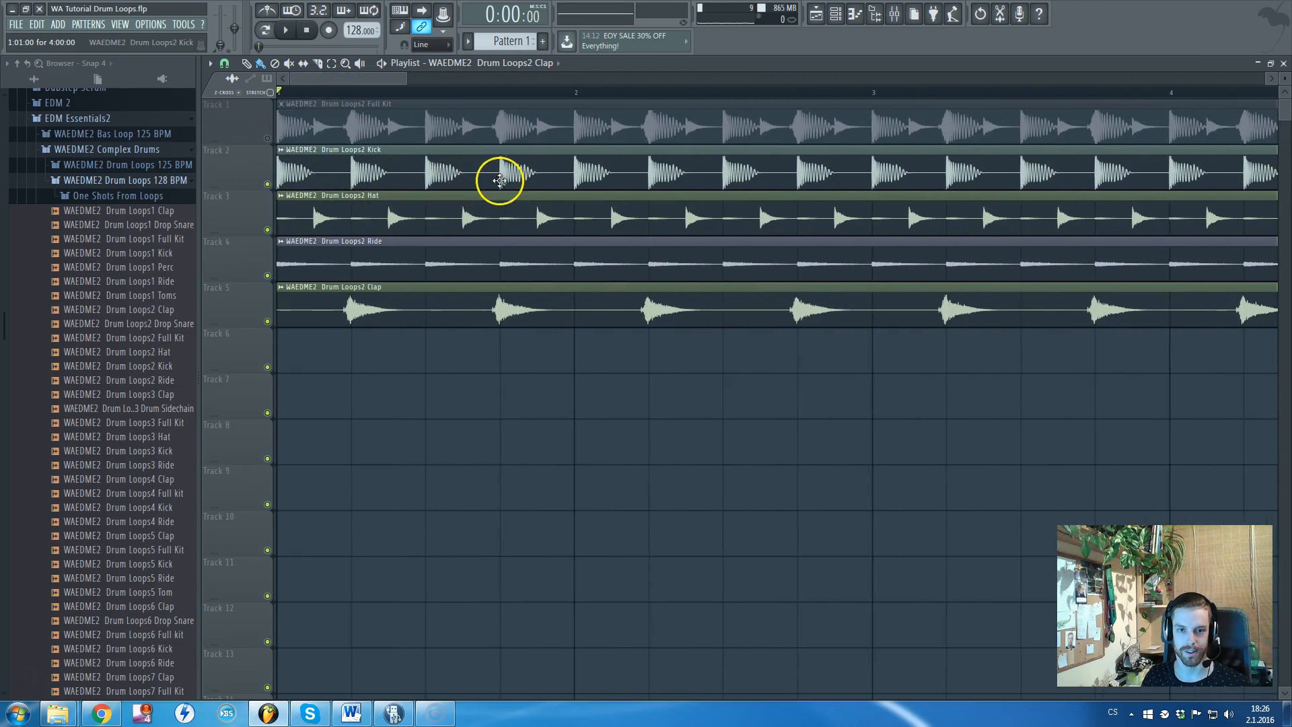
scroll(471, 182, "down", 3)
scroll(875, 303, "down", 2)
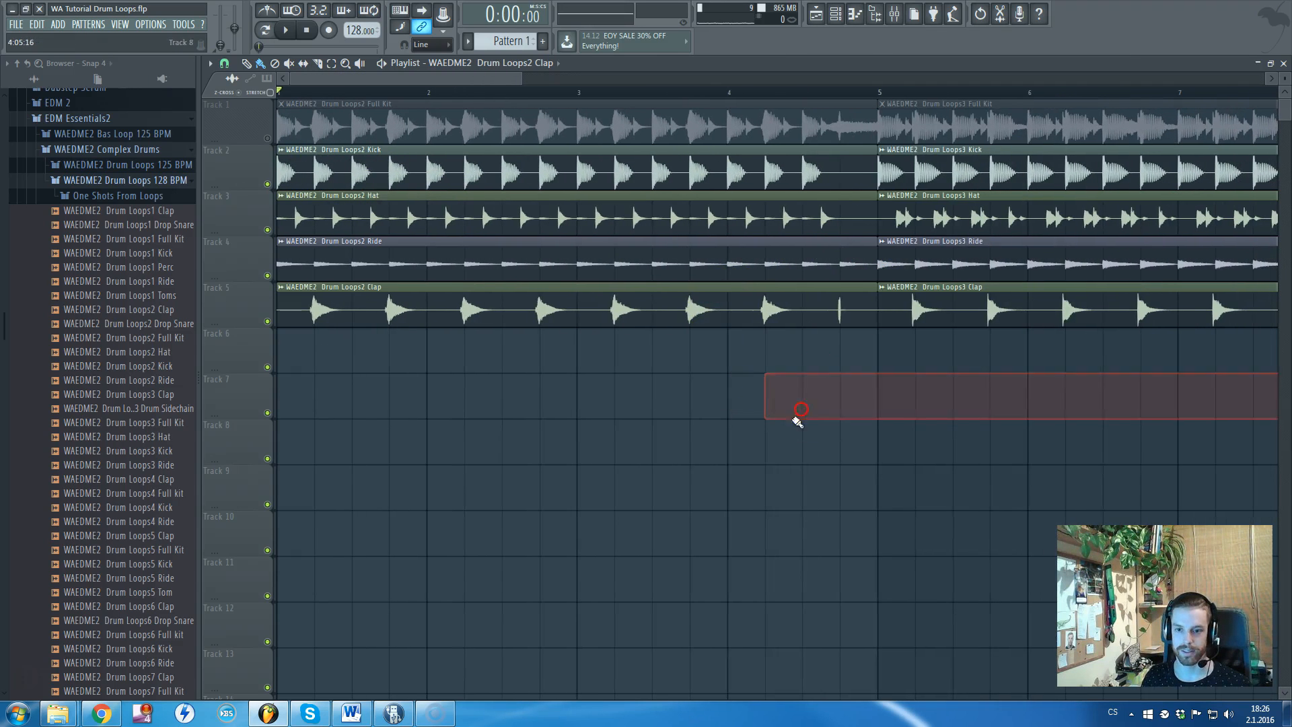
- Place a copy of the Drum Loops2 Kick on Track 7, trimmed to a single hit, and move it to the start
left_click(417, 418)
scroll(417, 418, "down", 3)
left_click_drag(505, 404, 357, 417)
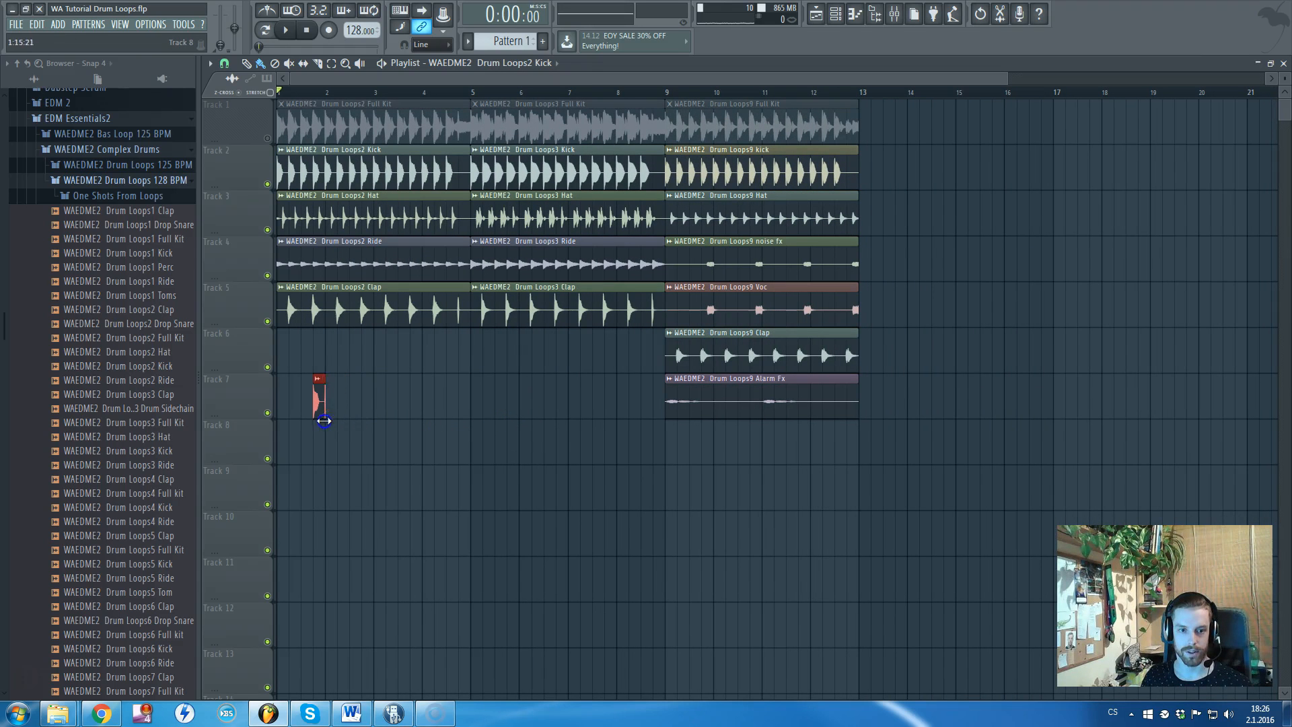
scroll(245, 424, "up", 4)
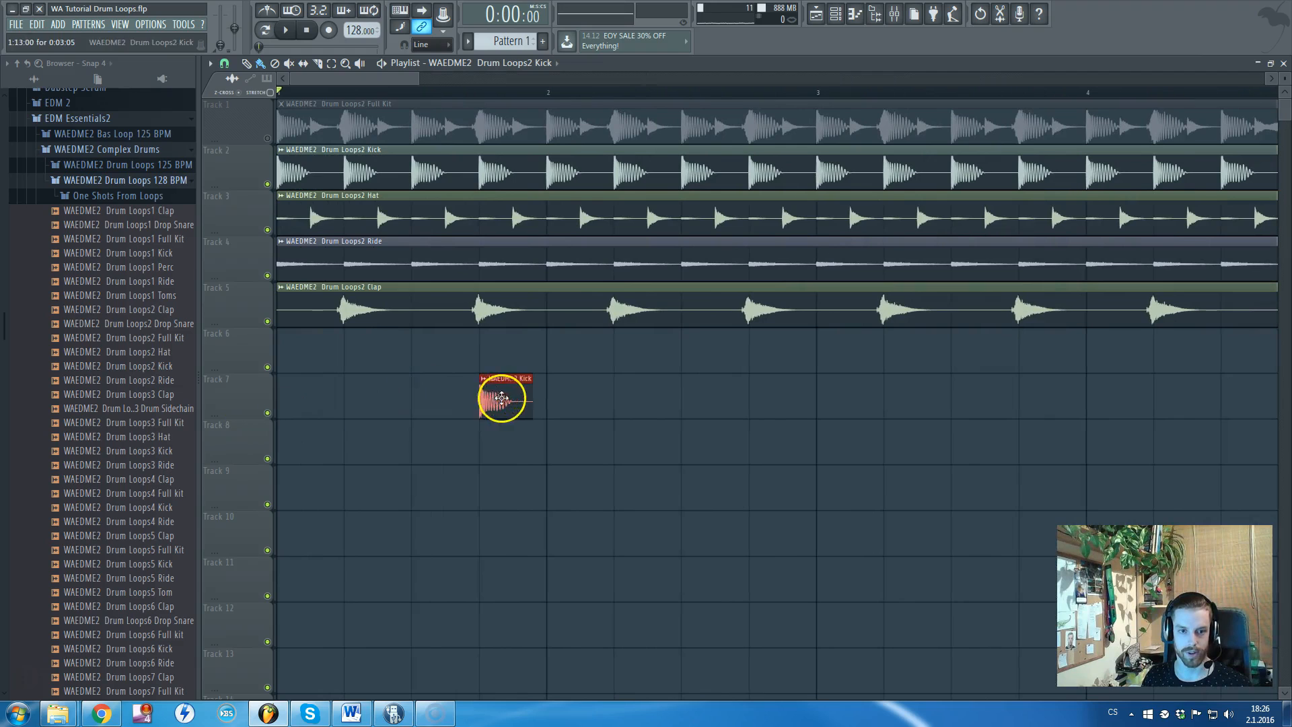
left_click_drag(496, 397, 220, 378)
- Set the playlist's snap to grid to 1/4 beat
left_click(233, 70)
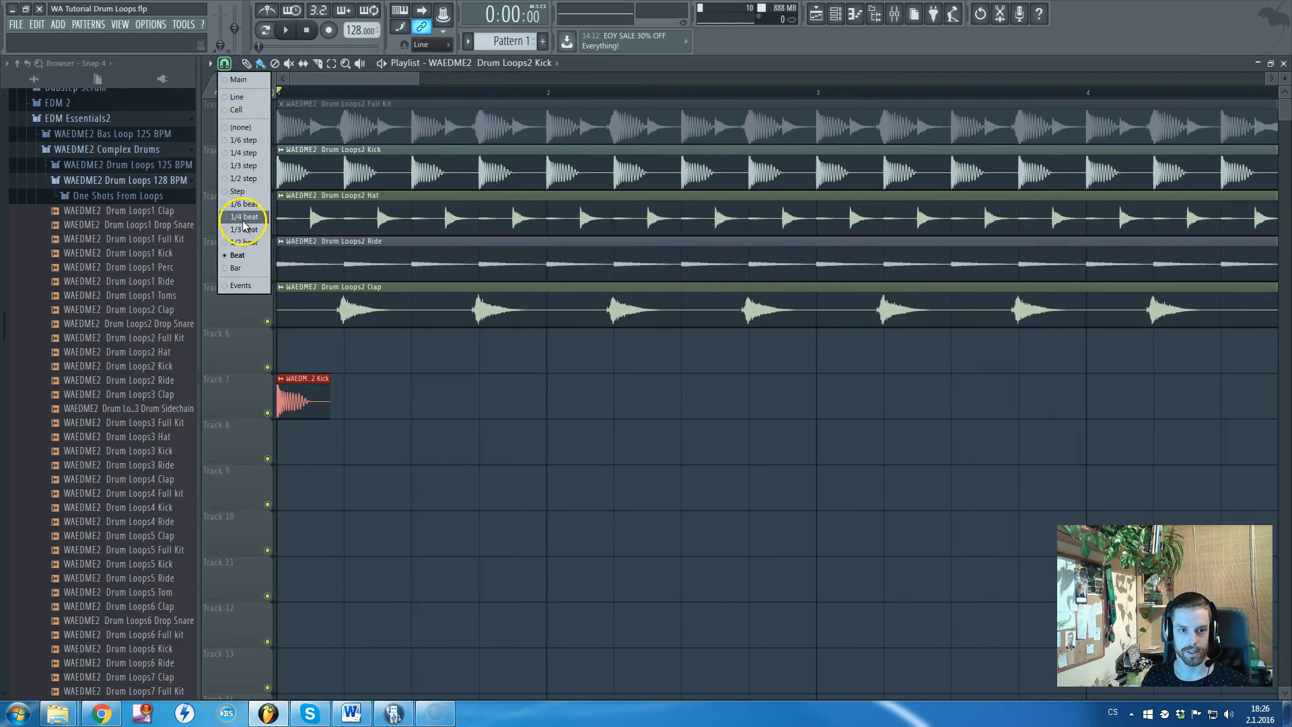
left_click(253, 216)
- Trim the single kick clip to 3/4 beat at the start of Track 6 and mute the kick stem on Track 2
mouse_move(285, 392)
left_mouse_down()
mouse_move(286, 346)
mouse_move(325, 341)
left_mouse_up()
left_click(268, 184)
left_click(350, 357)
right_click(349, 357)
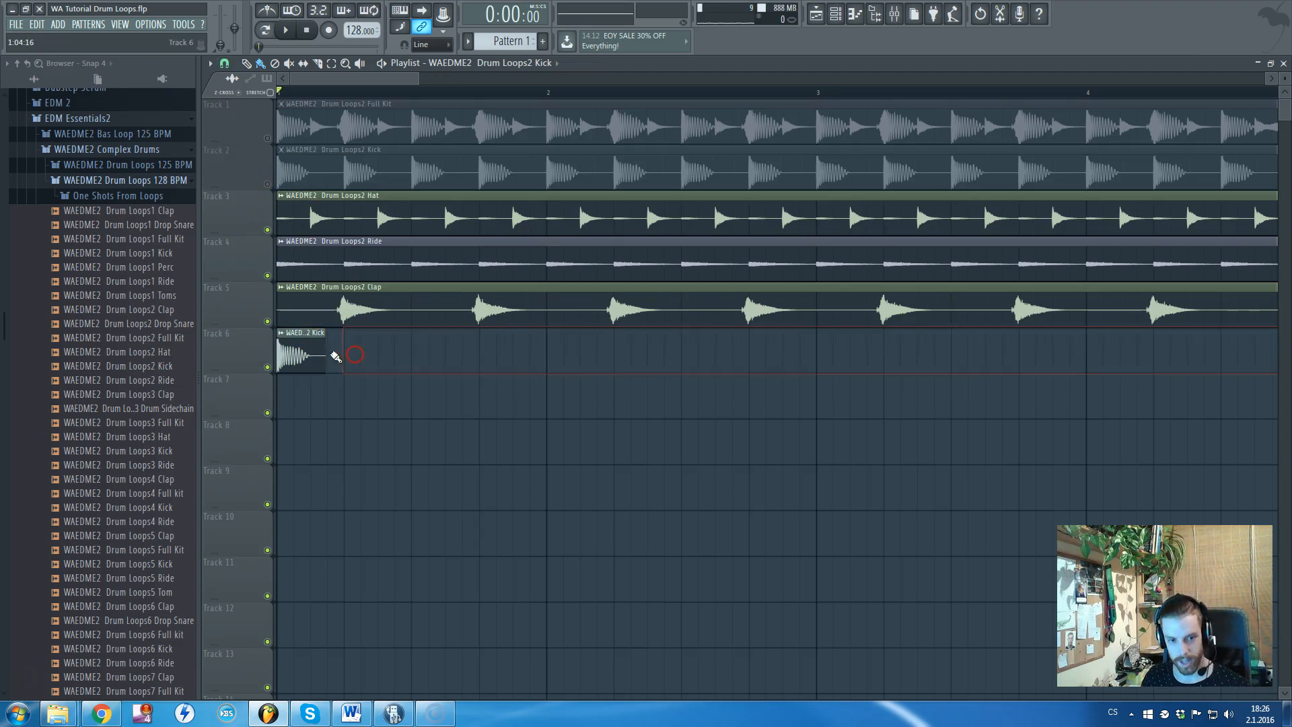
- Place four more single kick clips end to end on Track 6, one every 3/4 beat
left_click(335, 353)
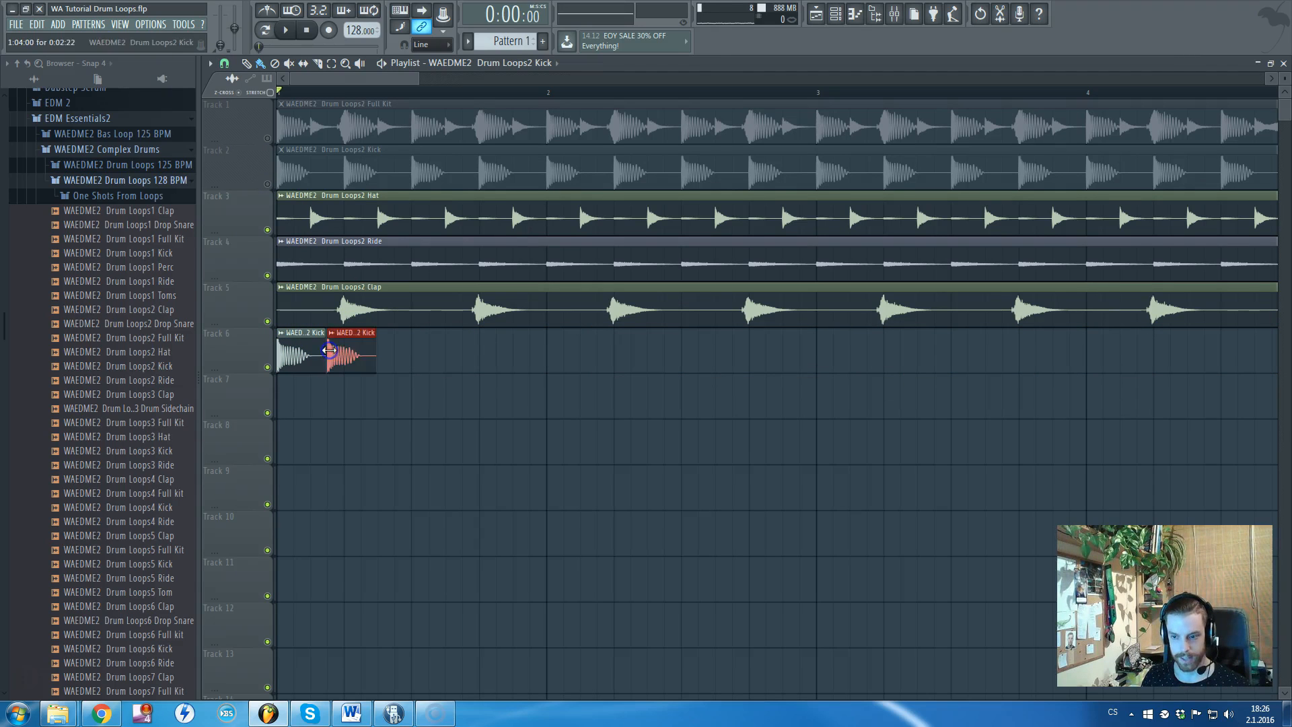
left_click(388, 361)
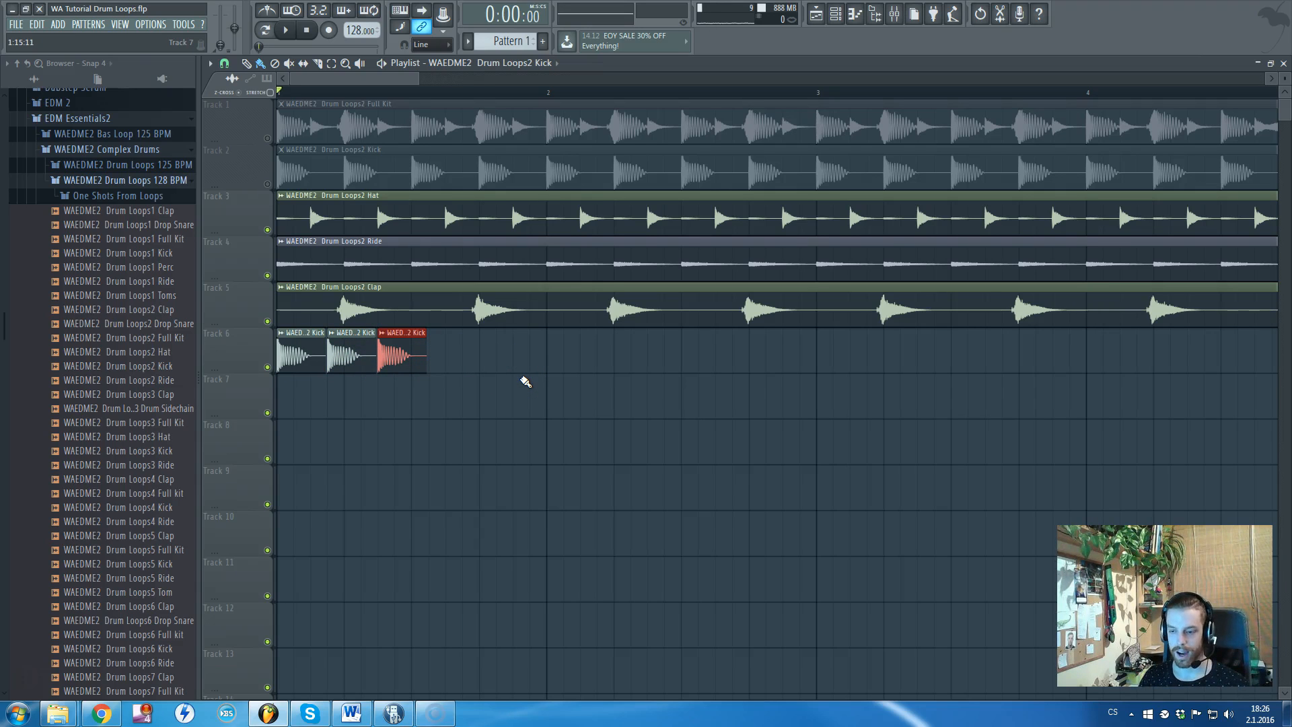
left_click(437, 367)
left_click_drag(458, 358, 438, 356)
left_click(501, 360)
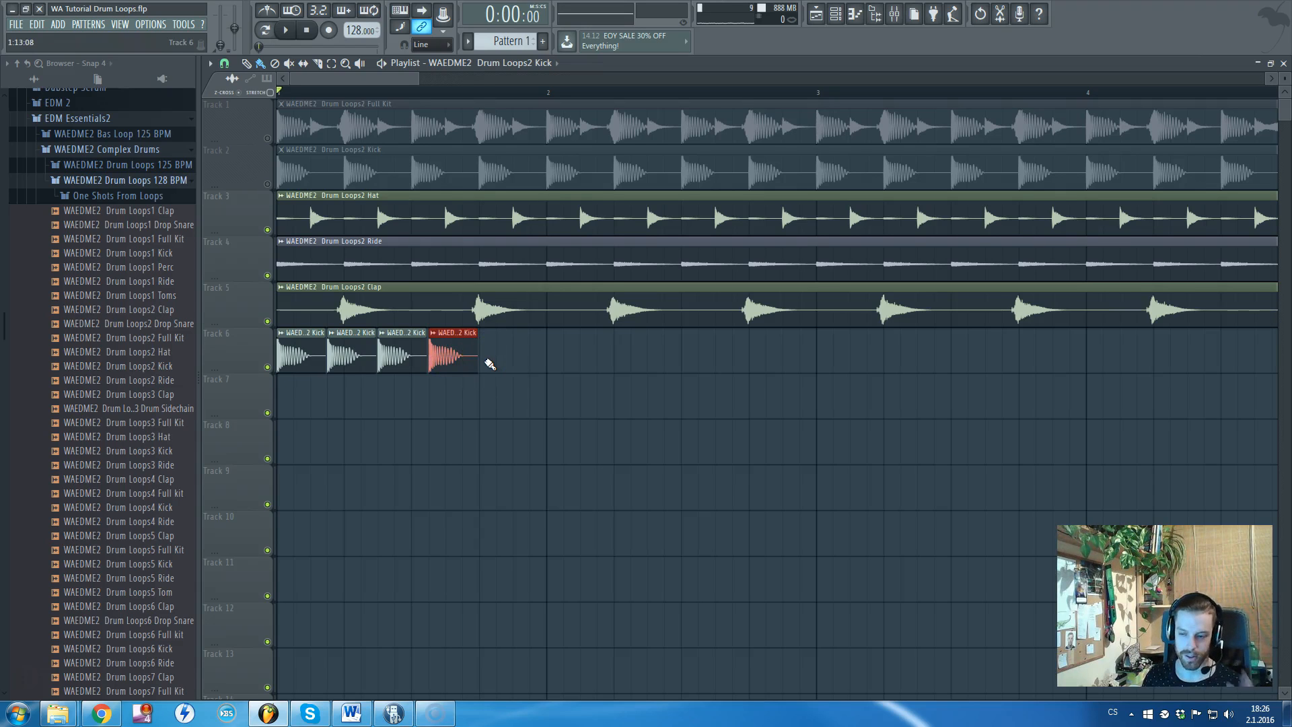
left_click(484, 360)
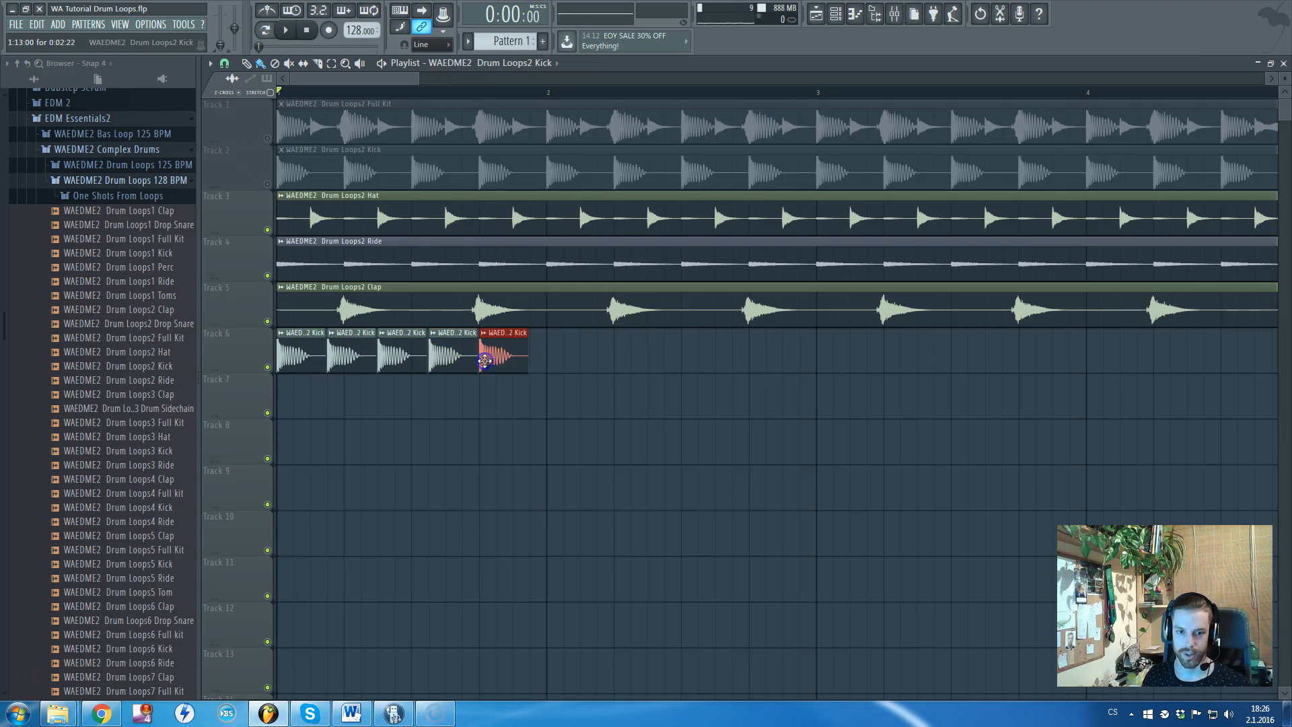
mouse_move(350, 356)
left_mouse_down()
mouse_move(419, 402)
mouse_move(351, 355)
left_mouse_up()
- Play the start of the kick pattern briefly and add five more single kicks on Track 6 across bar 2
key("space")
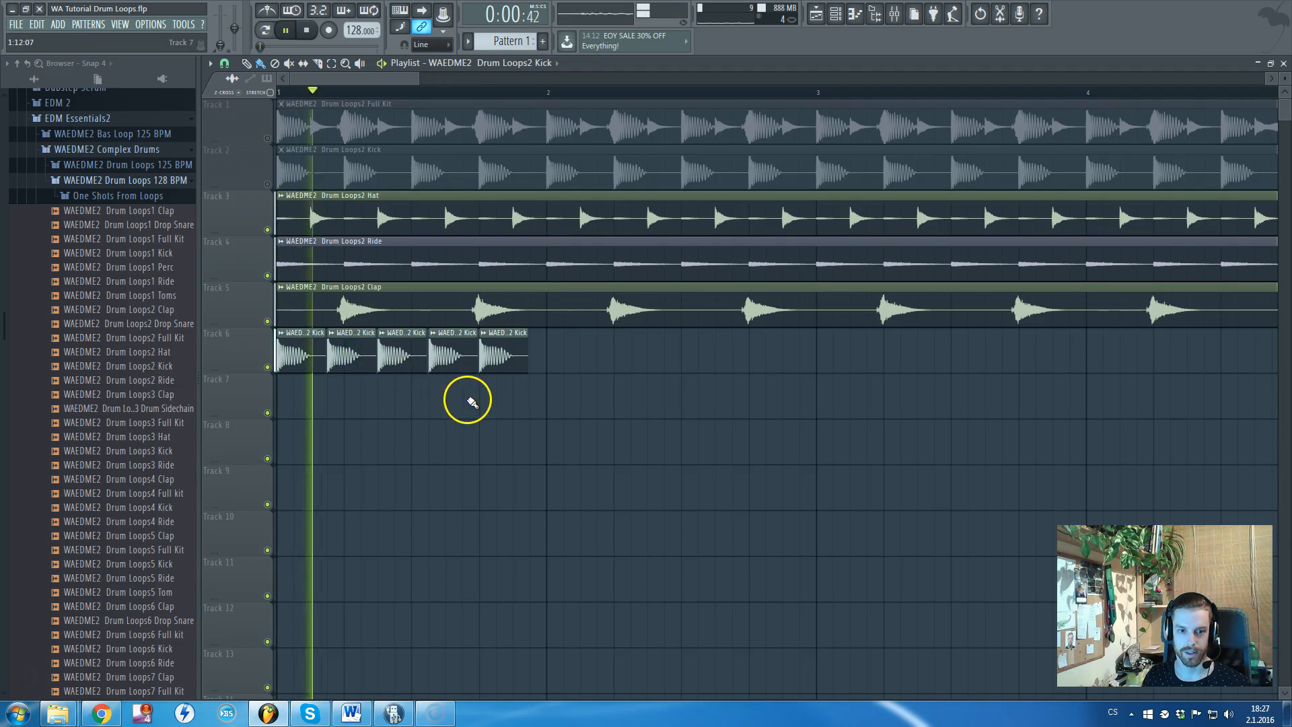
left_click(555, 355)
left_click(623, 352)
key("space")
left_click(675, 350)
left_click(723, 348)
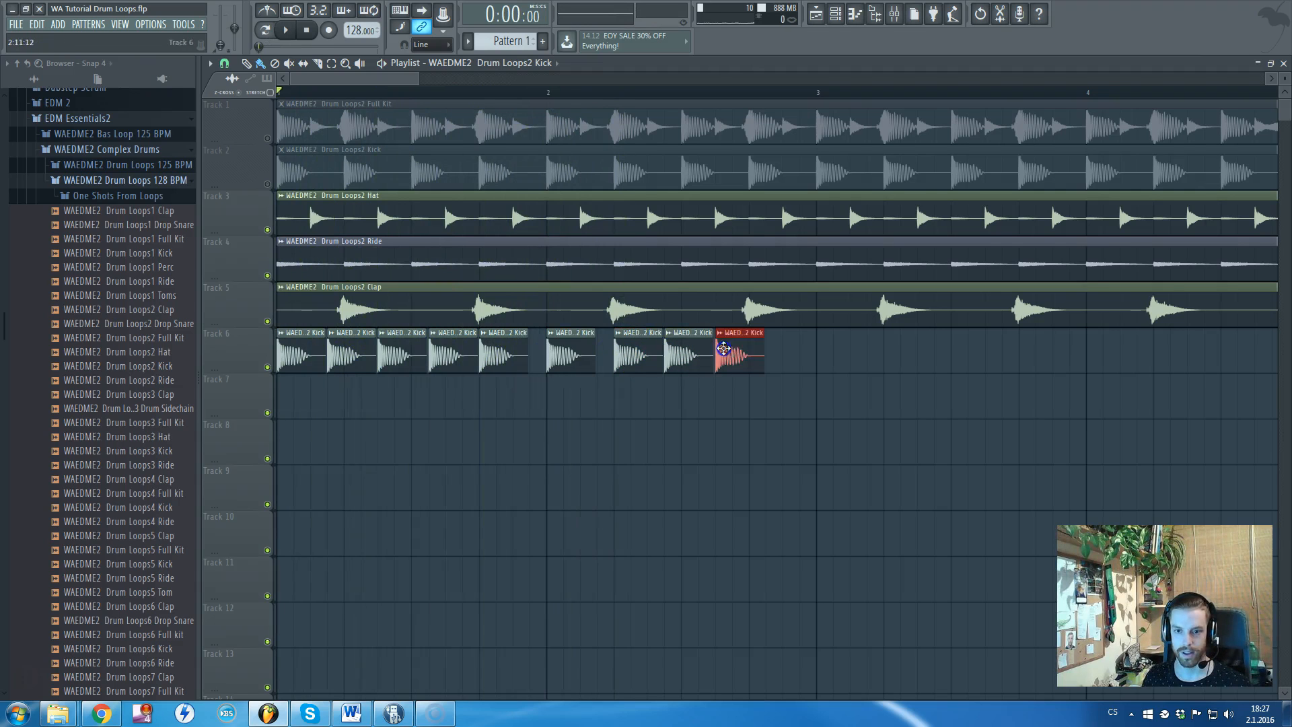
left_click(790, 355)
- Continue the irregular single-kick pattern along Track 6 as far as bar 5 and listen to it
key("space")
scroll(555, 390, "down", 3)
left_click_drag(554, 416, 808, 374)
scroll(306, 367, "up", 2)
scroll(692, 408, "down", 3)
left_click(842, 446)
right_click(843, 446)
scroll(609, 364, "down", 3)
scroll(609, 365, "up", 3)
key("space")
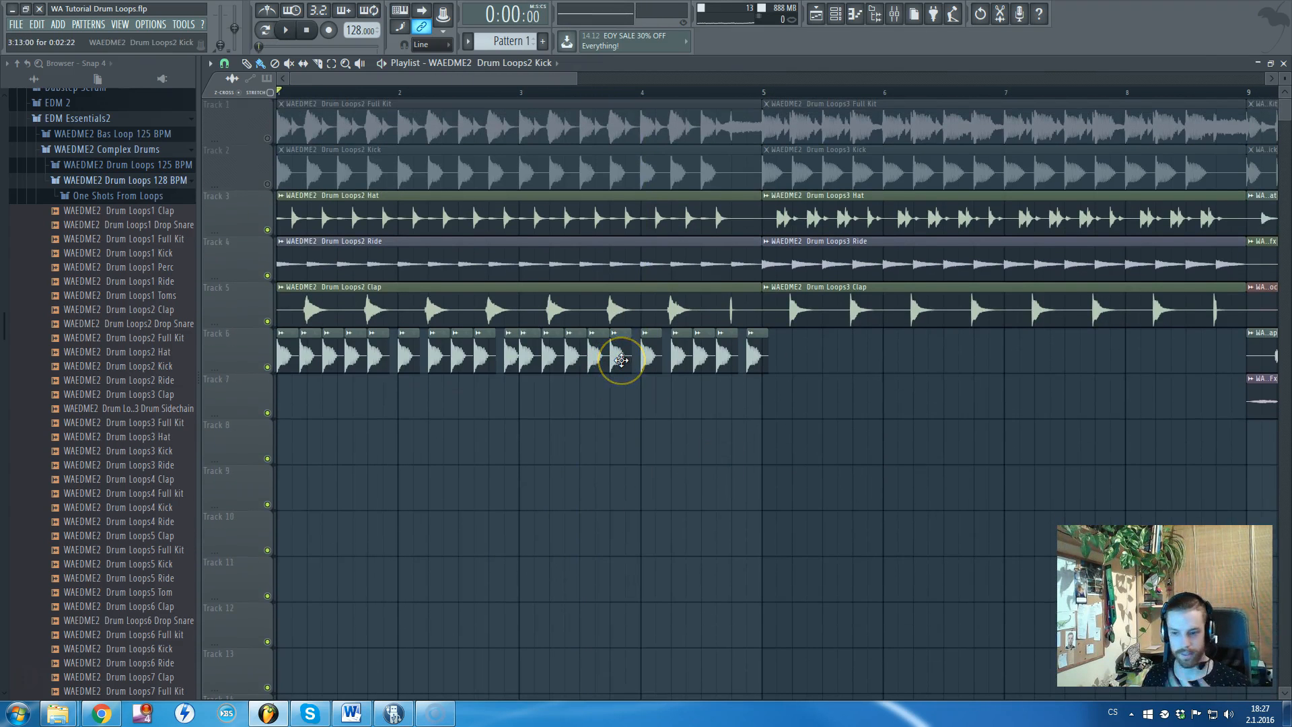
- Erase all the added single kick clips from Track 6 and unmute the kick stem on Track 2
left_click_drag(768, 358, 283, 364)
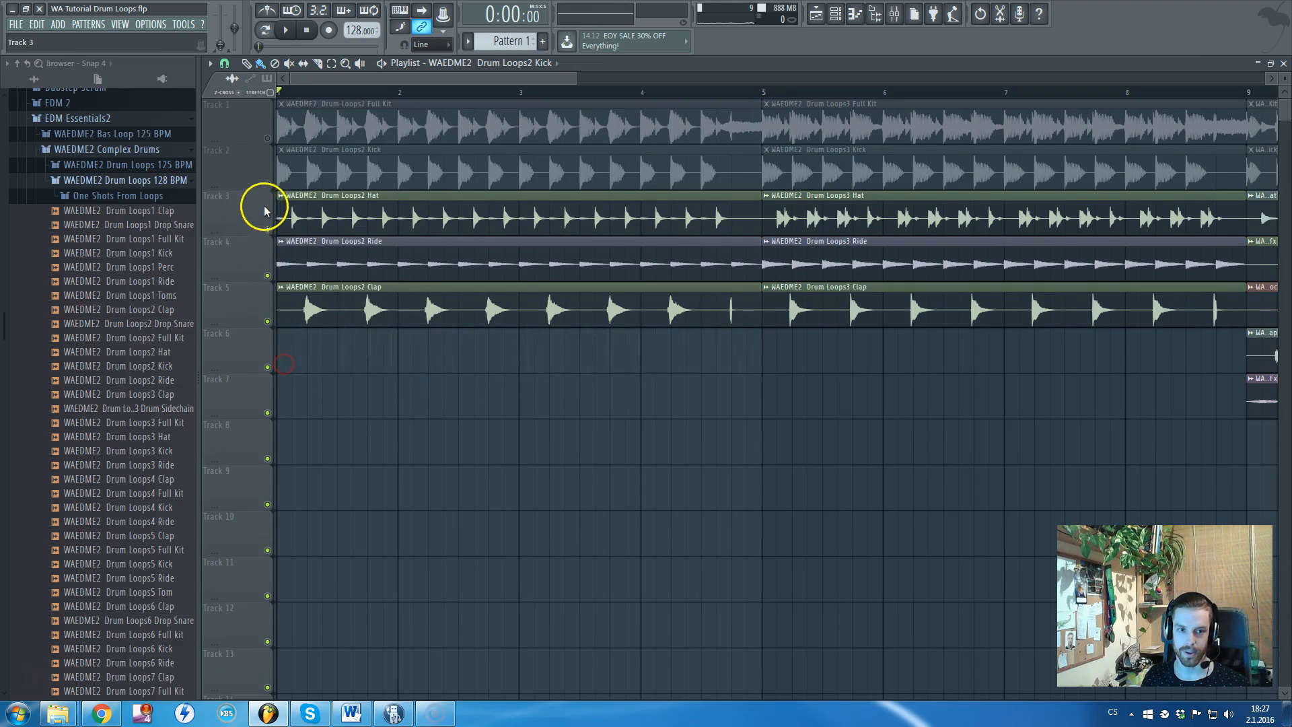
left_click(267, 184)
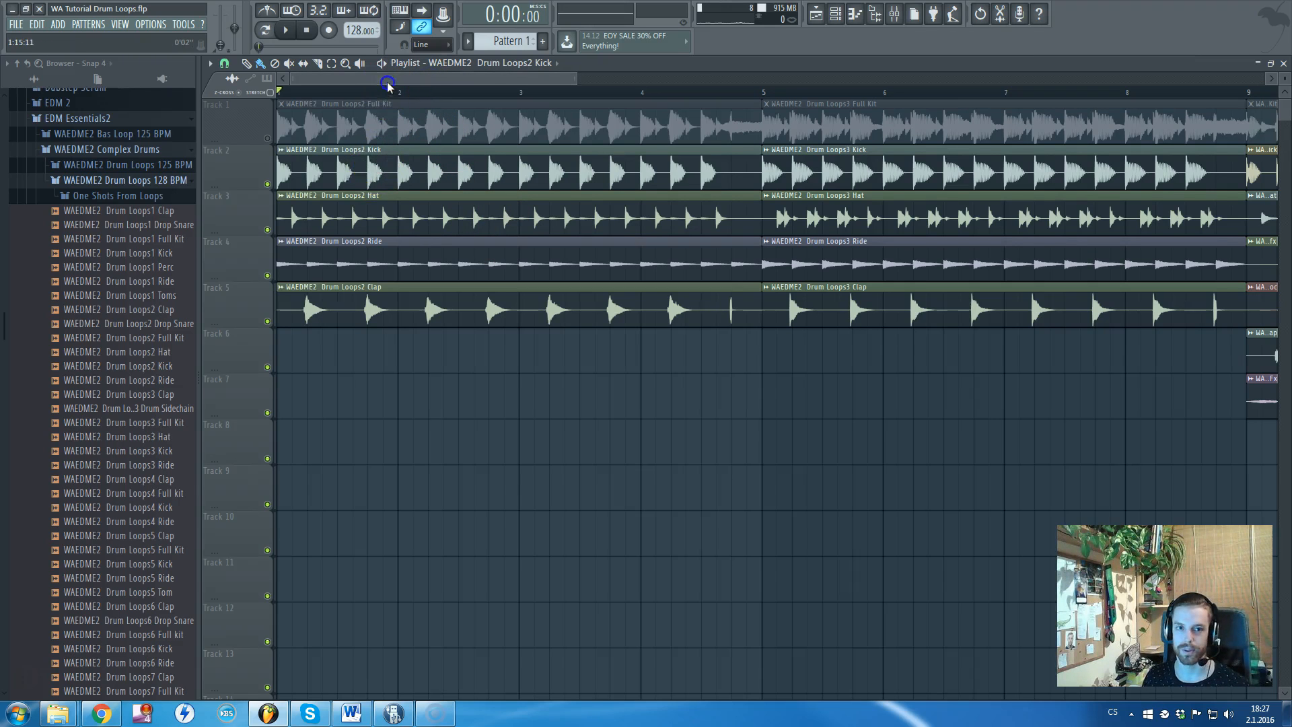
scroll(289, 159, "up", 3)
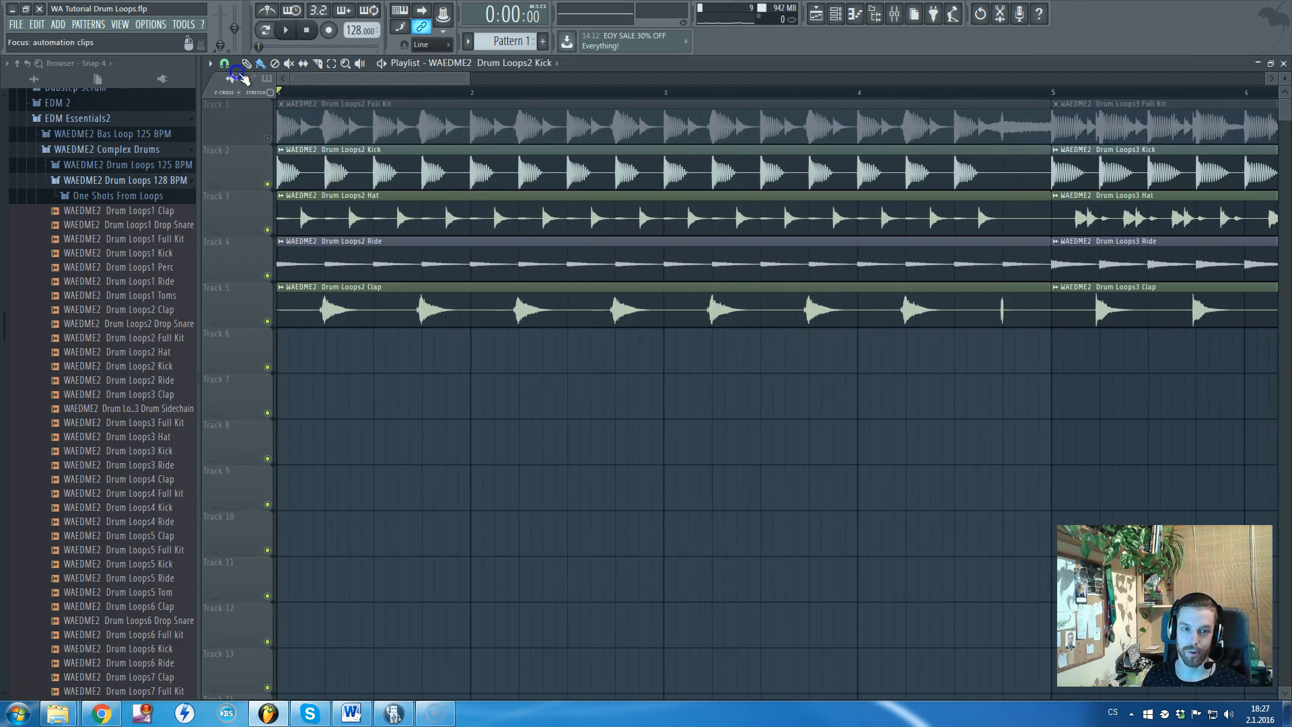
left_click(586, 438)
right_click(592, 440)
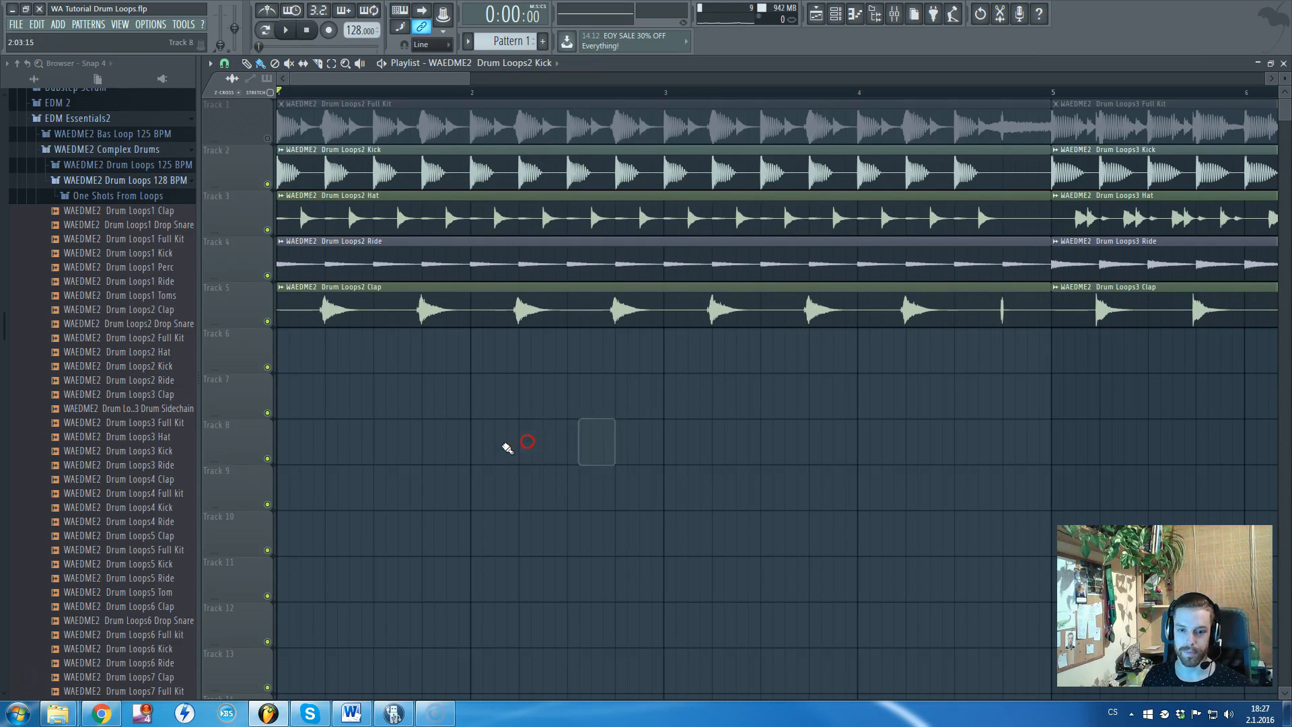
- Shorten the end of the Drum Loops2 Kick clip by one beat, leaving a gap before the Drum Loops3 Kick
left_click(298, 177)
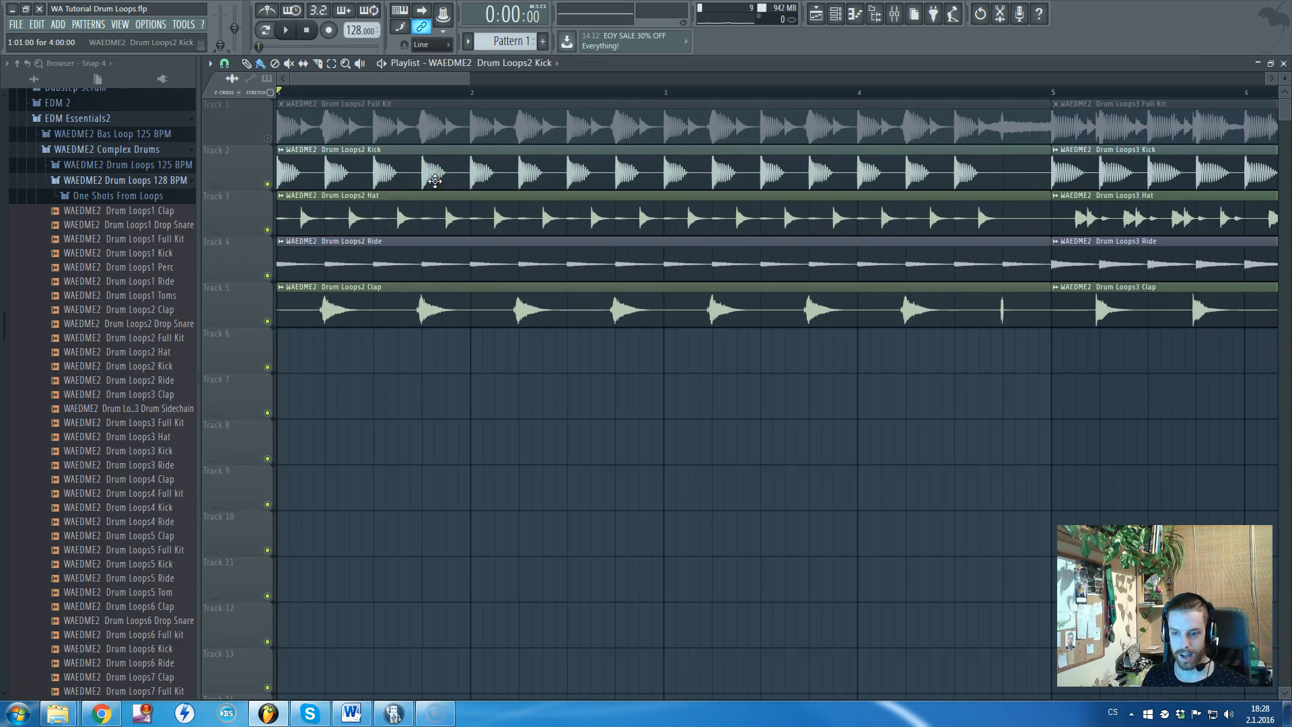
left_click_drag(1048, 159, 995, 170)
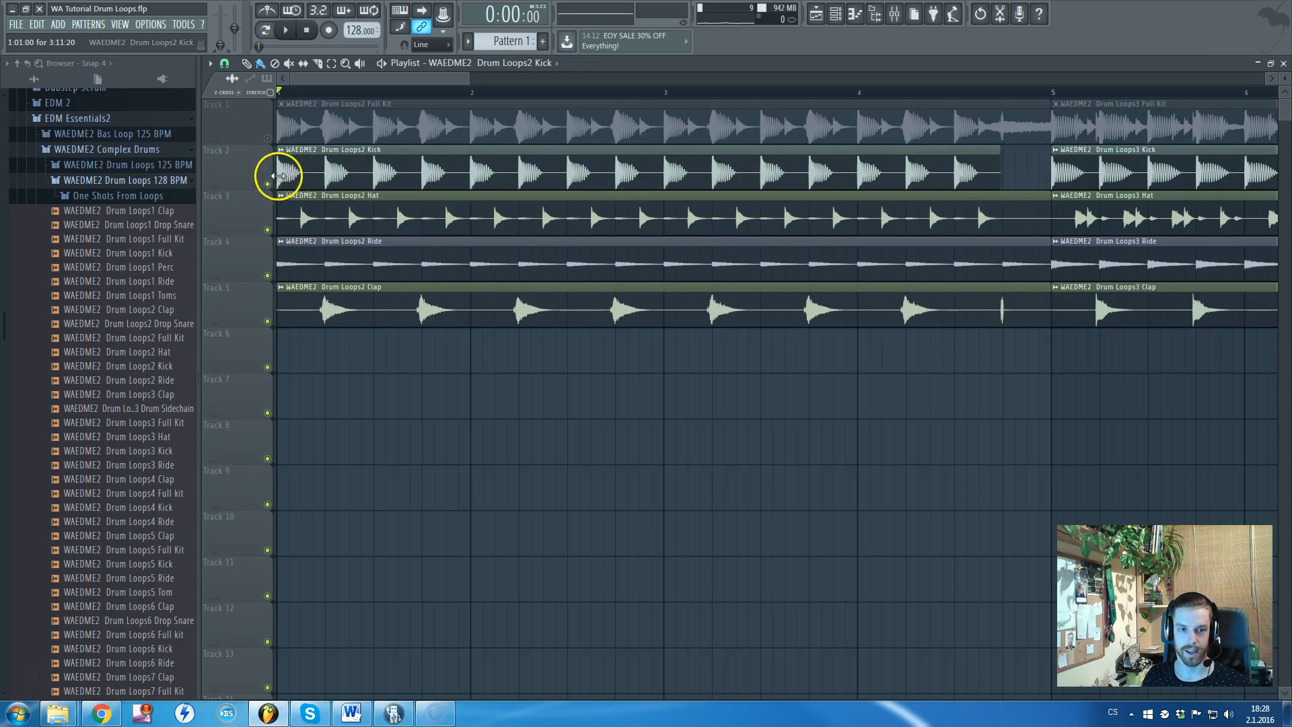
scroll(683, 230, "down", 2)
left_click(598, 411)
right_click(618, 415)
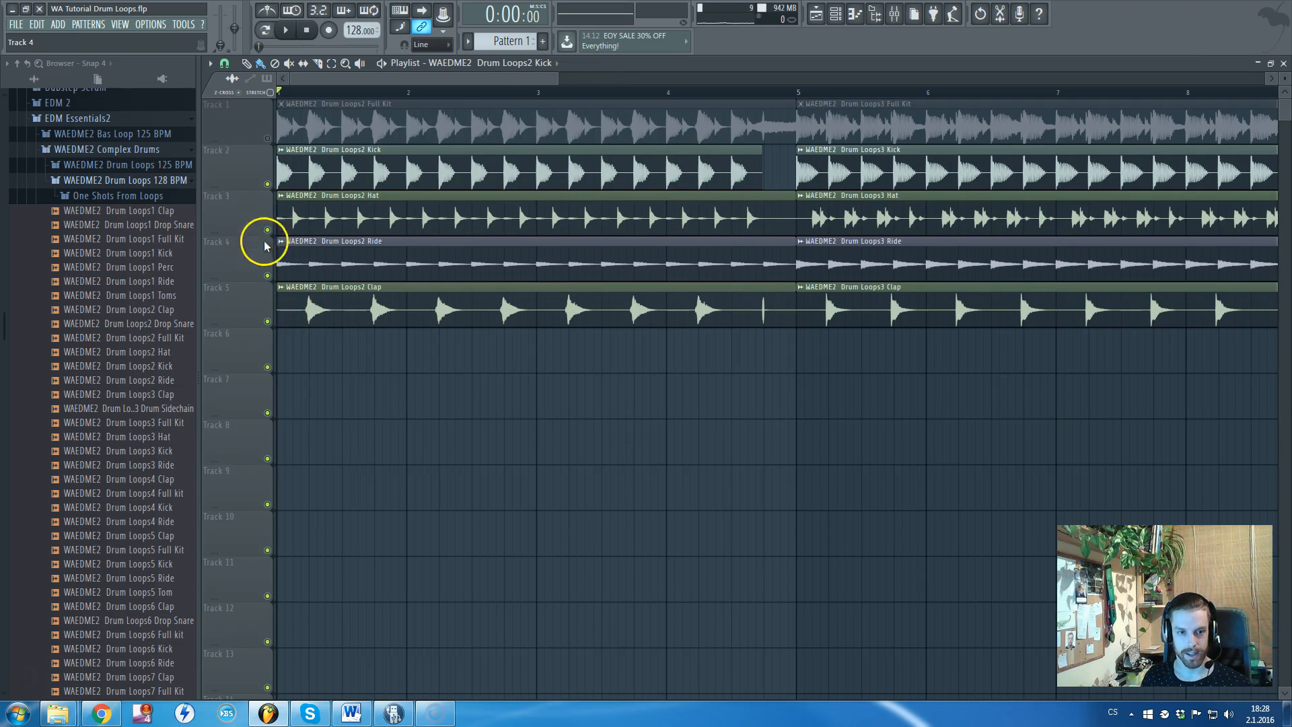
- Move the Drum Loops2 and Drum Loops3 ride and clap clips down to Tracks 6 and 7
scroll(252, 252, "down", 2)
scroll(265, 256, "down", 1)
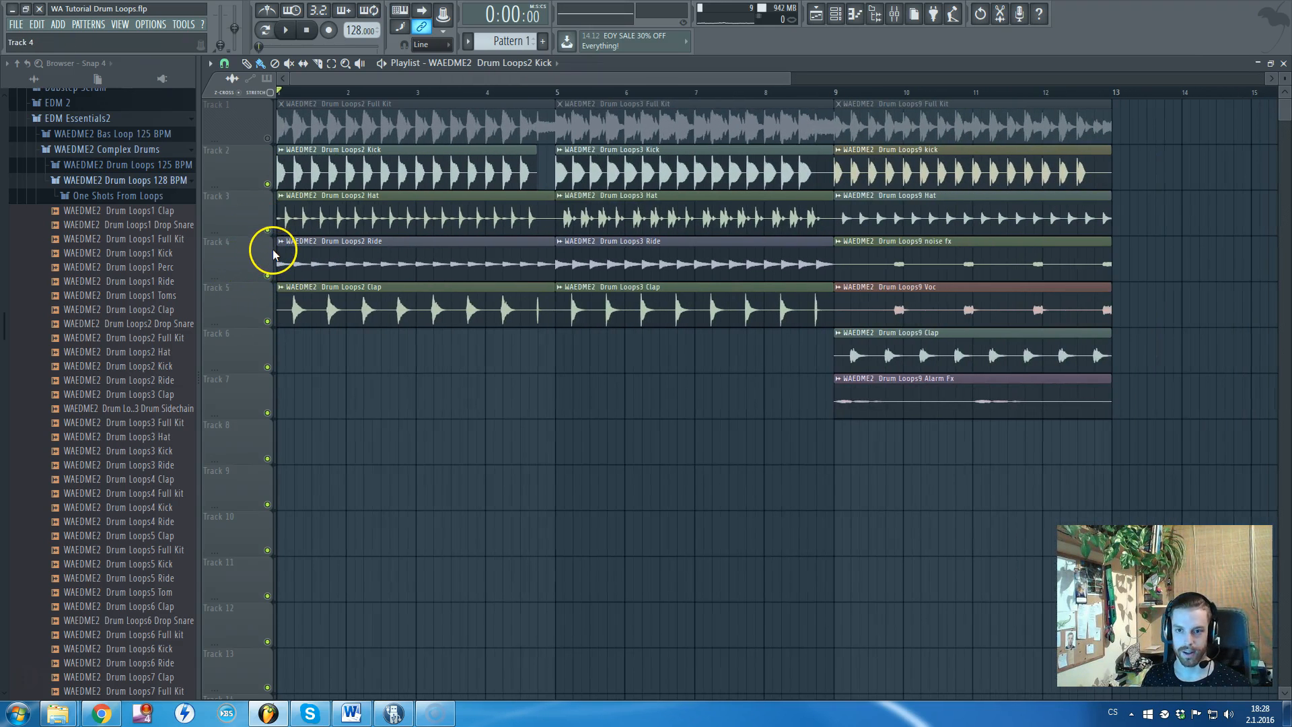
left_click_drag(688, 369, 434, 278)
left_click_drag(329, 283, 328, 374)
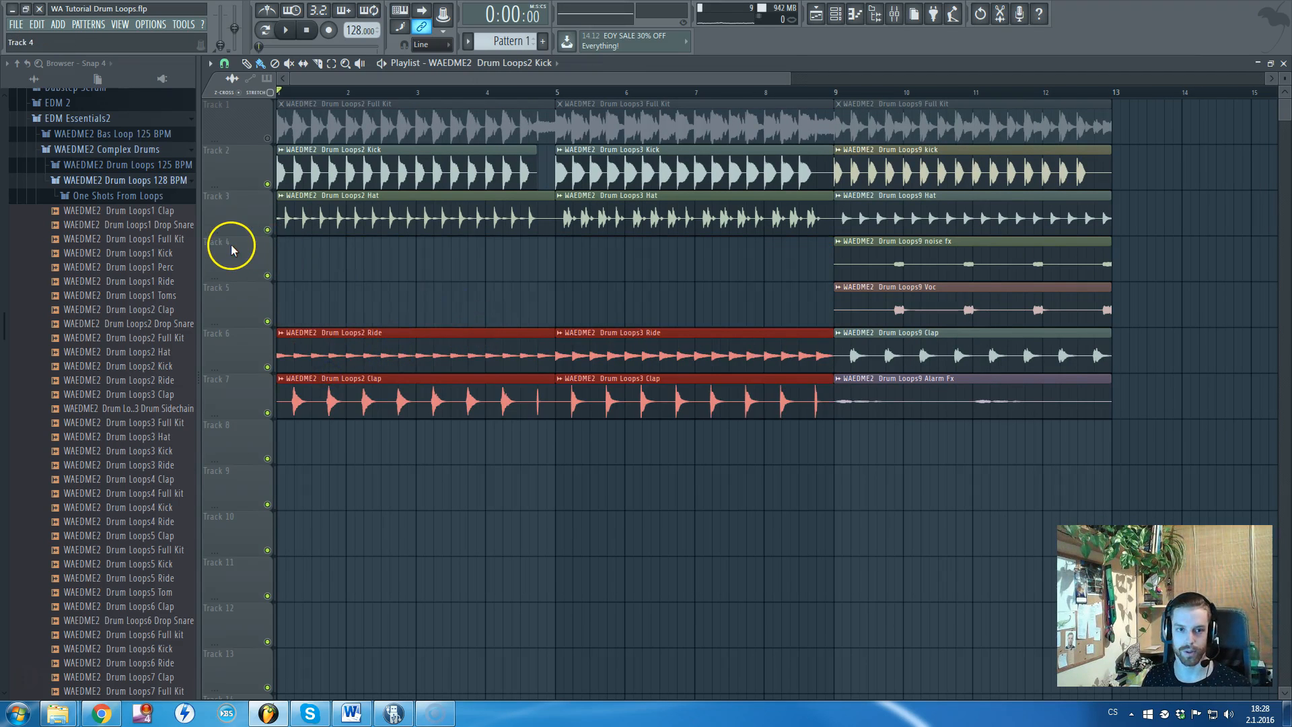
- Solo the hat loops on Track 3
scroll(232, 244, "up", 4)
left_click(269, 229, "ctrl")
scroll(271, 230, "down", 2)
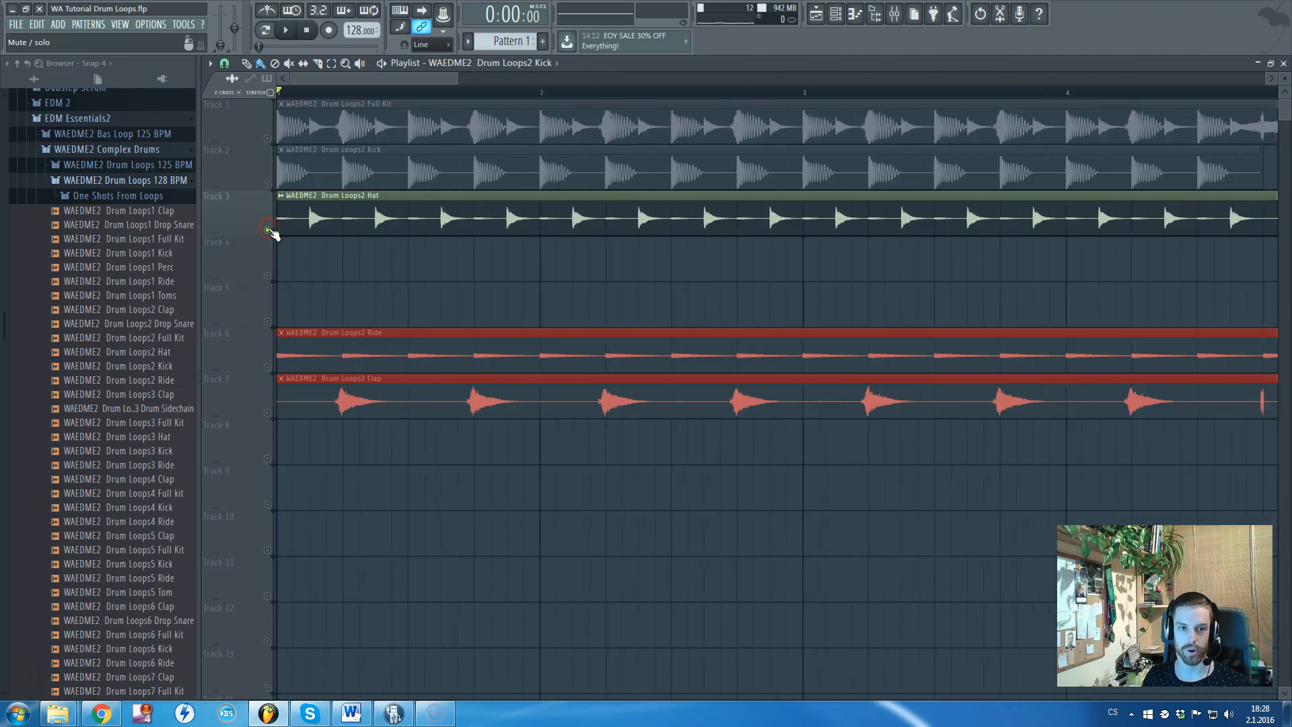
- Move the Drum Loops2 and Drum Loops3 ride and clap clips back up to Tracks 4 and 5
left_click_drag(353, 340, 293, 231)
left_click(356, 399)
right_click(411, 394)
- Unmute the ride loops on Track 4 and play them briefly together with the hats from the start
left_click(266, 276)
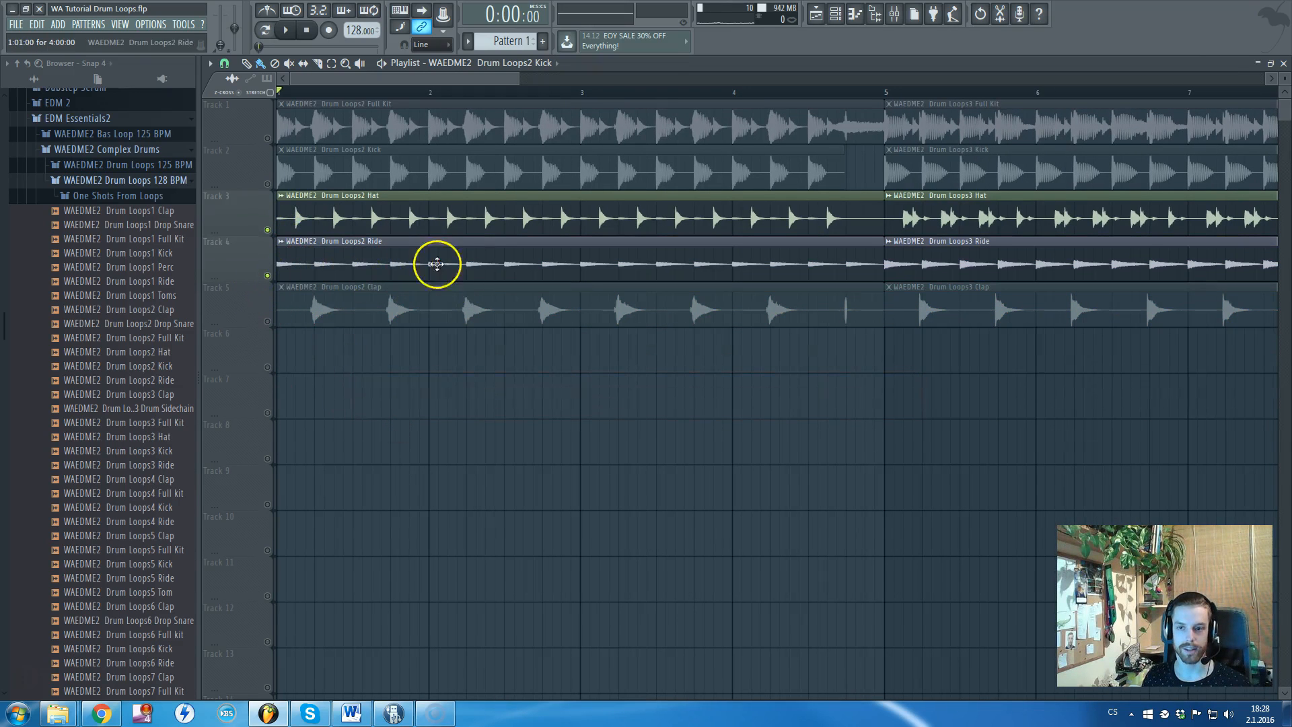
scroll(367, 130, "down", 2)
key("space")
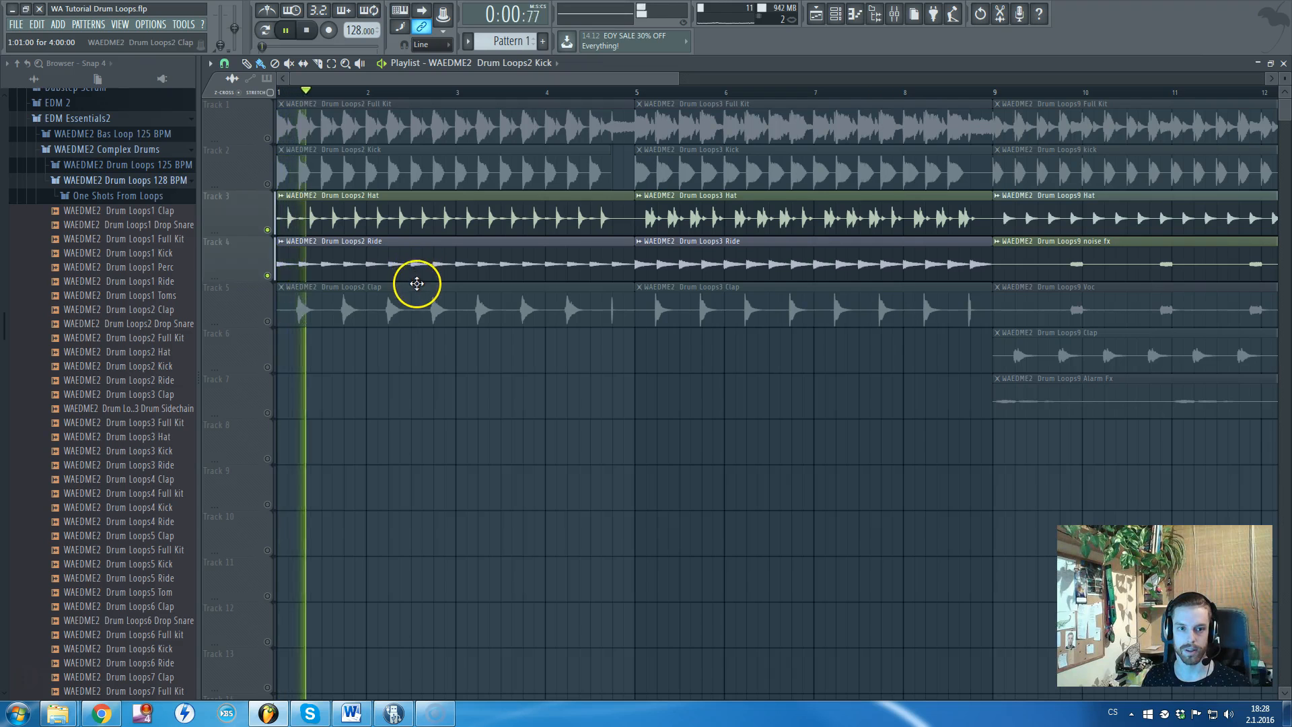
scroll(265, 300, "up", 2)
key("space")
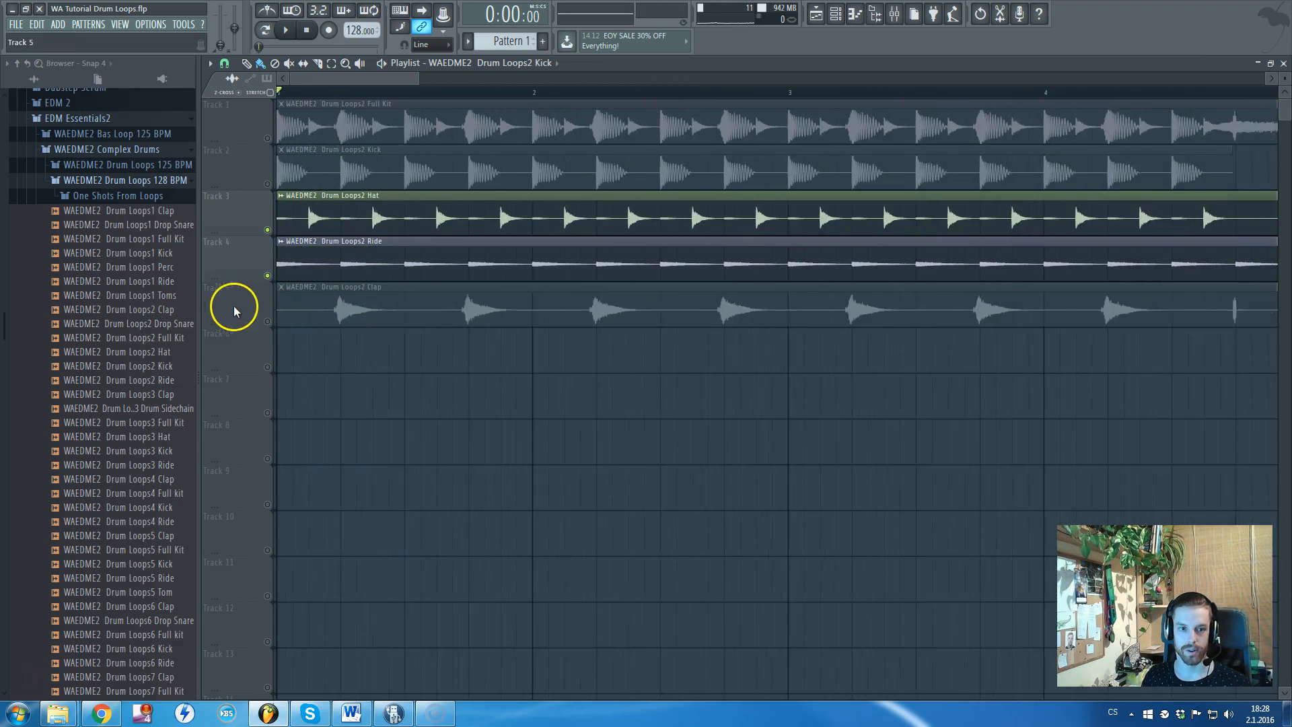
- Examine the Drum Loops2 hat hits against the beats and play them with the ride track on and briefly muted
scroll(263, 276, "up", 2)
scroll(336, 269, "down", 2)
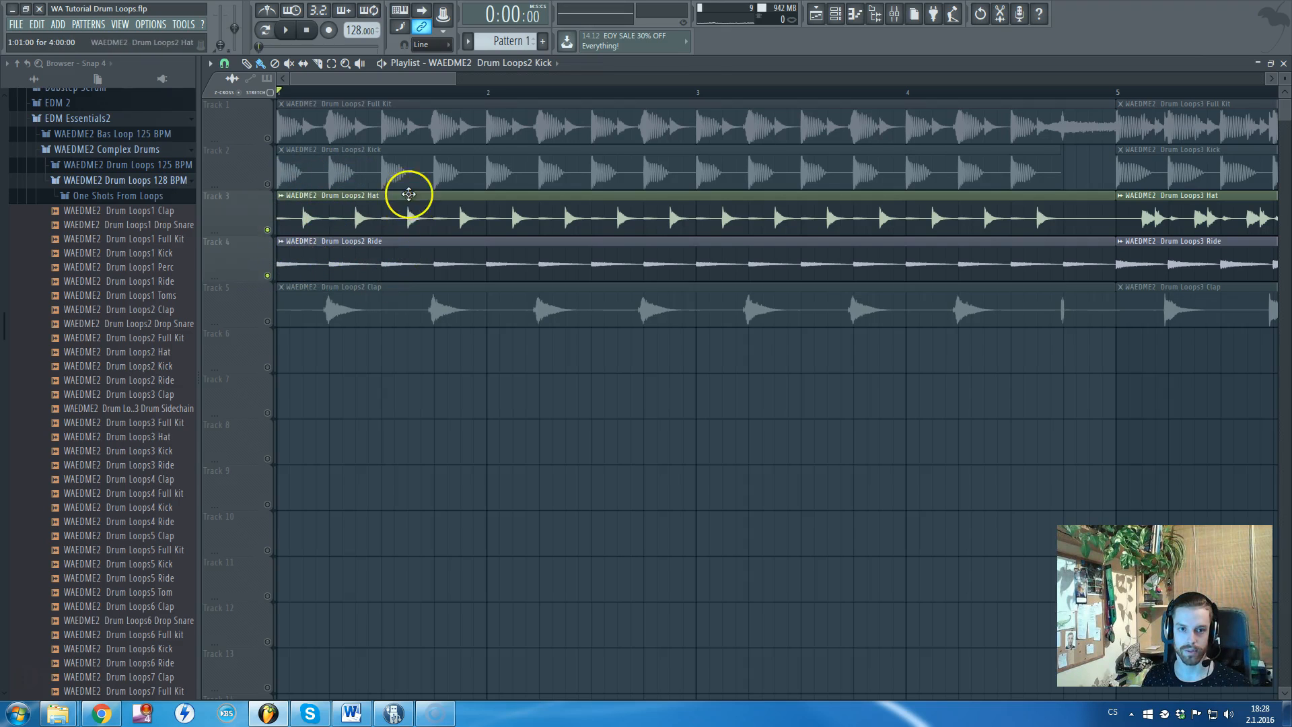
scroll(257, 264, "up", 4)
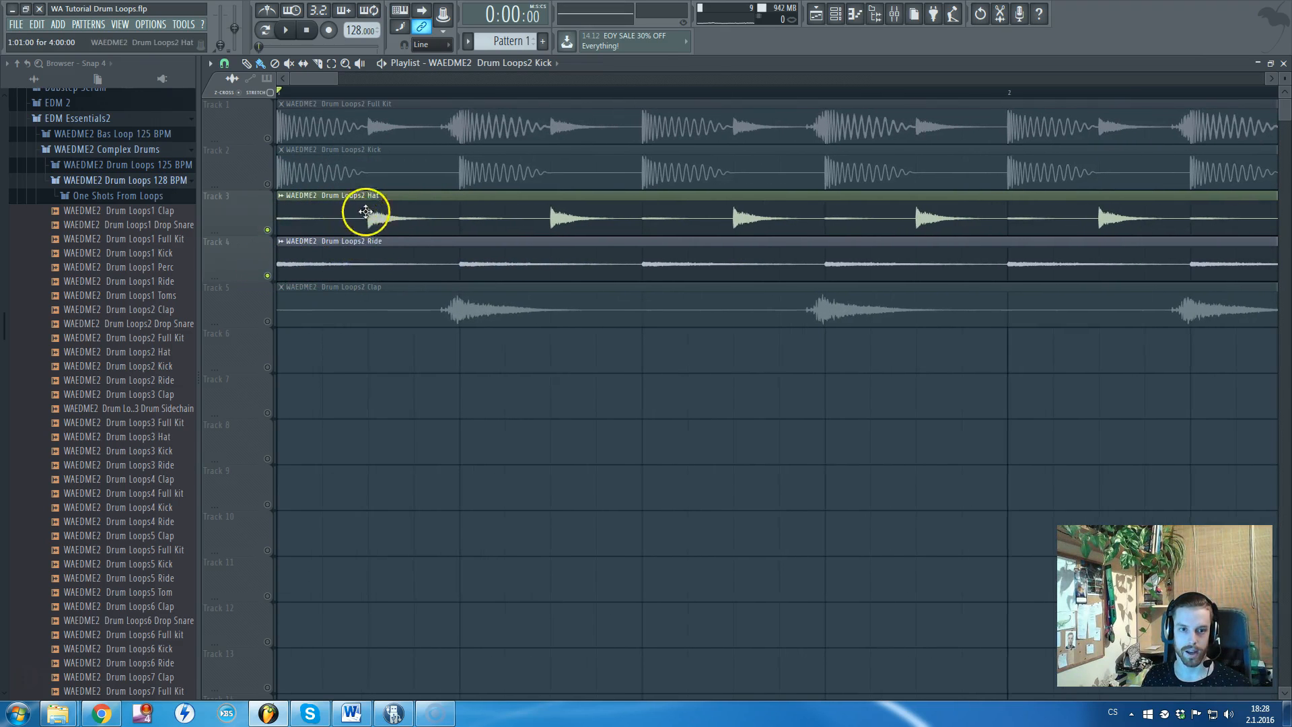
scroll(389, 228, "down", 1)
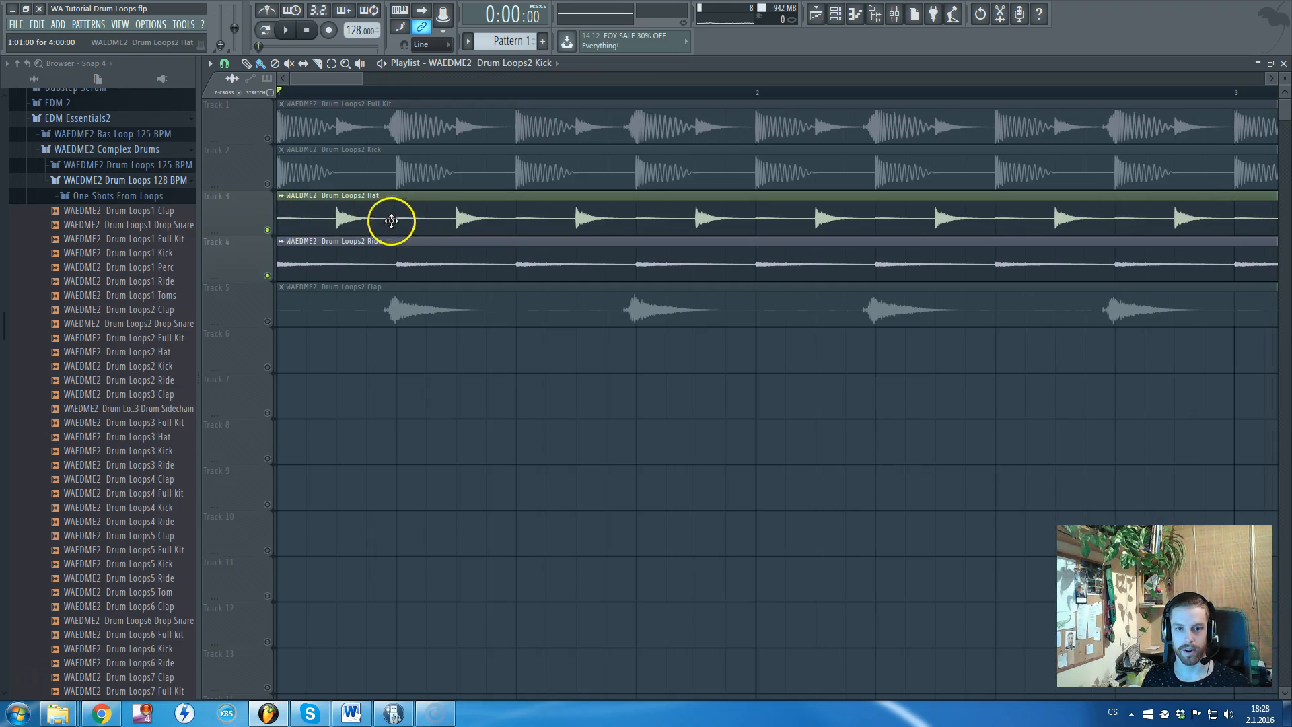
scroll(407, 222, "up", 2)
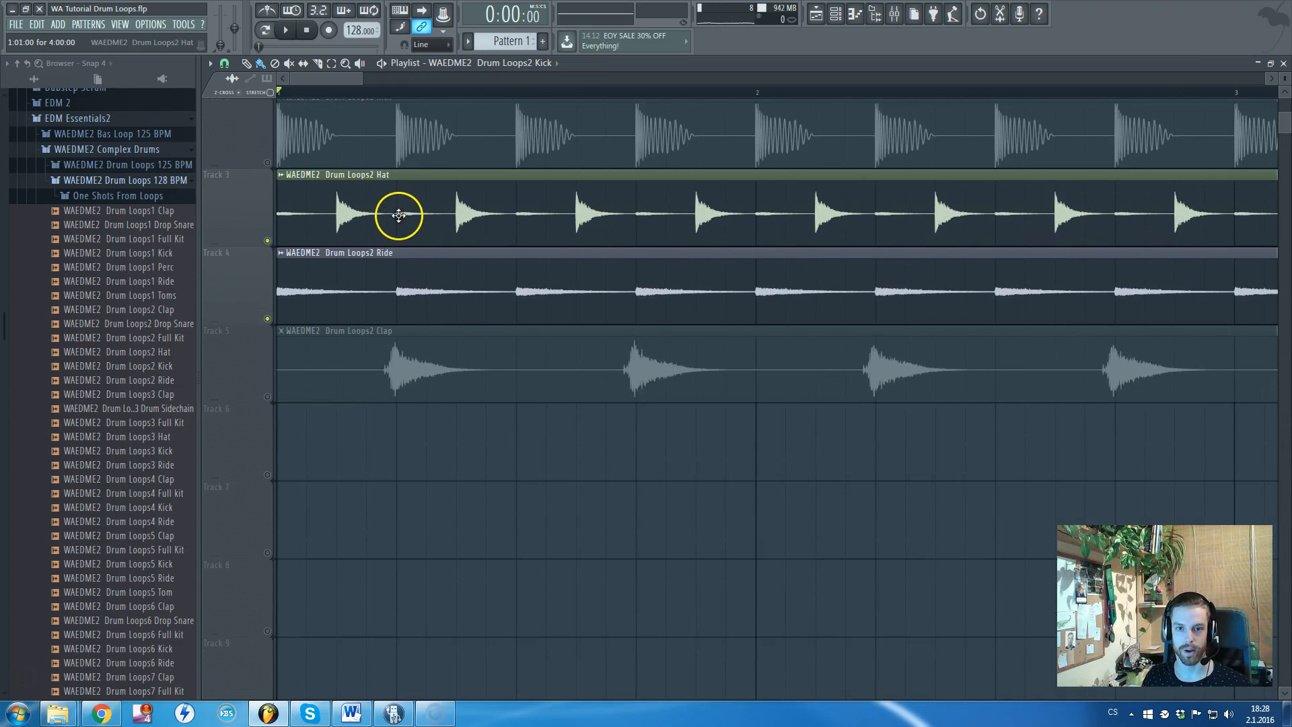
key("space")
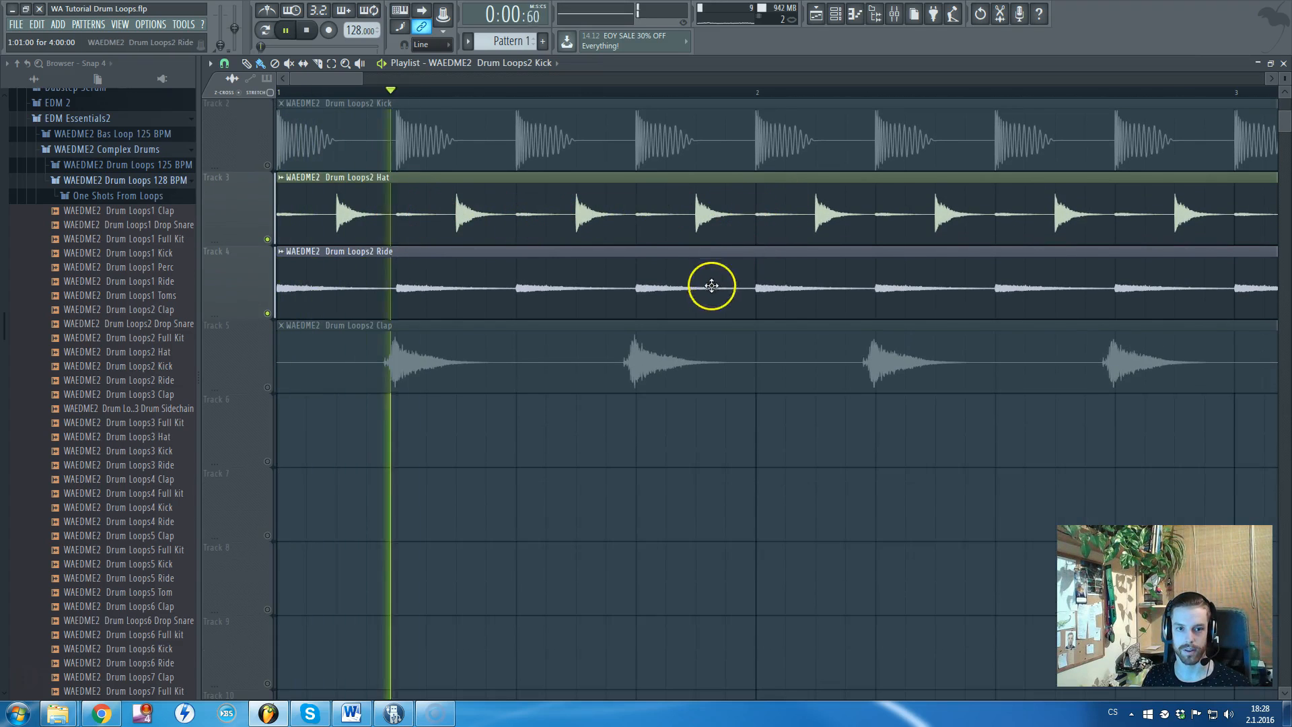
left_click(267, 313)
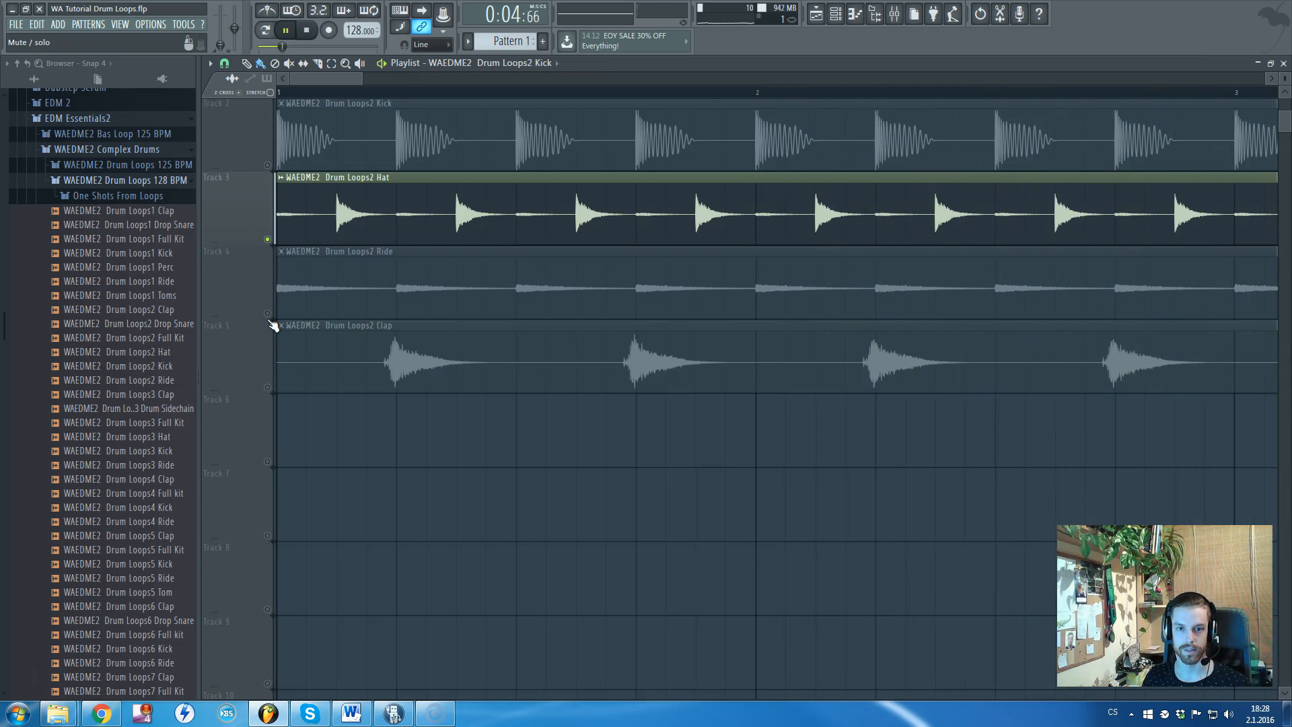
left_click(269, 317)
scroll(416, 254, "down", 5)
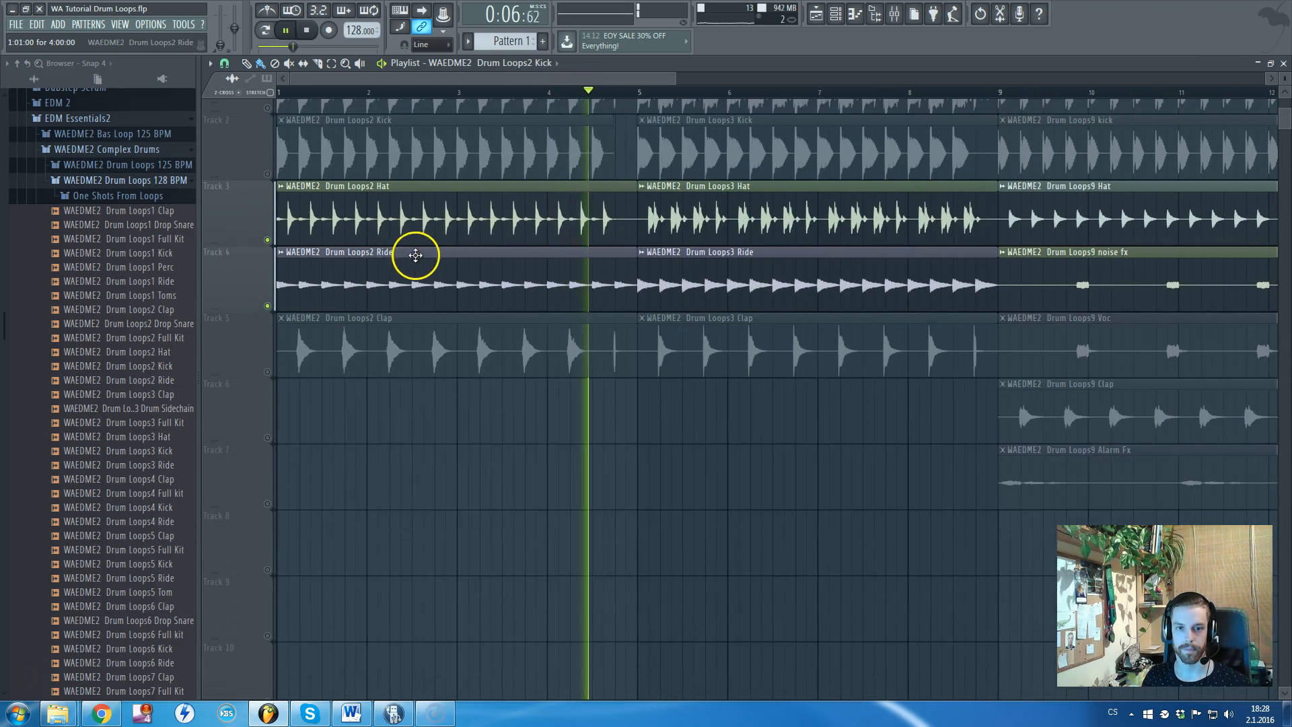
key("space")
- Set the playback position to bar 5, play the Drum Loops3 hats and ride briefly, and examine their waveforms
scroll(681, 197, "up", 4)
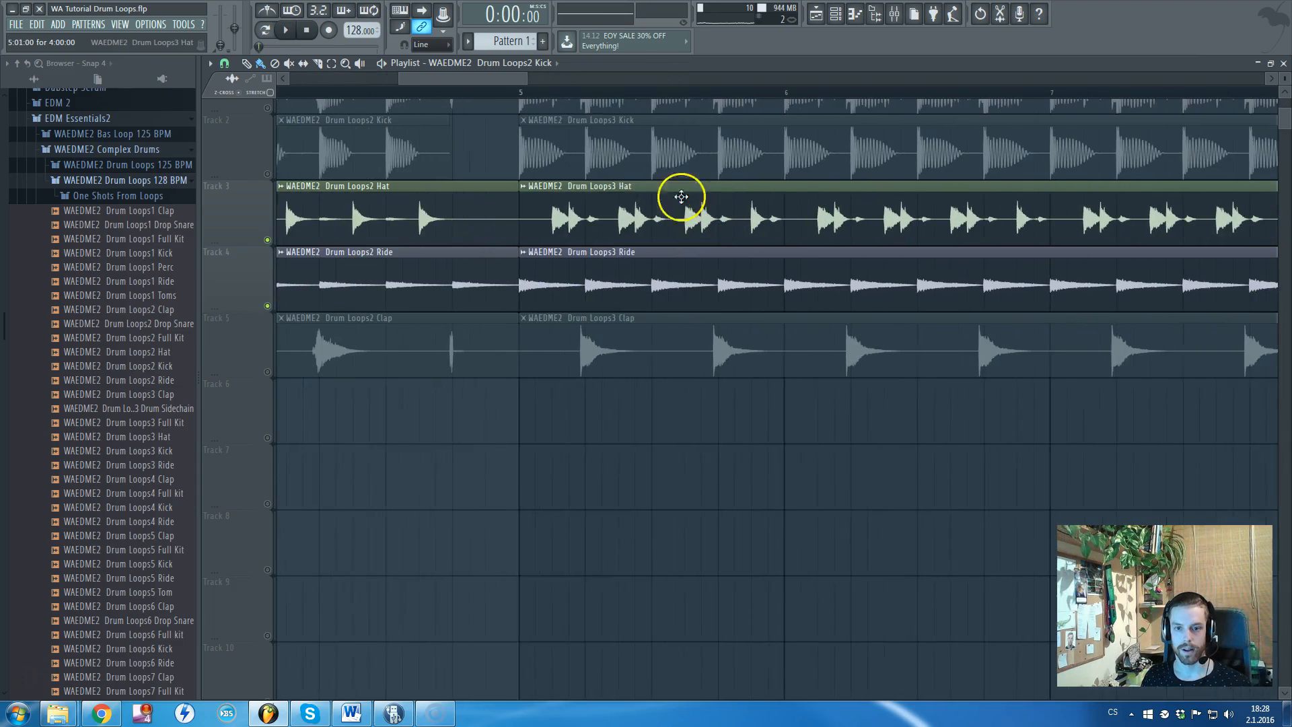
left_click(520, 94)
scroll(504, 124, "down", 3)
scroll(785, 242, "up", 3)
scroll(558, 244, "down", 1)
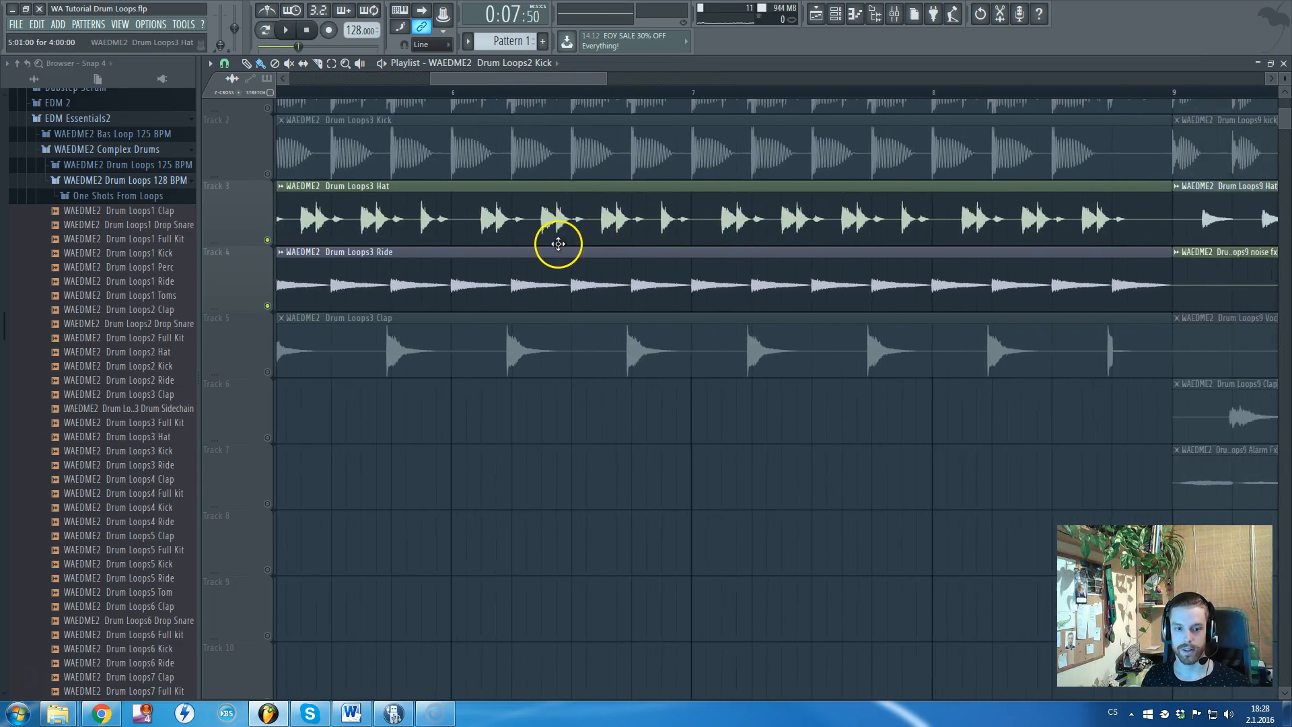
scroll(558, 243, "down", 1)
key("space")
scroll(337, 265, "up", 3)
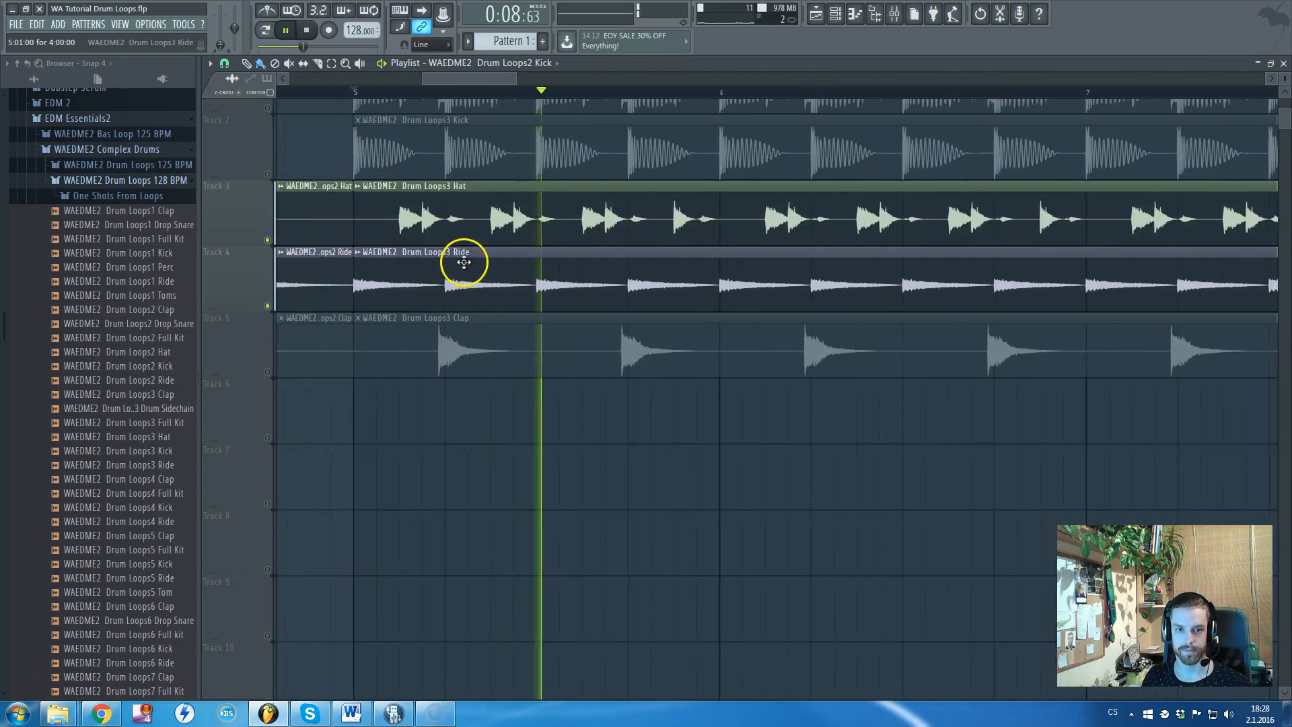
key("space")
scroll(370, 265, "up", 2)
scroll(331, 294, "up", 1)
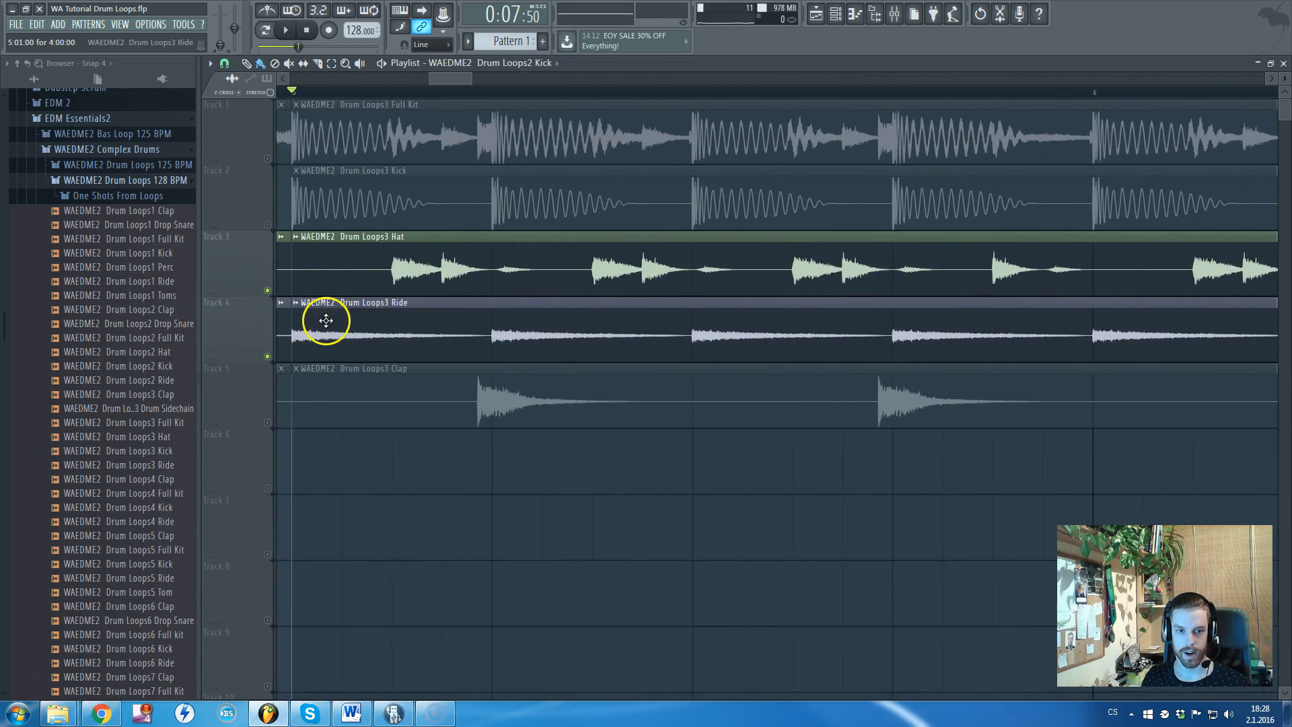
- Examine the Drum Loops3 hat hits against the grid and check the playlist's snap setting
scroll(383, 326, "up", 2)
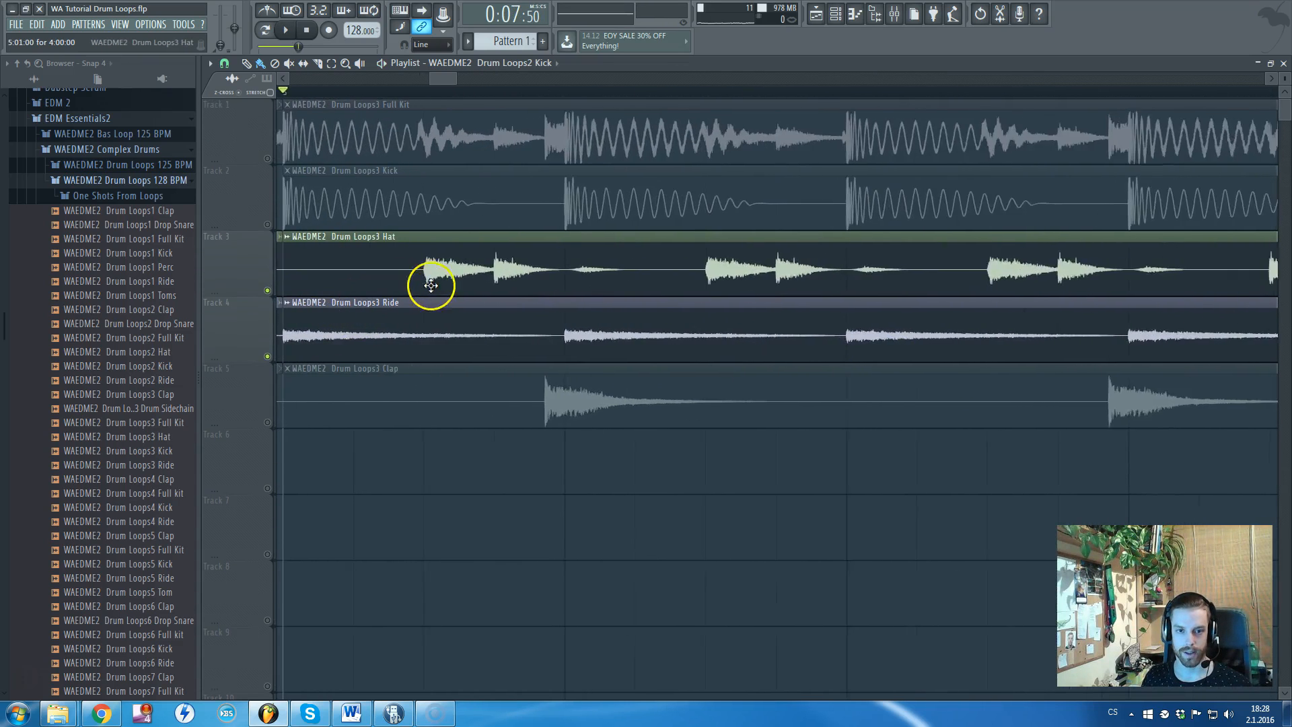
scroll(424, 278, "up", 2)
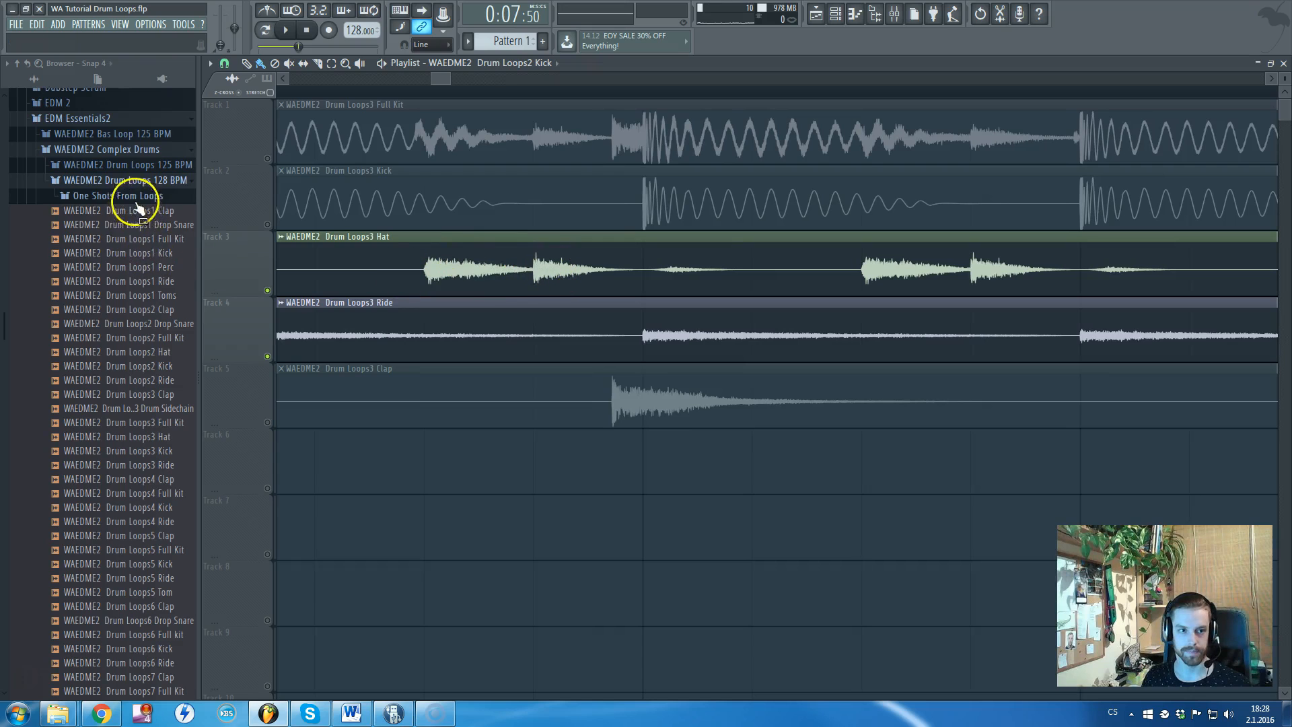
left_click(133, 179)
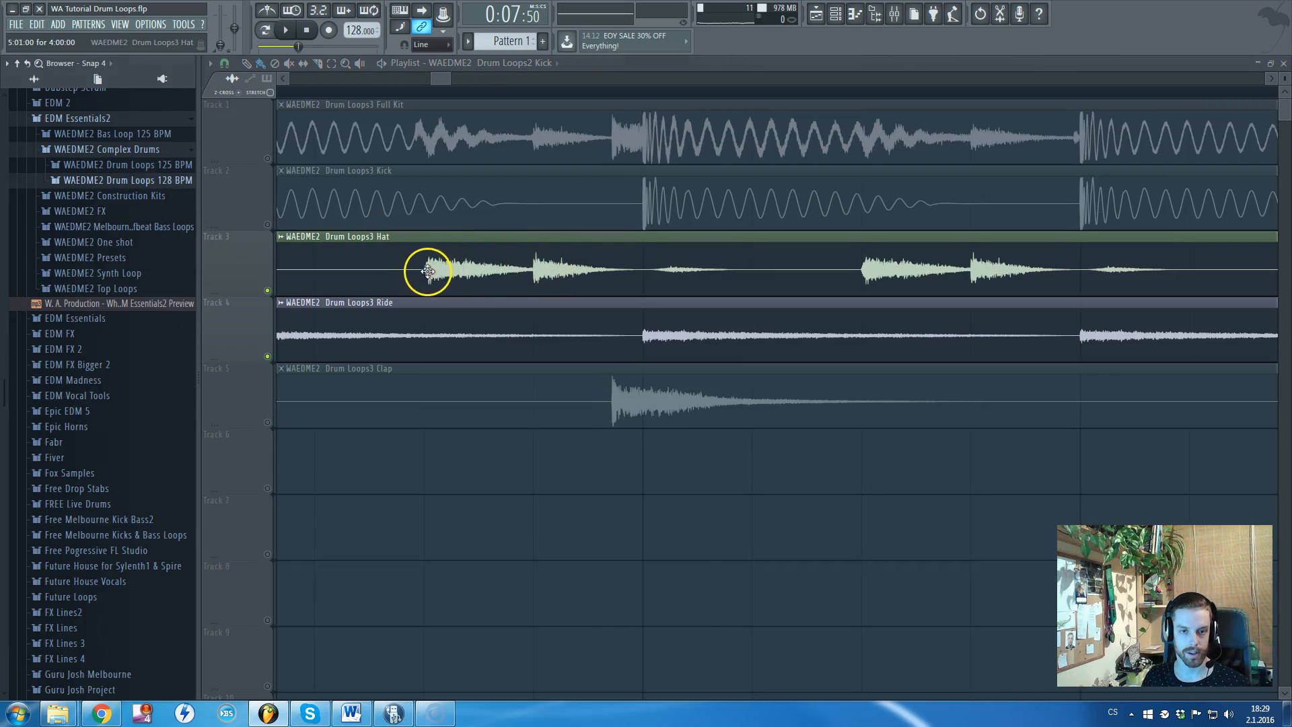
scroll(427, 271, "down", 2)
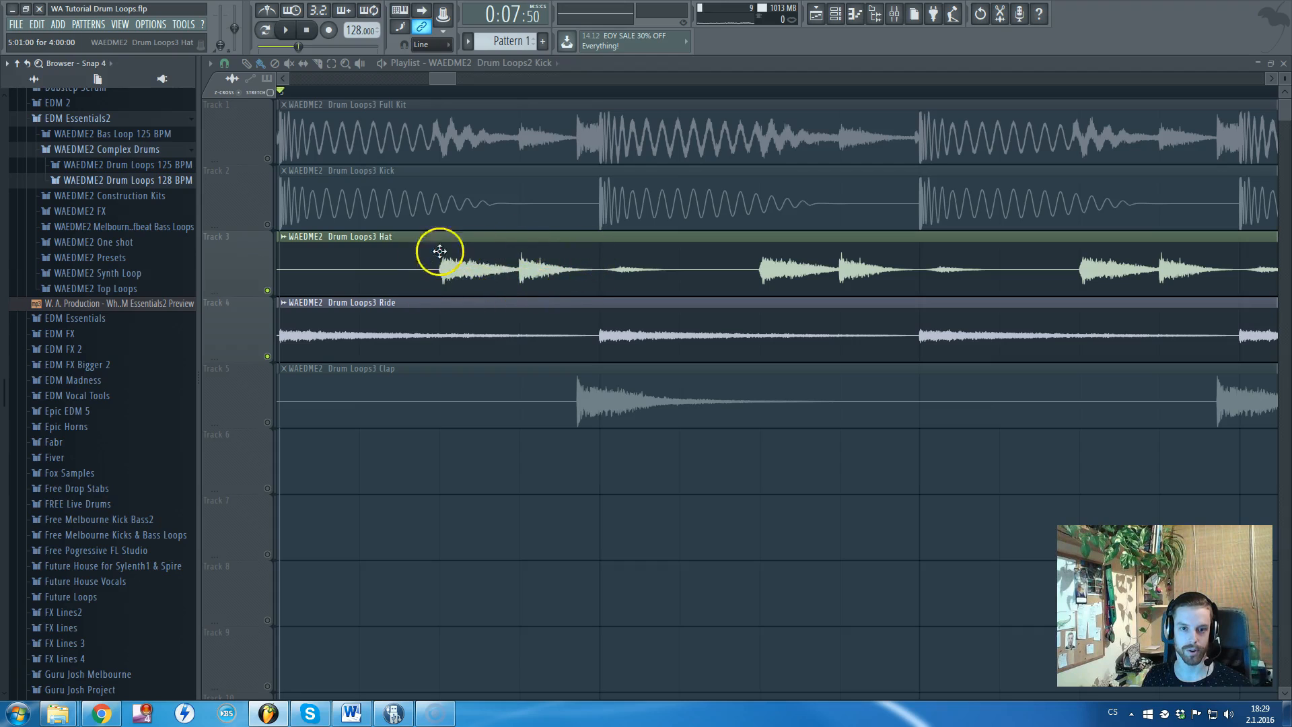
left_click(224, 64)
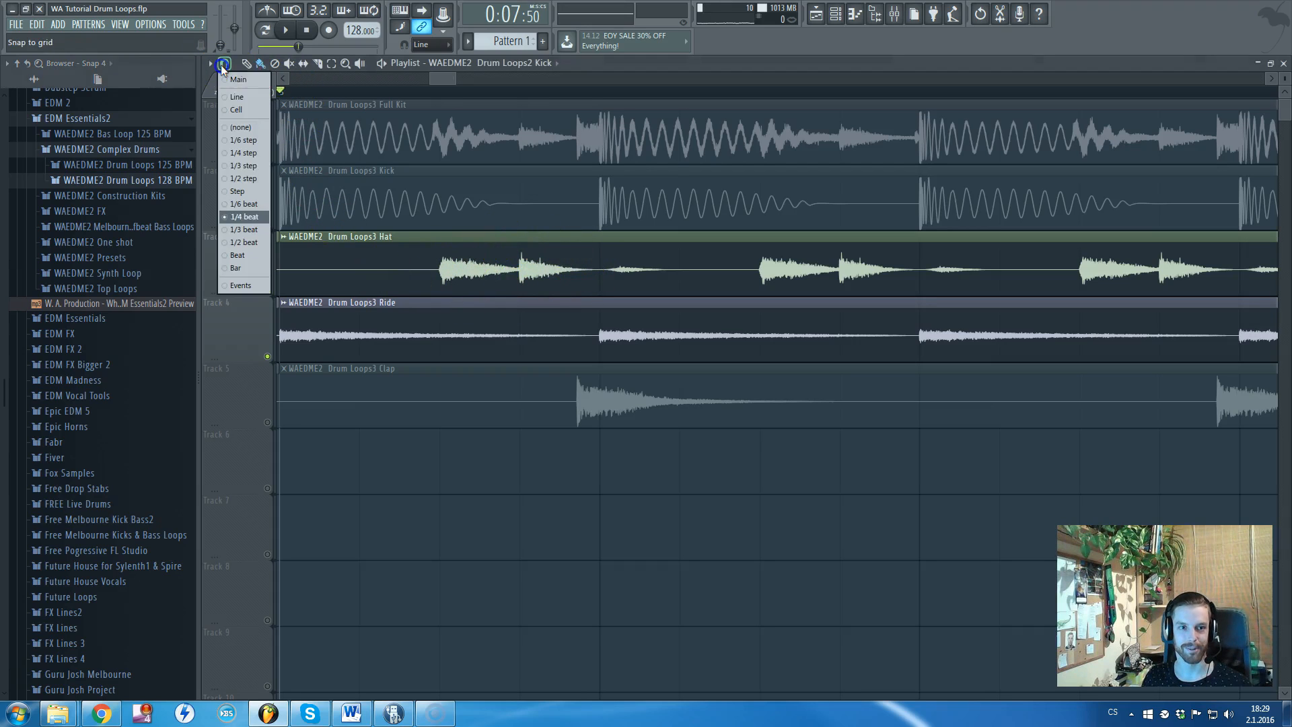
left_click(273, 219)
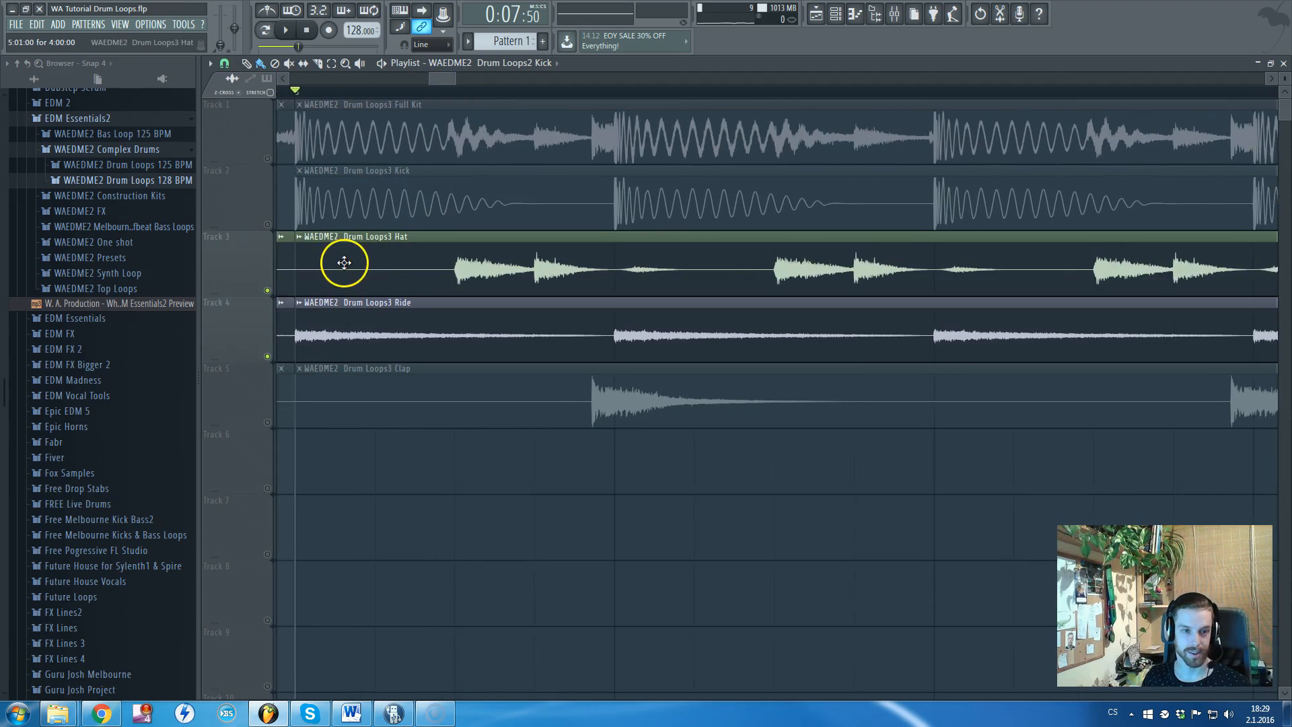
- Open the WAEDME2 One shot hats folder and try Hat2 on Track 6 at 5:03:00
left_click(115, 243)
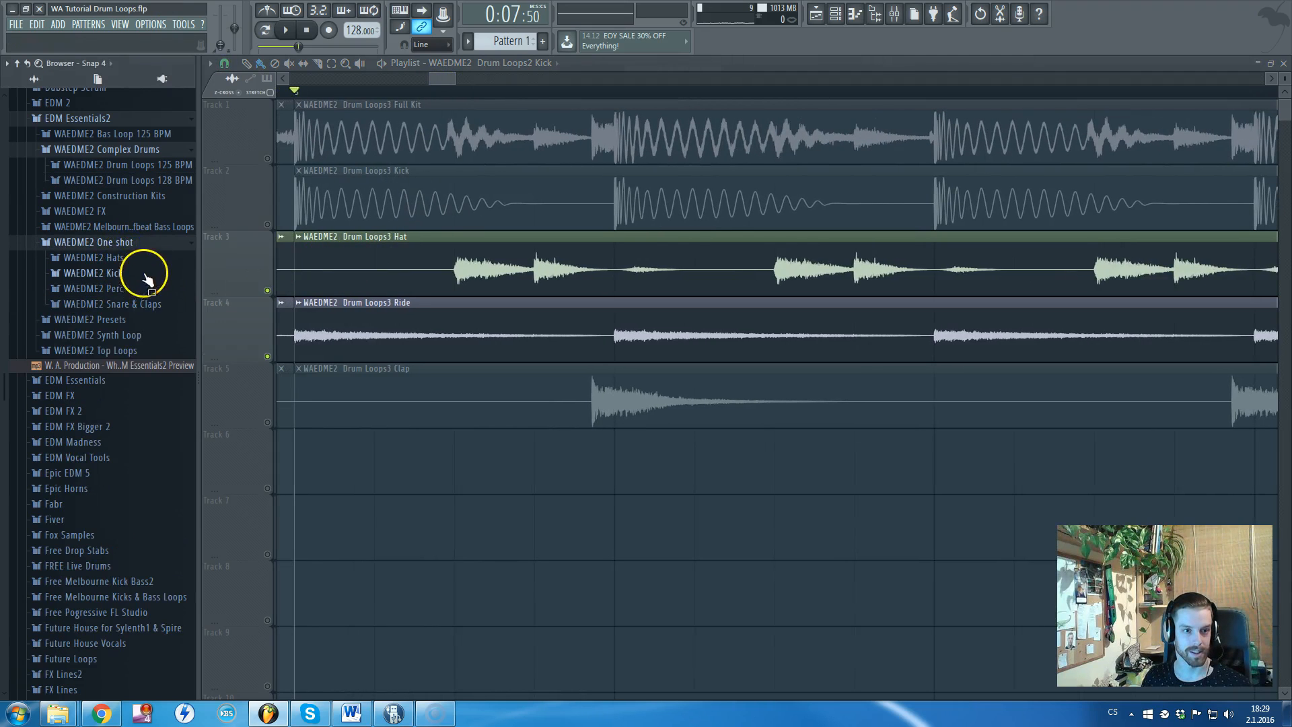
left_click(125, 259)
left_click_drag(127, 288, 463, 464)
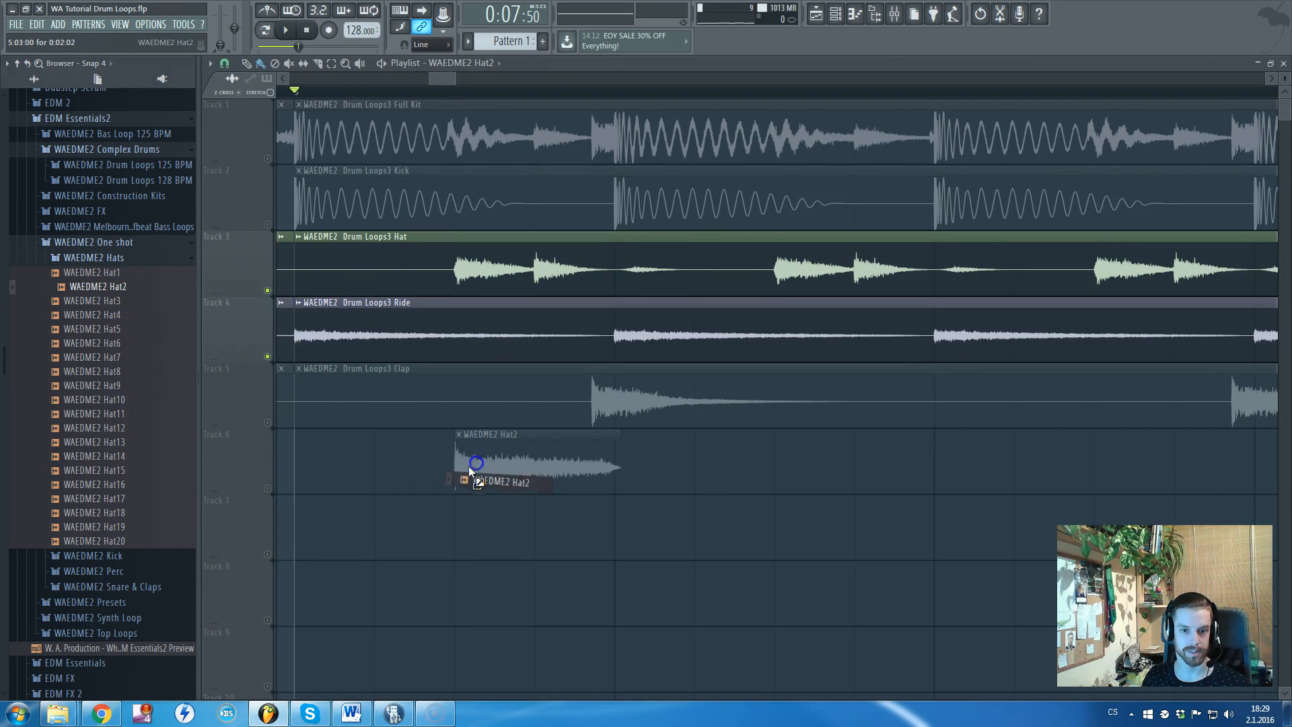
left_click(280, 435)
- Place WAEDME2 Hat6 on Track 6 at 5:03:00 and WAEDME2 Hat8 on Track 7 at 5:04:00
left_click(115, 314)
left_click(118, 343)
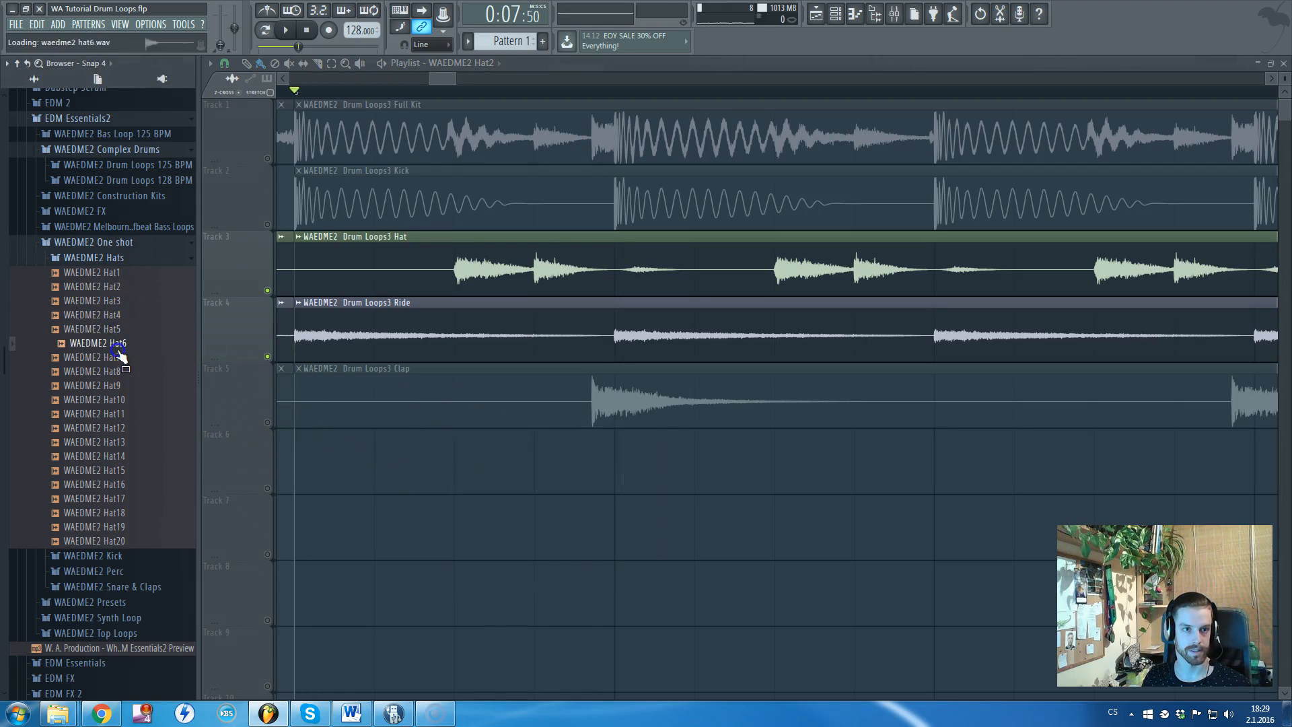
left_click_drag(474, 469, 471, 466)
left_click(95, 371)
left_click_drag(94, 371, 545, 528)
- Copy the Drum Loops3 Kick clip to Track 8 and leave only Tracks 6, 7 and 8 audible
scroll(533, 375, "down", 3)
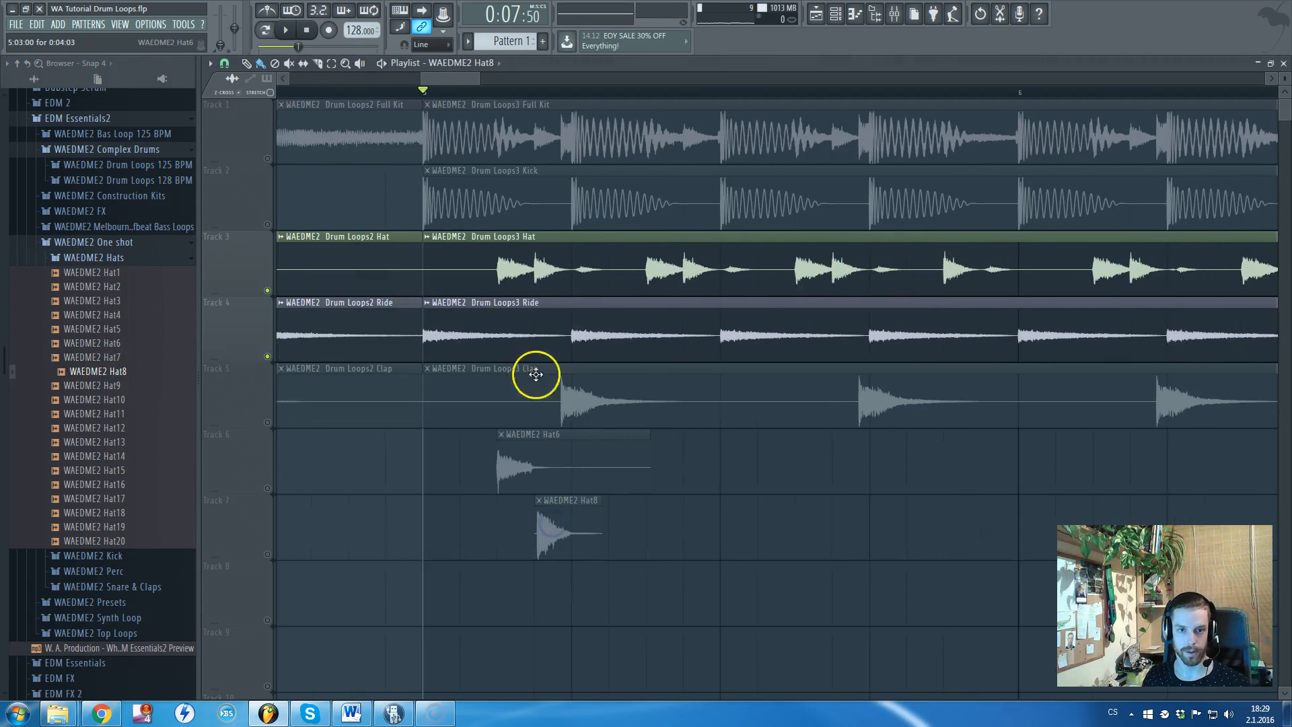
left_click_drag(452, 541, 453, 597)
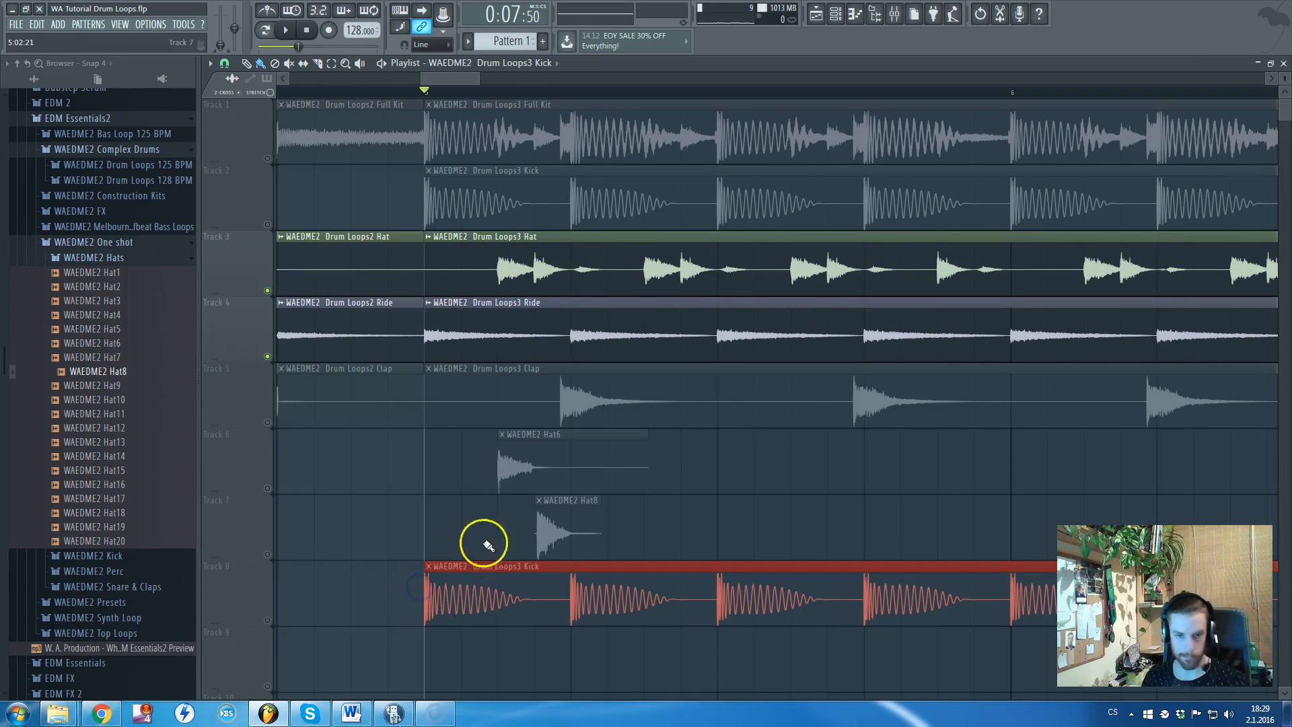
right_click(267, 488)
left_click(268, 554)
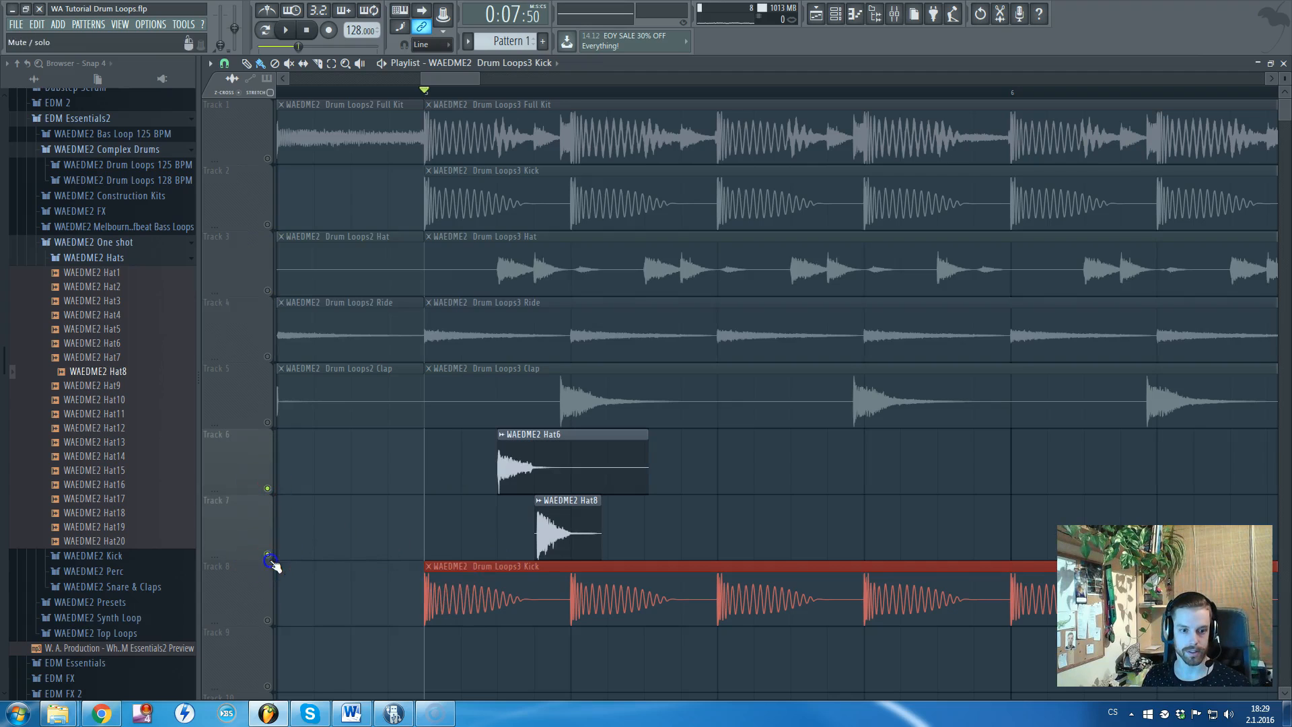
left_click(267, 618)
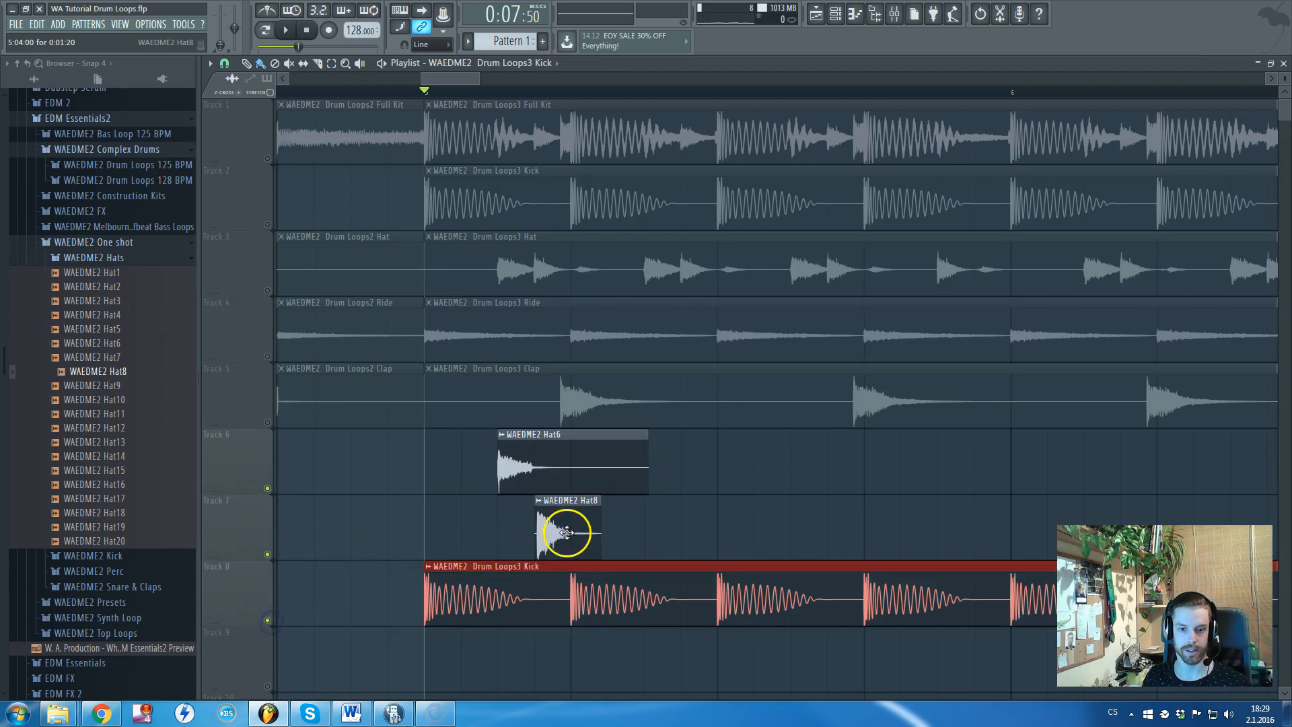
- Set the Hat8 clip aside on Track 9 and repeat Hat6 on Track 6 once per beat for four hits
left_click_drag(568, 529, 565, 662)
left_click_drag(518, 463, 966, 466)
scroll(937, 469, "down", 4)
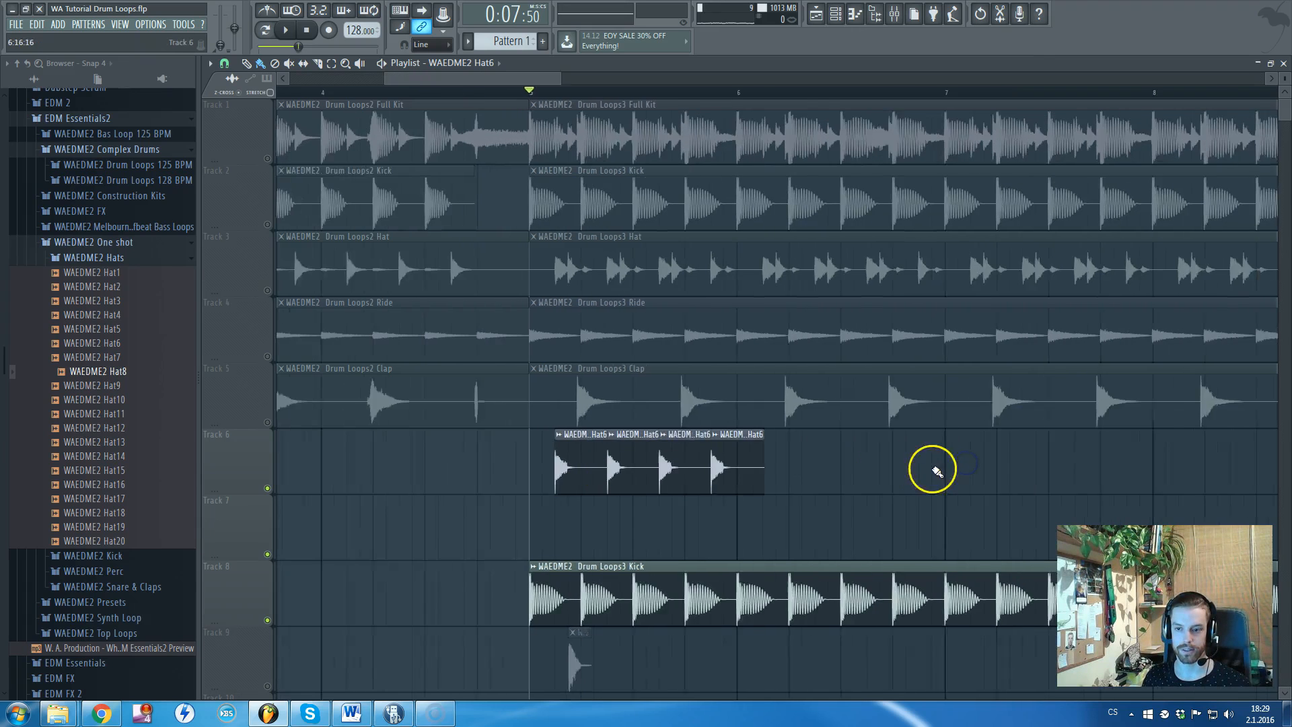
- Play the four Hat6 hits together with the copied kick
scroll(929, 470, "up", 1)
scroll(726, 476, "down", 2)
key("space")
scroll(509, 464, "up", 2)
- Move Hat8 back to Track 7 and repeat it after each of the four Hat6 hits, starting at 5:03:22
left_click_drag(455, 528, 441, 397)
key("space")
double_click(441, 397)
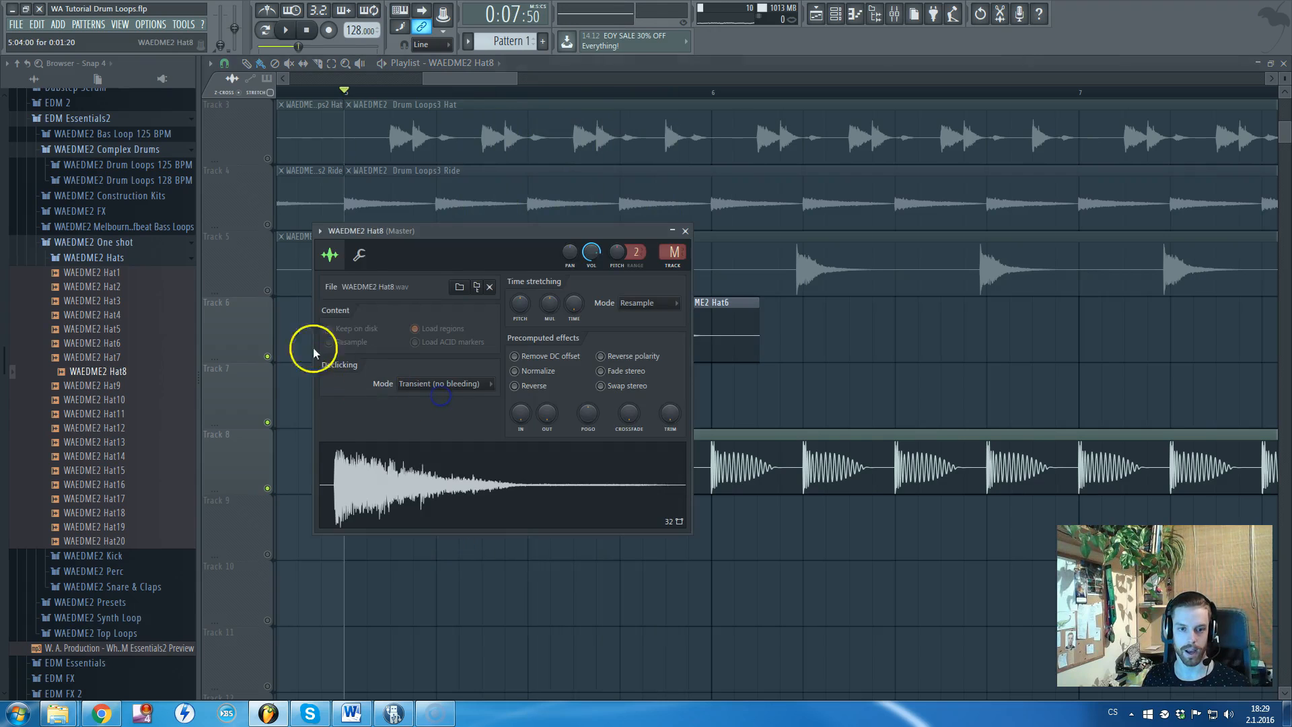
left_click(684, 230)
scroll(378, 369, "up", 3)
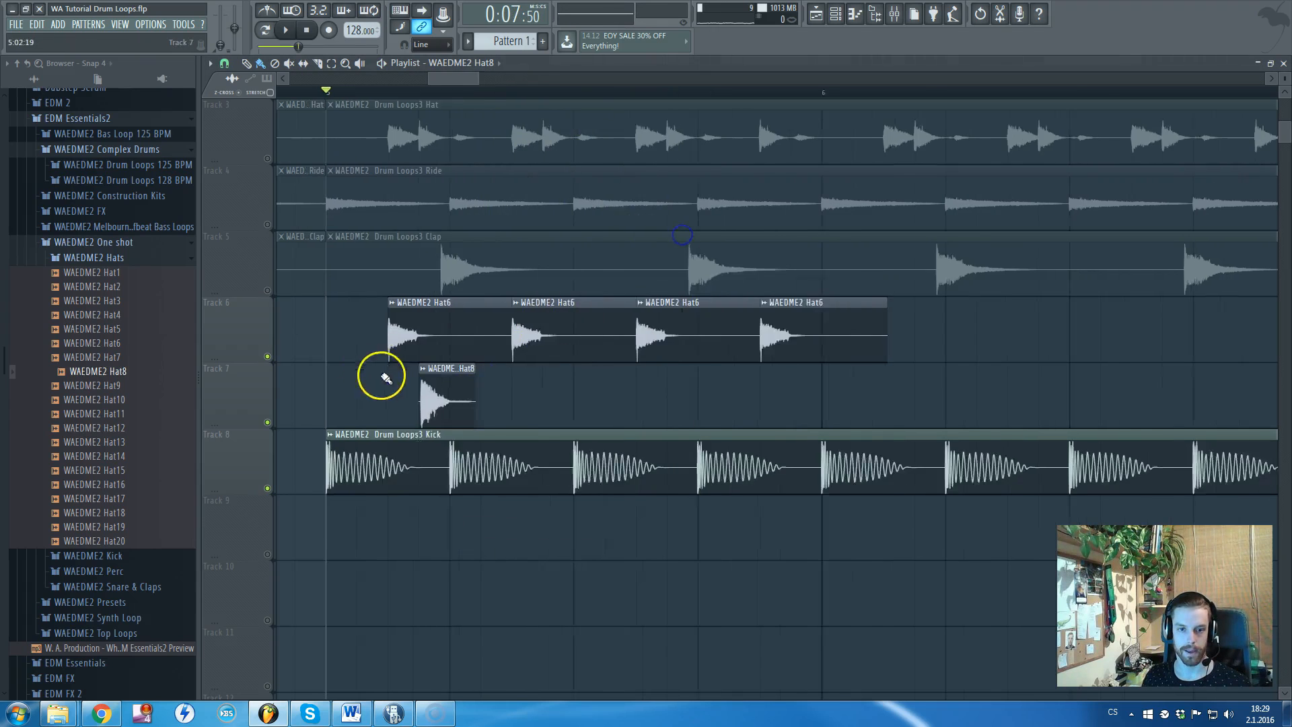
mouse_move(499, 405)
left_mouse_down()
mouse_move(1051, 383)
mouse_move(1068, 400)
mouse_move(502, 402)
left_mouse_up()
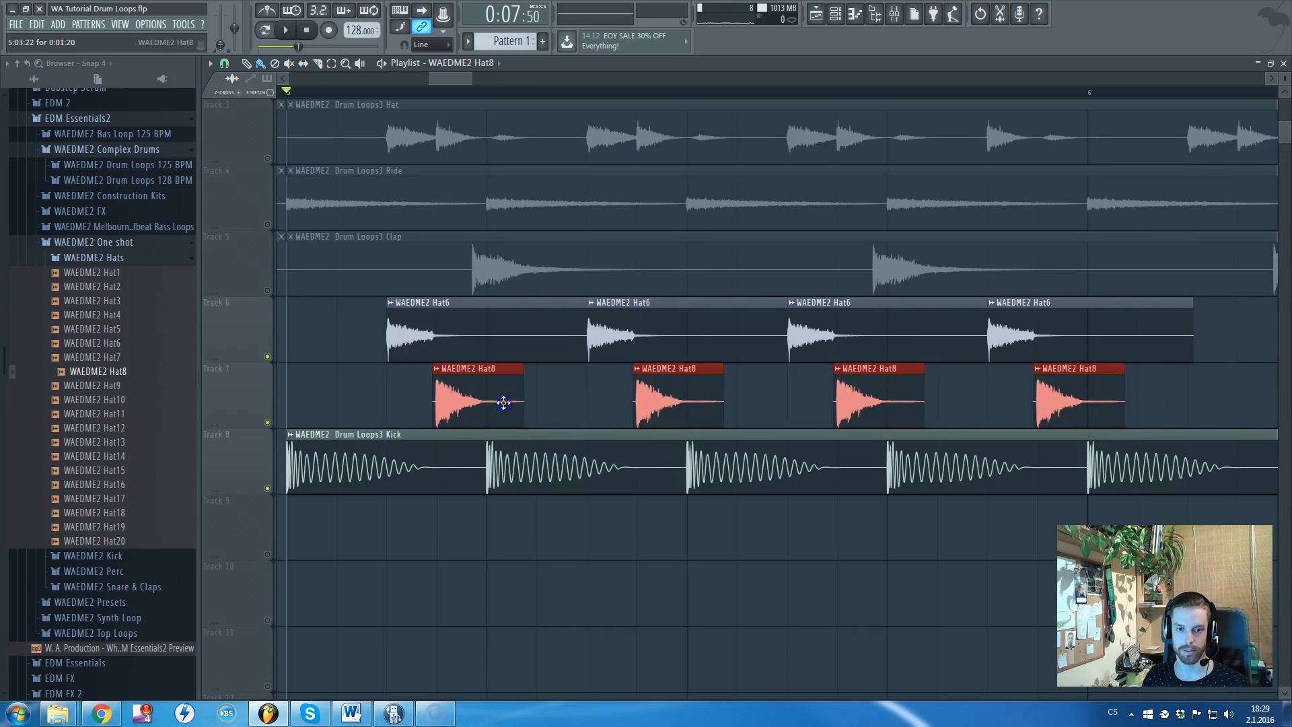
- Lower the Hat8 sample's volume and play the two-hat pattern with the kick
double_click(479, 402)
key("space")
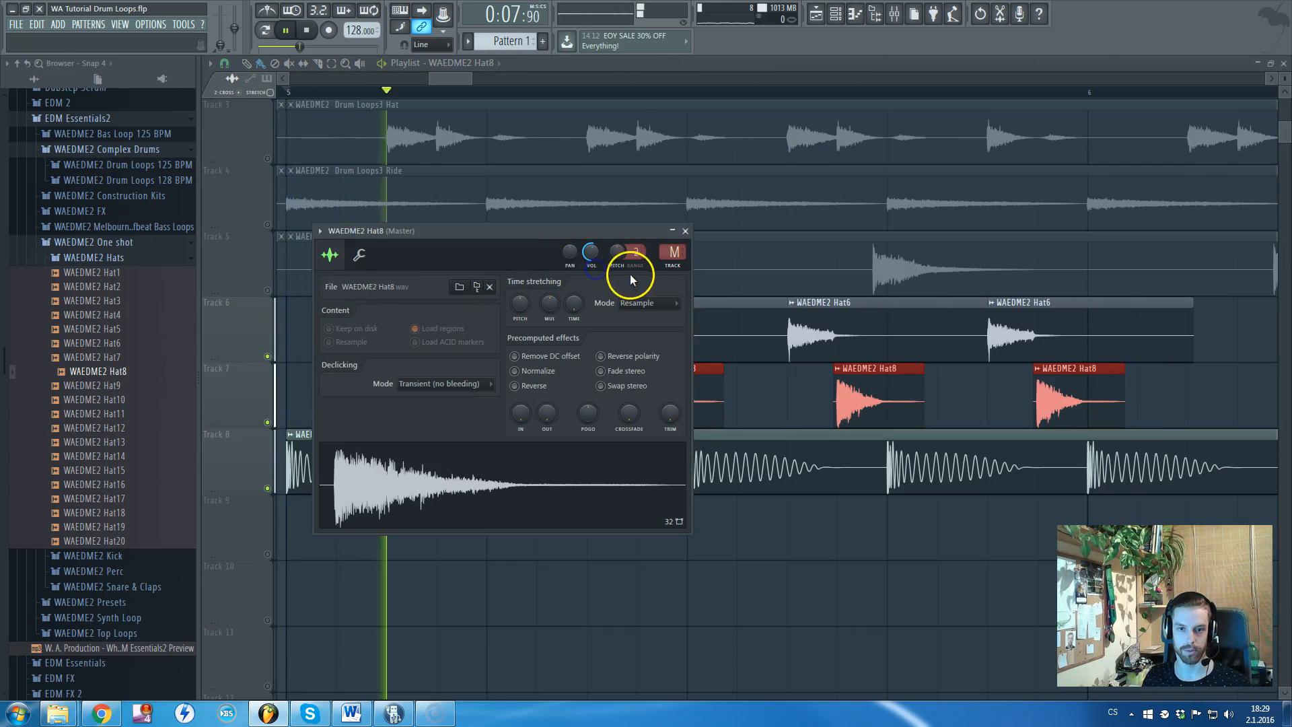
left_click(685, 231)
key("space")
- Solo the clap loops on Track 5 and examine their hits across to the Drum Loops9 section
scroll(606, 366, "down", 3)
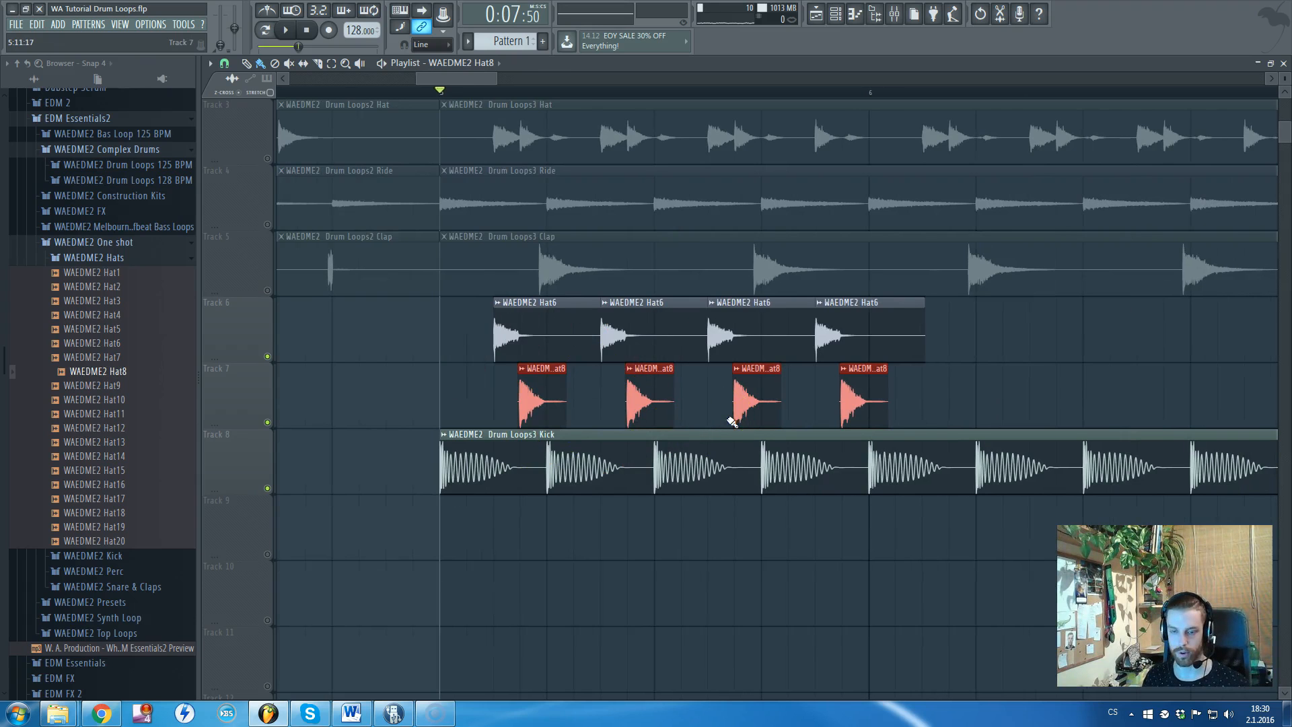
scroll(631, 392, "down", 4)
left_click_drag(632, 393, 626, 521)
scroll(626, 522, "up", 1)
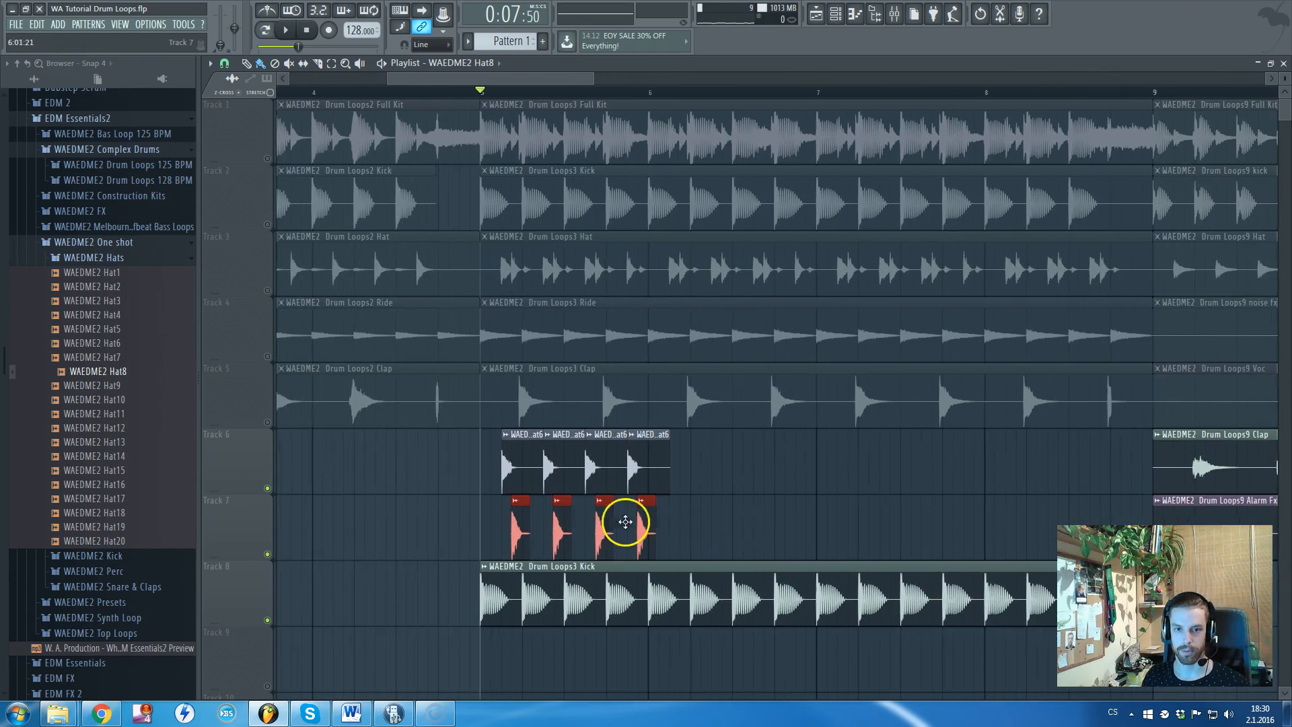
left_click(269, 619)
right_click(268, 423)
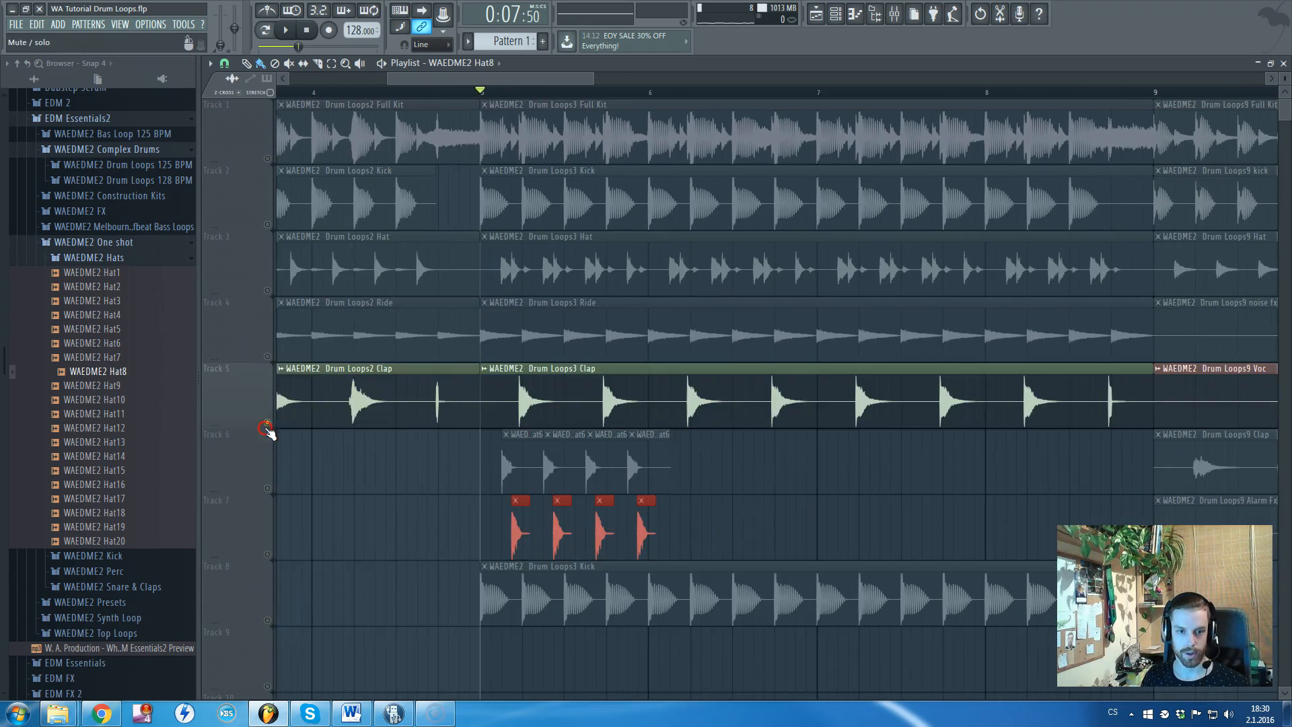
scroll(317, 386, "down", 3)
scroll(1151, 378, "up", 2)
scroll(1151, 378, "up", 1)
scroll(747, 478, "down", 4)
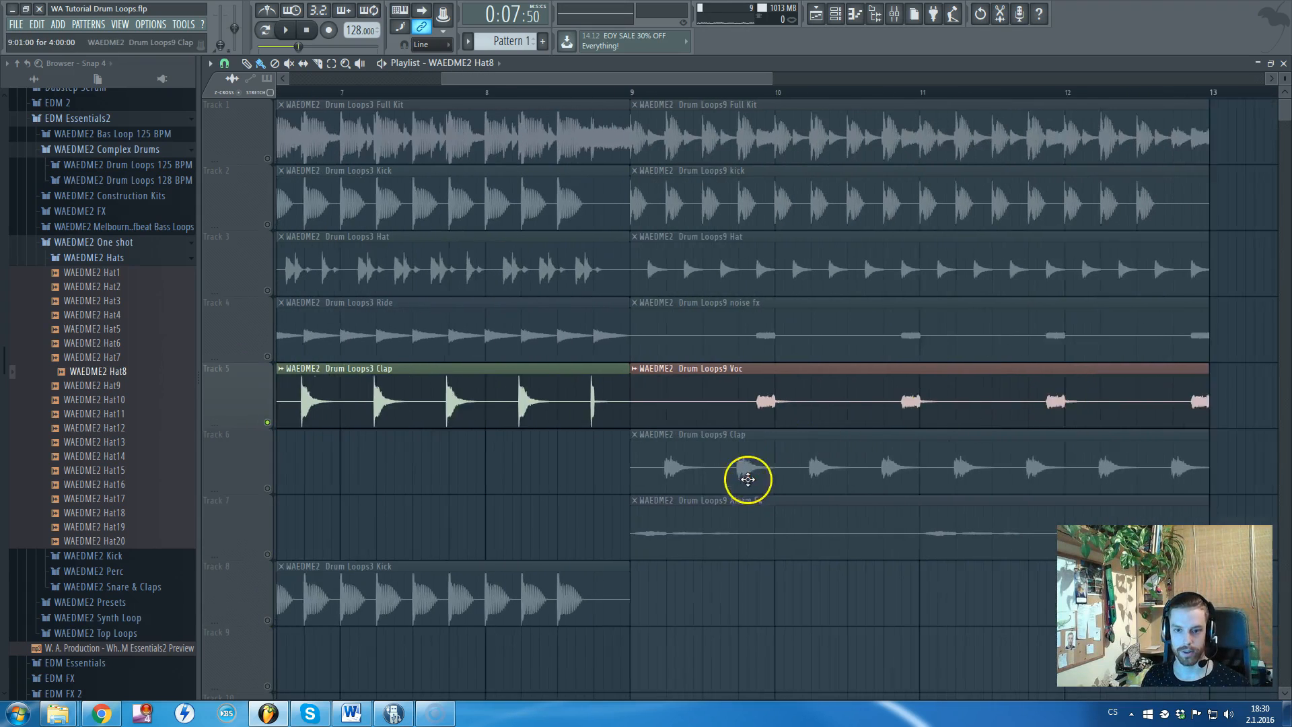
scroll(761, 471, "up", 4)
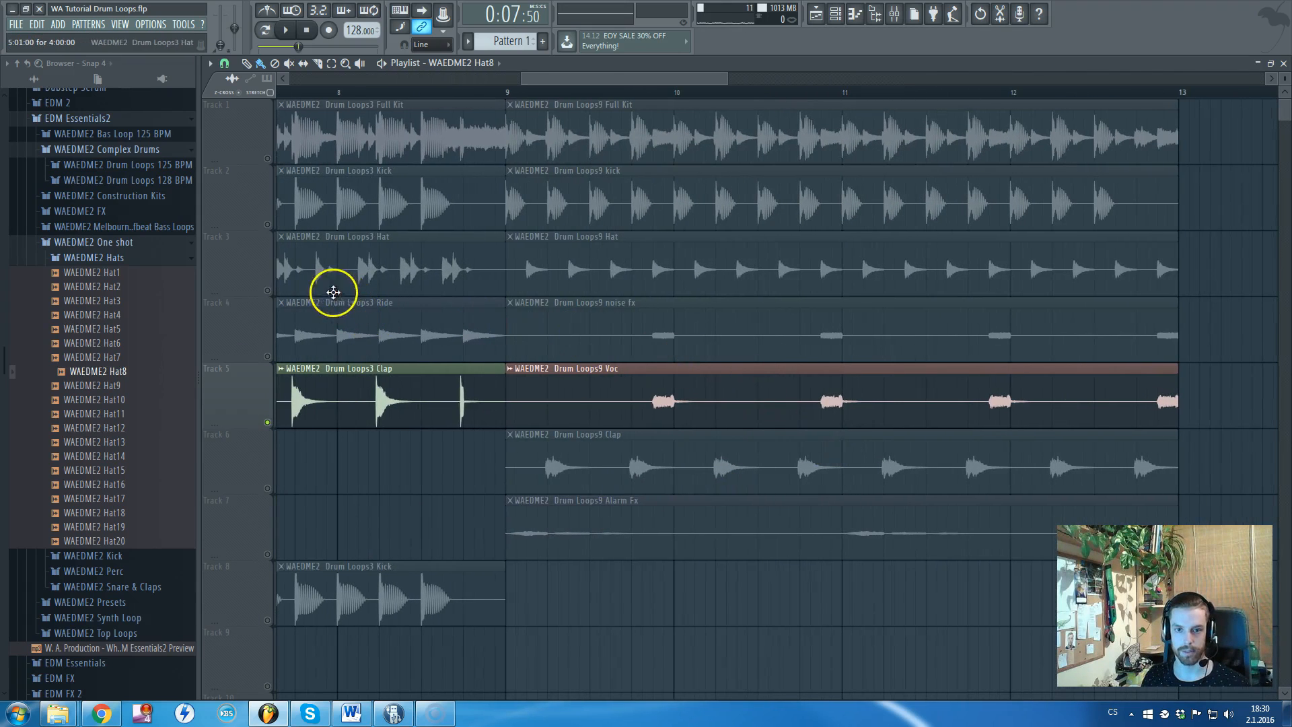
- Play the Drum Loops9 hats soloed from bar 9, adding the kick on Track 2 during playback
right_click(267, 290)
scroll(660, 291, "up", 2)
left_click(370, 94)
key("space")
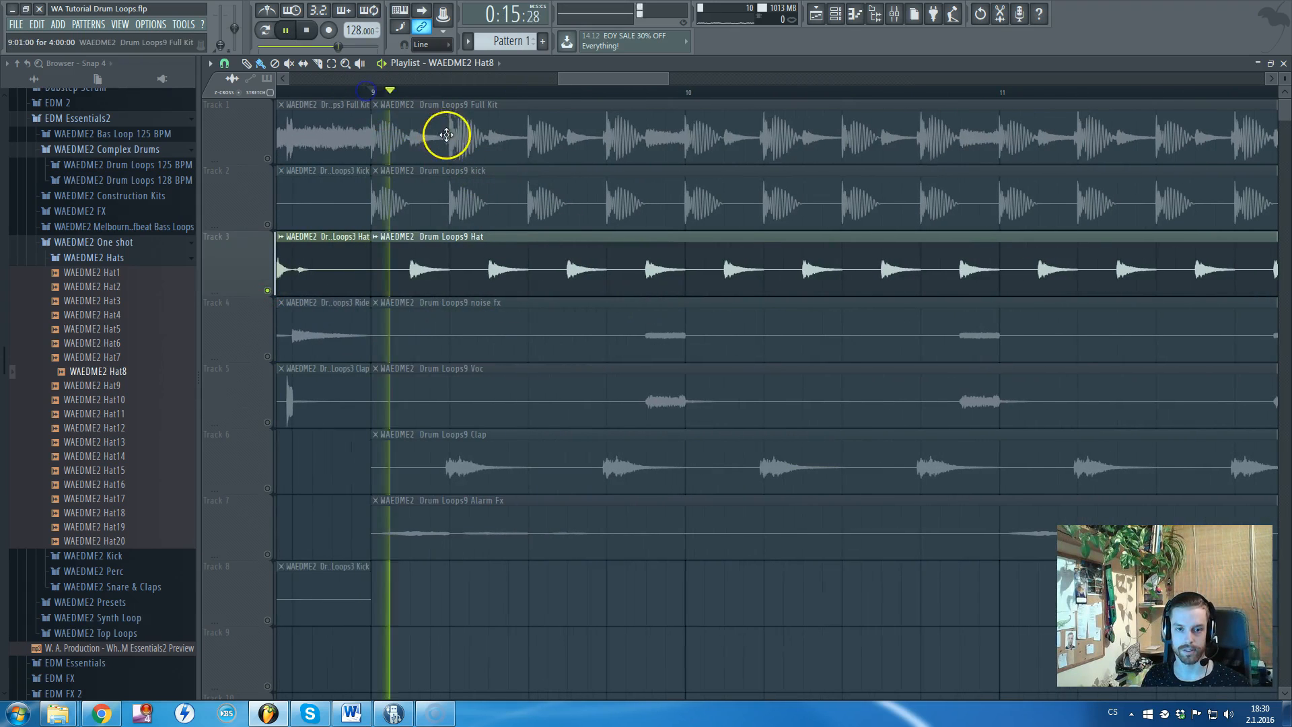
left_click(267, 224)
scroll(440, 285, "down", 2)
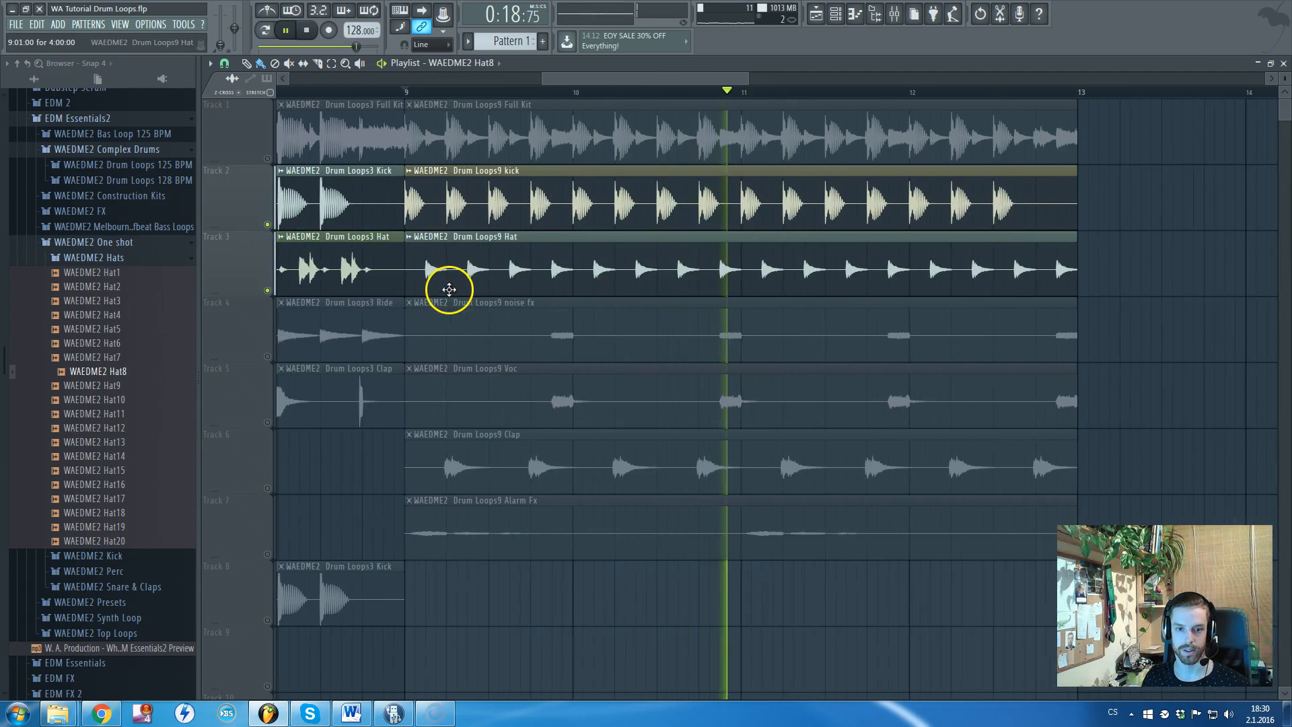
key("space")
- Examine the clap placement across the Drum Loops2, Drum Loops3 and Drum Loops9 sections
scroll(684, 303, "down", 4)
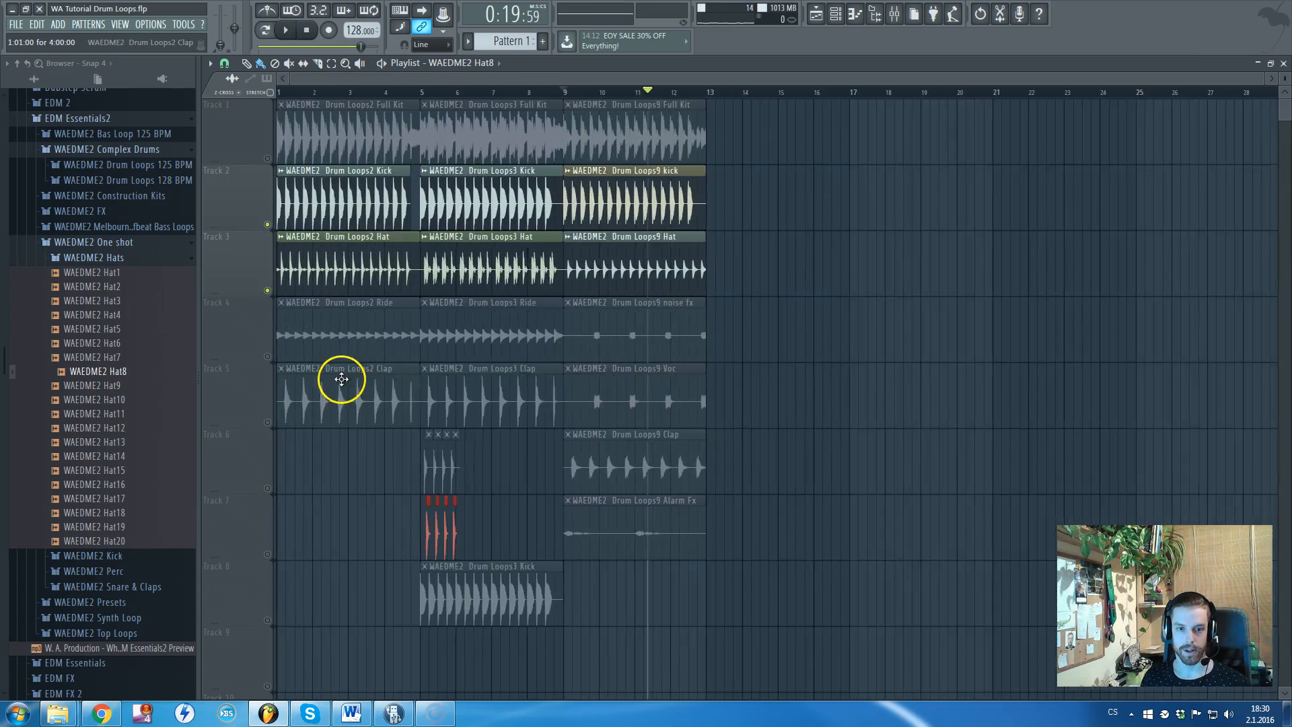
scroll(343, 373, "up", 3)
scroll(367, 374, "down", 4)
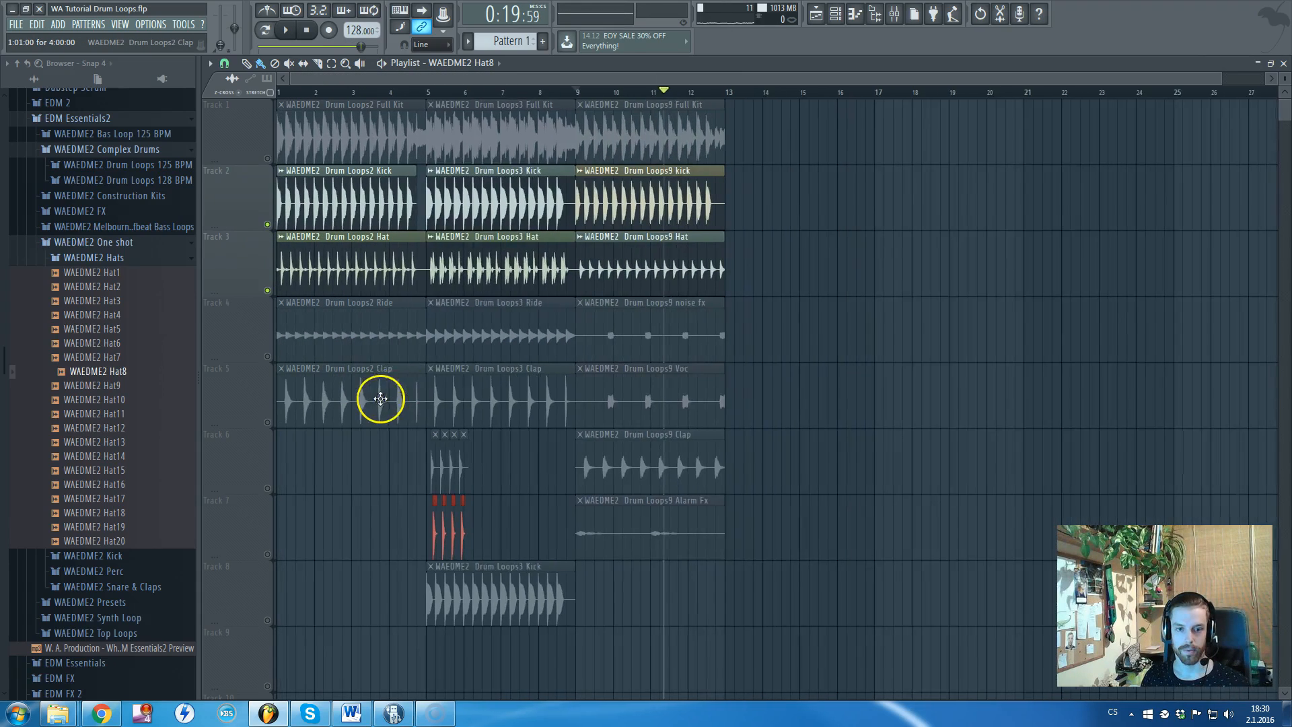
scroll(624, 424, "up", 3)
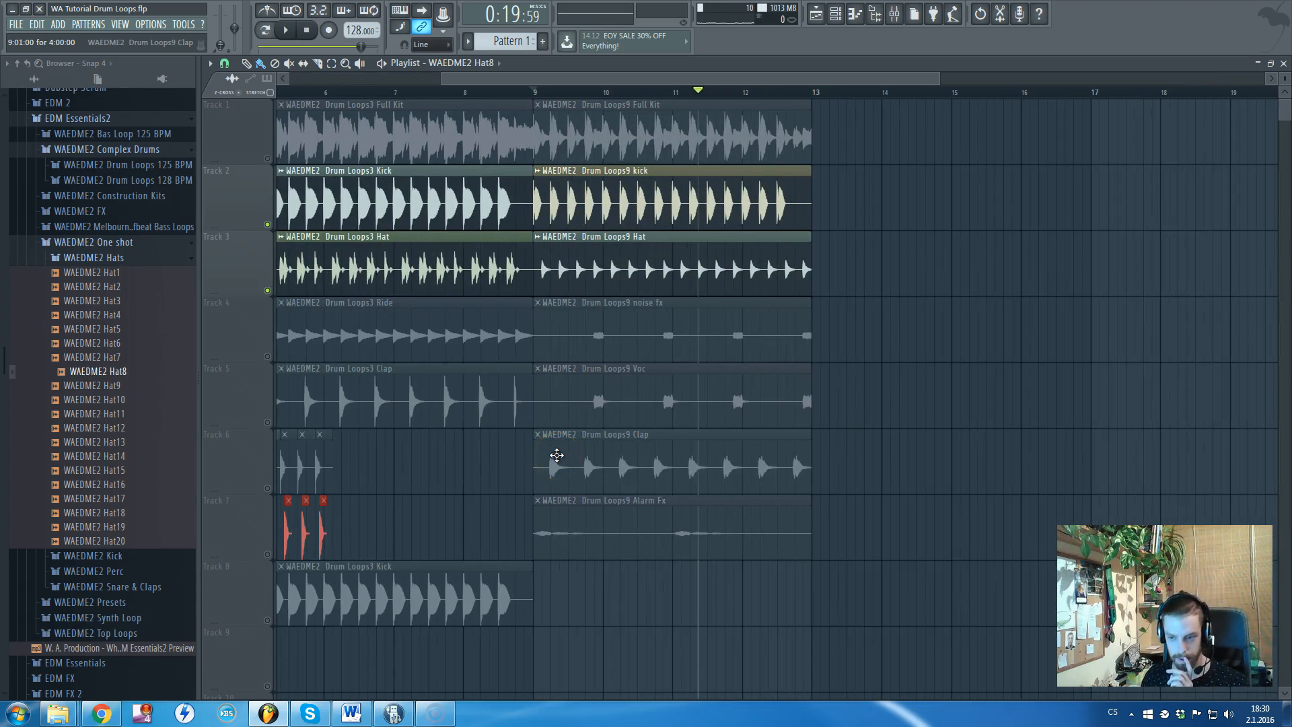
scroll(556, 455, "down", 3)
scroll(504, 445, "down", 4)
scroll(337, 434, "up", 4)
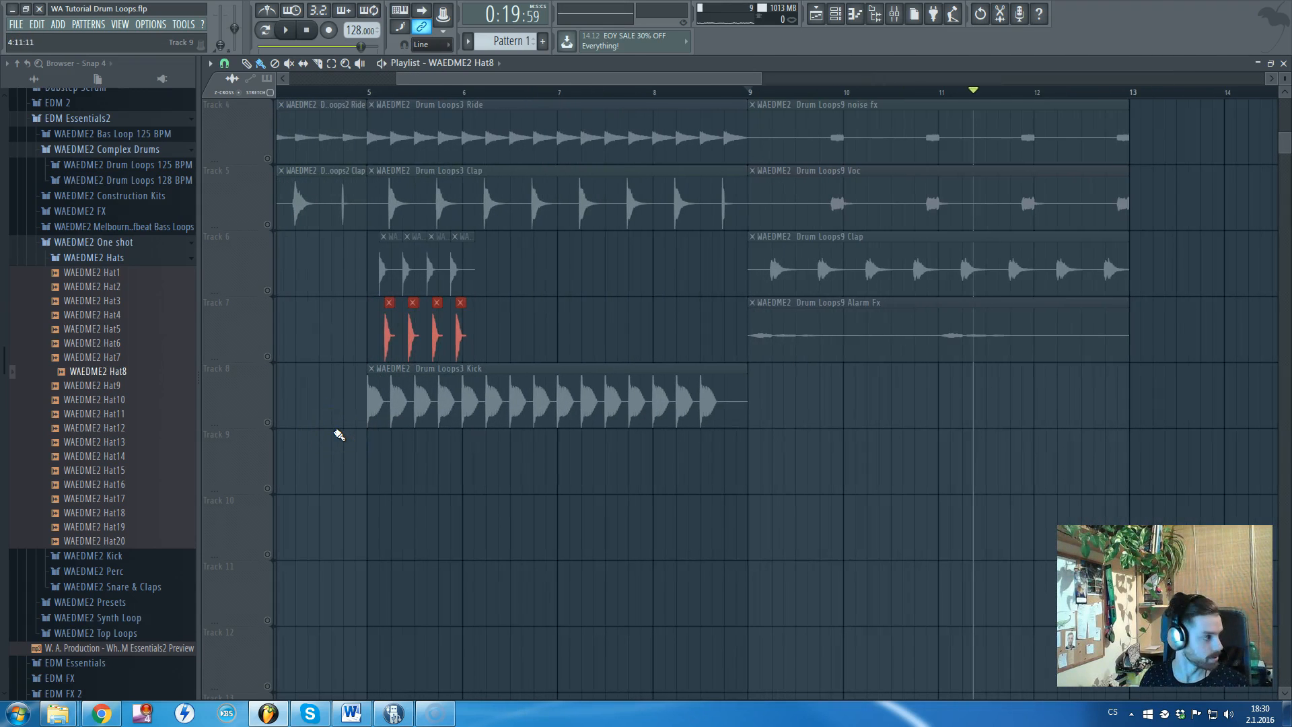
- Delete the Hat6 and Hat8 clips and the copied Drum Loops3 kick from Tracks 6 to 8
scroll(339, 435, "up", 3)
left_click_drag(352, 629, 536, 476)
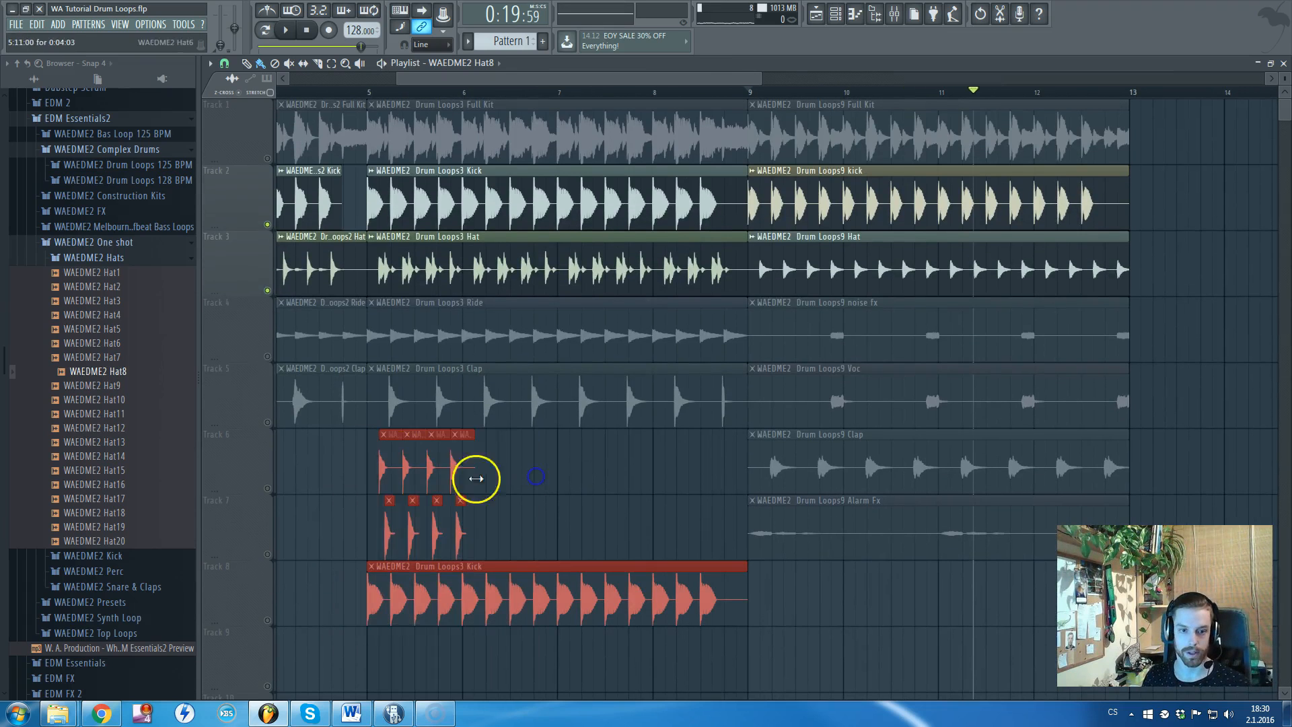
key("Delete")
- Solo Track 5 again and examine where the Drum Loops2 and Drum Loops3 claps fall against the kicks
right_click(267, 422)
scroll(404, 404, "down", 3)
scroll(336, 404, "up", 3)
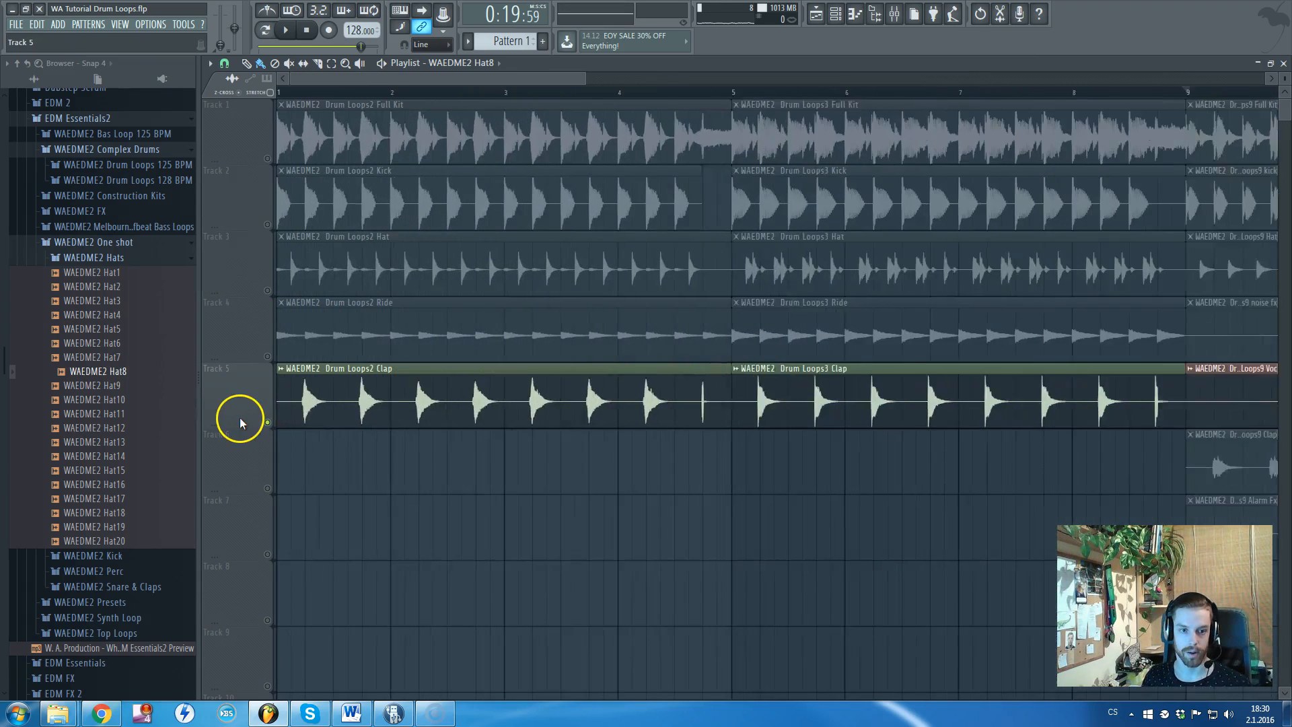
key("space")
scroll(240, 420, "up", 3)
scroll(404, 283, "down", 3)
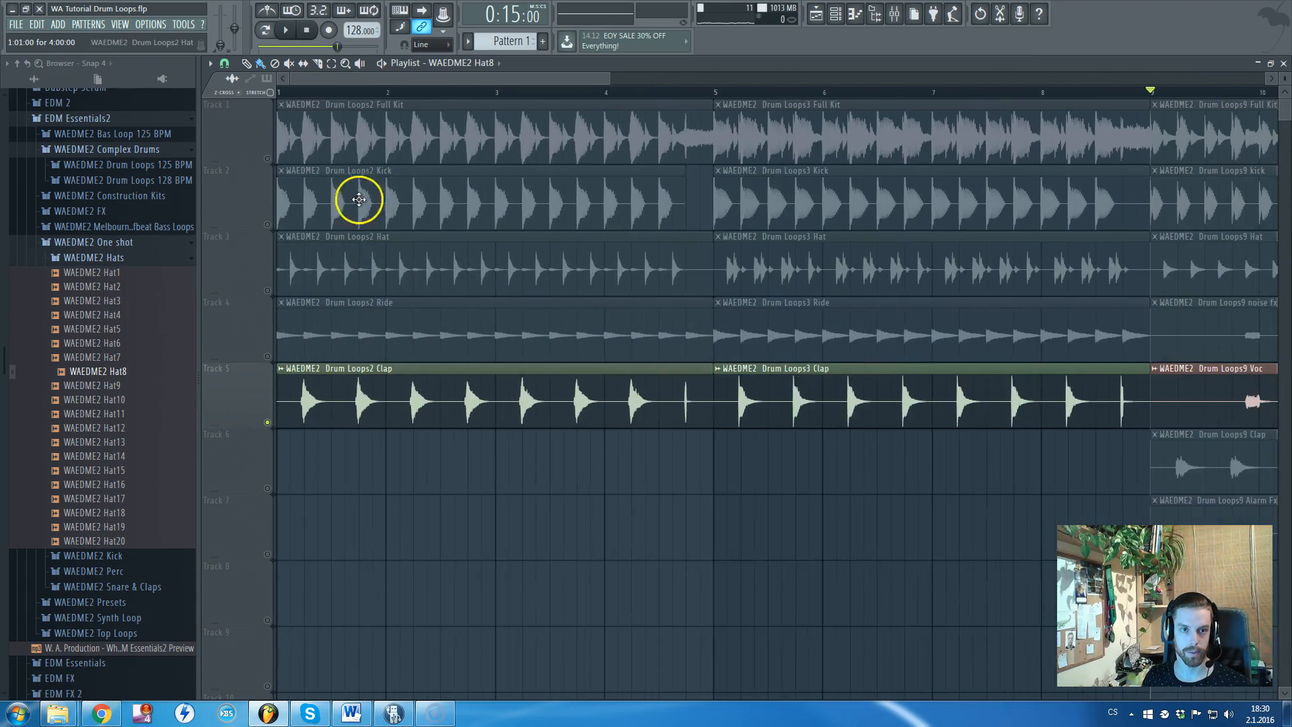
scroll(307, 78, "up", 1)
- Undo the deletion of the one-shot hat clips and the copied kick
scroll(148, 256, "up", 10)
scroll(101, 360, "down", 8)
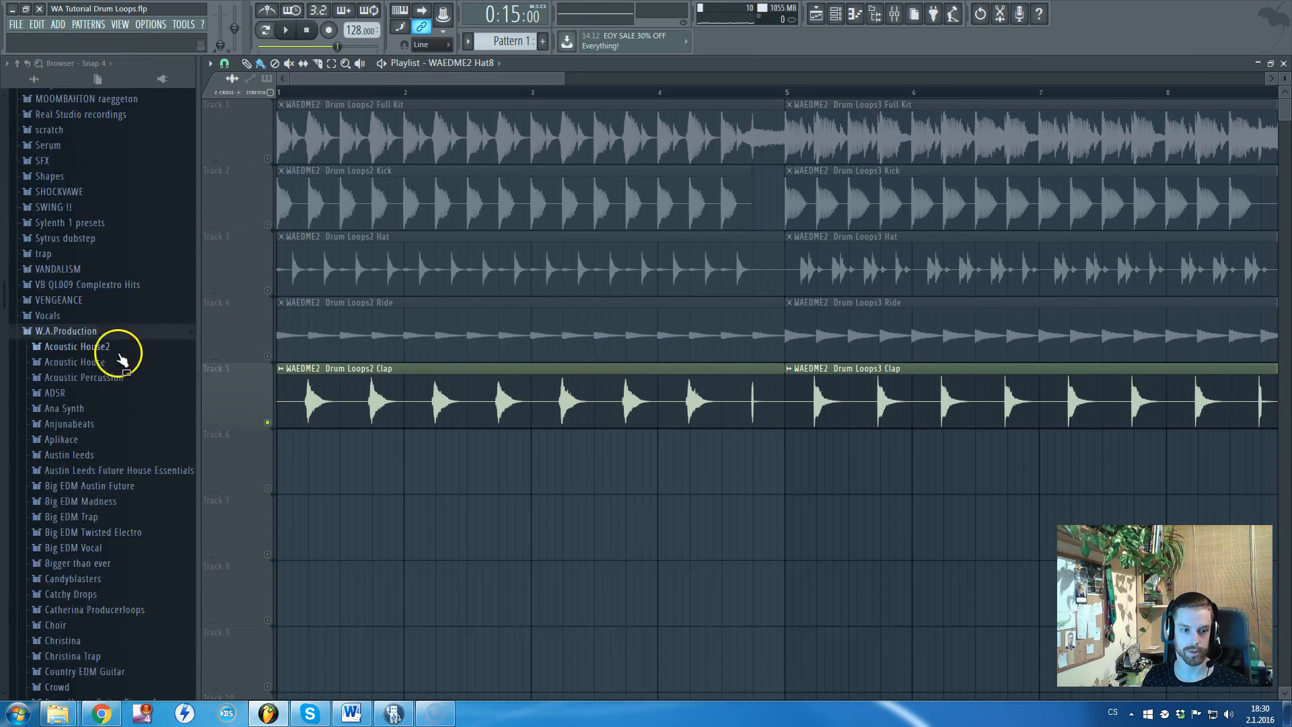
scroll(122, 361, "down", 6)
left_click(977, 15)
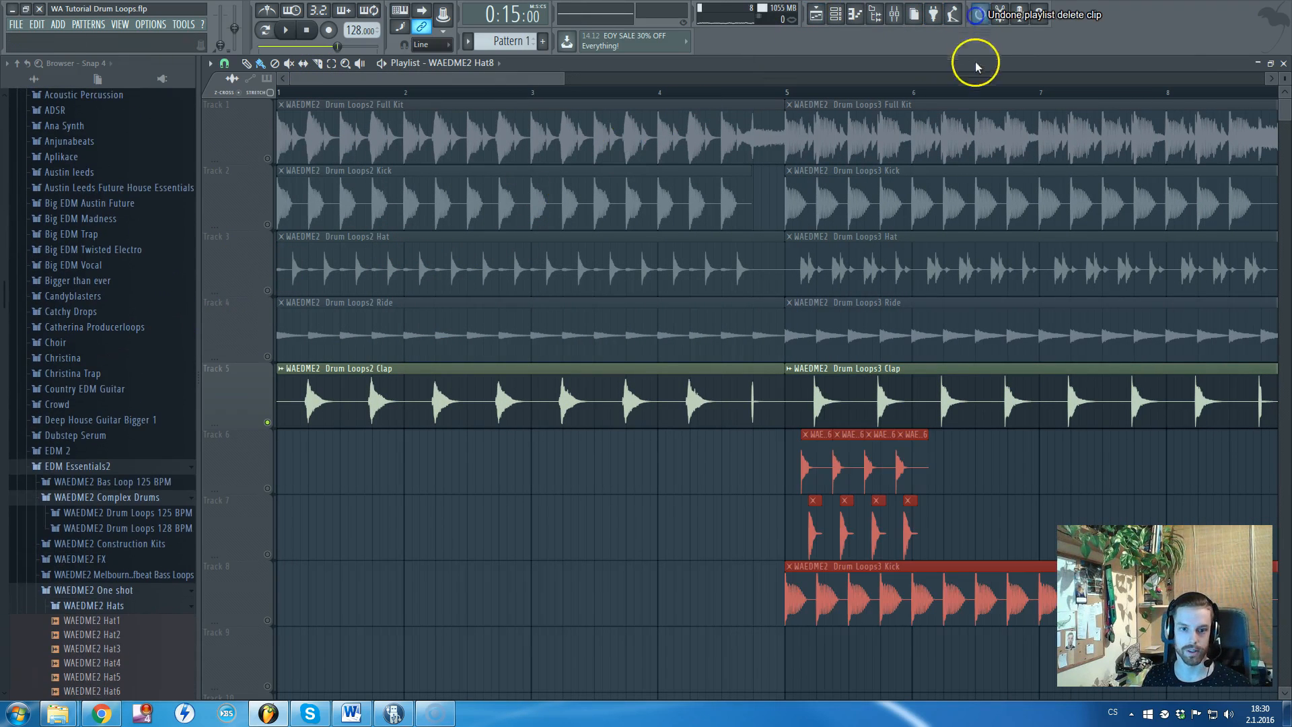
left_click_drag(395, 79, 254, 103)
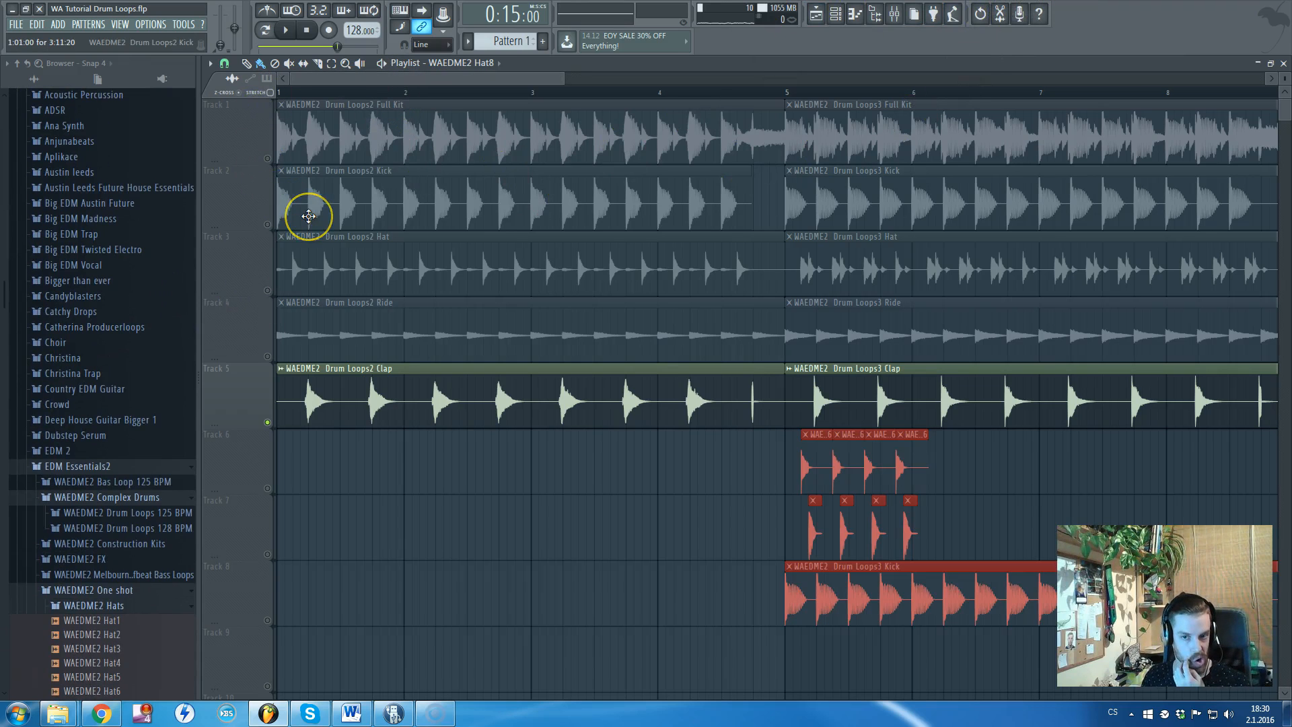
- Play the Drum Loops2 clap on Track 5 and examine how its lead-in falls before the kick
scroll(336, 222, "down", 1)
scroll(269, 242, "up", 5)
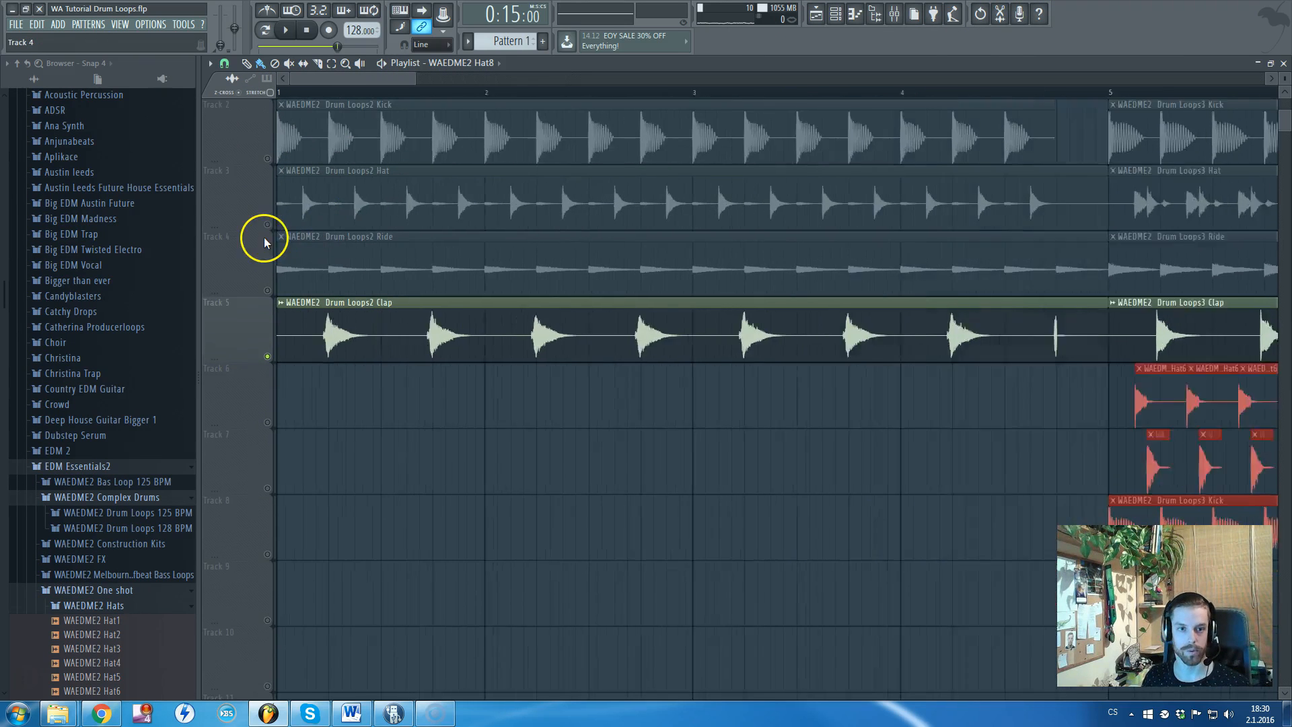
scroll(308, 247, "up", 1)
left_click(489, 444)
right_click(500, 470)
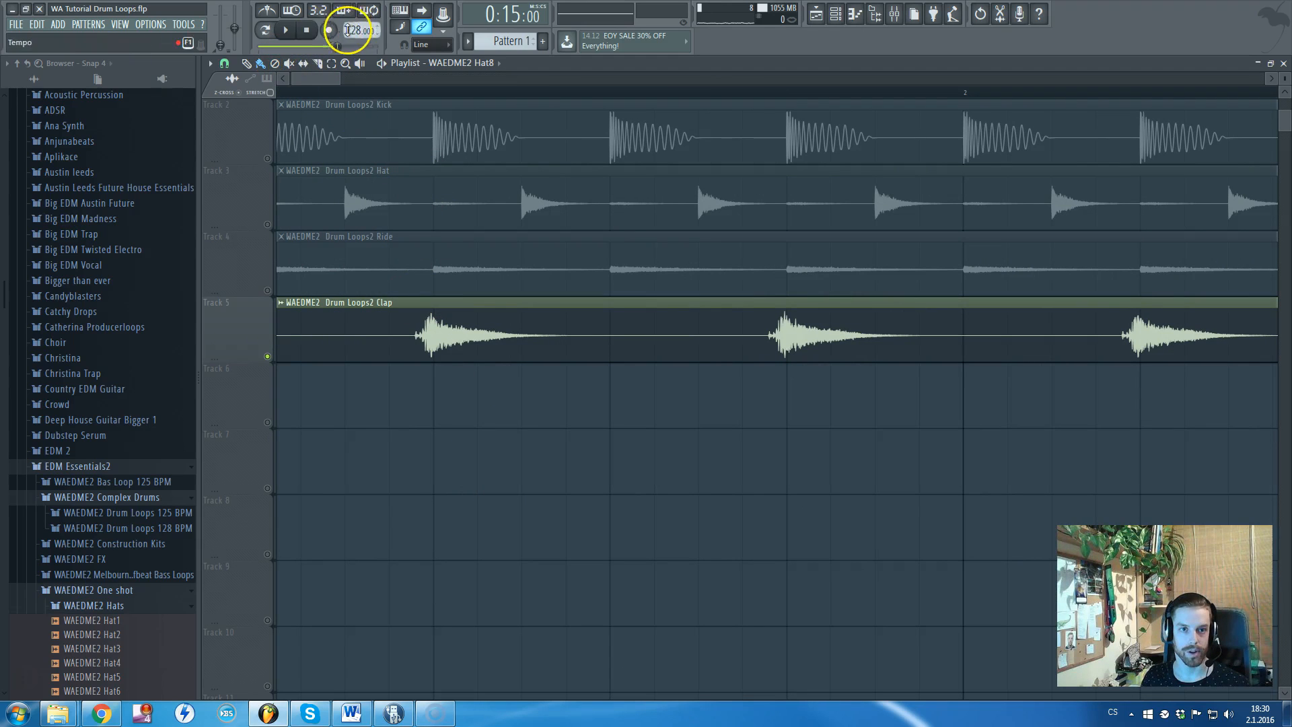
key("space")
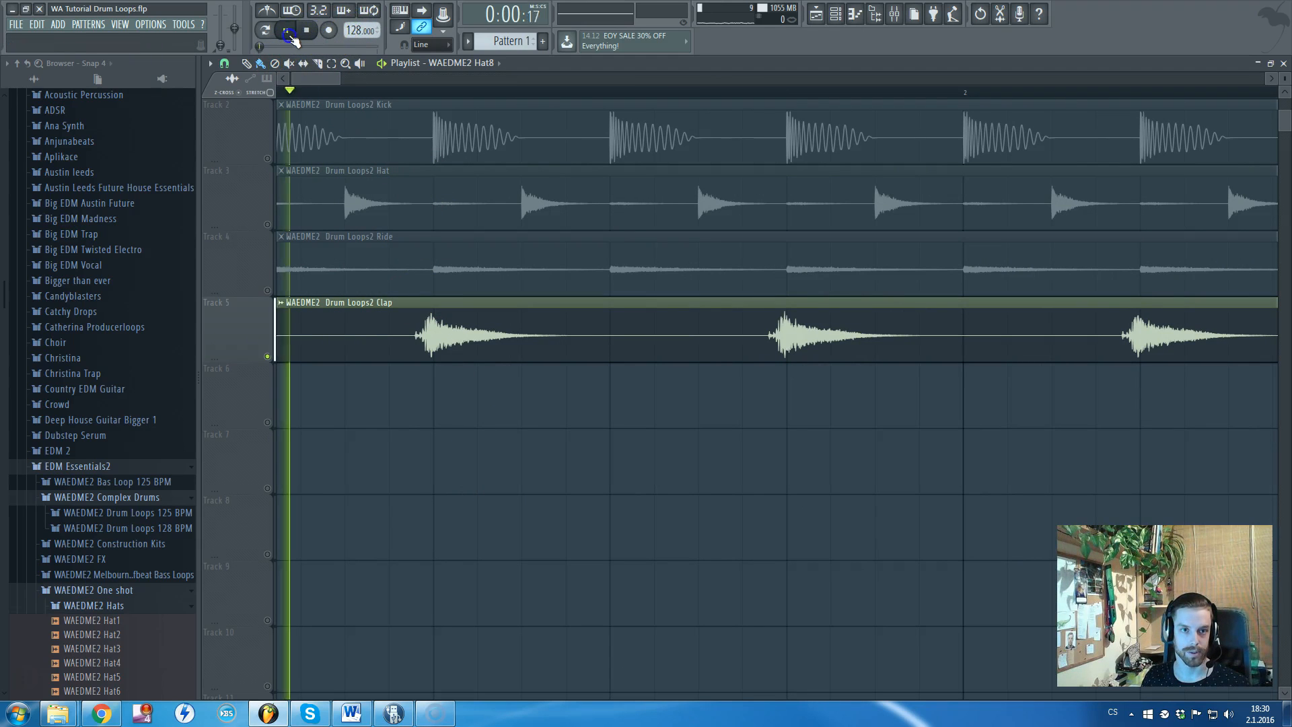
scroll(387, 183, "down", 3)
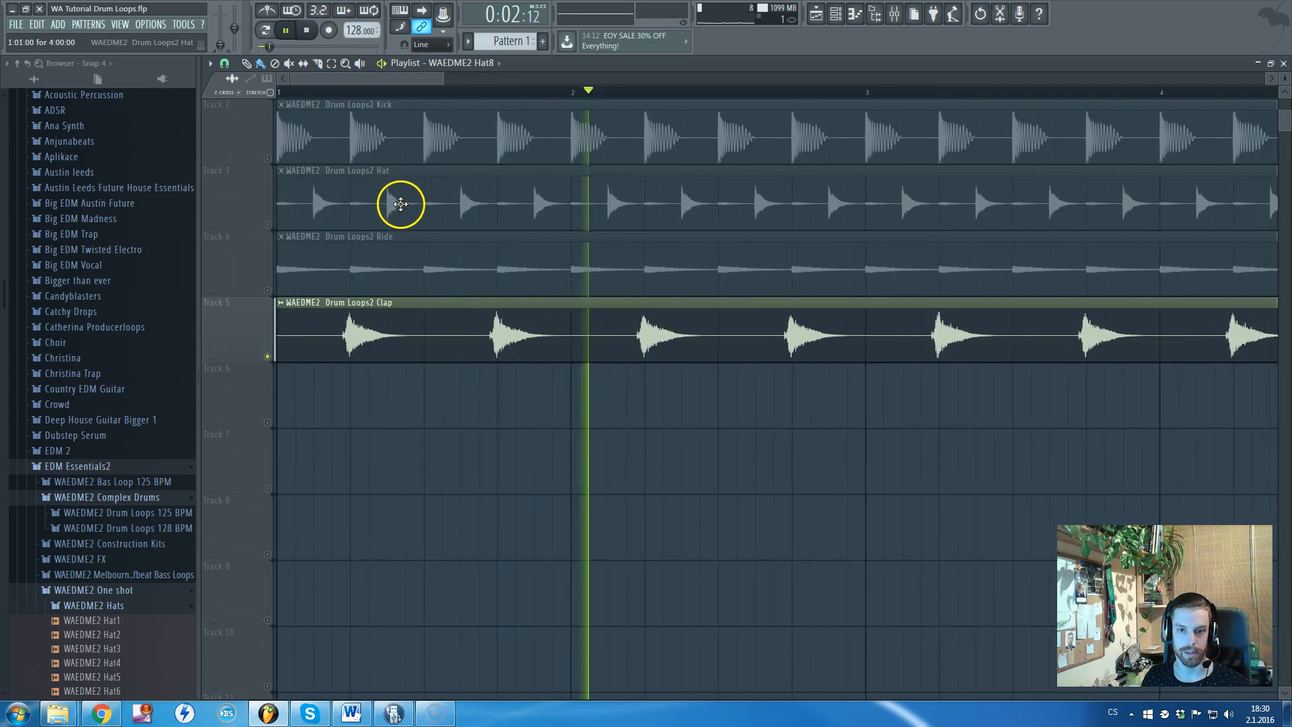
scroll(401, 201, "down", 2)
scroll(404, 366, "up", 6)
key("space")
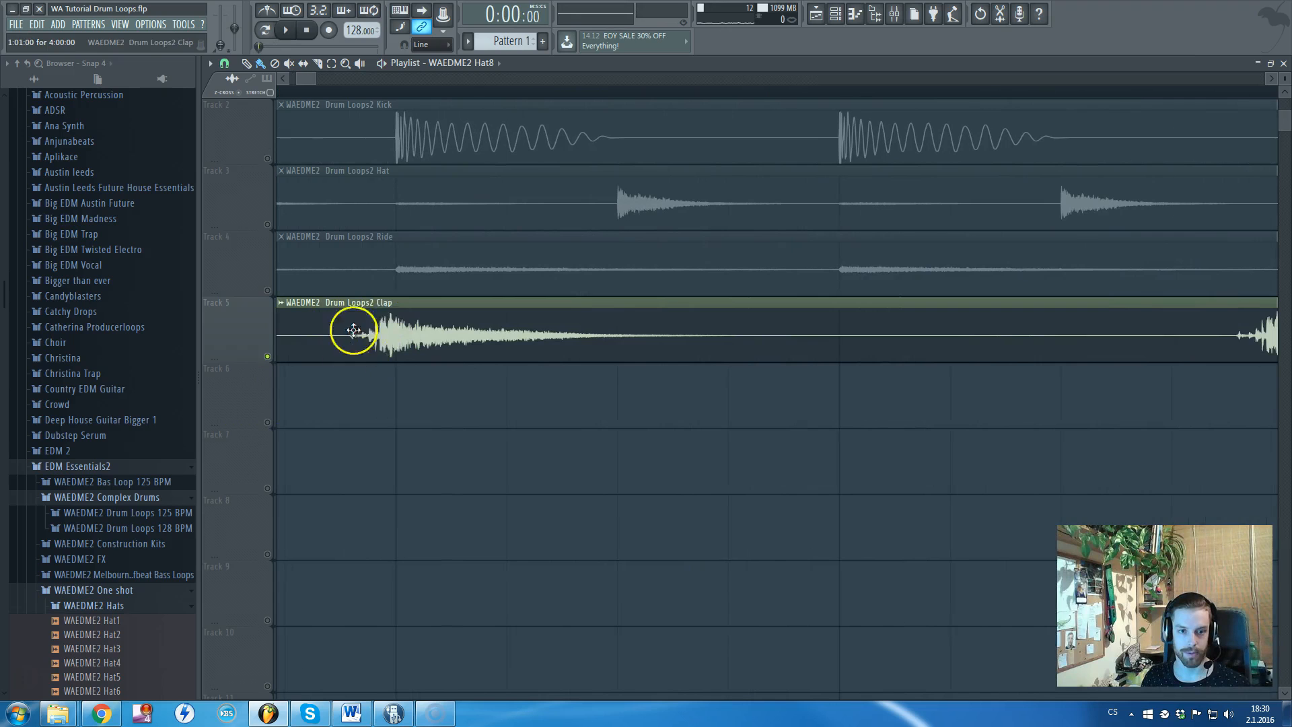
scroll(370, 316, "down", 2)
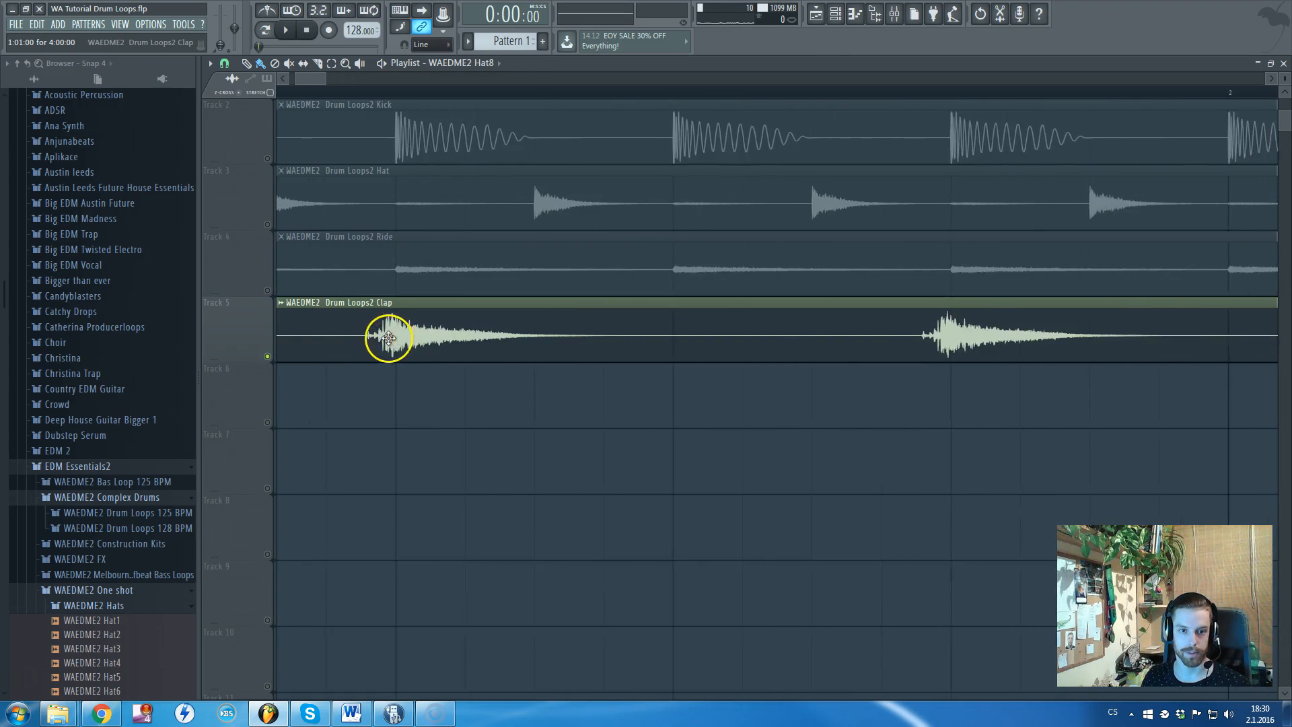
- Slice the Drum Loops2 Clap at the first clap's peak and after its tail, and shorten the leading piece to remove the lead-in
scroll(383, 337, "up", 3)
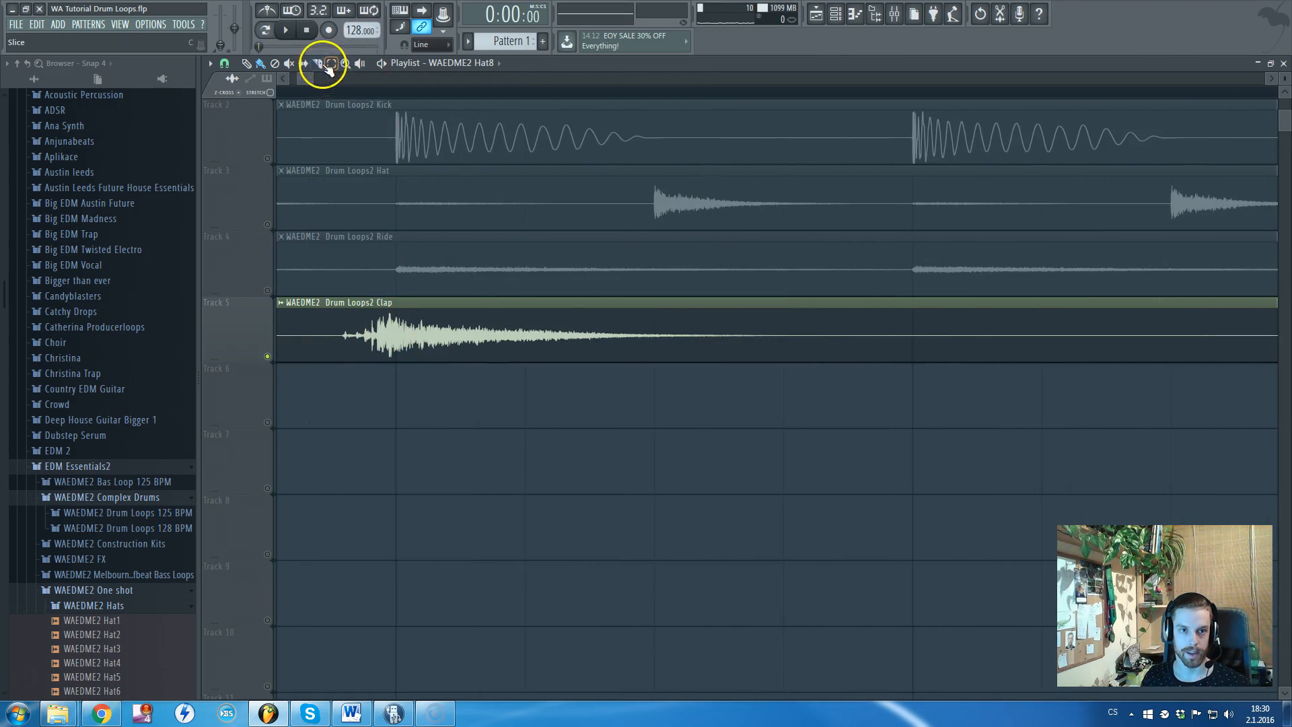
left_click(386, 362)
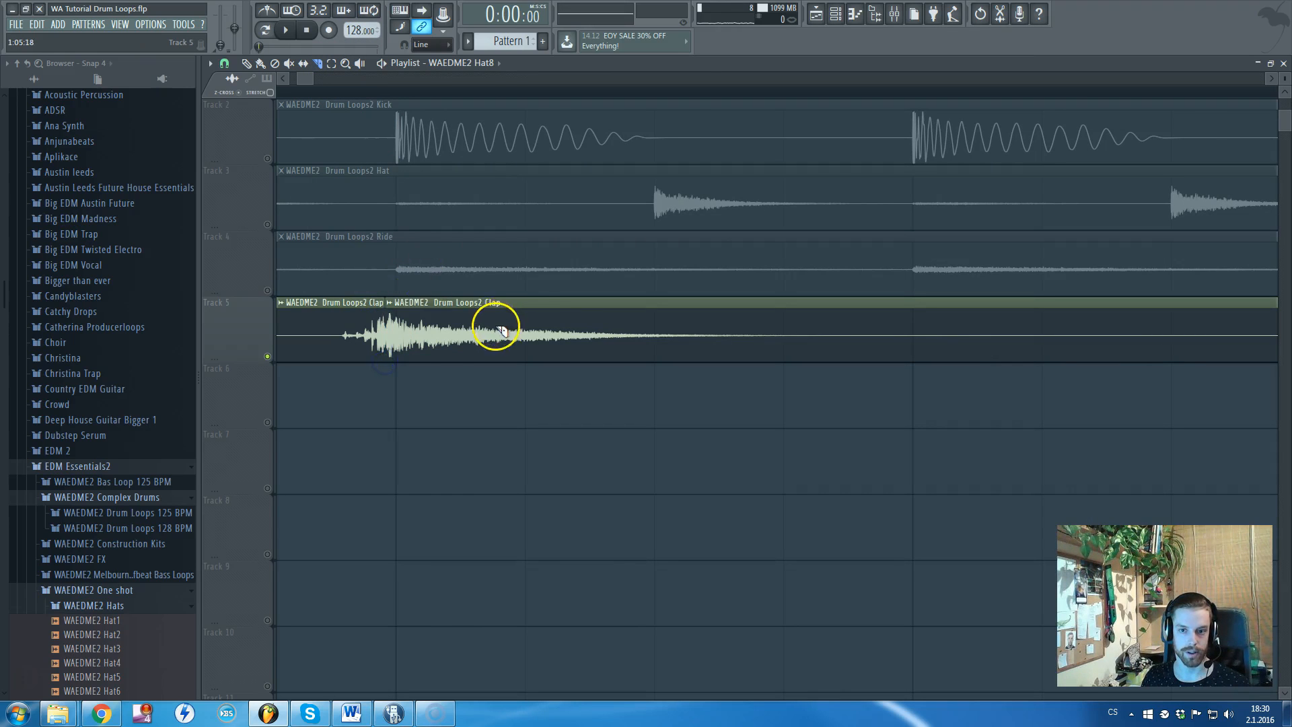
scroll(514, 331, "down", 2)
left_click(790, 334)
scroll(790, 335, "up", 2)
left_click(245, 63)
left_click_drag(382, 303, 309, 303)
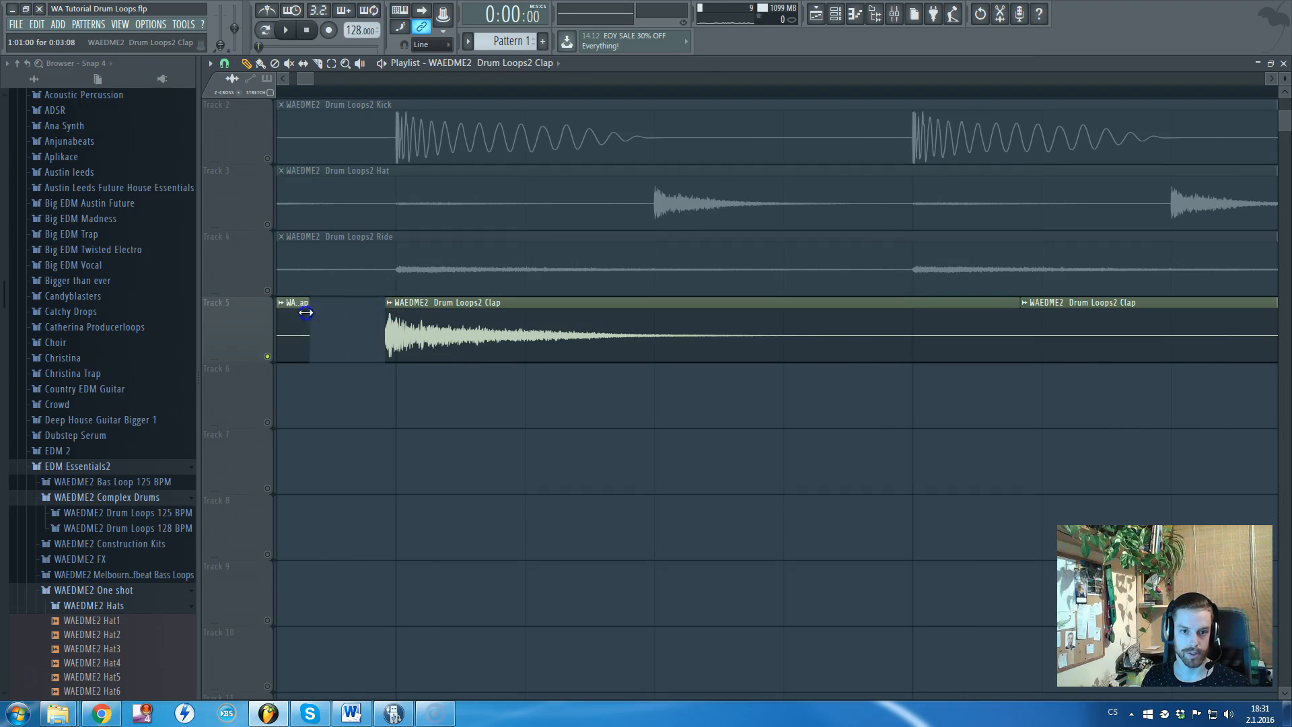
- Move the sliced clap to Track 6 so it starts on the second kick, and audition it with Tracks 2 and 6 unmuted
left_click_drag(404, 332, 428, 402)
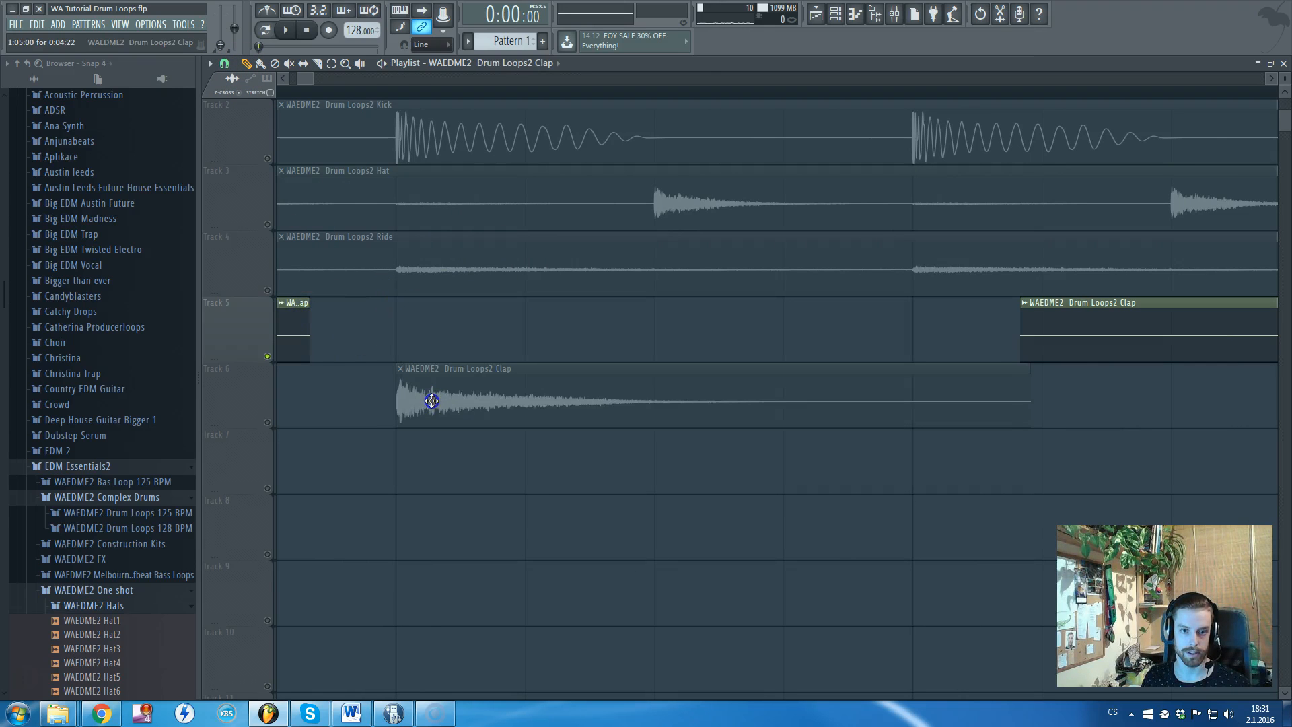
left_click(267, 159)
left_click(267, 422)
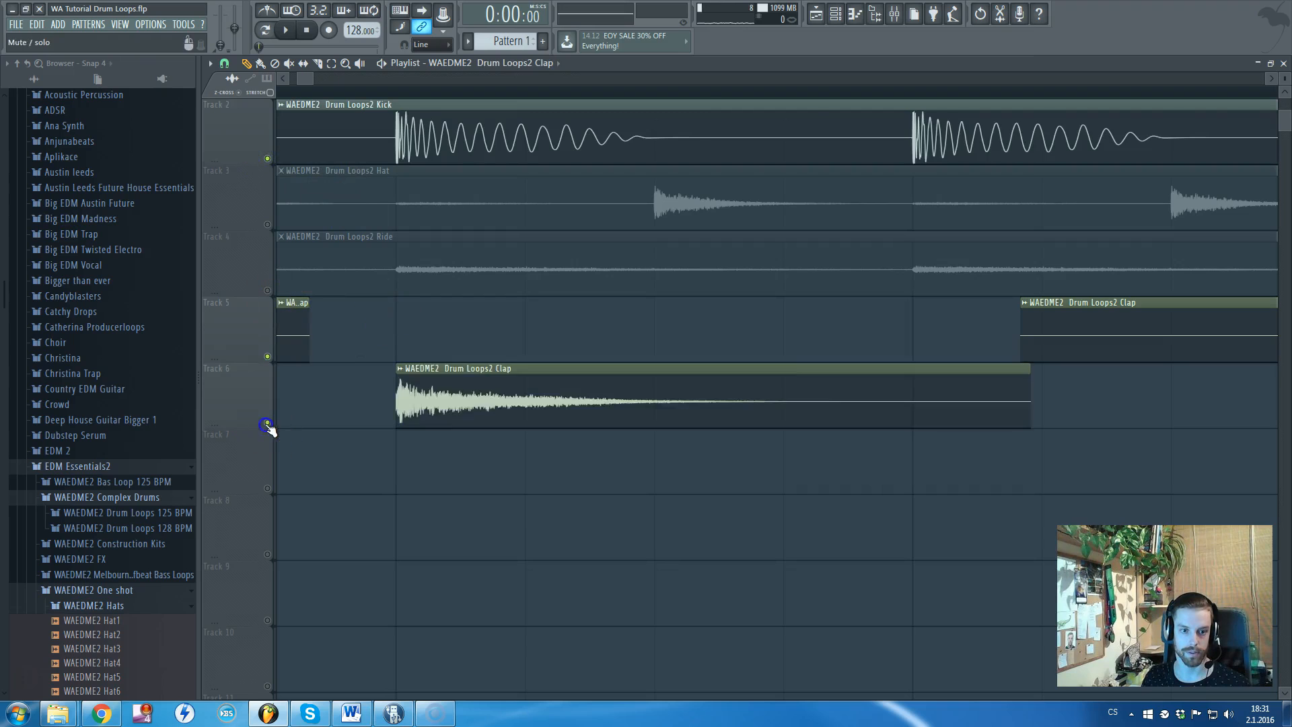
scroll(370, 222, "down", 3)
left_click(297, 92)
scroll(297, 263, "up", 2)
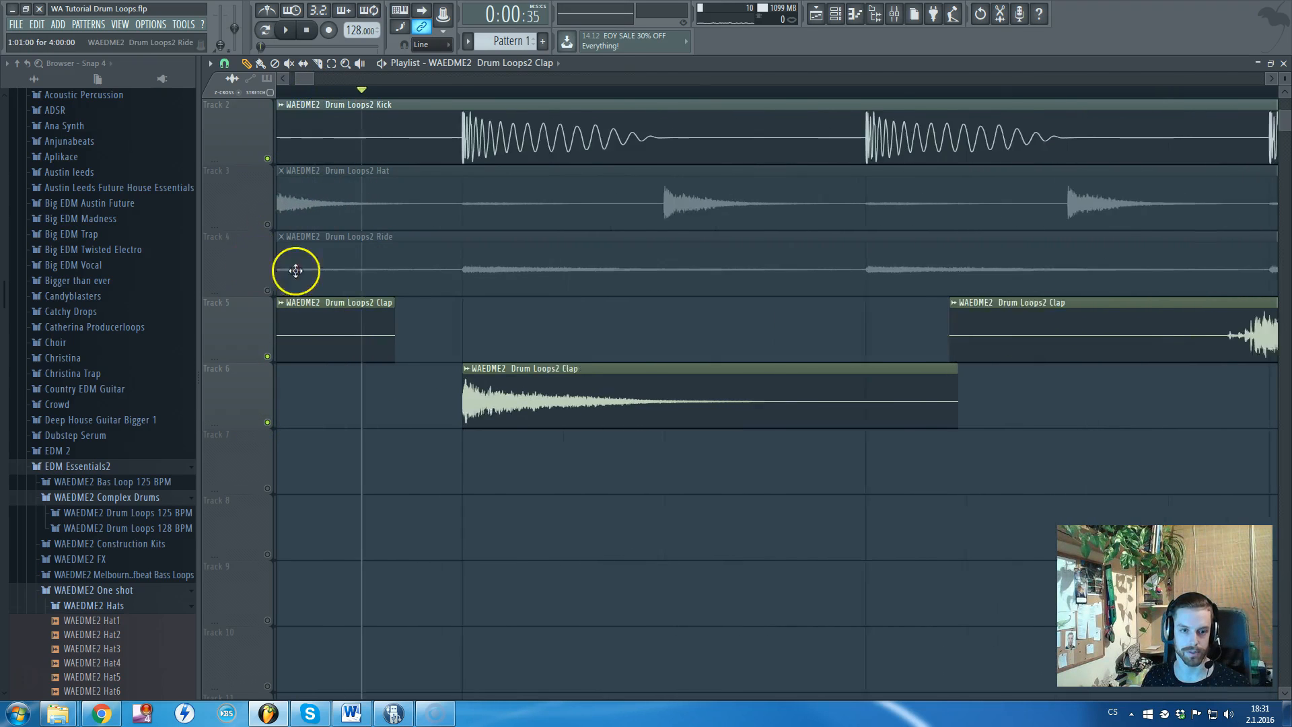
scroll(296, 271, "up", 1)
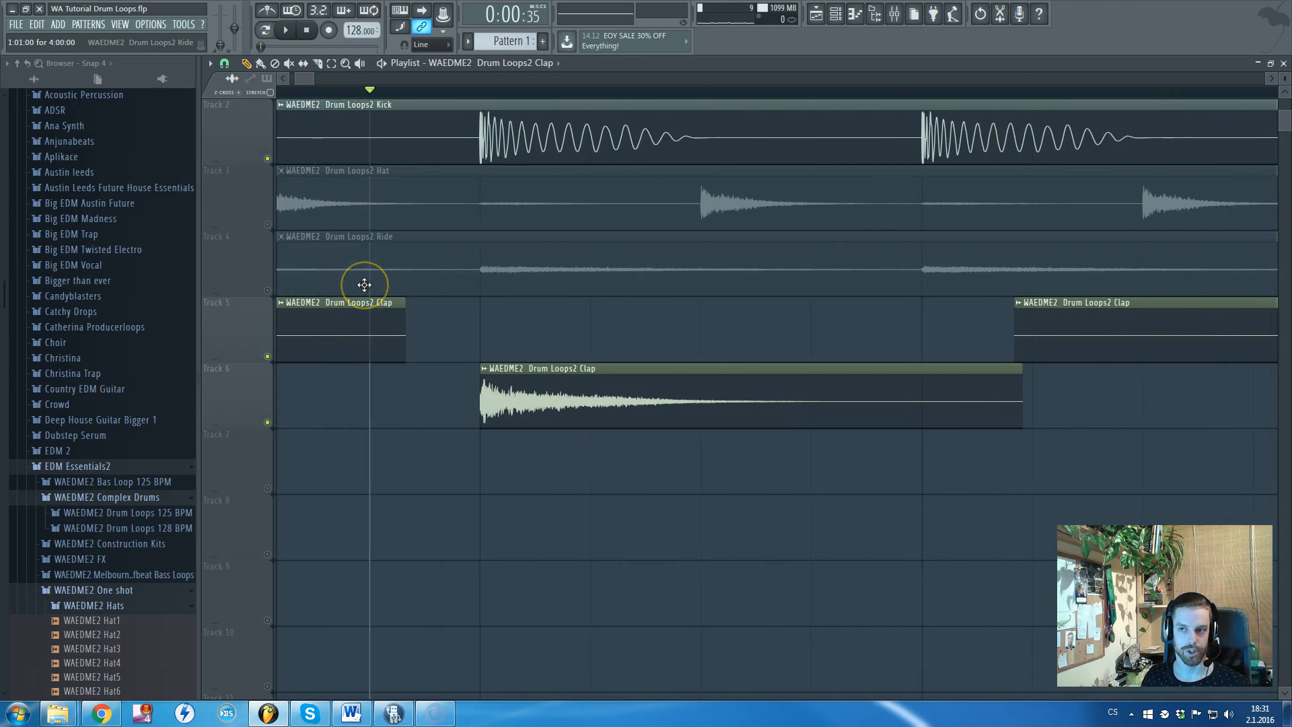
key("space")
key("space")
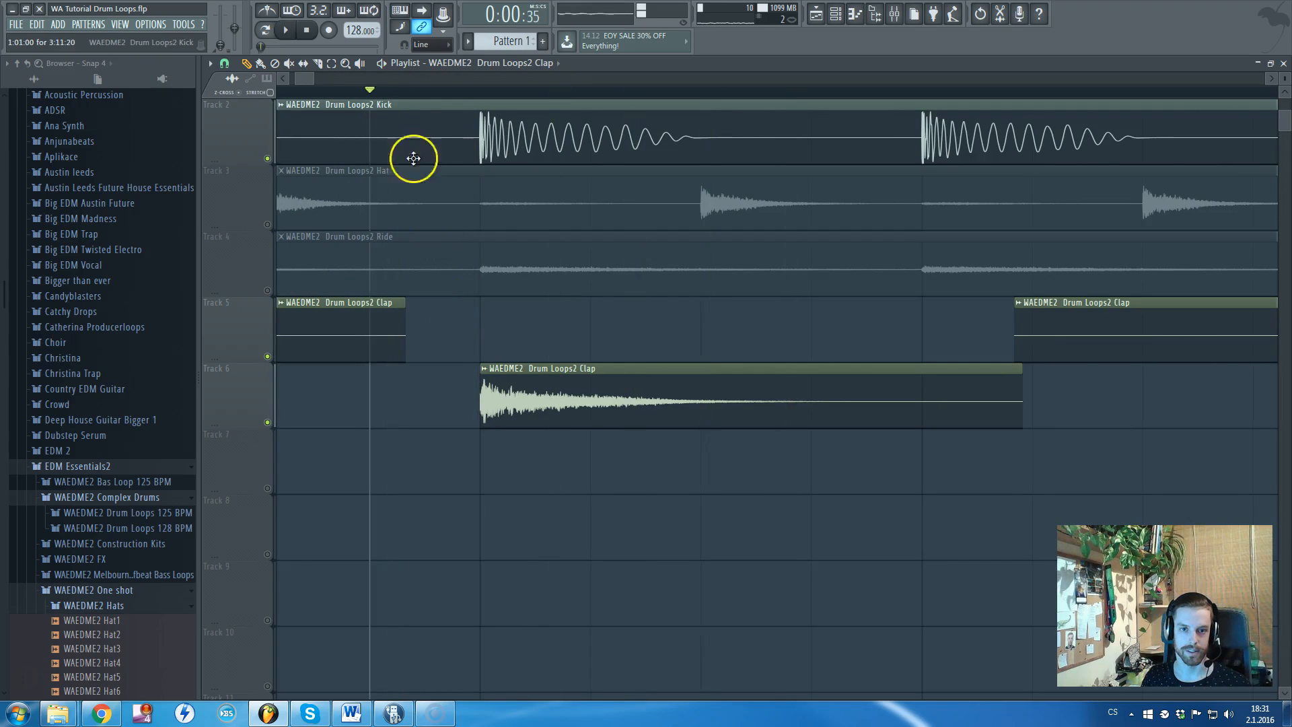
- Replay the cut clap against the kick and extend the Track 6 clip's start to restore its lead-in before the second kick
scroll(404, 146, "down", 3)
key("space")
key("space")
key("space")
key("space")
left_click_drag(412, 399, 372, 439)
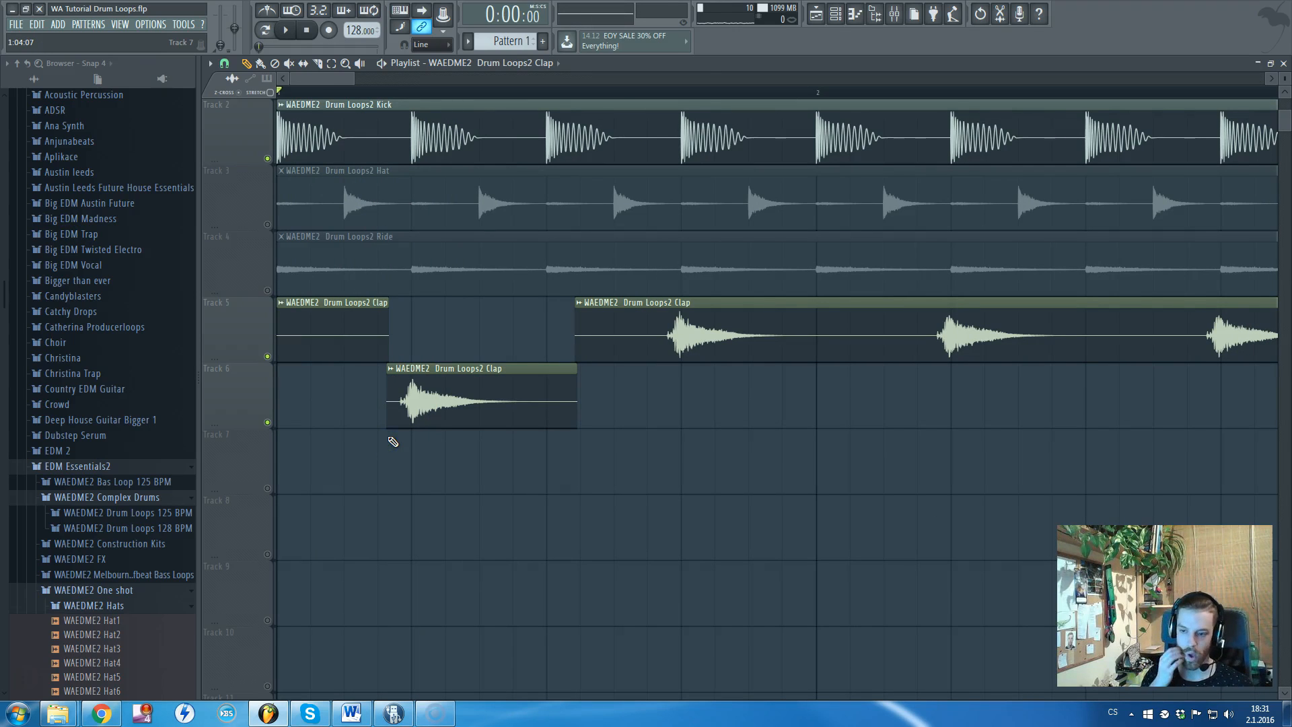
- Try the Track 6 clap shifted so that its lead-in begins exactly on the second kick, and play it back
scroll(393, 442, "up", 5)
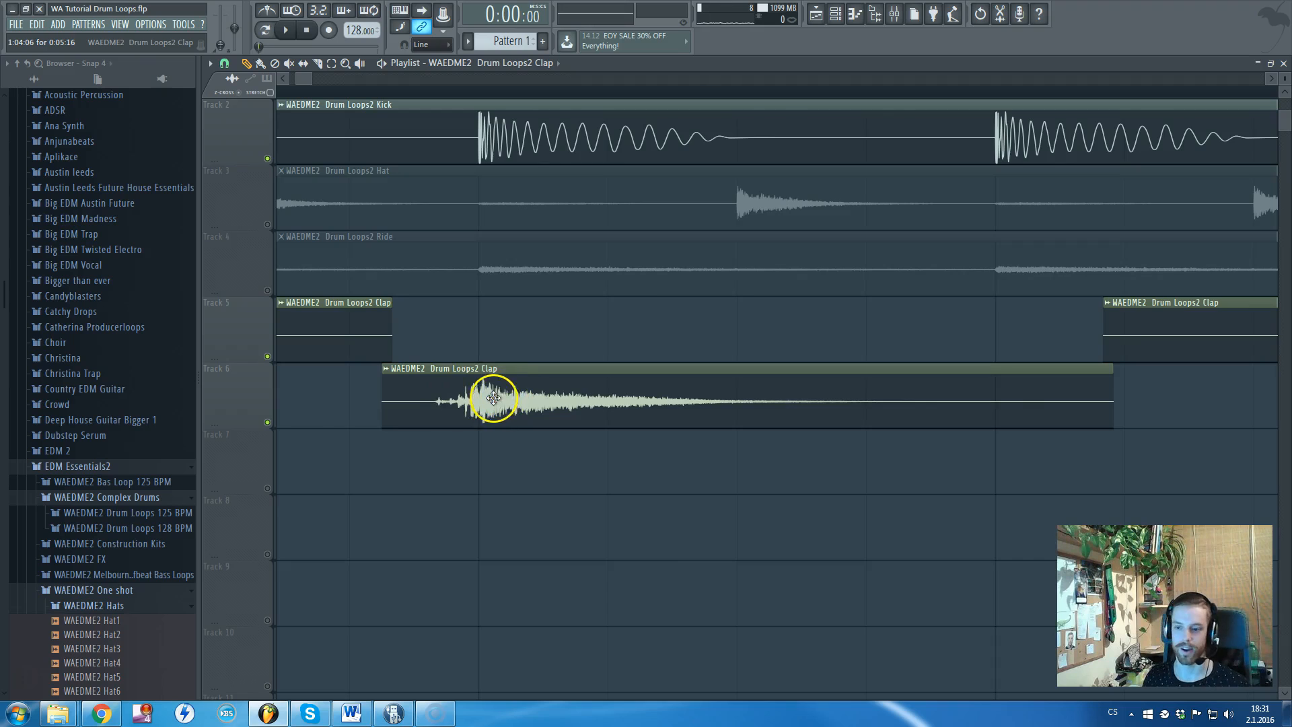
scroll(464, 411, "down", 4)
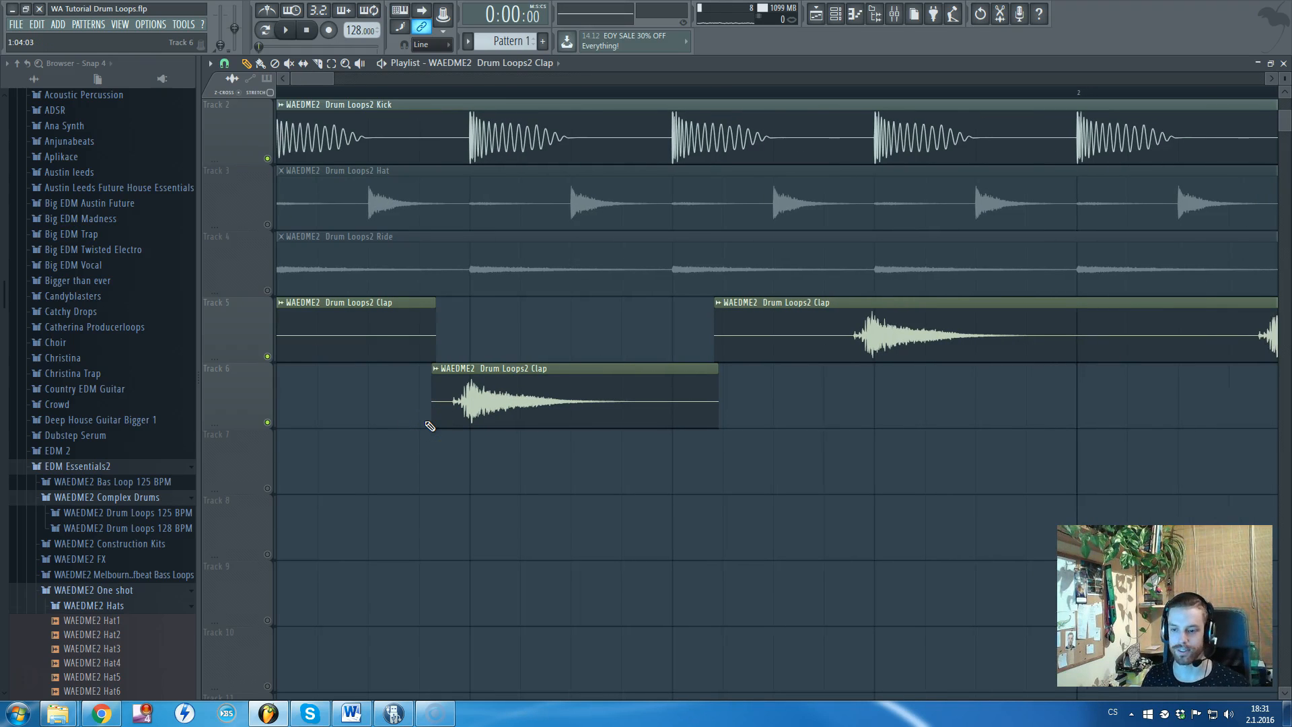
scroll(426, 423, "up", 3)
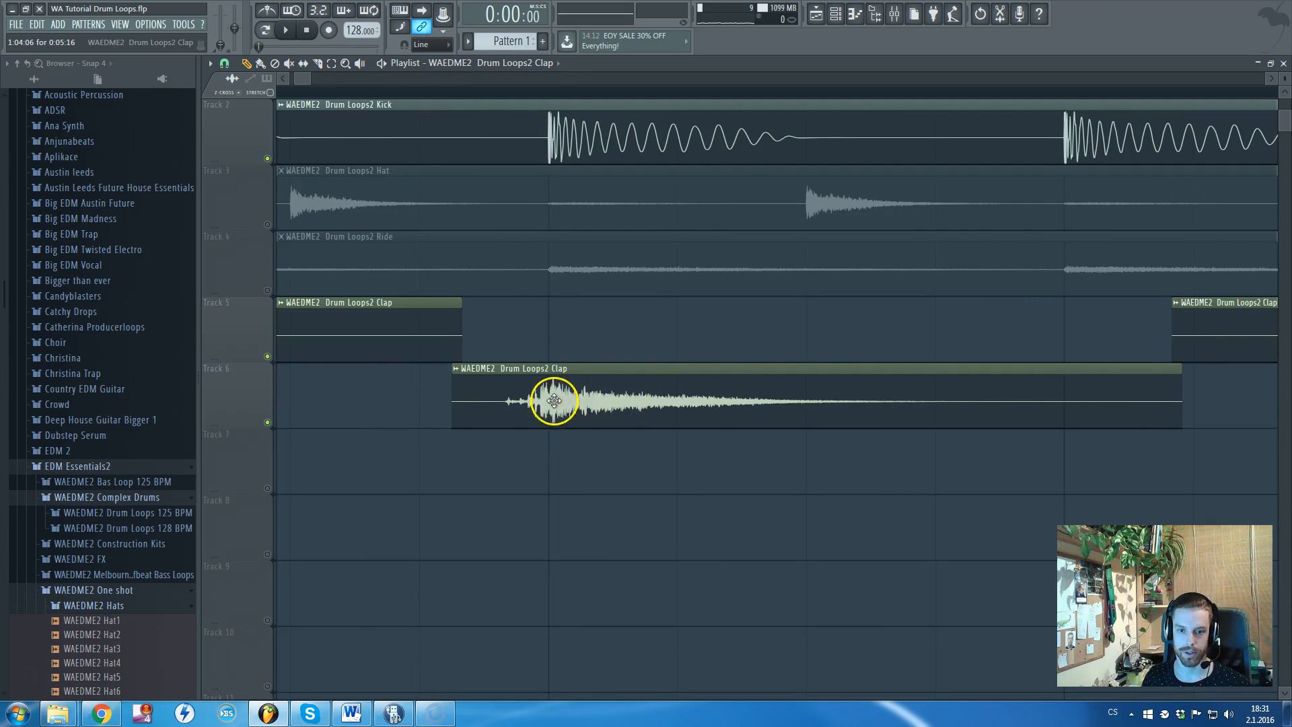
mouse_move(617, 422)
left_mouse_down()
mouse_move(721, 404)
mouse_move(565, 404)
mouse_move(657, 398)
mouse_move(606, 404)
mouse_move(631, 407)
left_mouse_up()
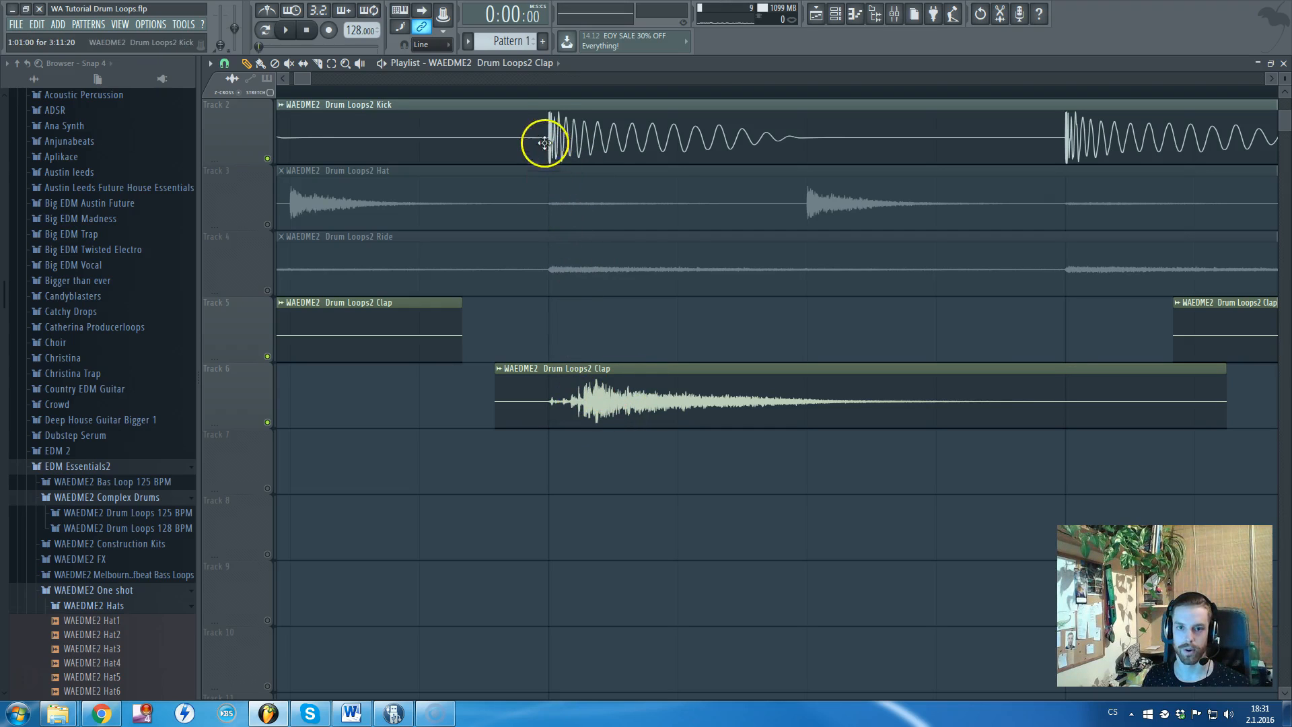
key("space")
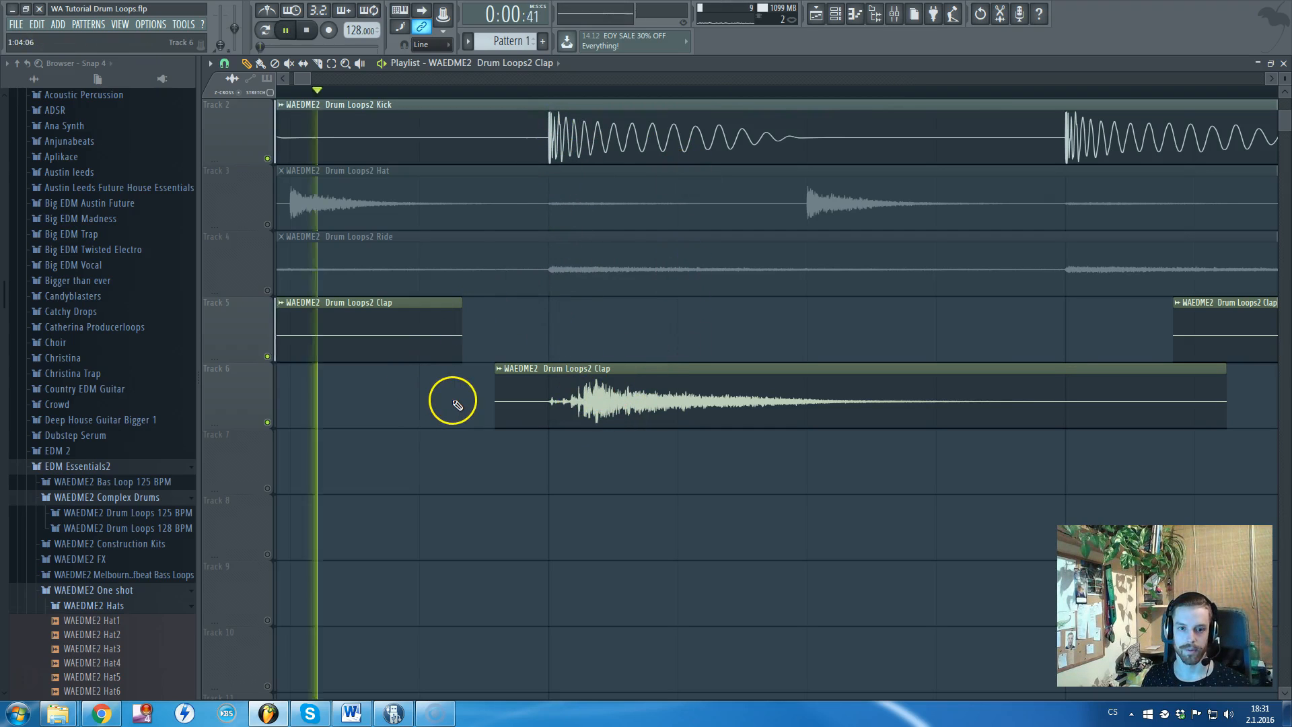
key("space")
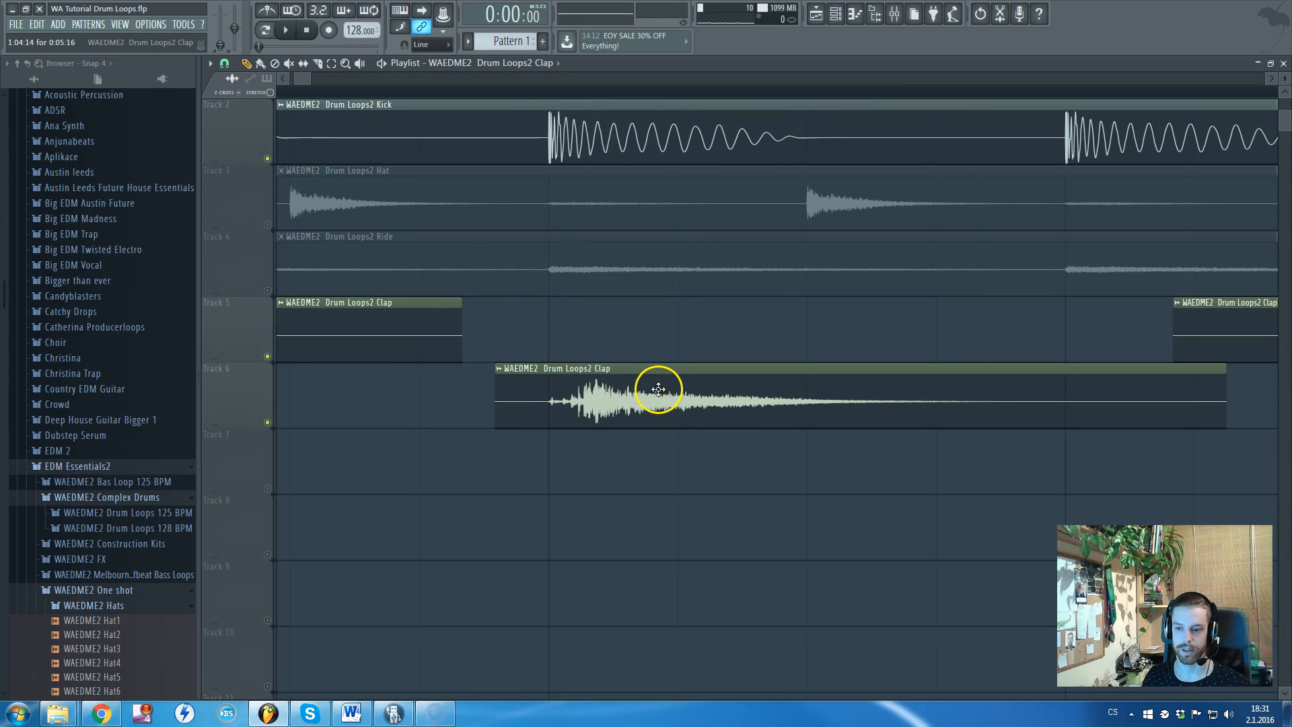
- Move the Track 6 clap back so its peak lands on the second kick, and play it to check the timing
left_click_drag(658, 385, 563, 402)
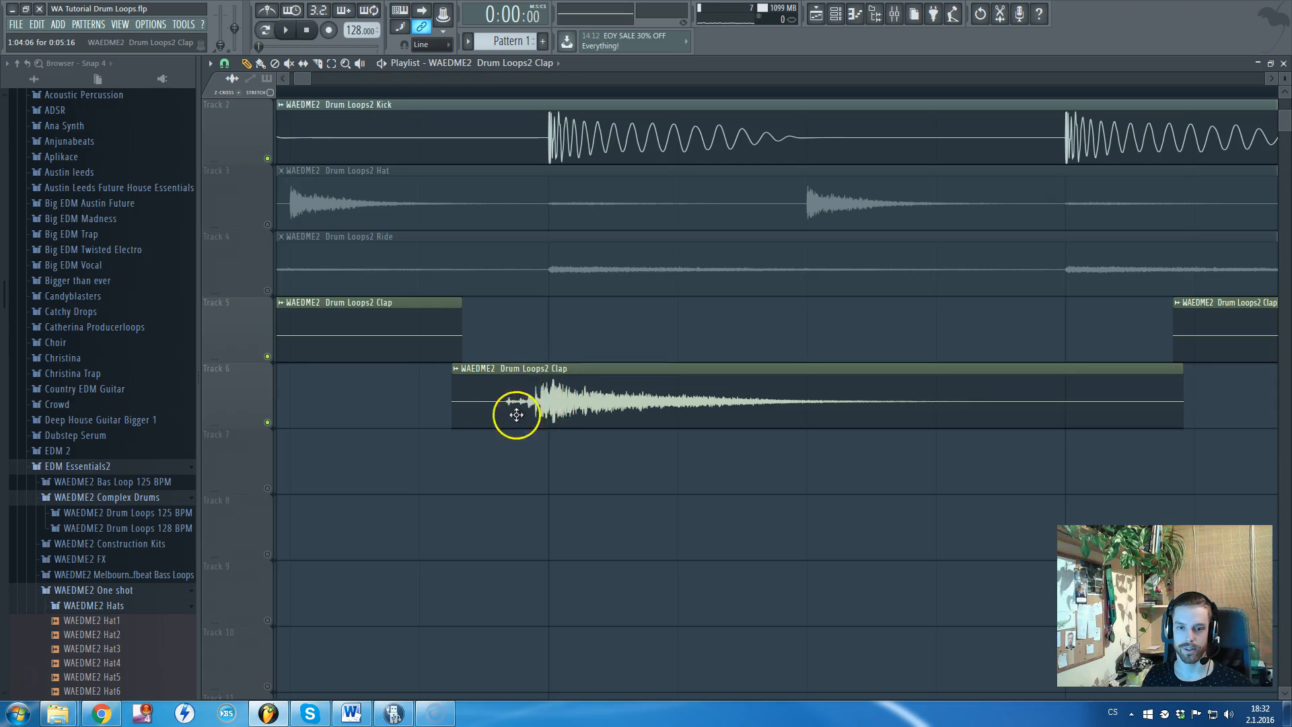
key("space")
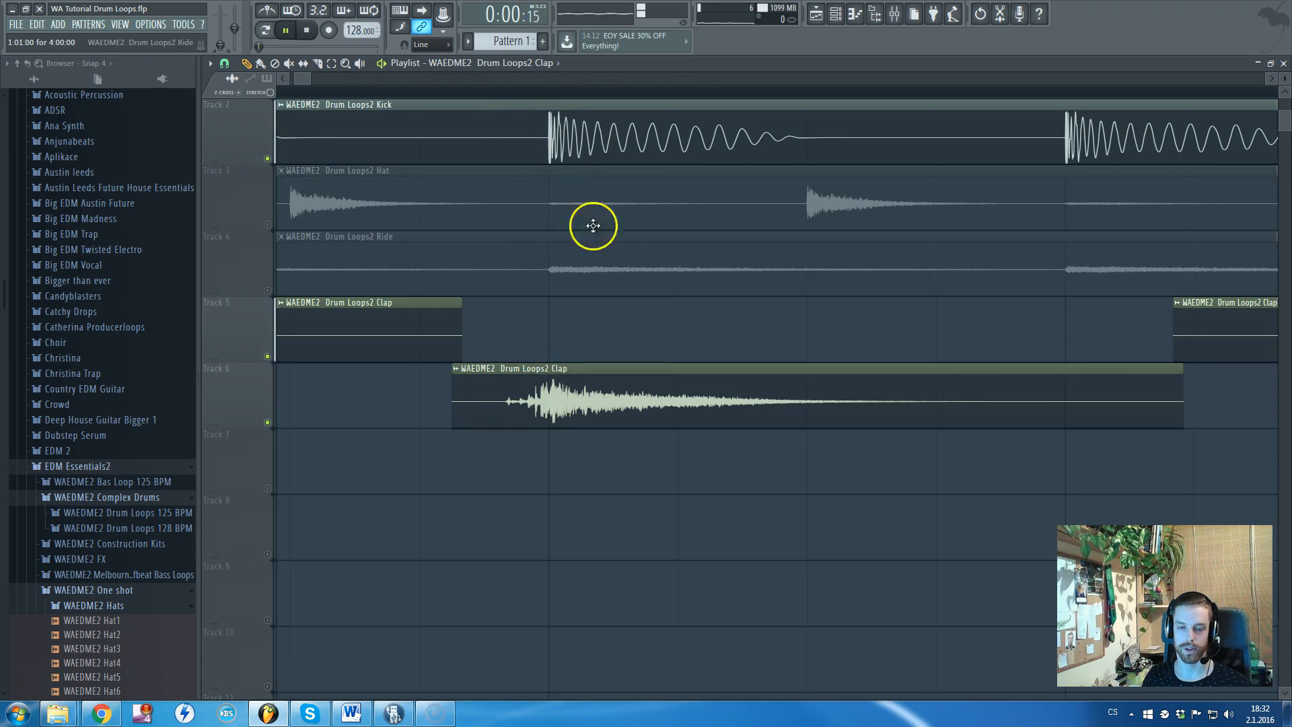
key("space")
scroll(574, 285, "down", 3)
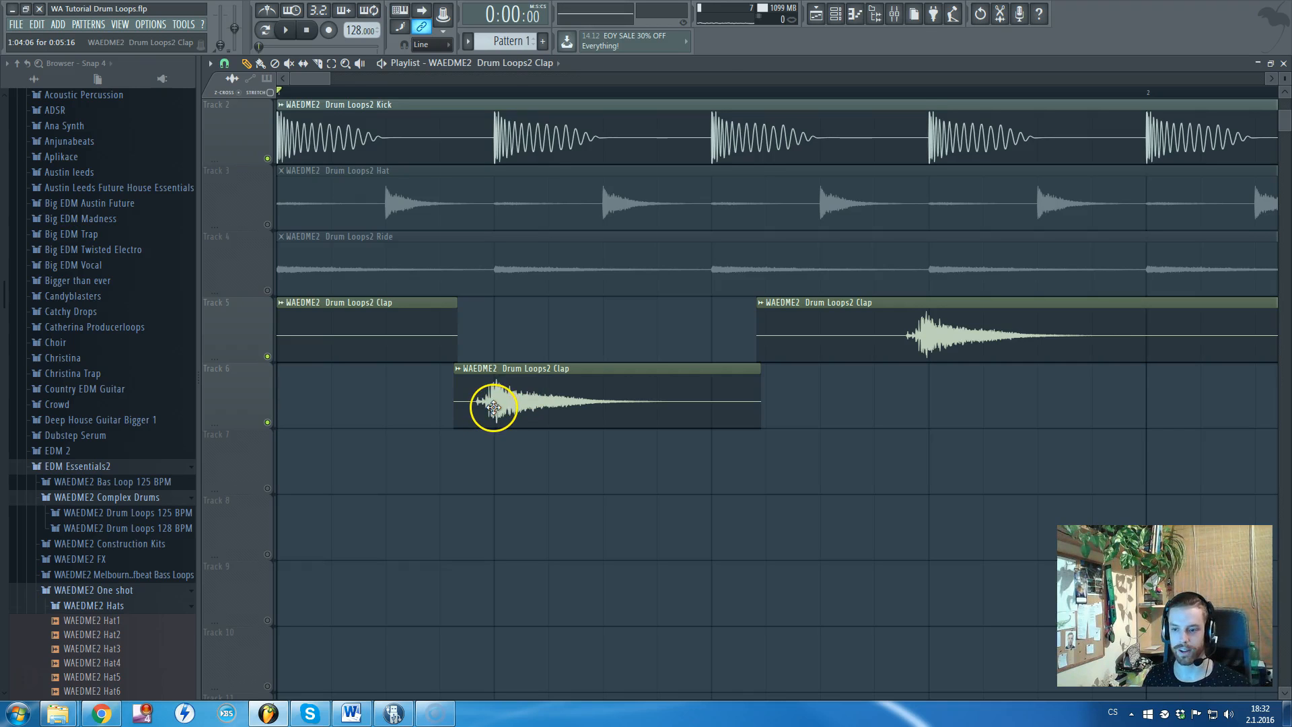
scroll(495, 407, "up", 3)
scroll(504, 397, "down", 3)
scroll(509, 388, "down", 2)
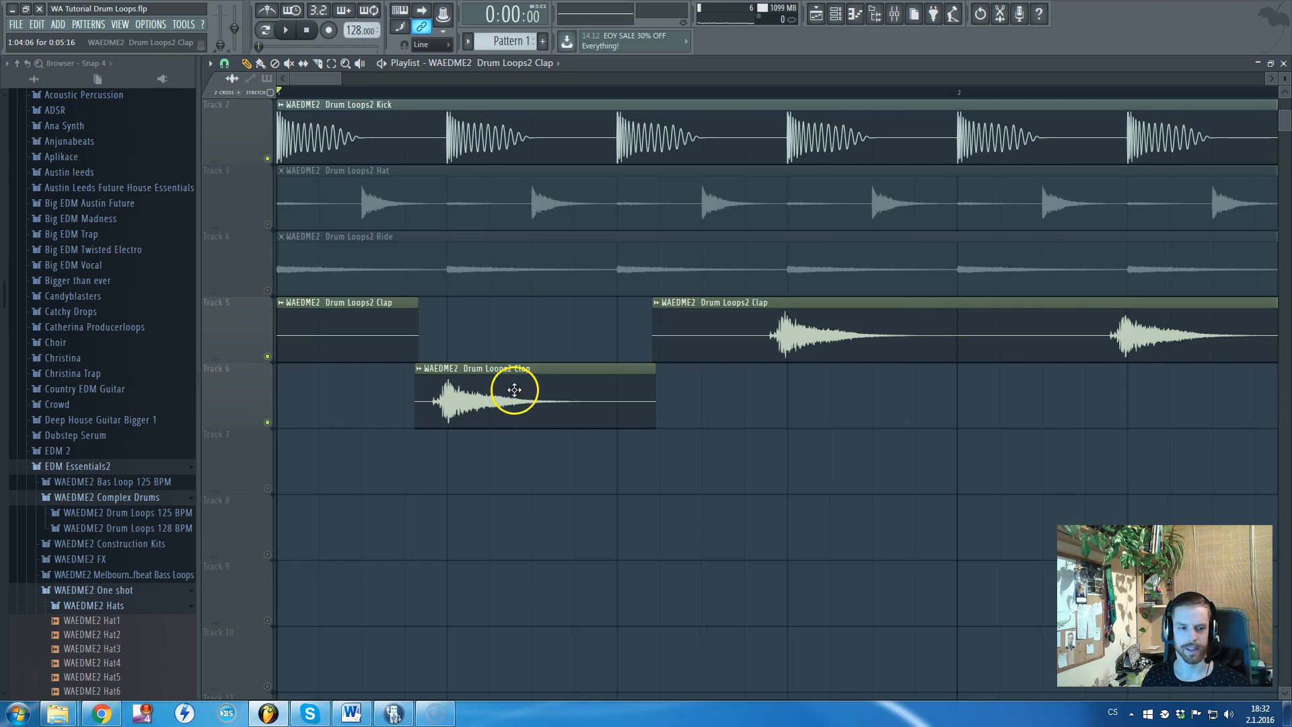
- Switch the open one-shot folder from Hats to WAEDME2 Snare & Claps and audition its samples up to Claps16
scroll(107, 476, "down", 4)
left_click(107, 436)
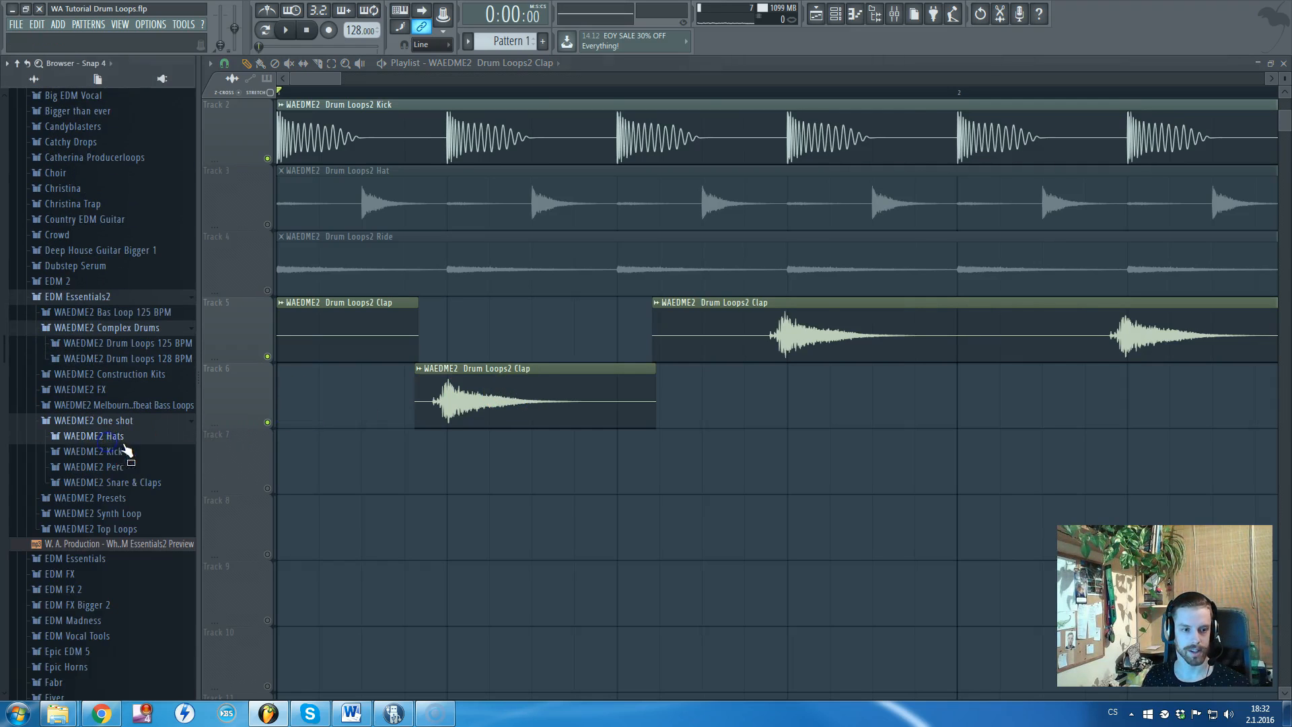
left_click(140, 484)
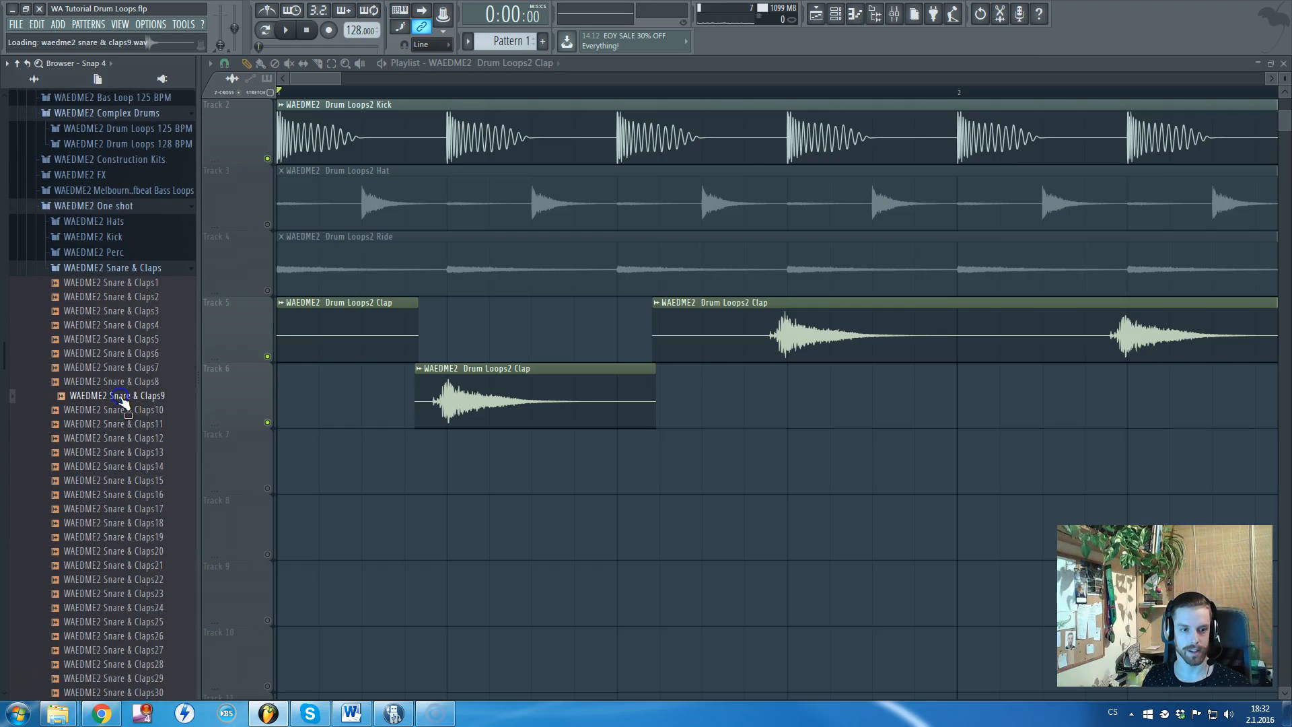
left_click(125, 424)
left_click(130, 452)
left_click(133, 466)
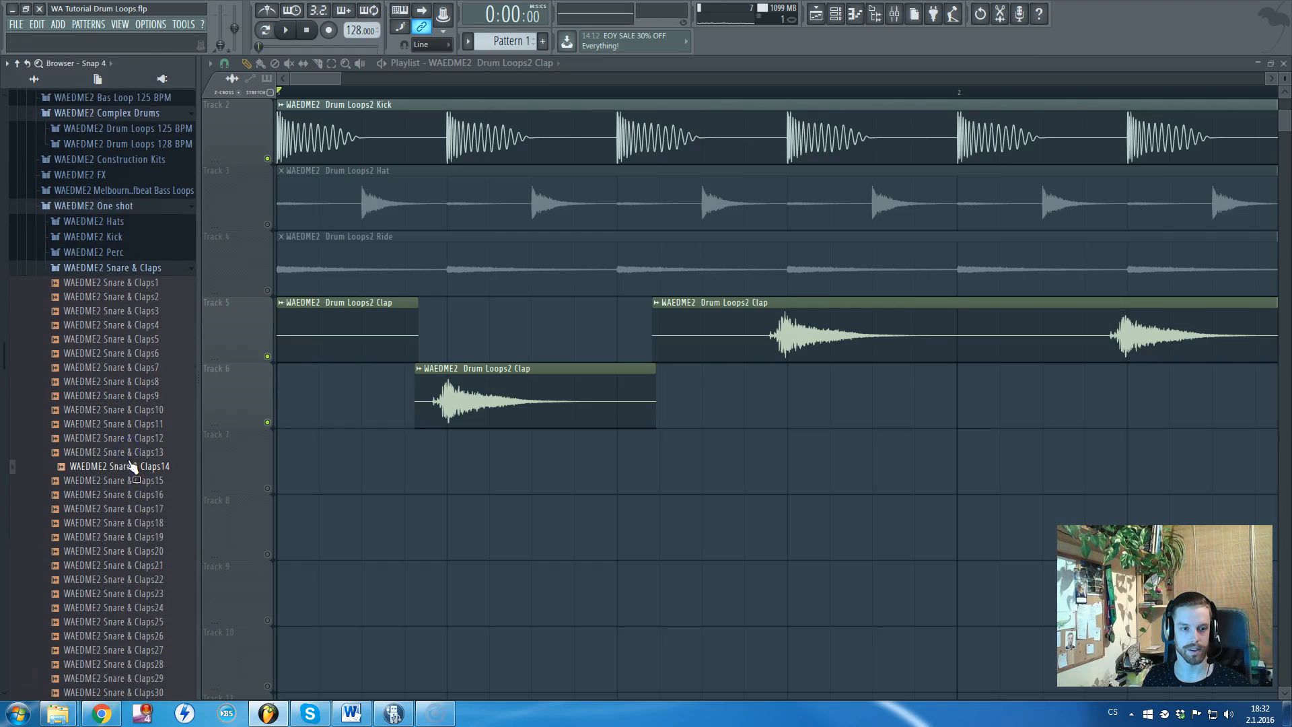
left_click(132, 481)
left_click(131, 495)
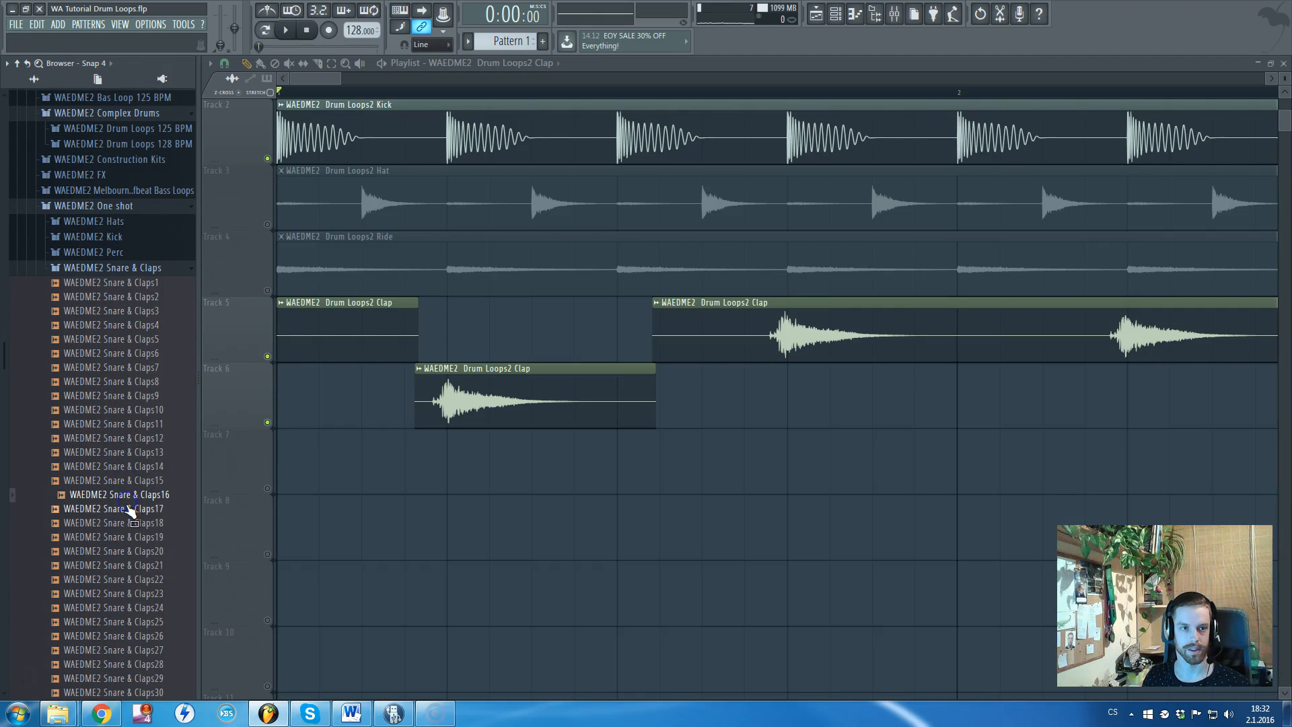
- Add the WAEDME2 Snare & Claps16 one-shot to Track 7 and reverse it
left_click_drag(133, 499, 570, 462)
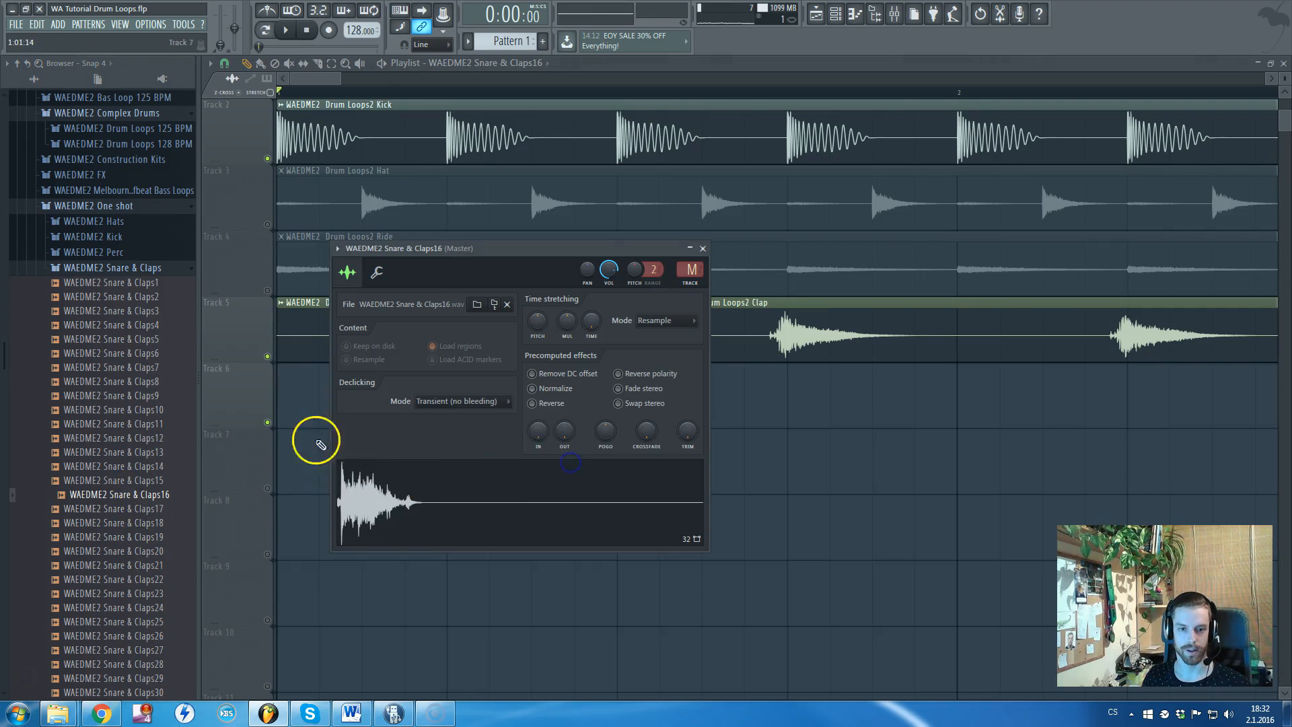
left_click(544, 405)
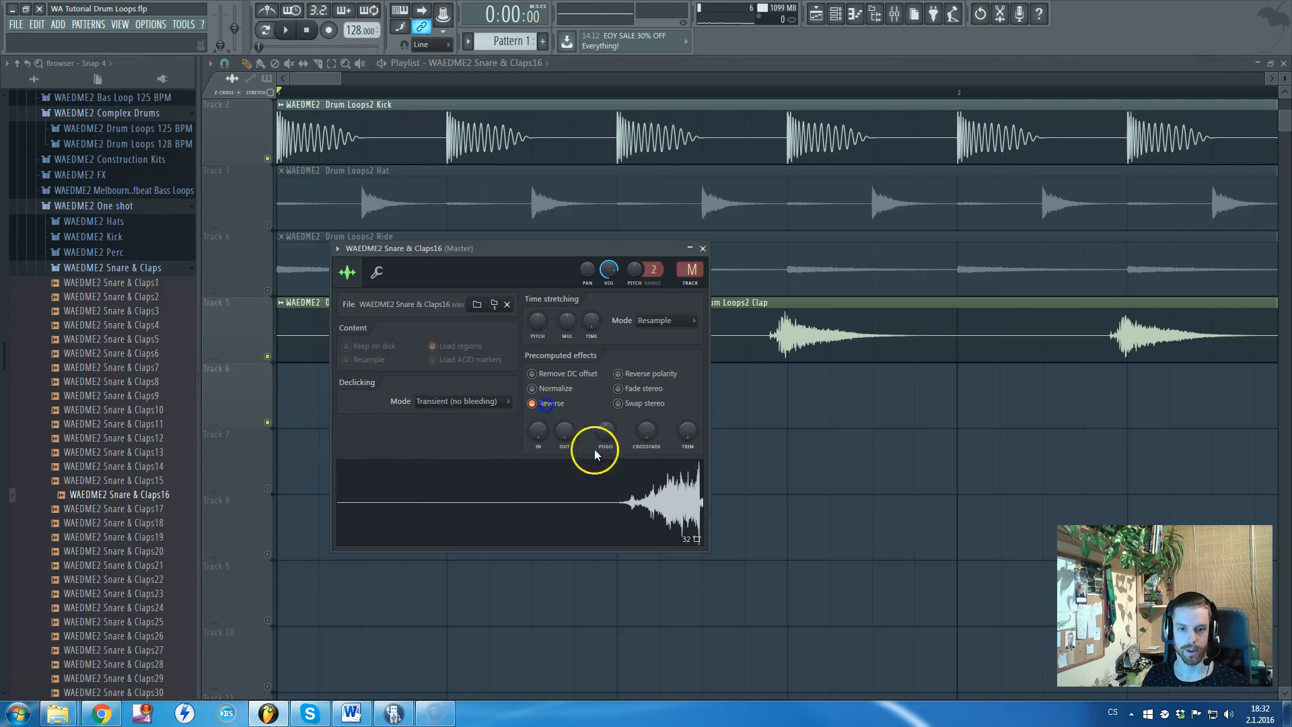
left_click(702, 248)
- Place the reversed Claps16 clip on unmuted Track 7 so it ends at the second kick, and set its fade-in to about 20%
left_click_drag(674, 454, 405, 466)
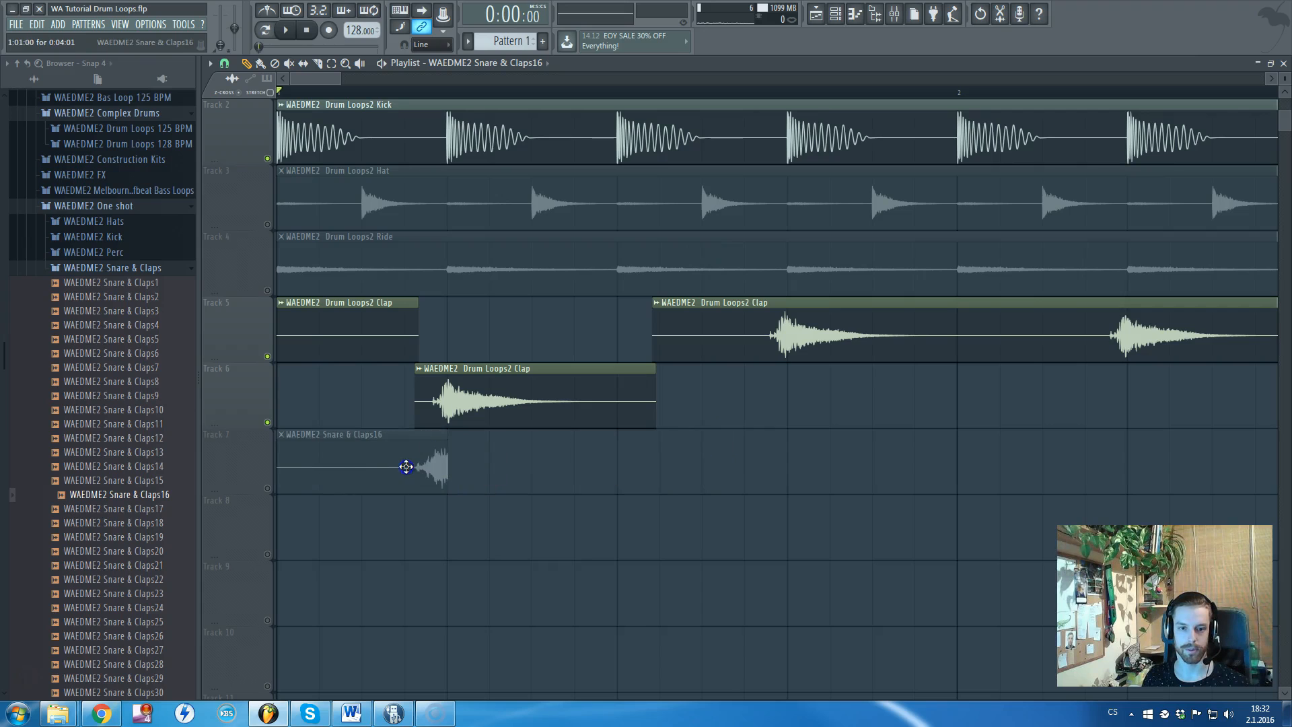
left_click(268, 488)
scroll(471, 470, "up", 3)
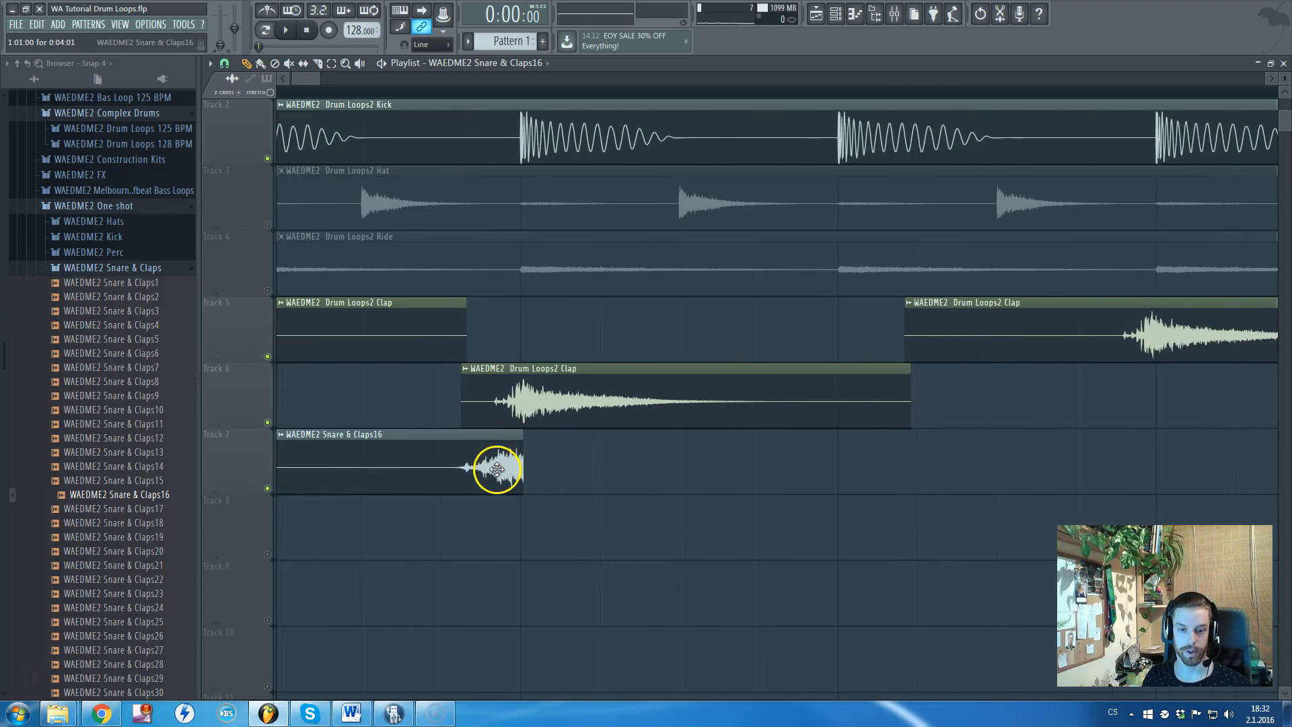
double_click(458, 468)
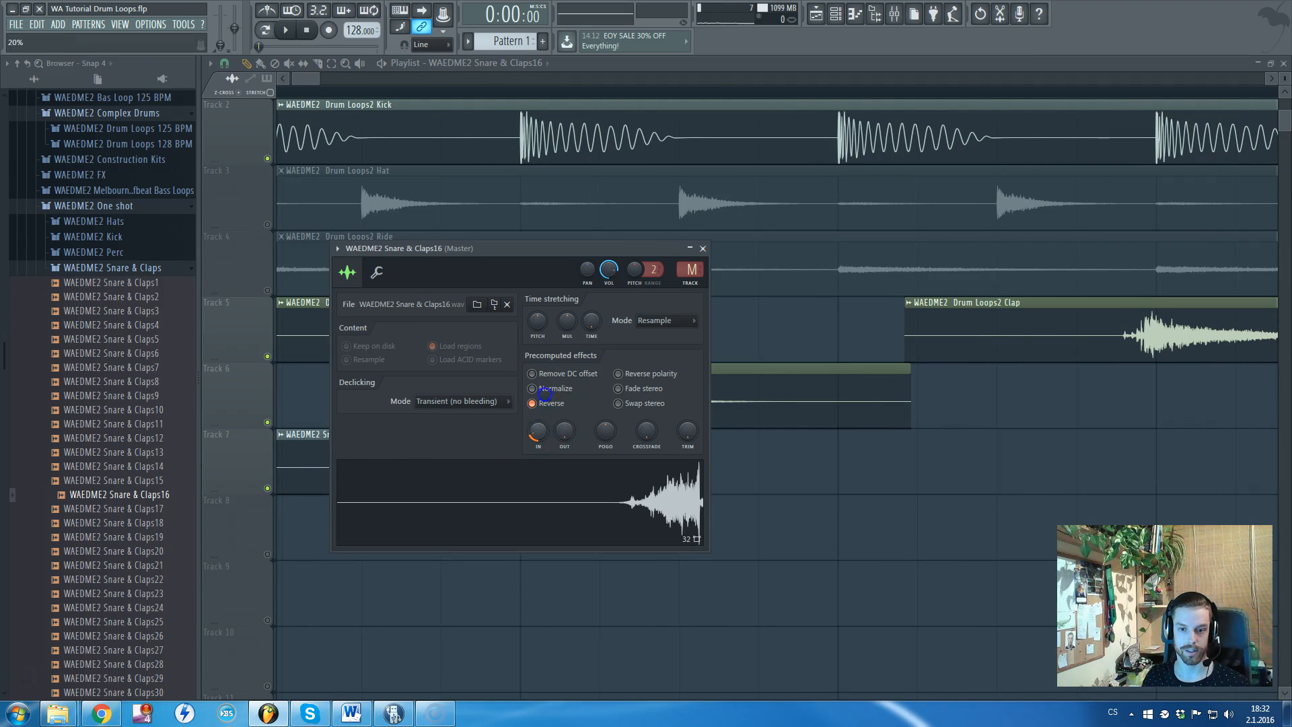
left_click(703, 249)
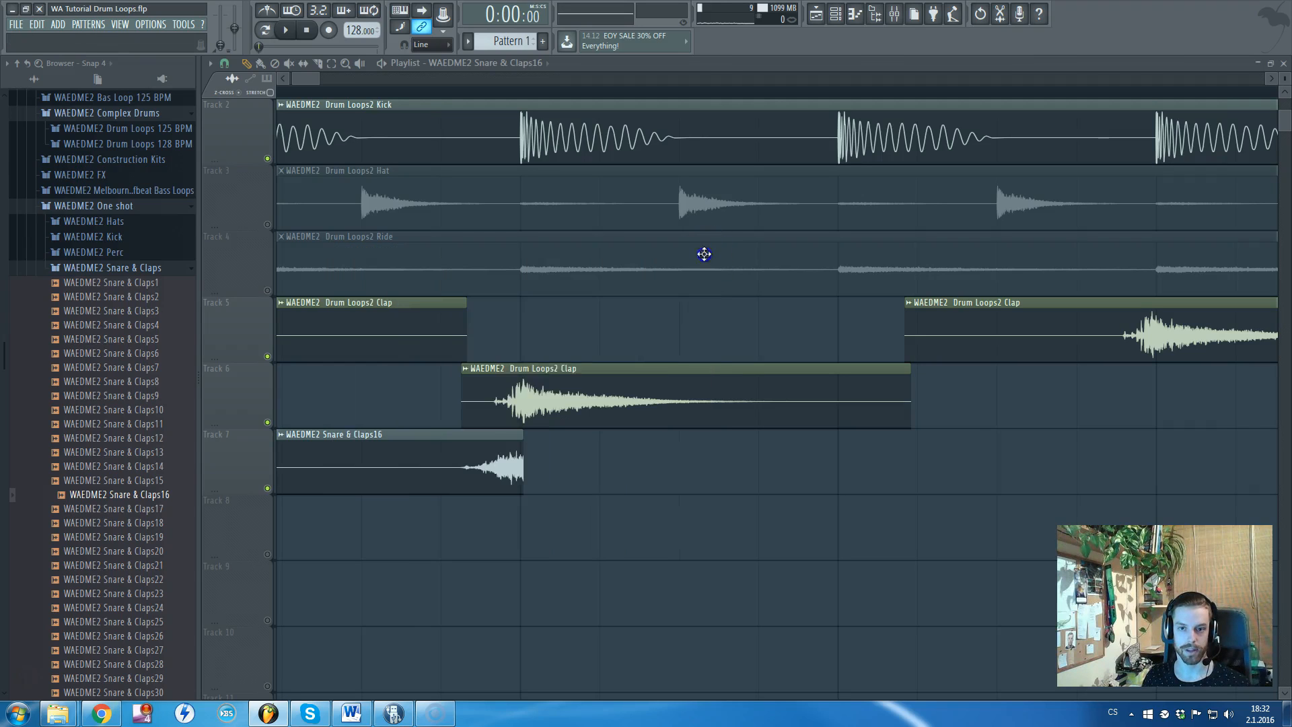
- Trim the start of the Track 6 clap to the second kick and play it with the reversed Claps16 lead-in
left_click_drag(460, 419, 511, 431)
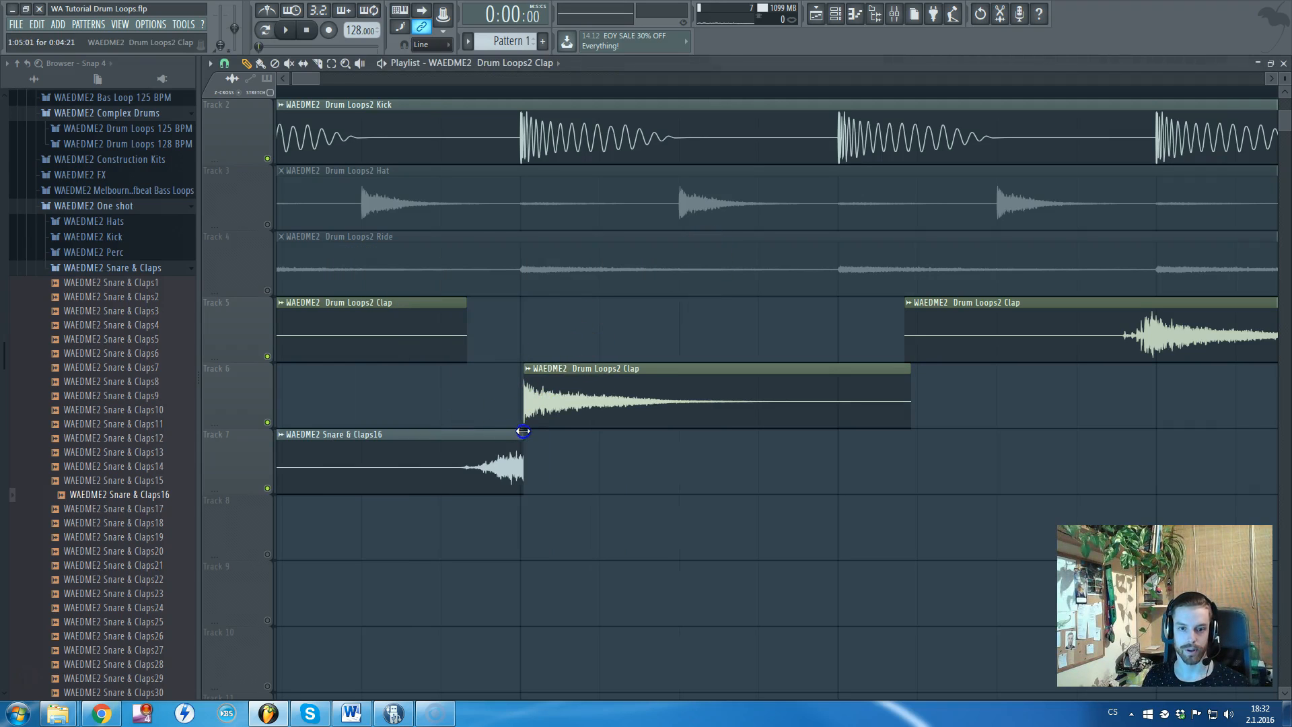
scroll(517, 461, "up", 3)
left_click_drag(526, 442, 522, 443)
key("space")
scroll(592, 472, "down", 5)
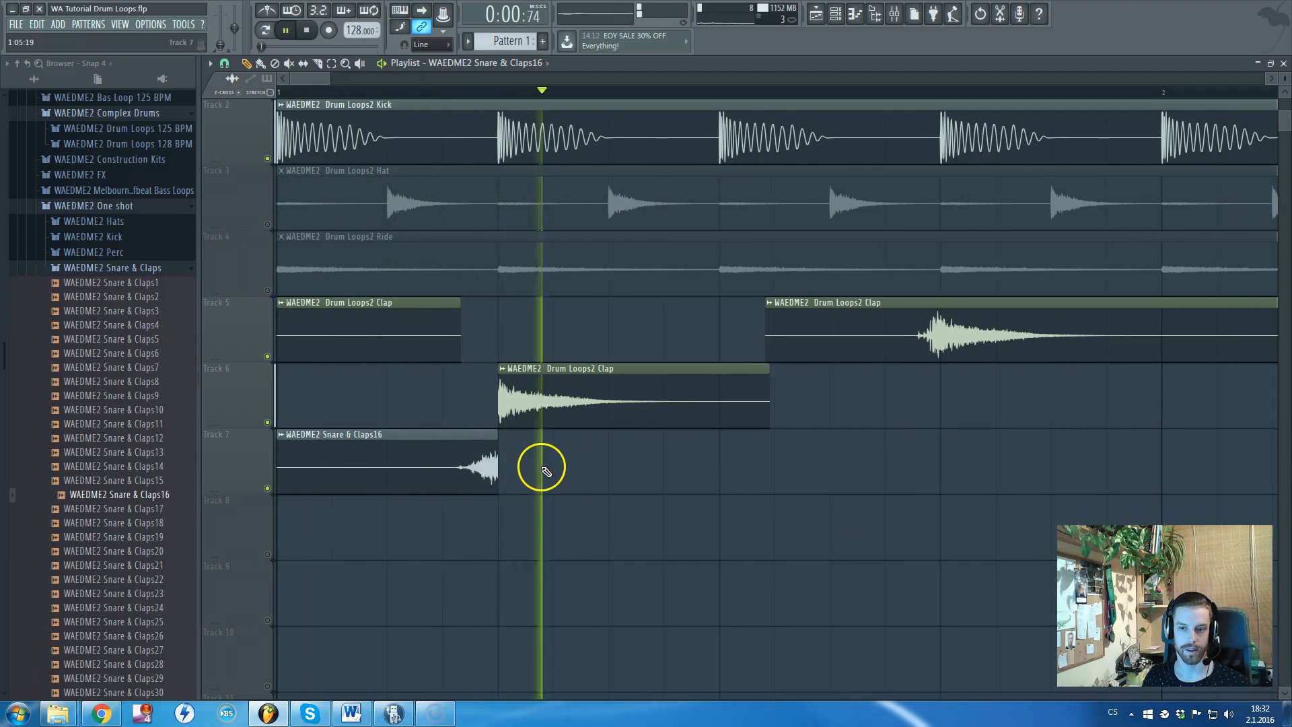
scroll(544, 464, "down", 3)
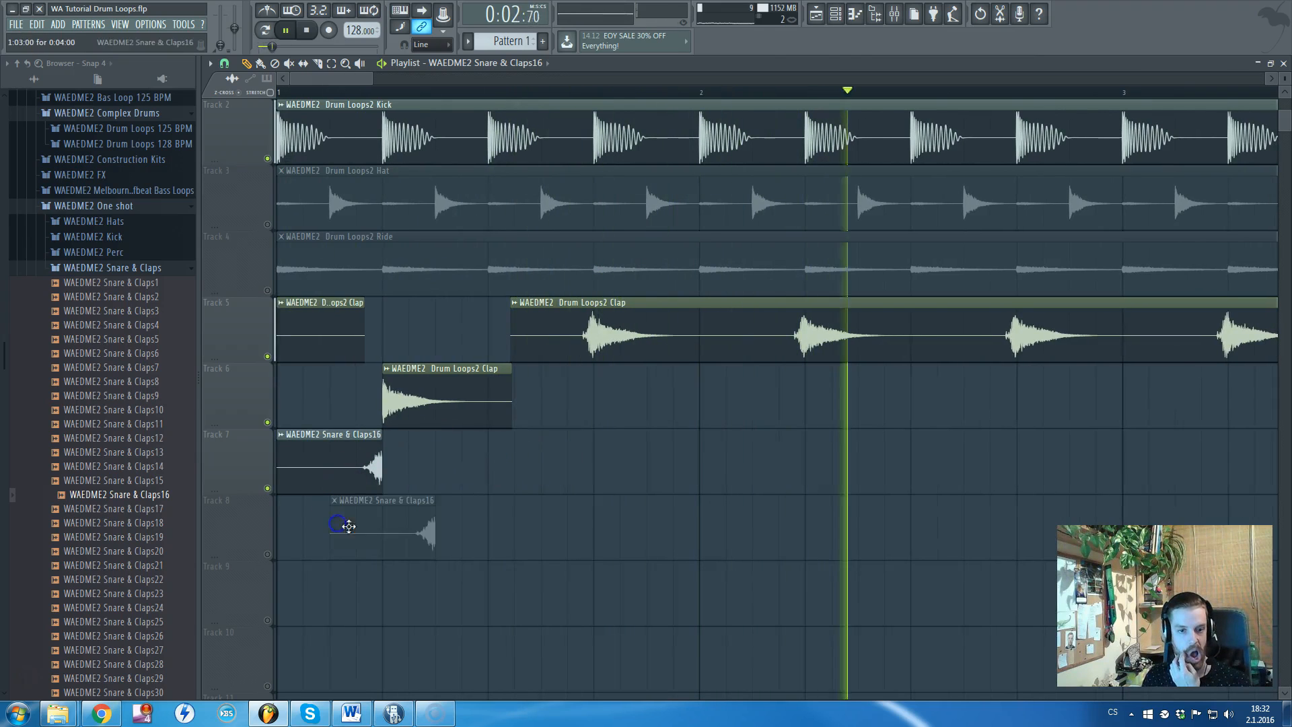
left_click(337, 92)
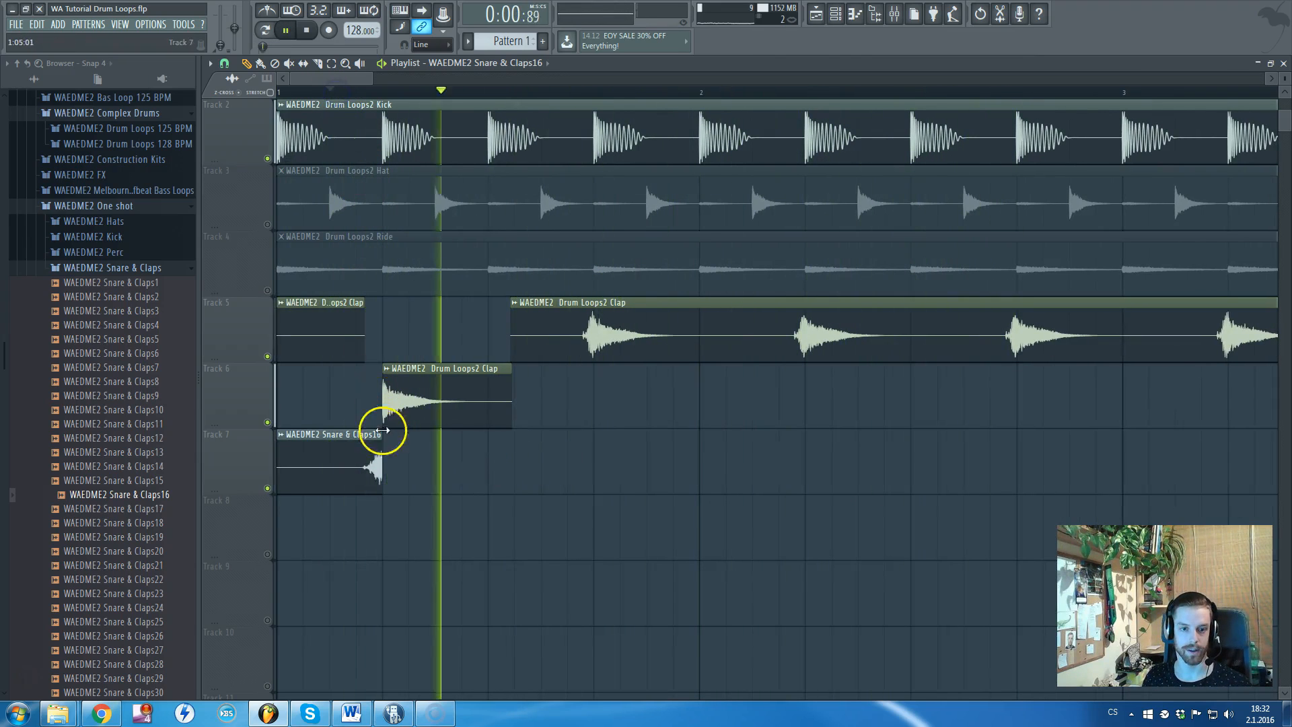
key("space")
- Delete the reversed Claps16 clip from Track 7, restore the Track 6 clap's trimmed start and return it to its place on Track 5
right_click(371, 469)
left_click_drag(382, 421, 211, 439)
left_click_drag(432, 404, 407, 341)
right_click(292, 339)
scroll(303, 390, "down", 4)
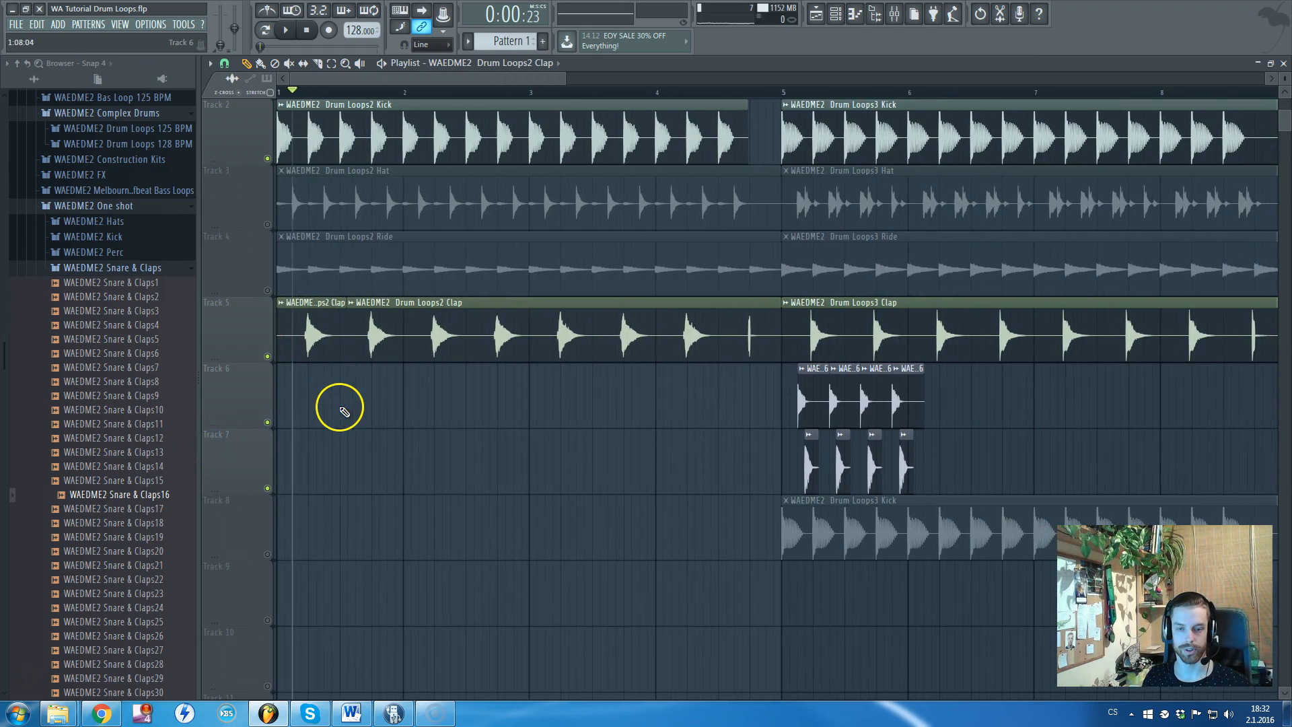
- Add the reversed WAEDME2 Snare & Claps16 one-shot again and place it at the start of muted Track 8
left_click_drag(158, 495, 557, 485)
scroll(576, 499, "up", 2)
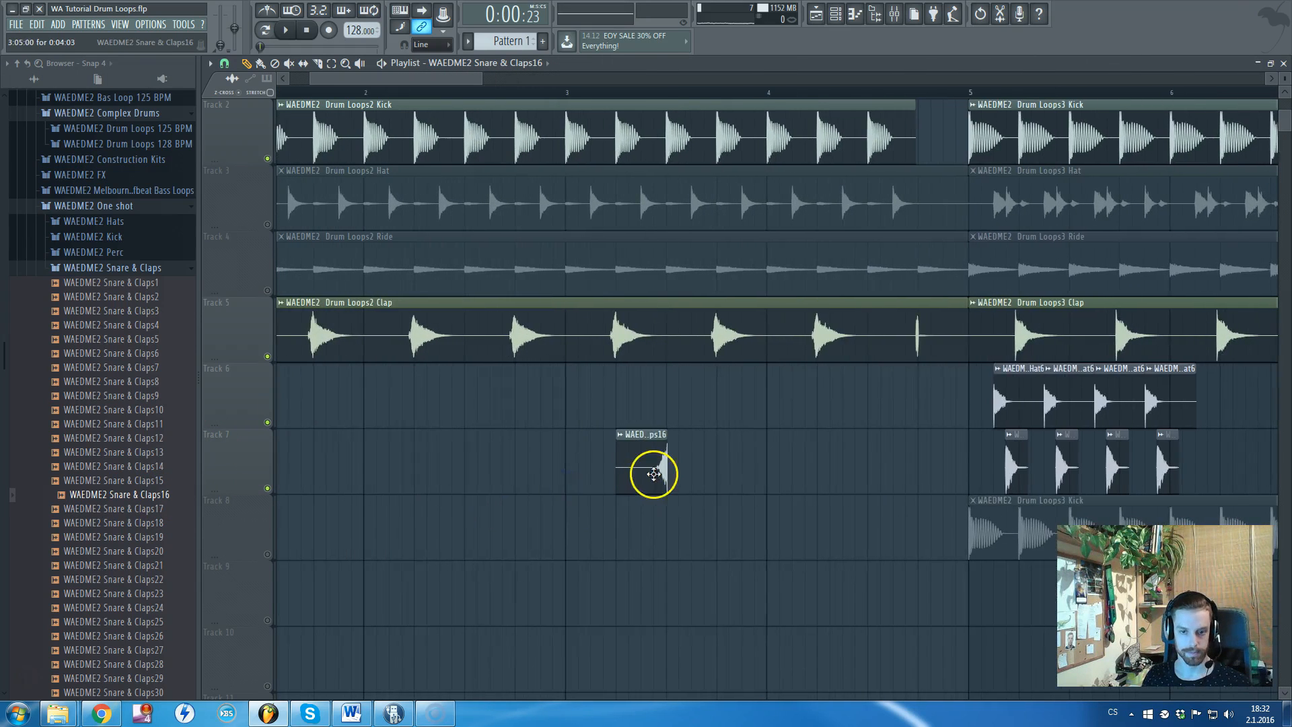
left_click_drag(655, 473, 230, 587)
scroll(230, 587, "up", 1)
scroll(343, 528, "down", 5)
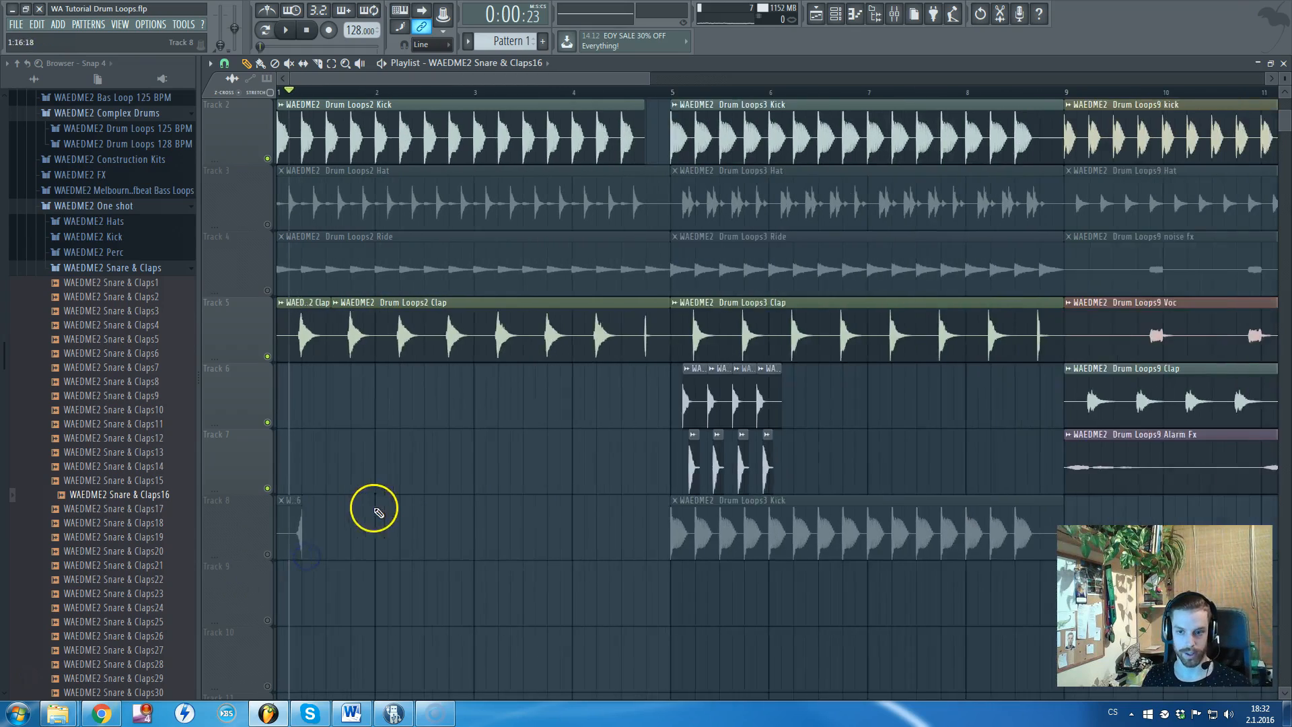
- Mute the Hat6 and Hat8 tracks, 6 and 7, and set the playback position to bar 5, where Drum Loops3 starts
scroll(412, 366, "up", 8)
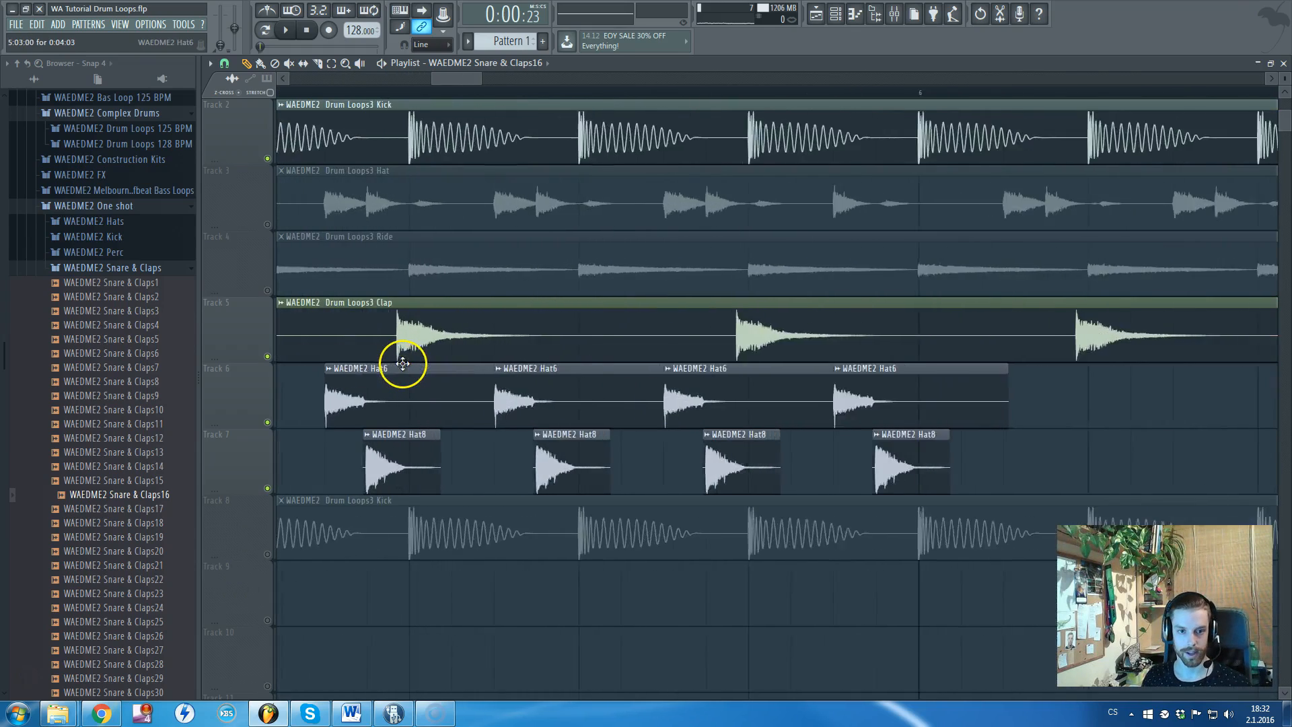
scroll(403, 345, "down", 3)
scroll(390, 349, "up", 3)
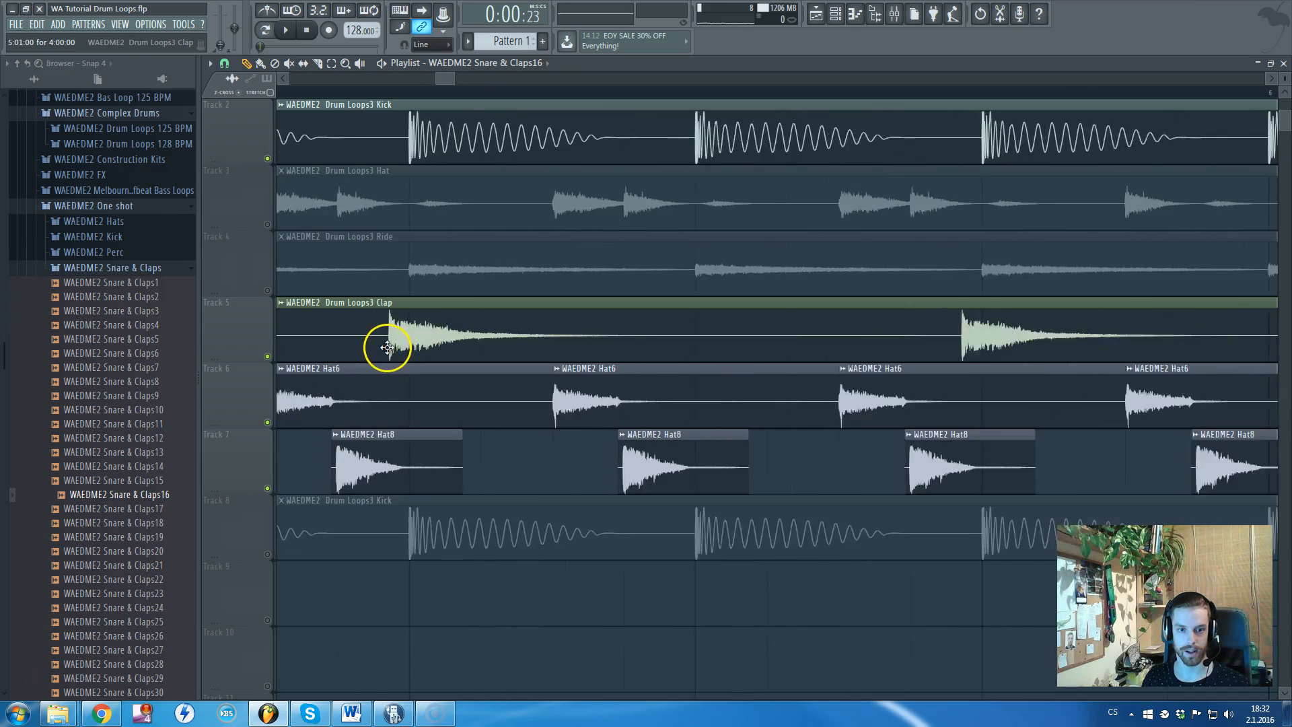
left_click(267, 422)
left_click(267, 488)
scroll(479, 352, "down", 5)
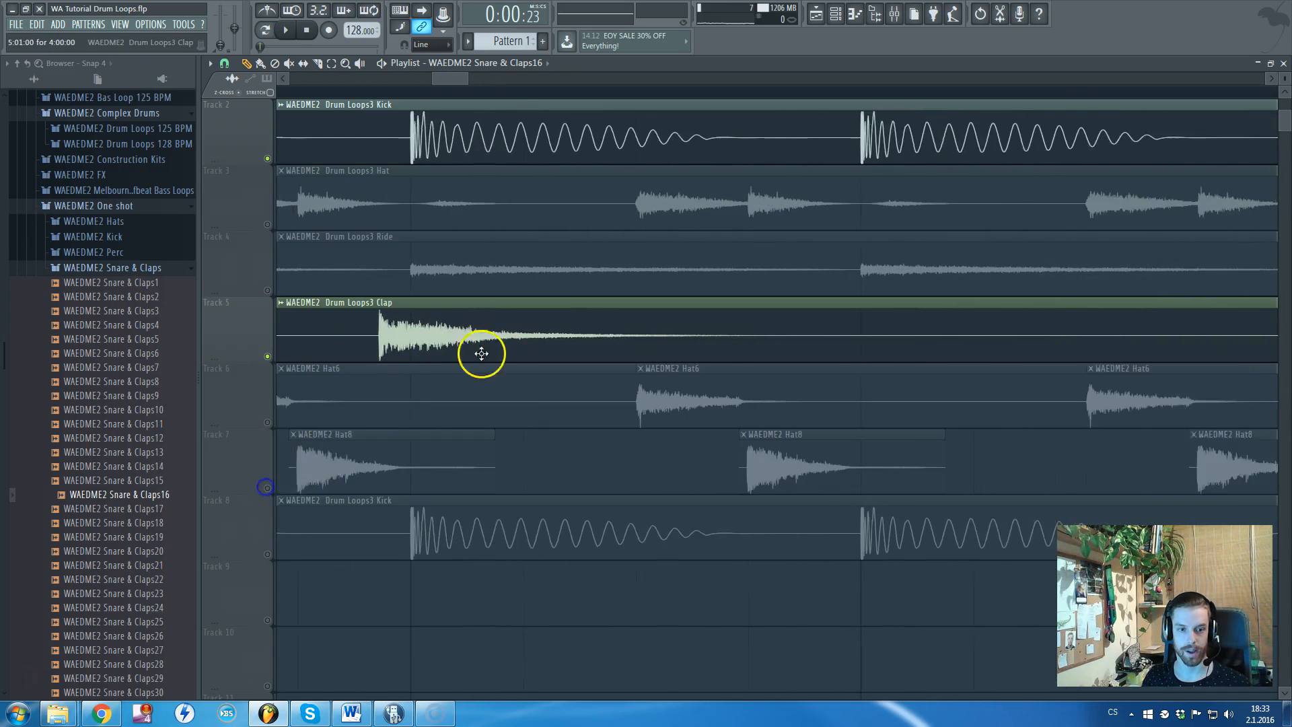
scroll(360, 121, "up", 3)
left_click(297, 92)
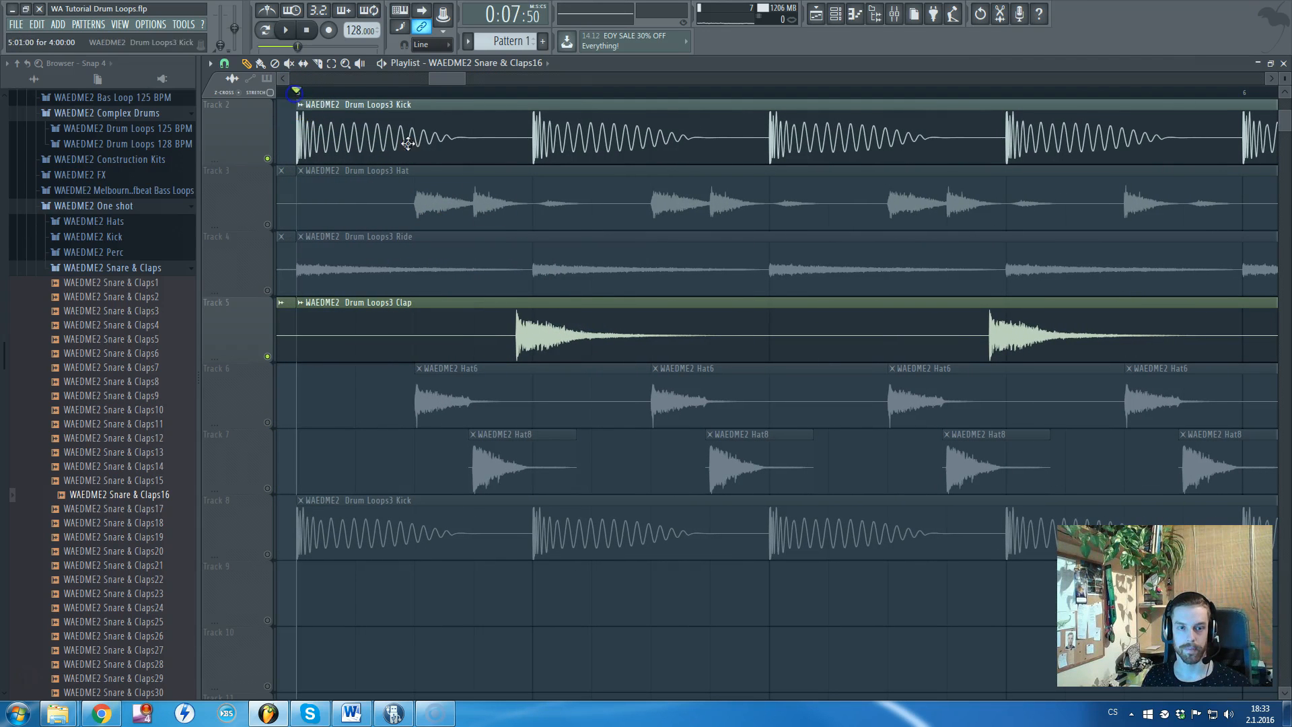
- Move the Drum Loops3 Clap clip so its first hit lands exactly on the second kick, and play it
scroll(544, 328, "up", 3)
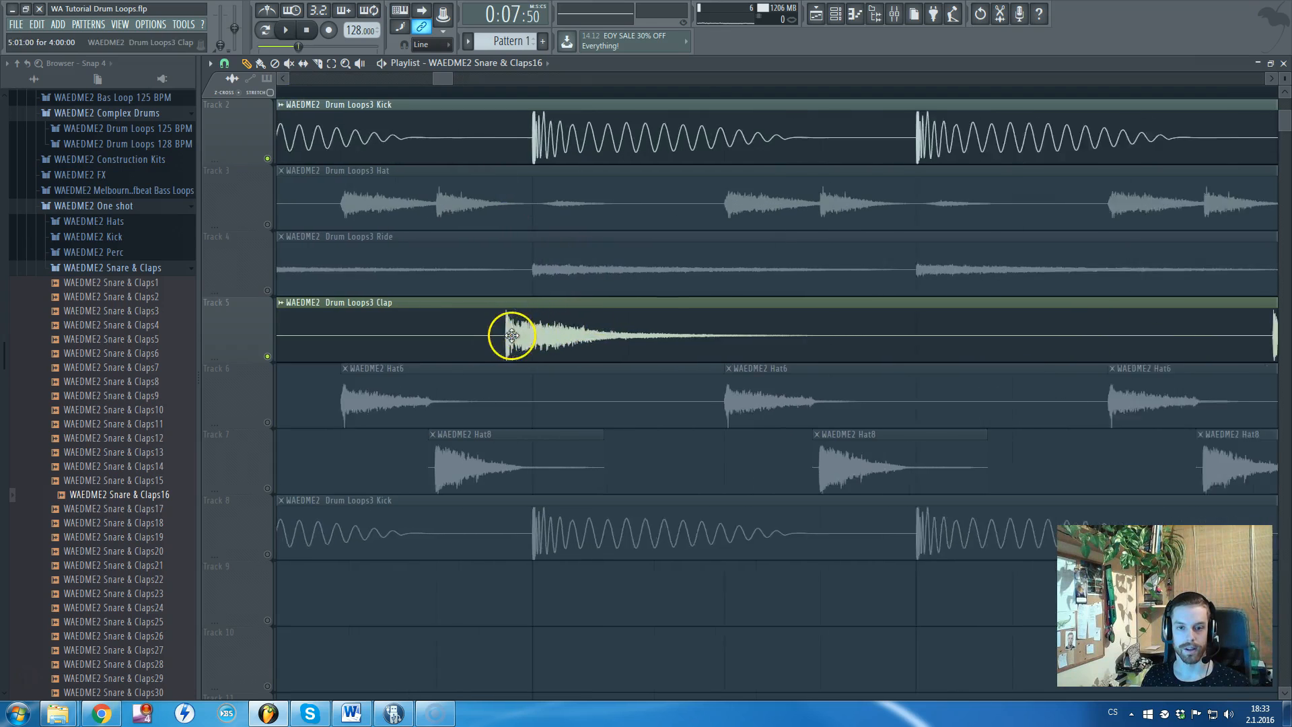
left_click(569, 327)
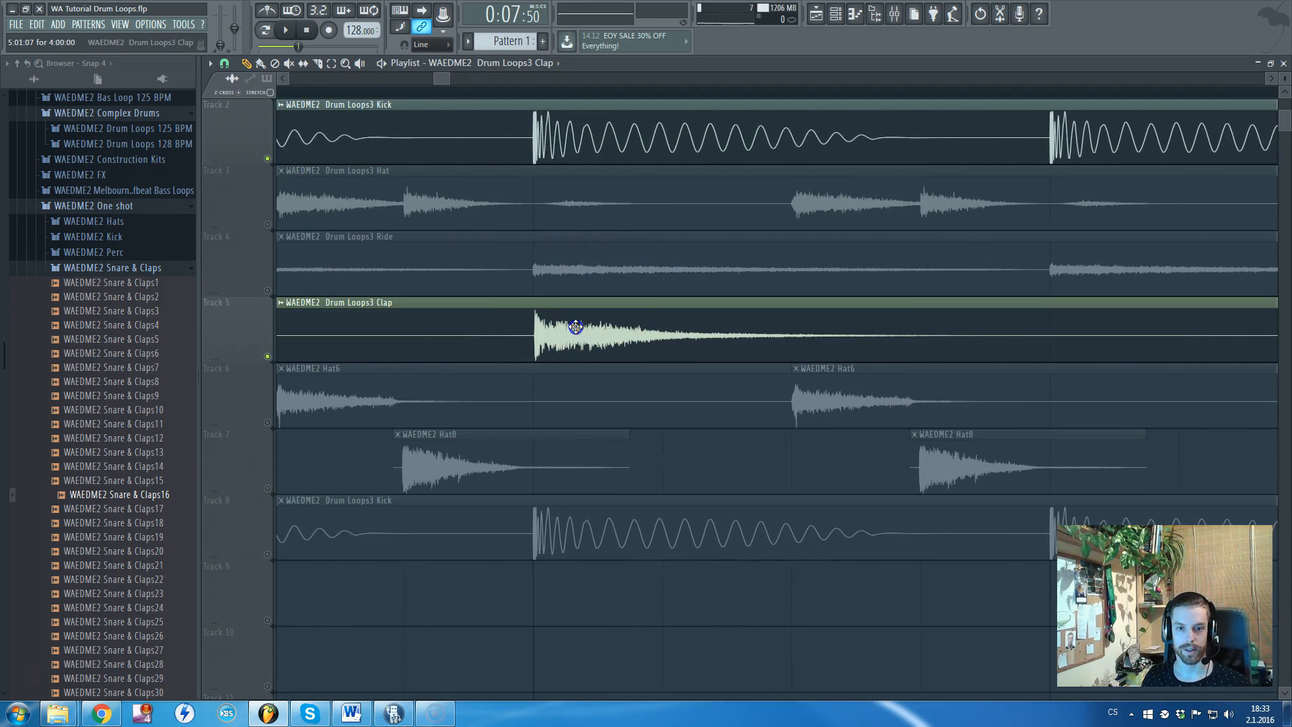
scroll(580, 326, "down", 2)
key("space")
key("space")
- Move the Drum Loops3 Clap clip back so it starts at bar 5 again
scroll(378, 348, "up", 2)
scroll(362, 354, "down", 1)
scroll(384, 313, "up", 1)
left_click_drag(395, 296, 367, 282)
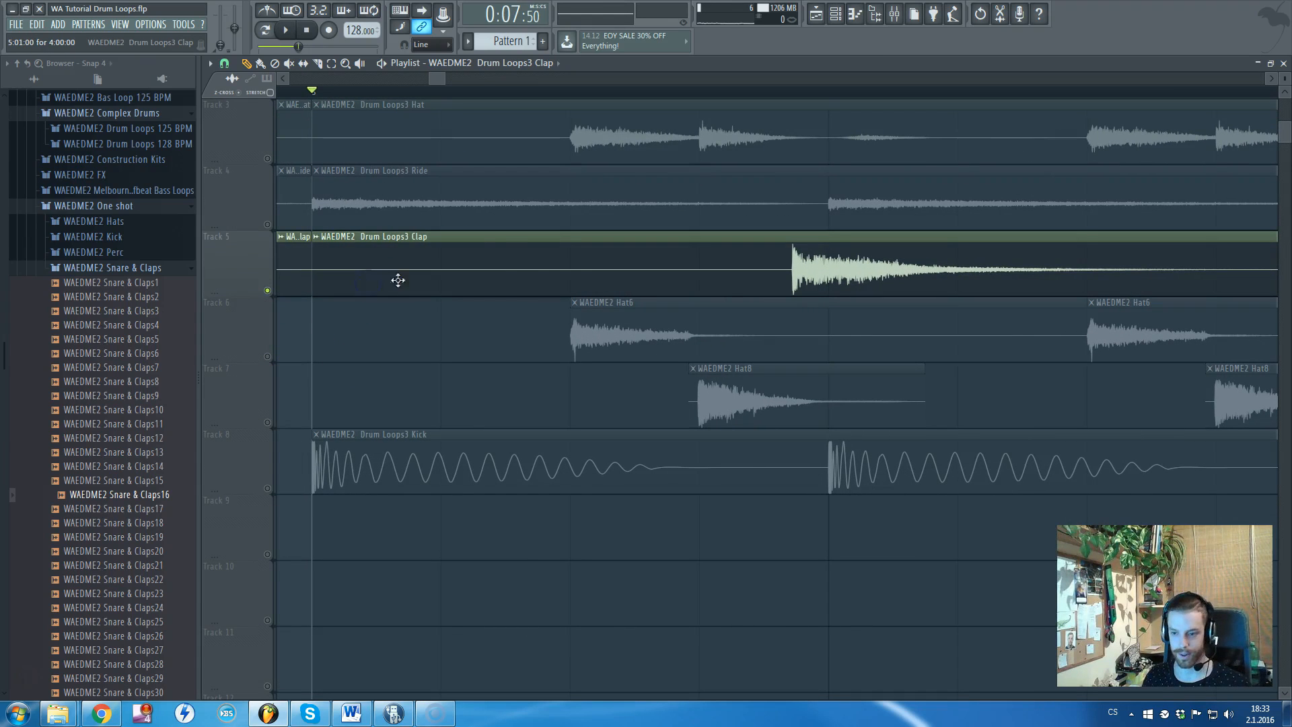
- Compare the first Drum Loops3 clap hit with the second kick and play both stems from bar 5
scroll(560, 297, "up", 2)
scroll(476, 285, "down", 2)
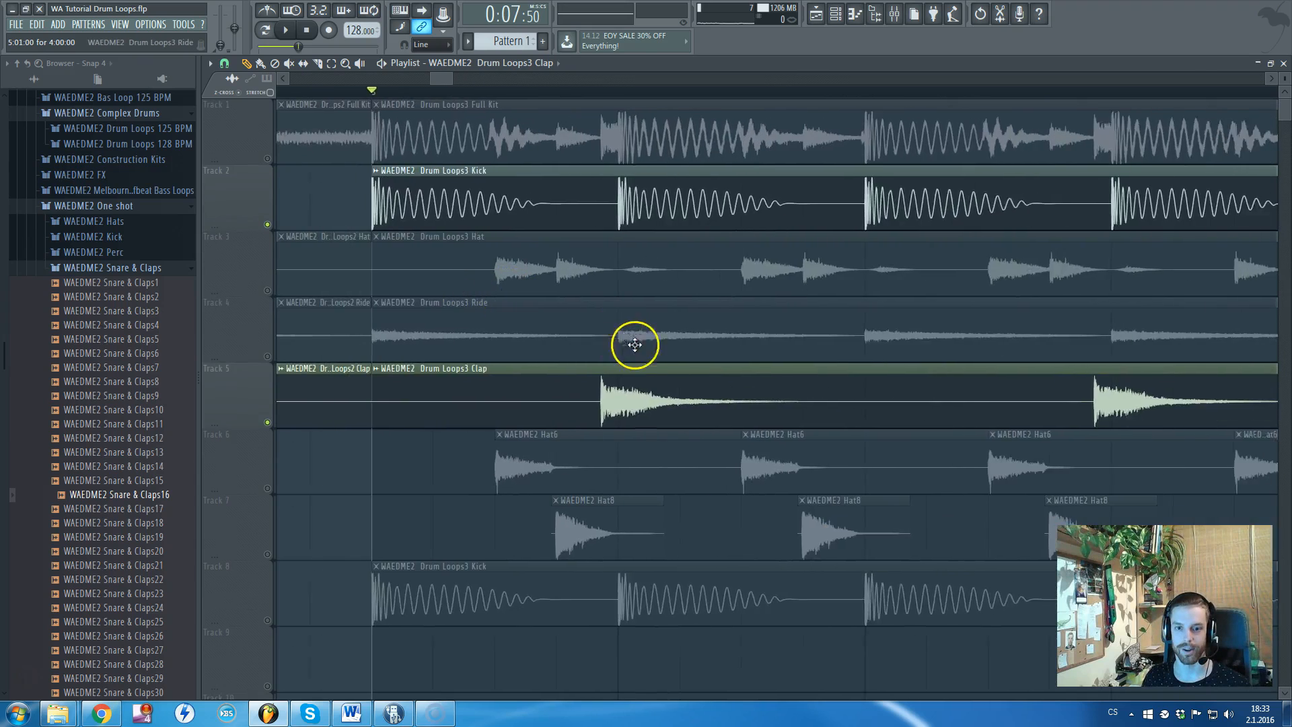
scroll(634, 344, "up", 2)
scroll(649, 351, "down", 2)
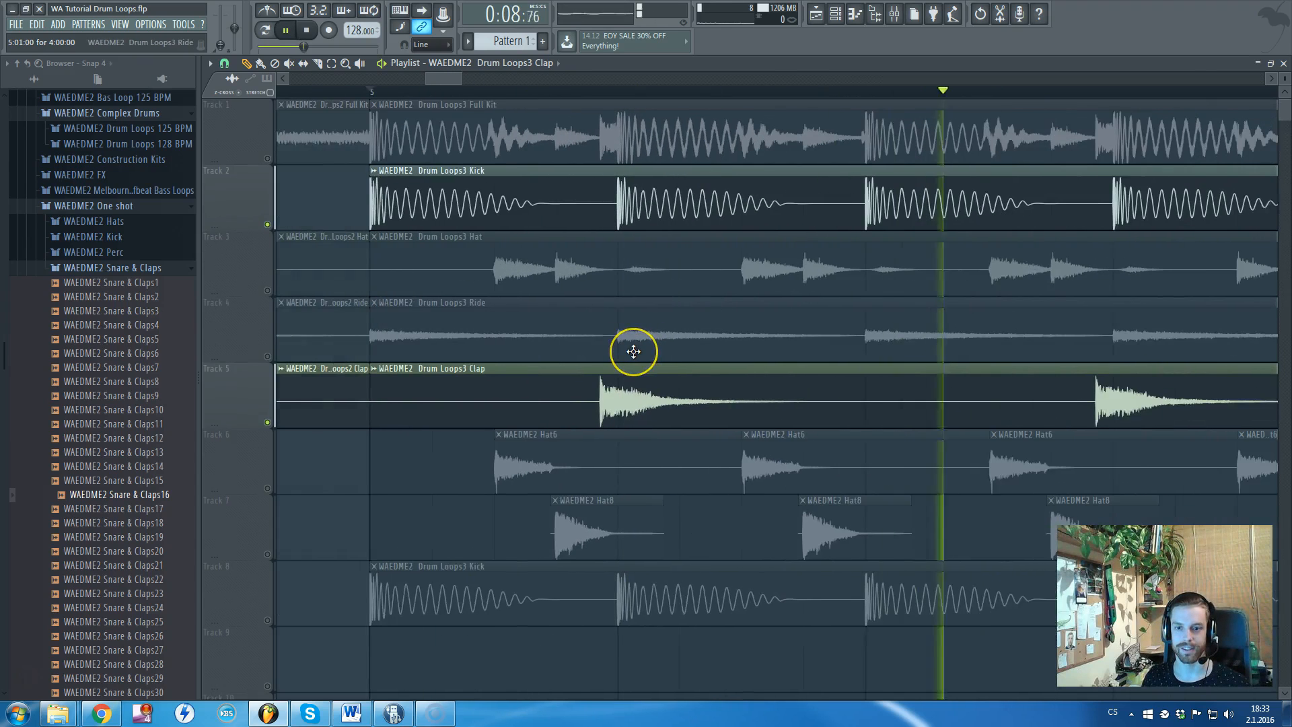
key("space")
scroll(585, 407, "up", 2)
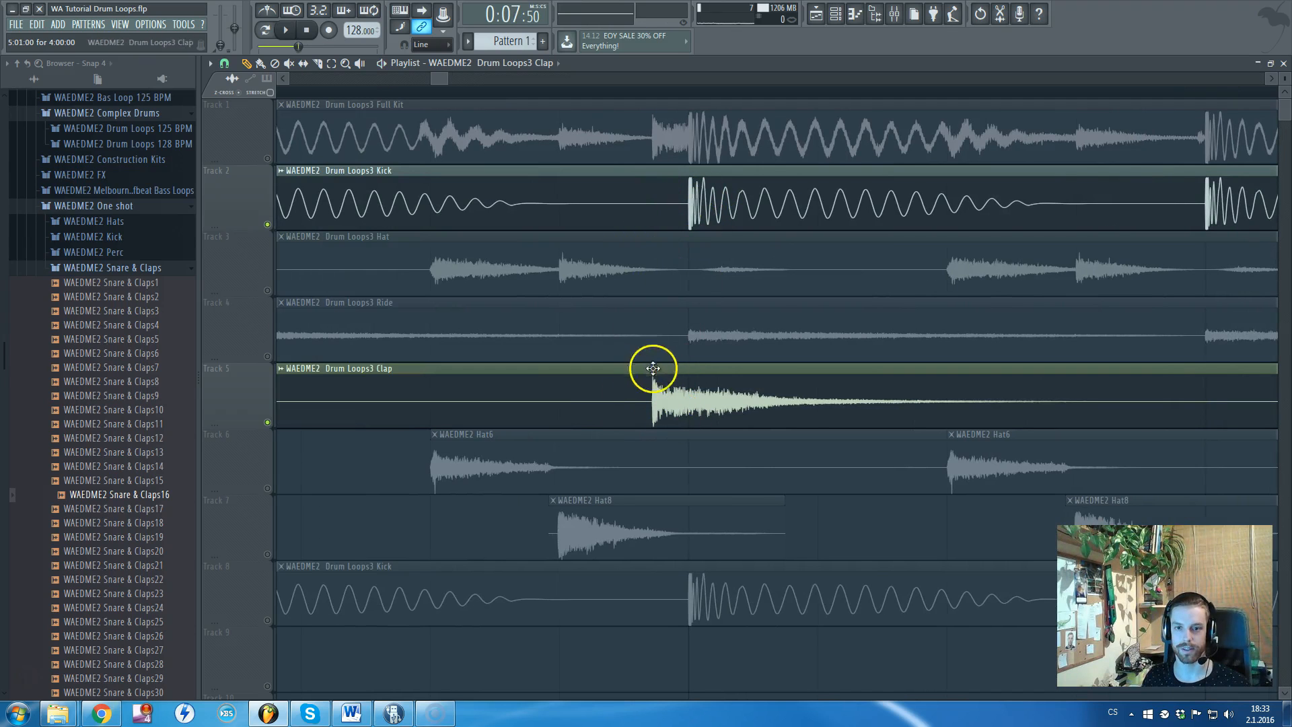
scroll(673, 289, "down", 4)
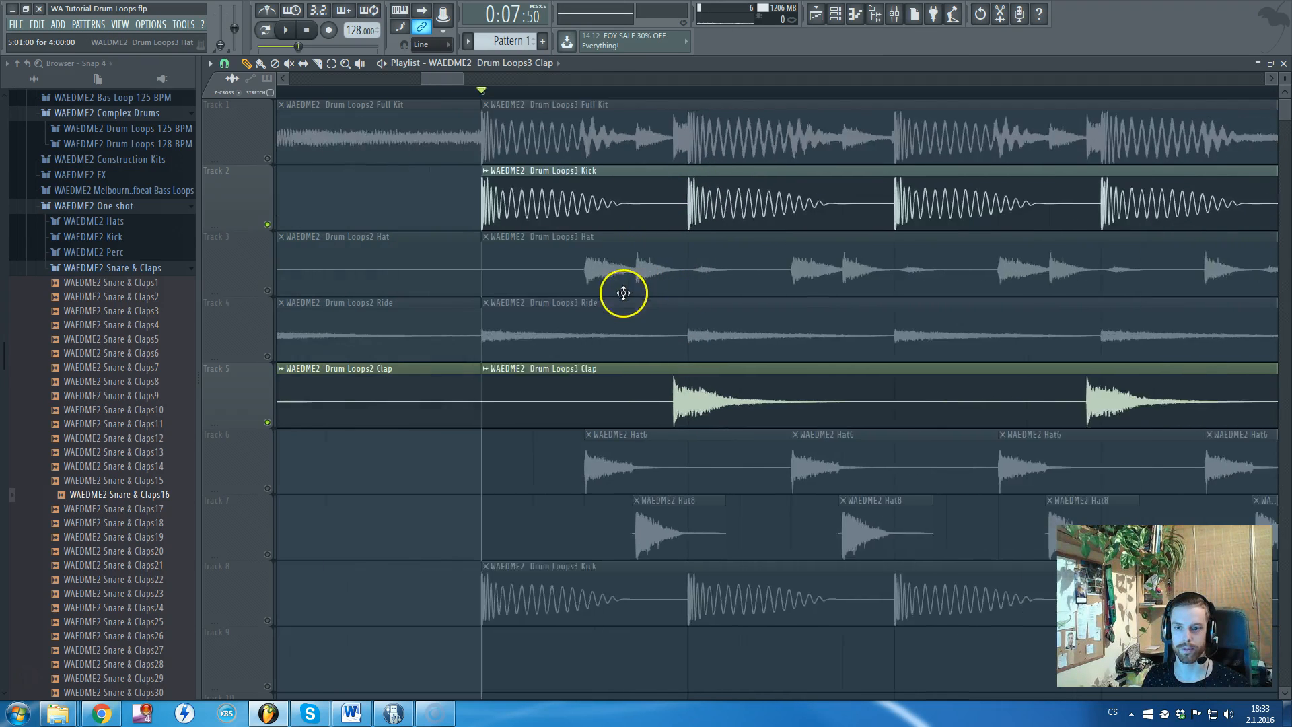
key("space")
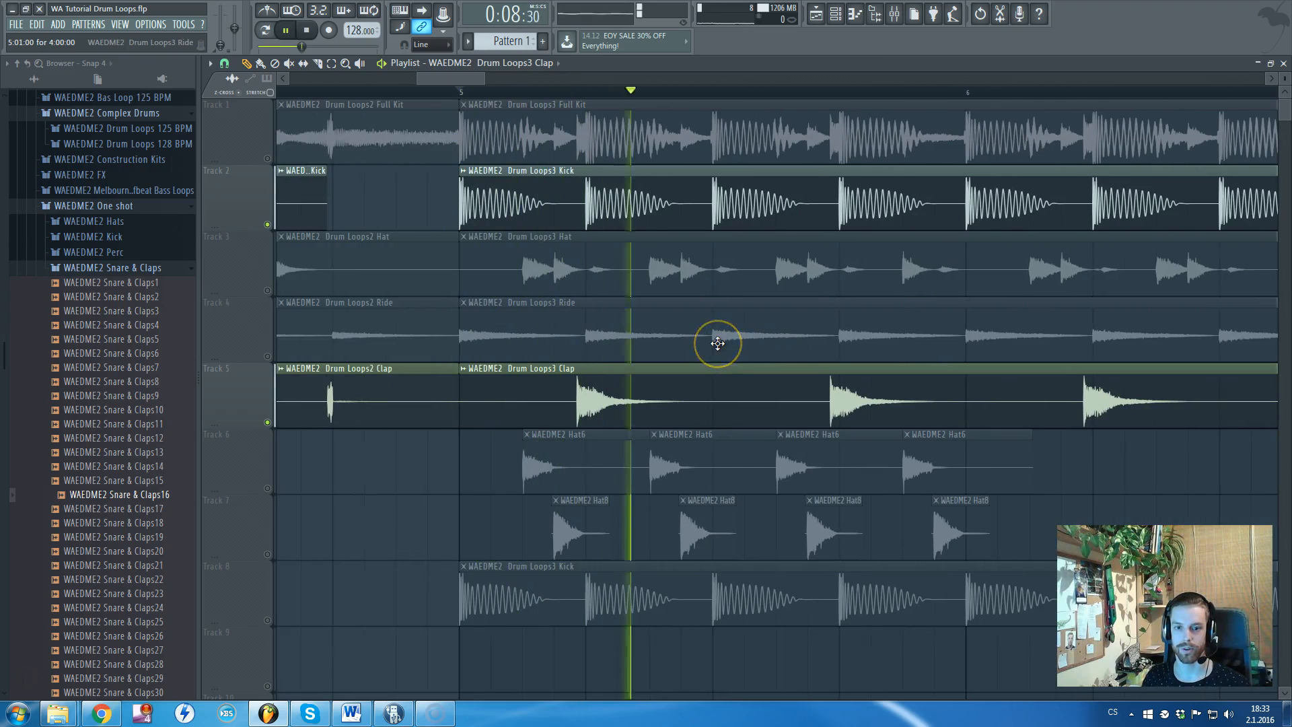
key("space")
scroll(672, 357, "down", 5)
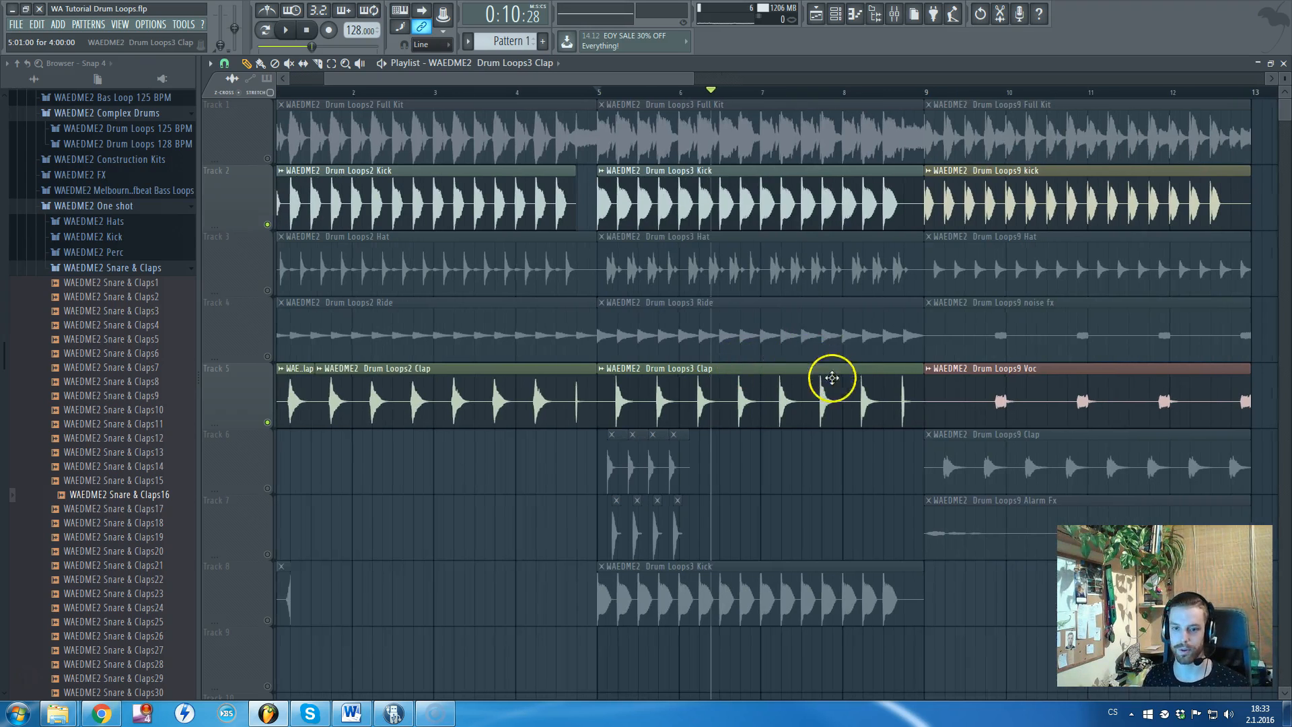
- Examine the Drum Loops3 clap hit against the last kick before bar 7, and play on through bar 7
scroll(485, 398, "up", 8)
scroll(519, 406, "up", 2)
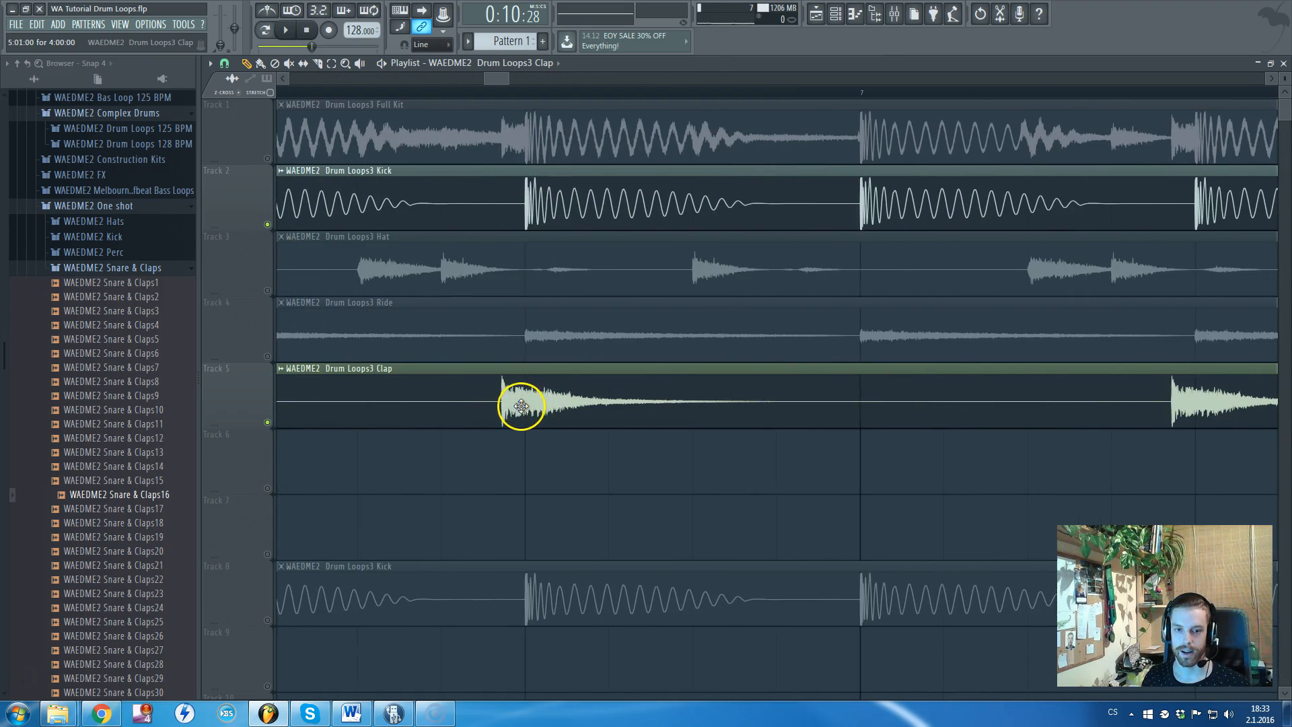
left_click_drag(527, 404, 528, 411)
scroll(537, 408, "up", 2)
key("space")
scroll(571, 413, "down", 10)
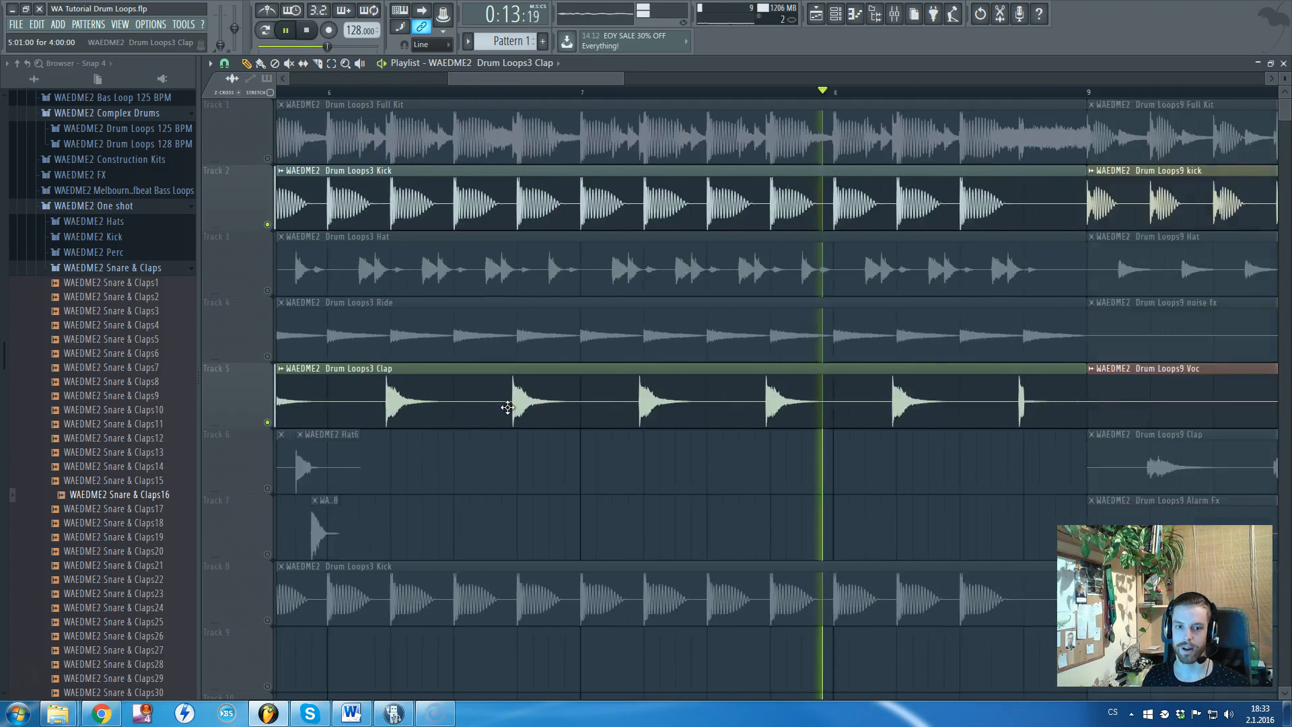
scroll(303, 421, "up", 6)
key("space")
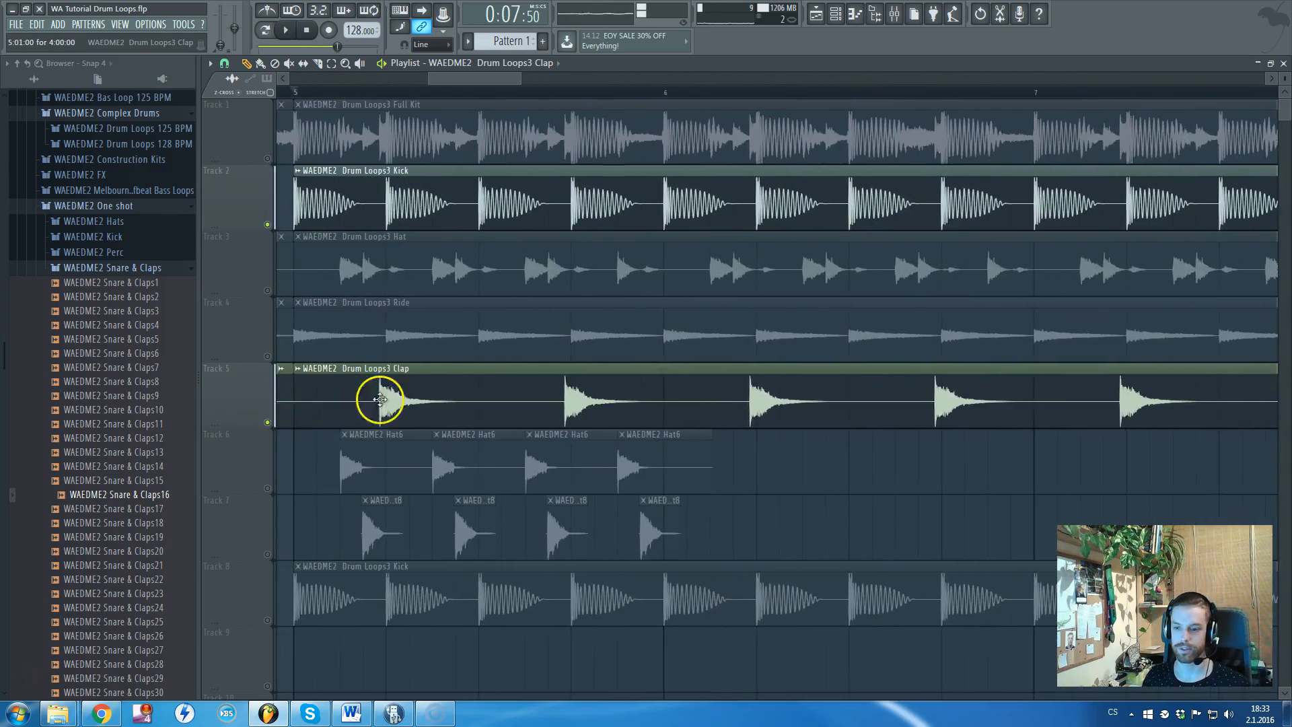
- Unmute the Drum Loops9 Clap on Track 6 and play Drum Loops9 from bar 9
scroll(410, 387, "down", 8)
scroll(451, 379, "down", 4)
scroll(684, 405, "up", 5)
scroll(568, 397, "down", 1)
scroll(567, 397, "down", 1)
scroll(490, 409, "up", 6)
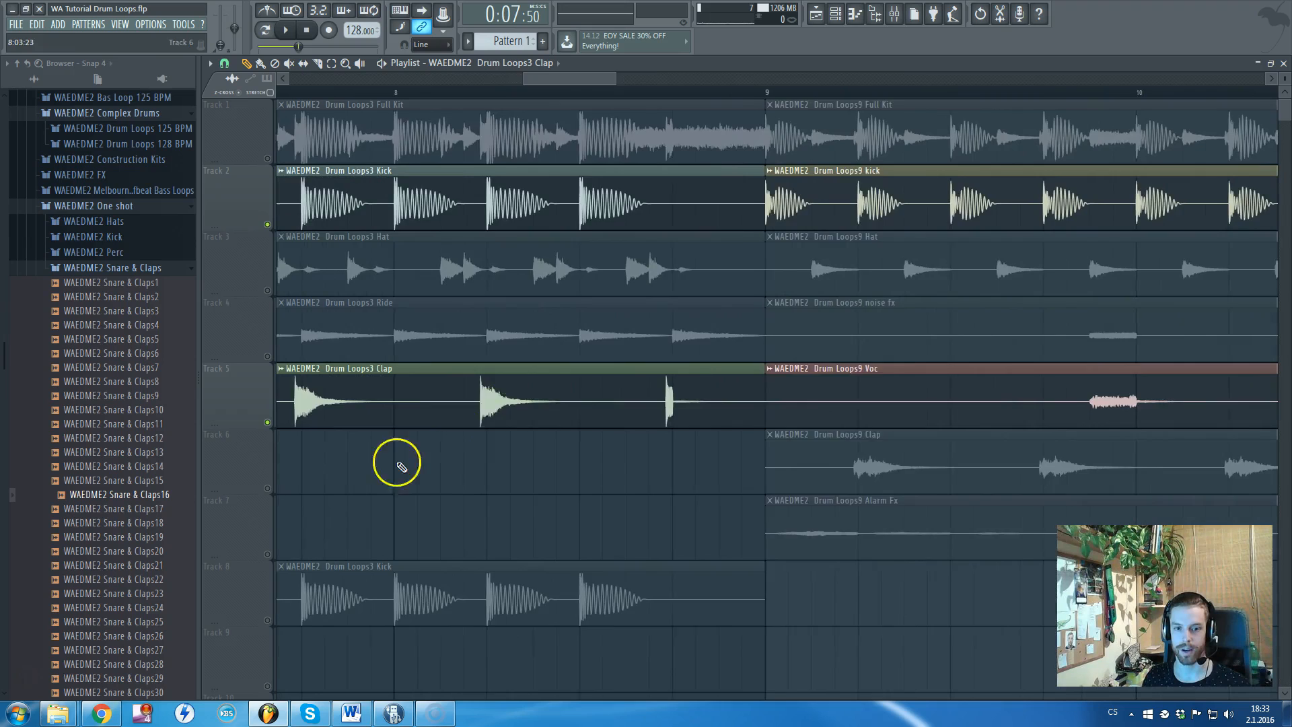
scroll(403, 466, "down", 3)
scroll(760, 478, "up", 3)
scroll(584, 489, "up", 3)
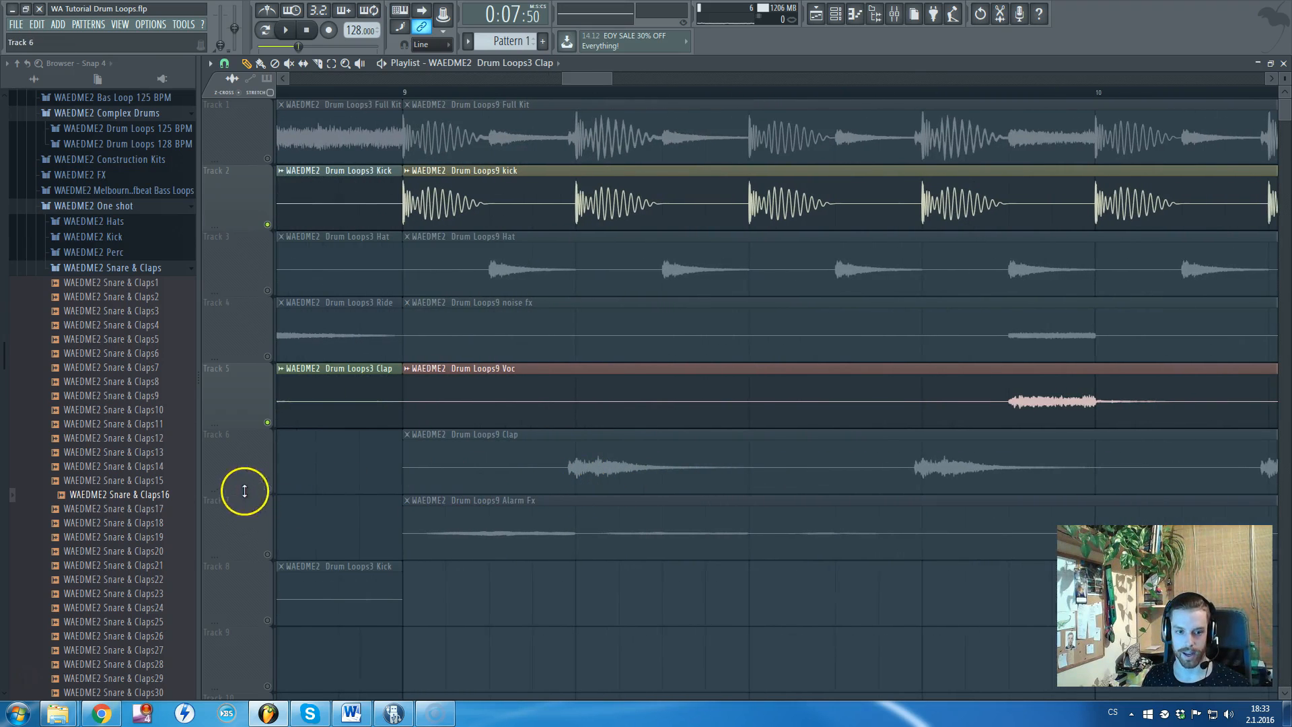
left_click(267, 488)
left_click(401, 88)
key("space")
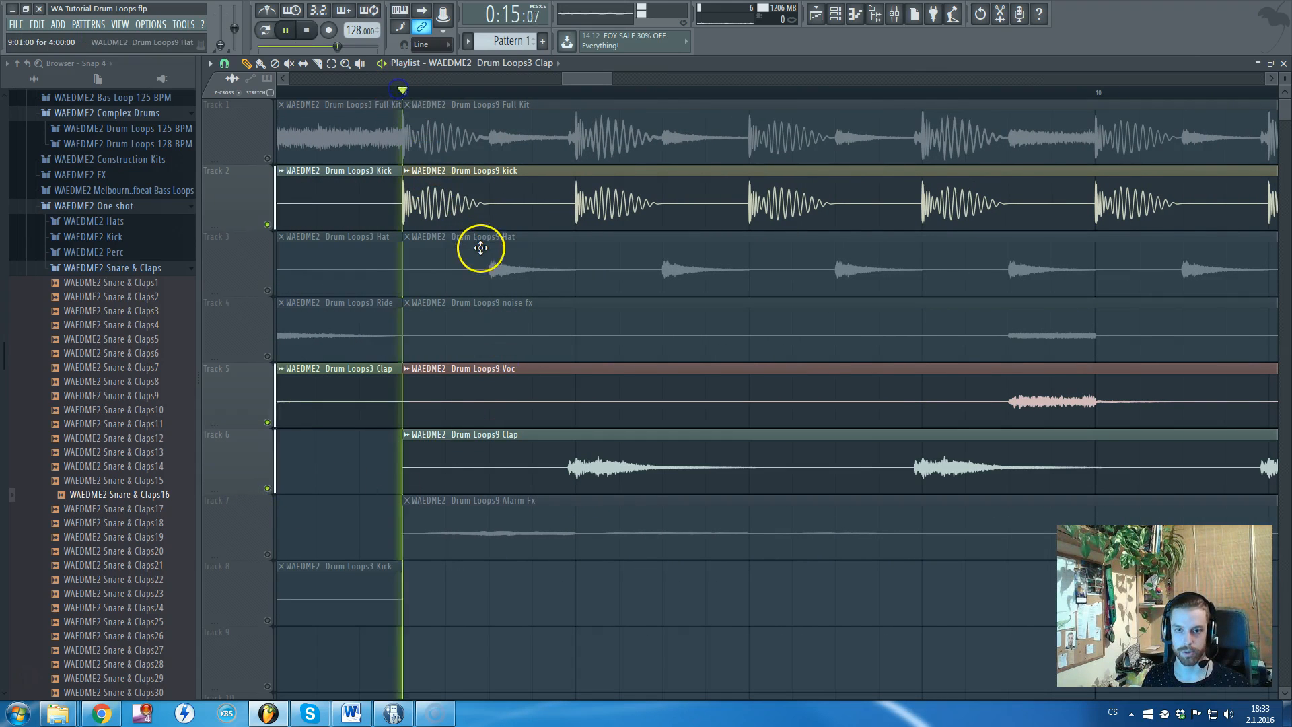
scroll(504, 268, "down", 3)
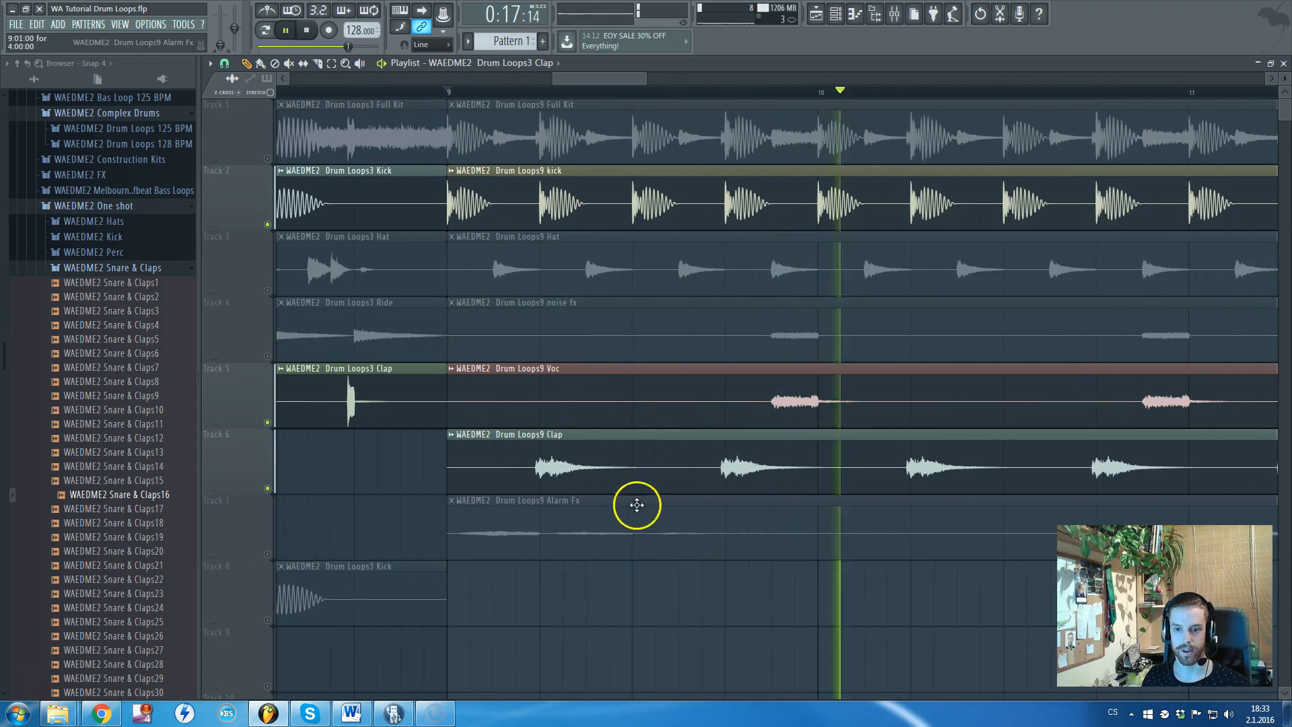
key("space")
- Solo the Drum Loops9 Voc on Track 5, unmute the Track 4 noise fx and Track 2 kick, and play them from bar 9
left_click(267, 422)
scroll(565, 389, "down", 3)
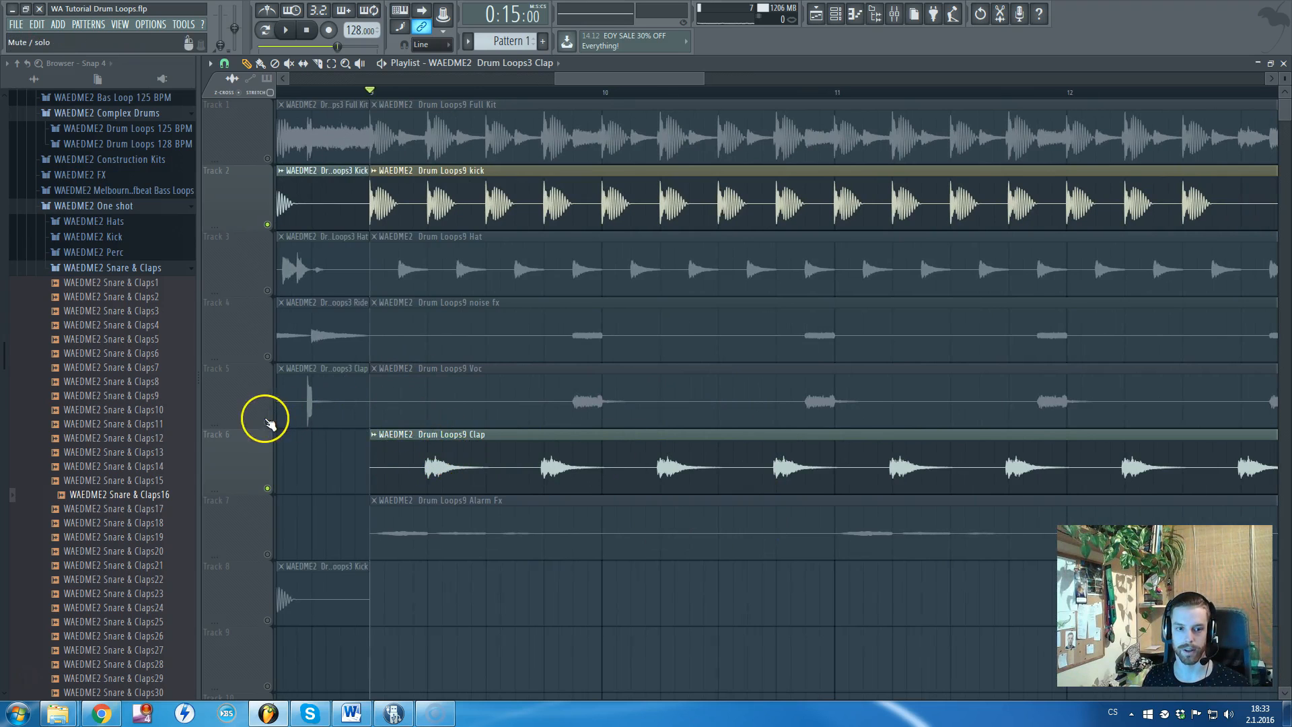
right_click(267, 422)
left_click(267, 356)
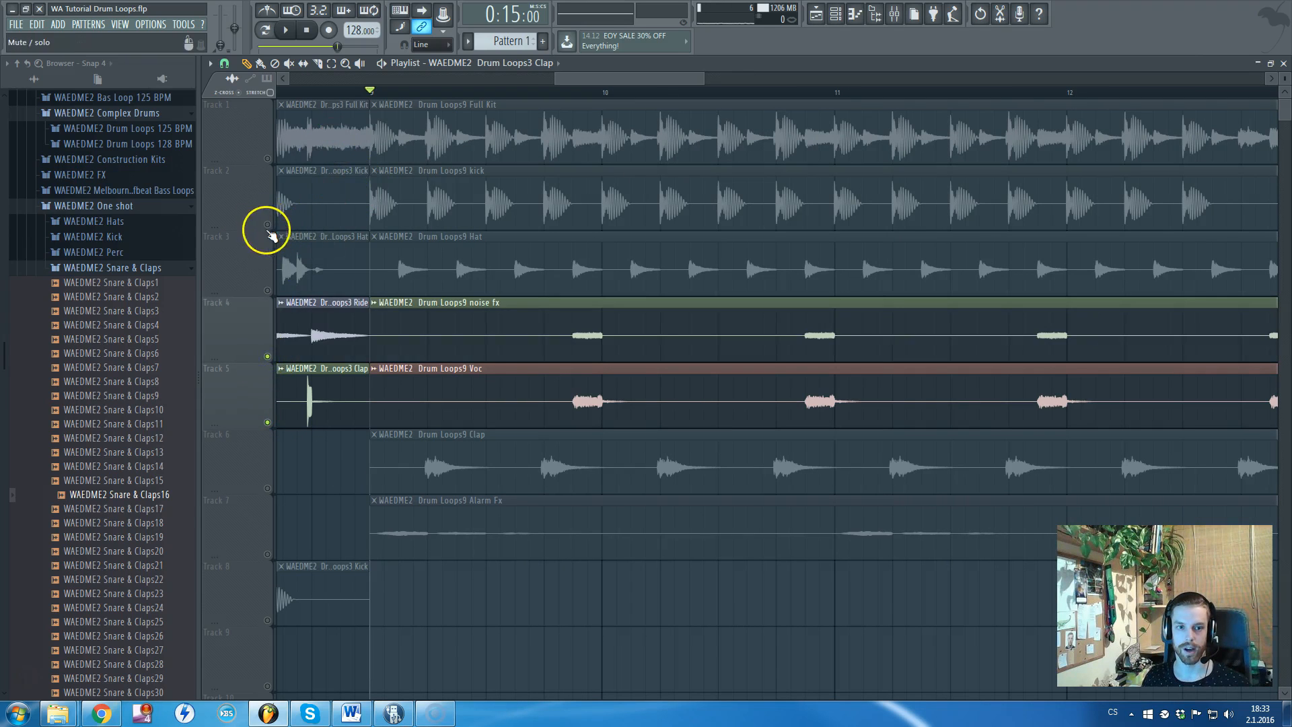
left_click(268, 224)
scroll(539, 374, "up", 2)
key("space")
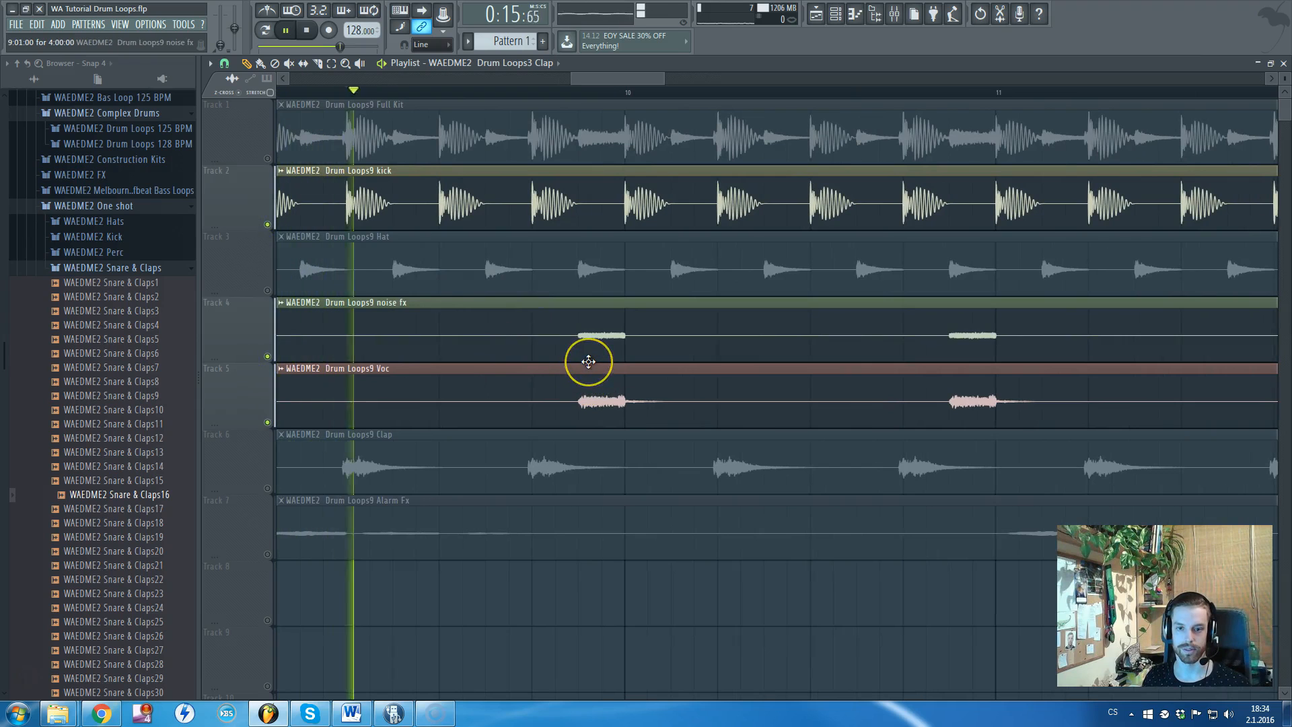
scroll(588, 361, "down", 1)
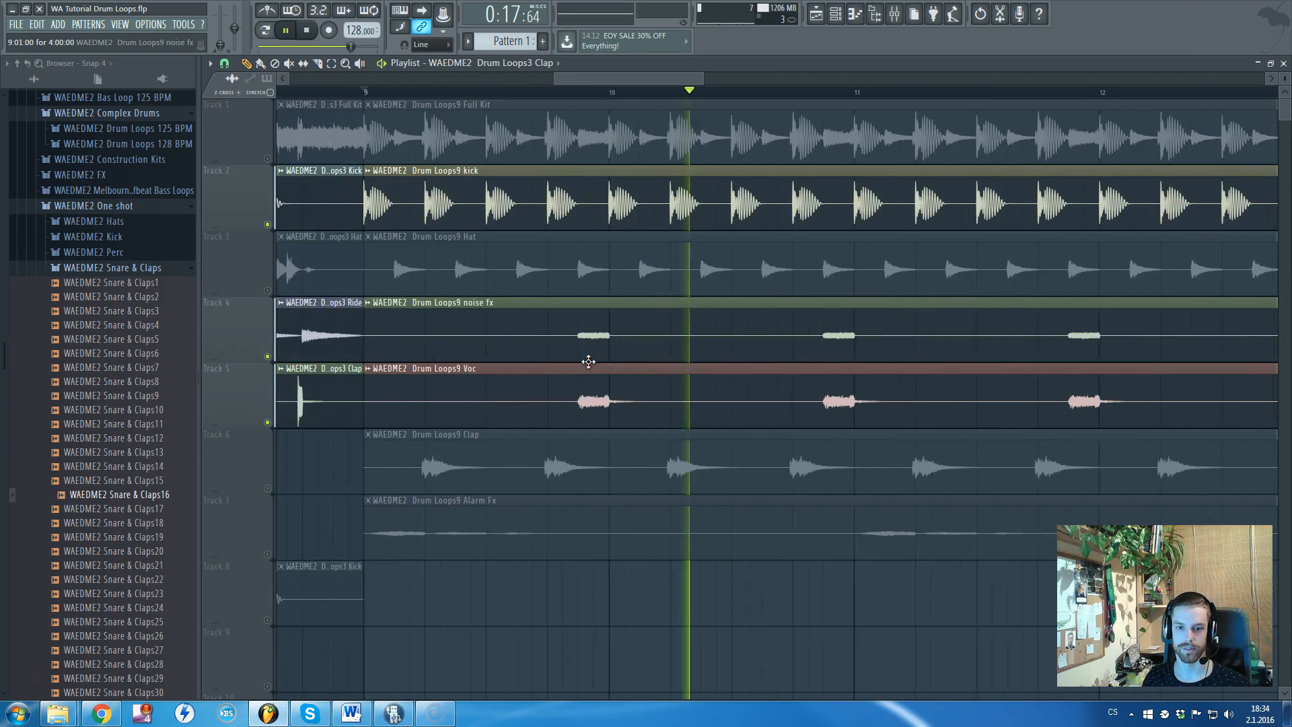
key("space")
- Unmute the Drum Loops9 Alarm Fx, Clap and Hat on Tracks 7, 6 and 3, and play all stems from bar 9
scroll(750, 403, "down", 2)
left_click(267, 554)
left_click(268, 487)
left_click(267, 290)
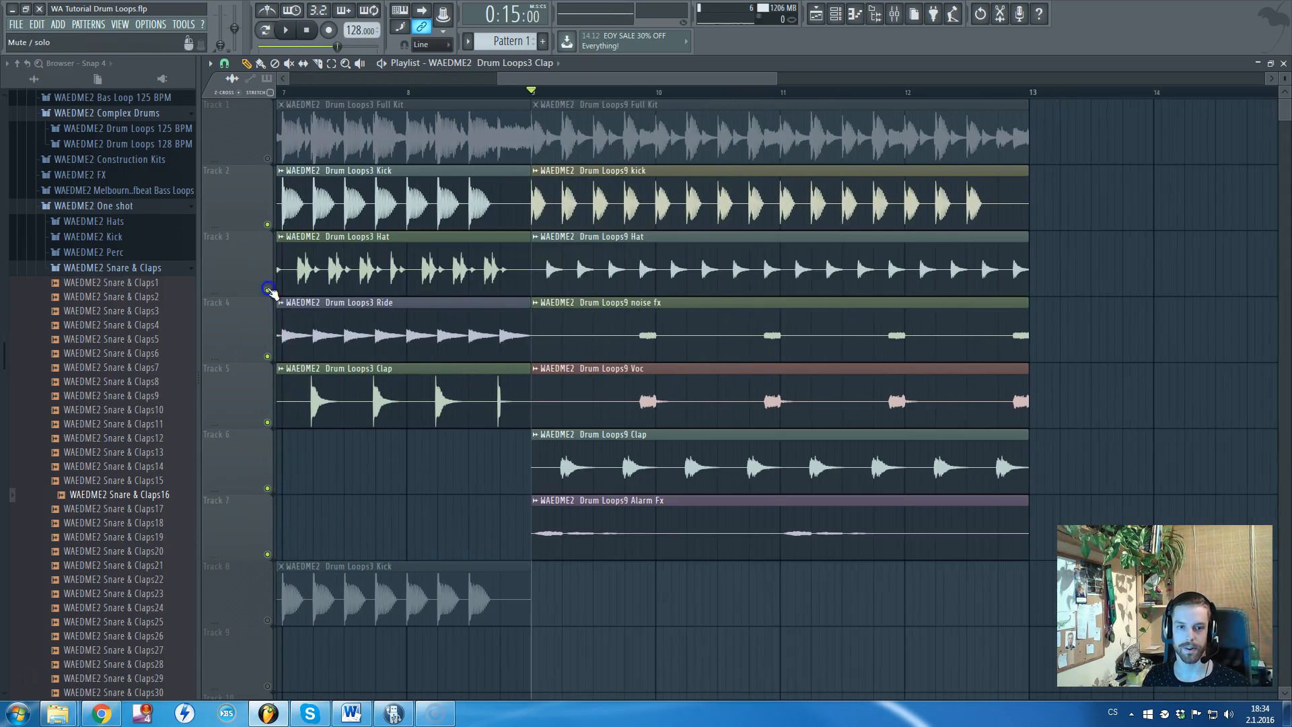
key("space")
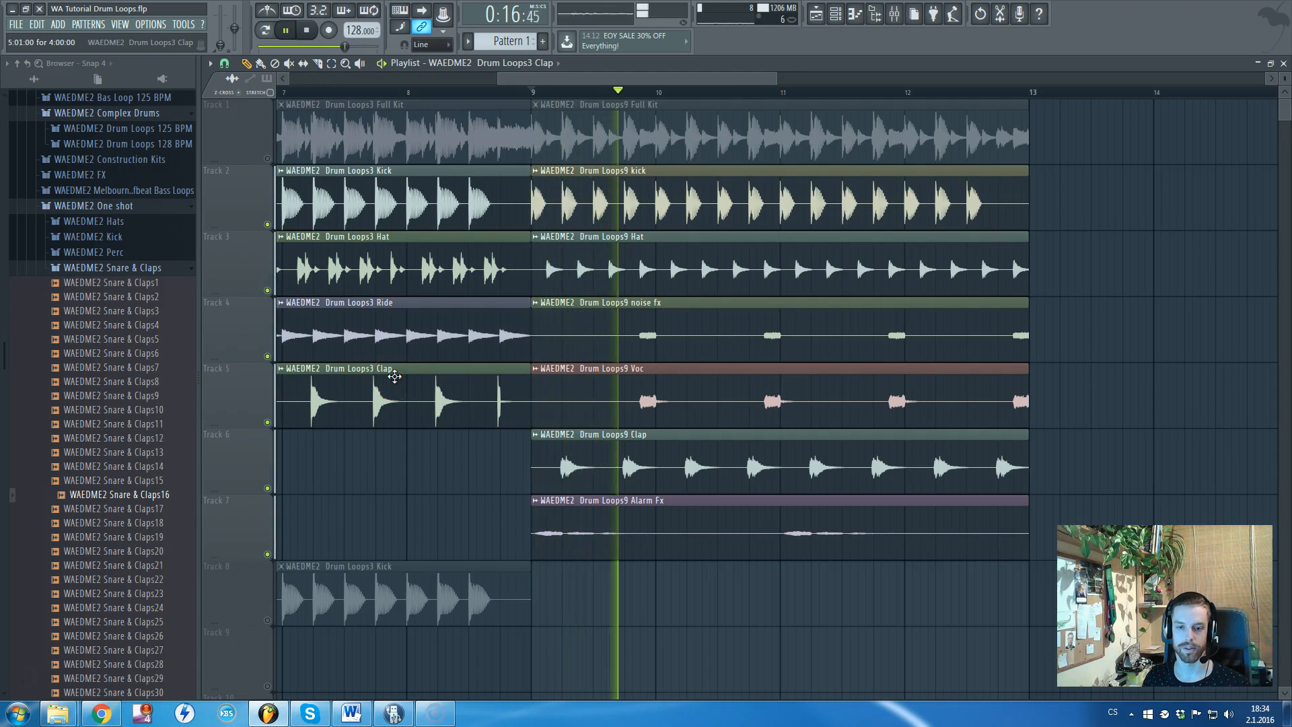
scroll(433, 326, "down", 3)
key("space")
- Place a copy of the Drum Loops3 Hat on Track 8 at bar 9 and unmute the track
left_click(371, 256)
left_click(652, 606)
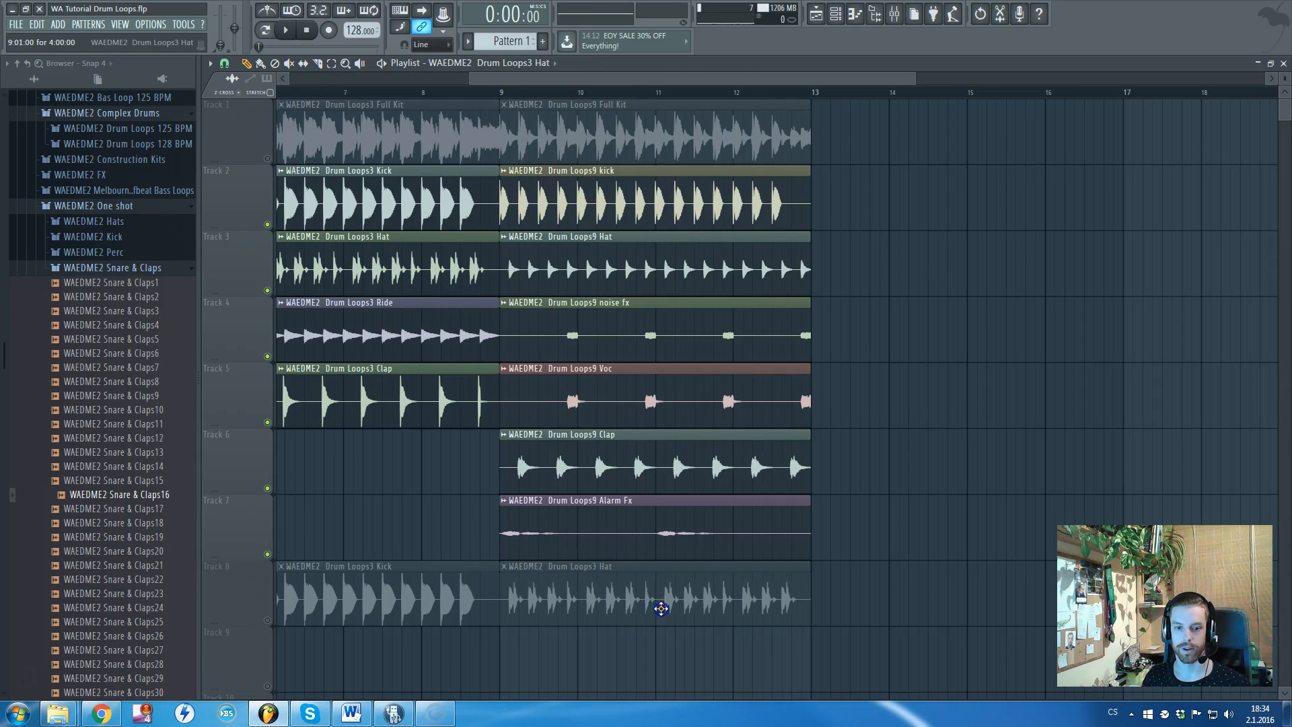
scroll(603, 609, "up", 3)
left_click(267, 619)
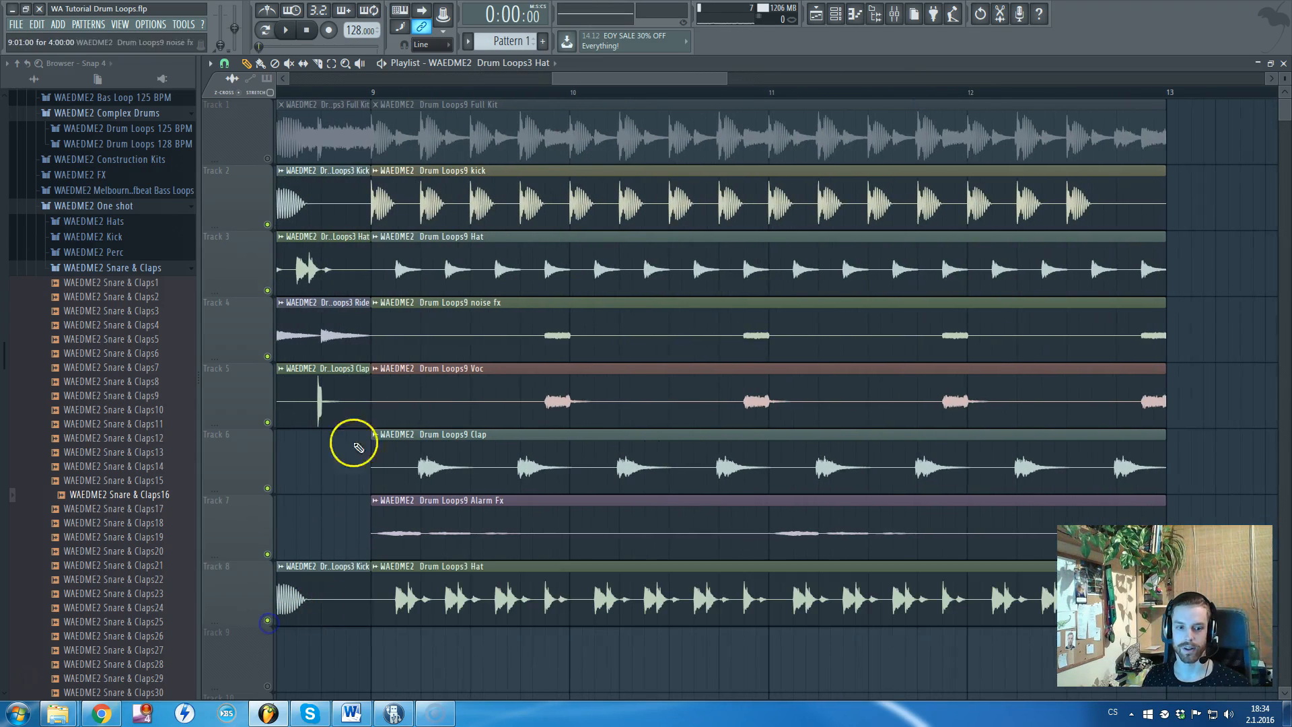
- Play the Drum Loops9 stems together with the Drum Loops3 Hat from bar 9 and mute Track 8
left_click(371, 93)
key("space")
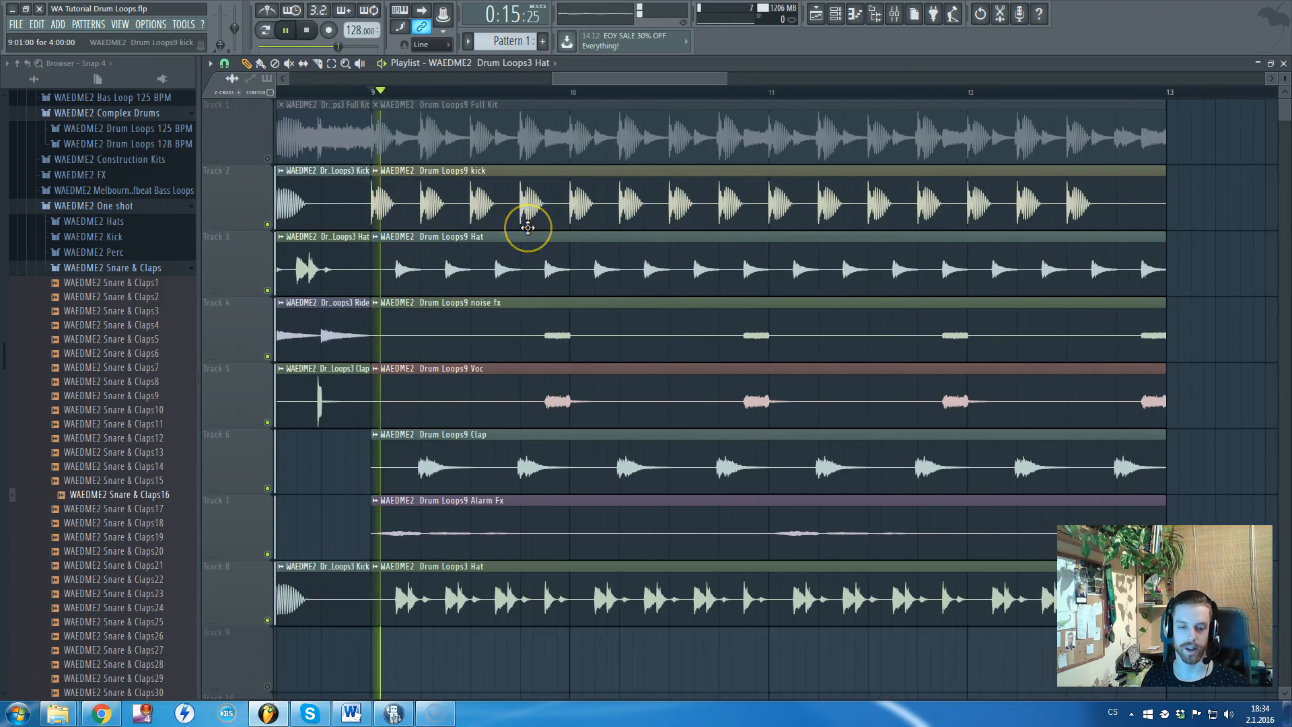
scroll(580, 473, "down", 1)
scroll(580, 472, "down", 2)
key("space")
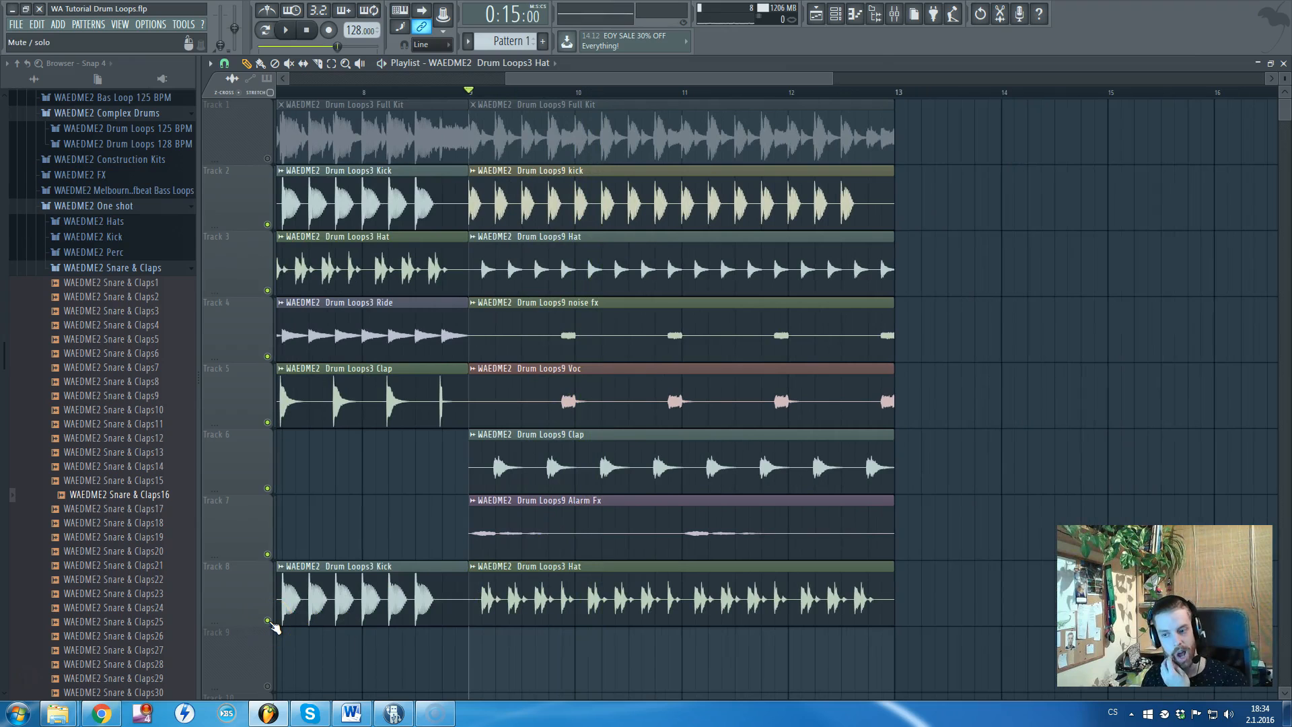
left_click(268, 620)
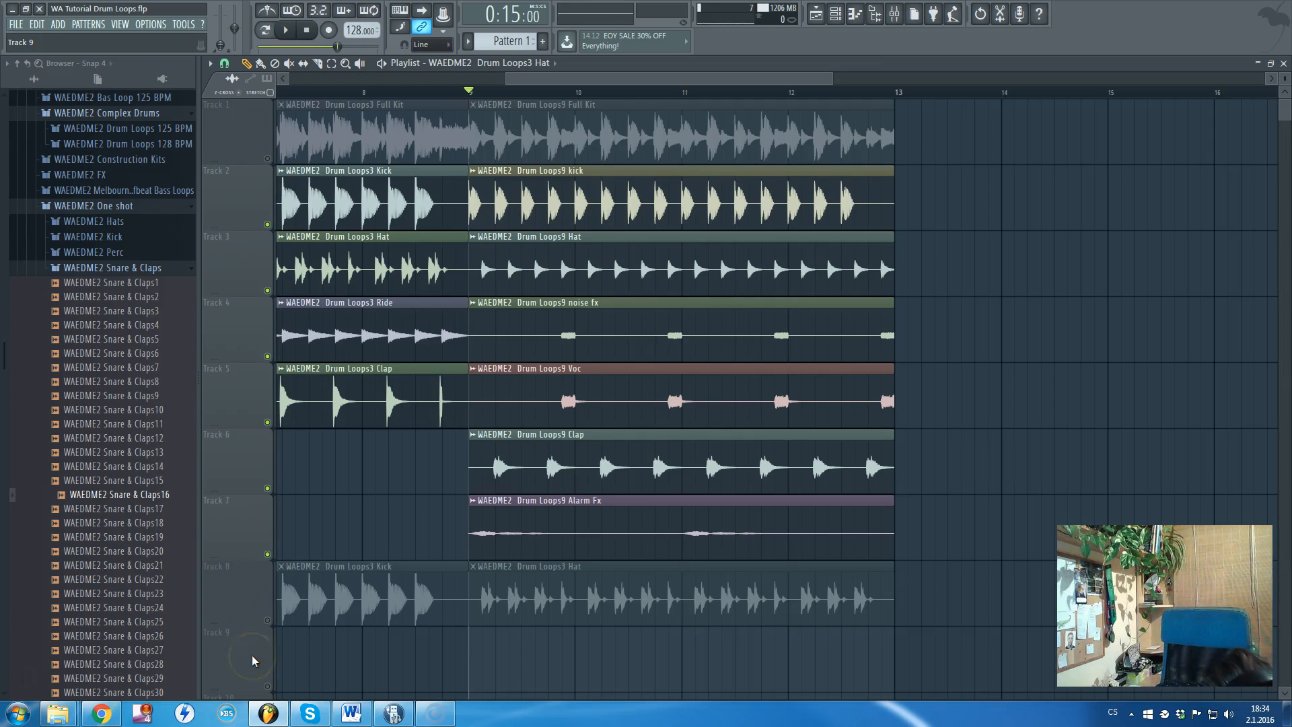
- Examine the Drum Loops9 stem arrangement and play it from bar 9 without Track 8
scroll(461, 150, "up", 3)
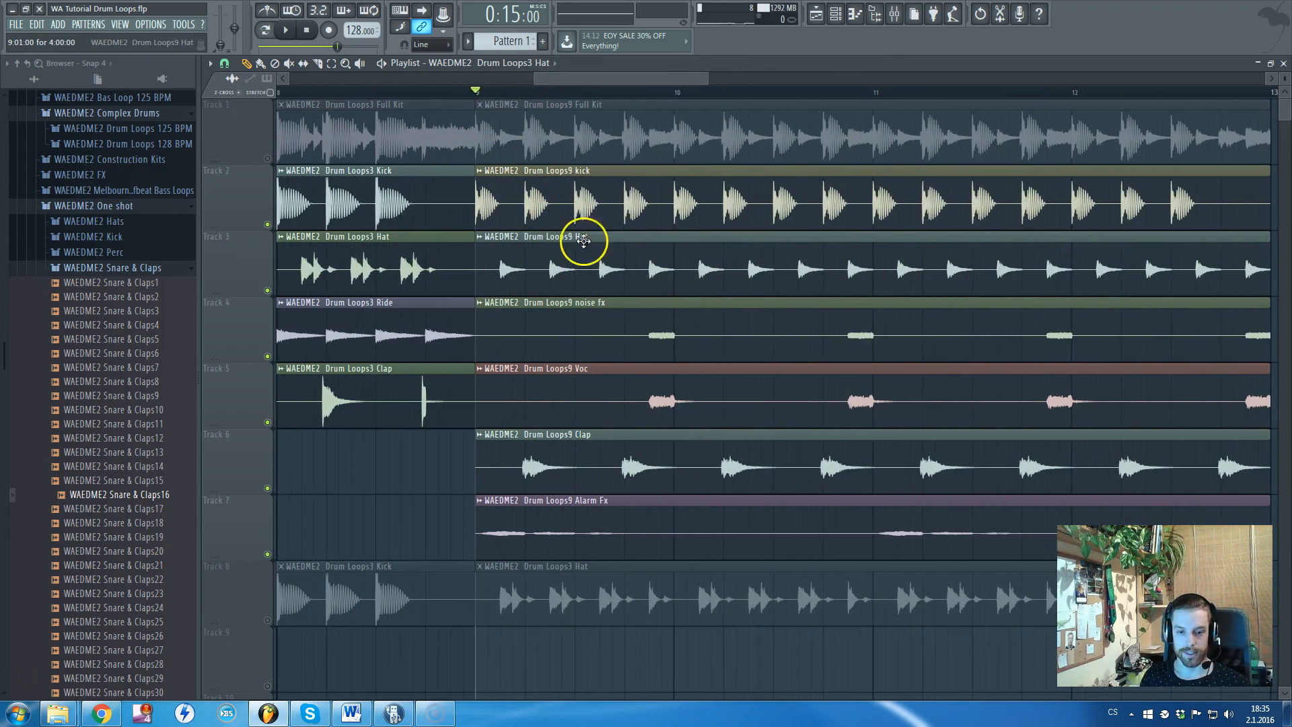
scroll(558, 329, "down", 3)
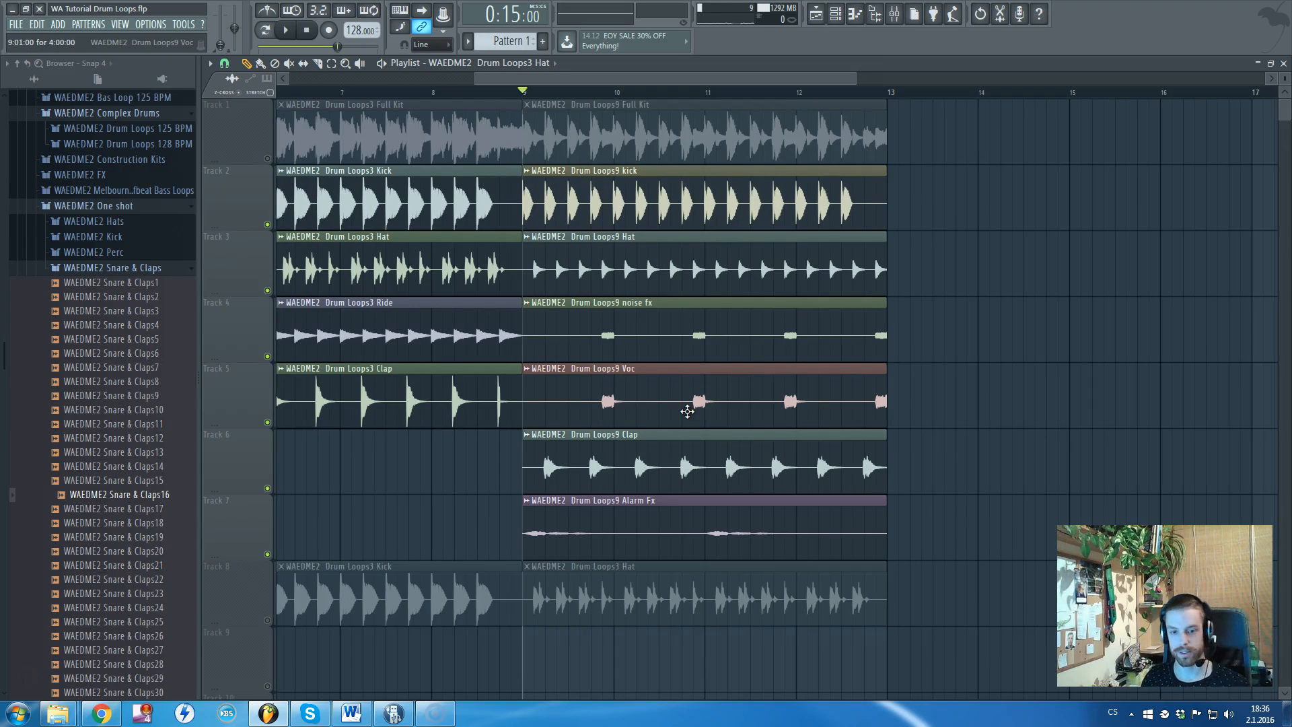
scroll(661, 439, "up", 2)
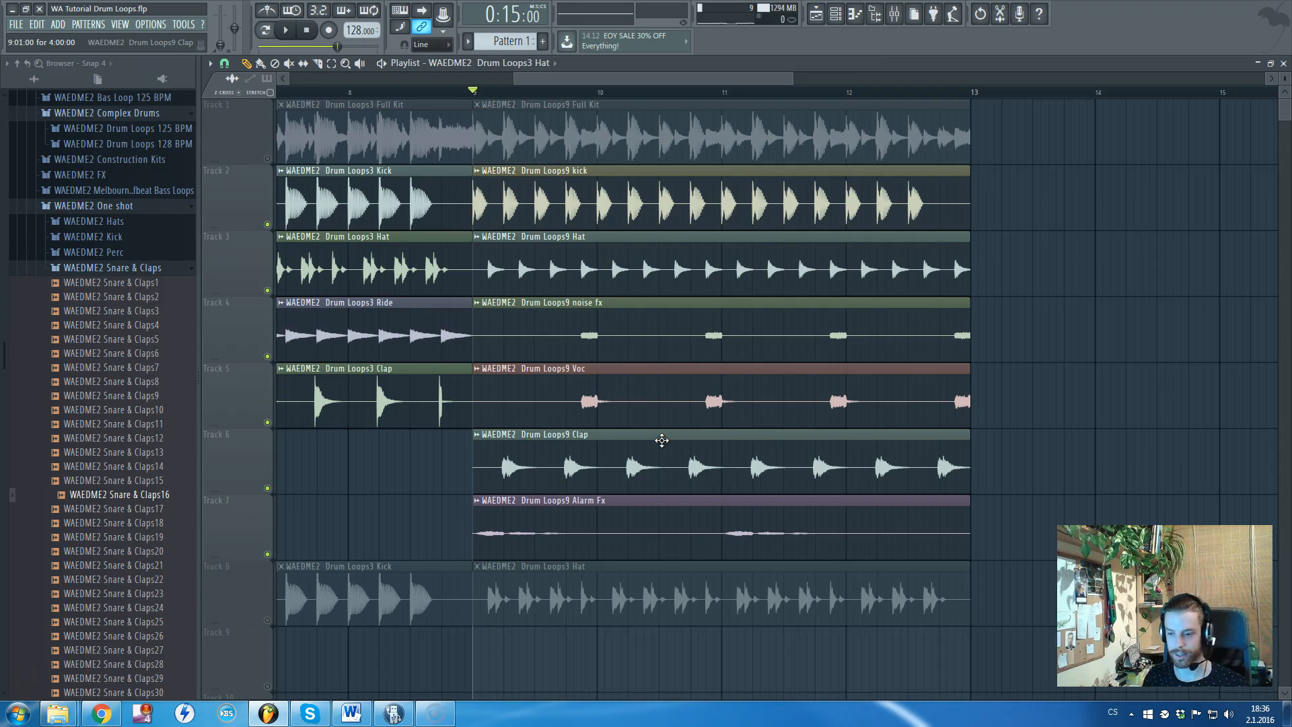
left_click(589, 79)
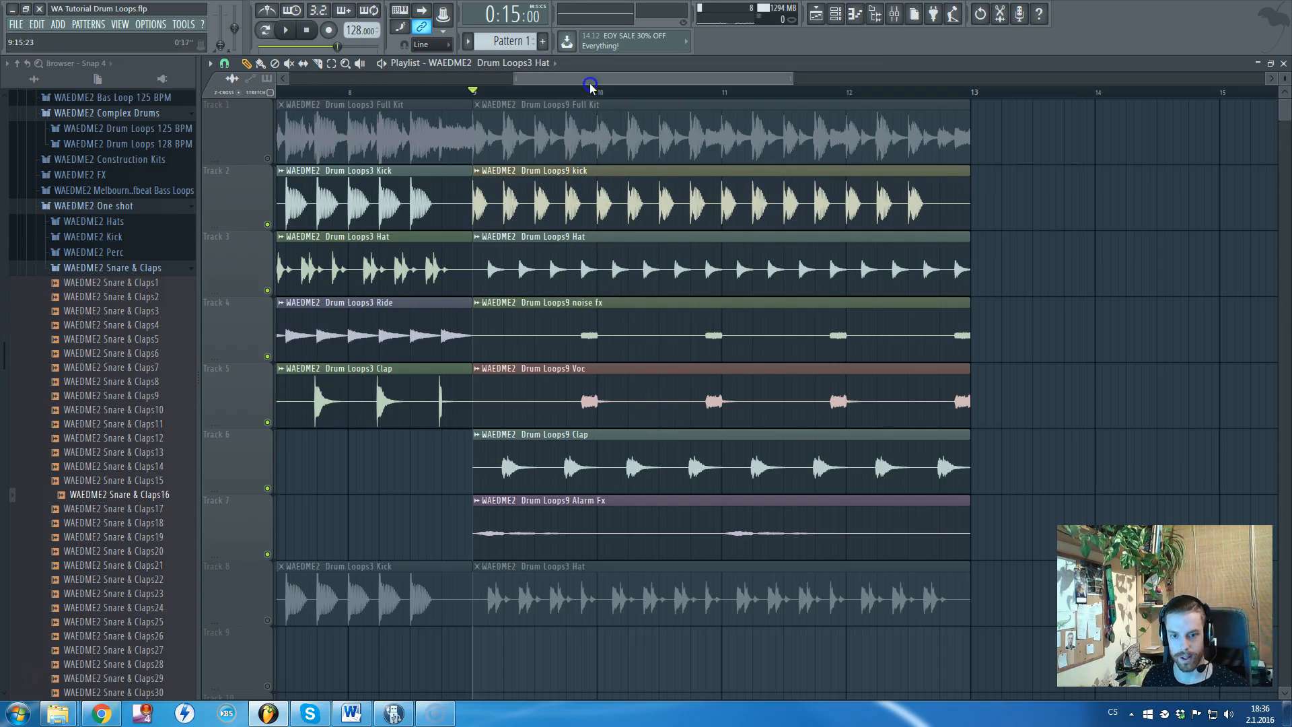
scroll(653, 377, "down", 2)
scroll(652, 376, "up", 2)
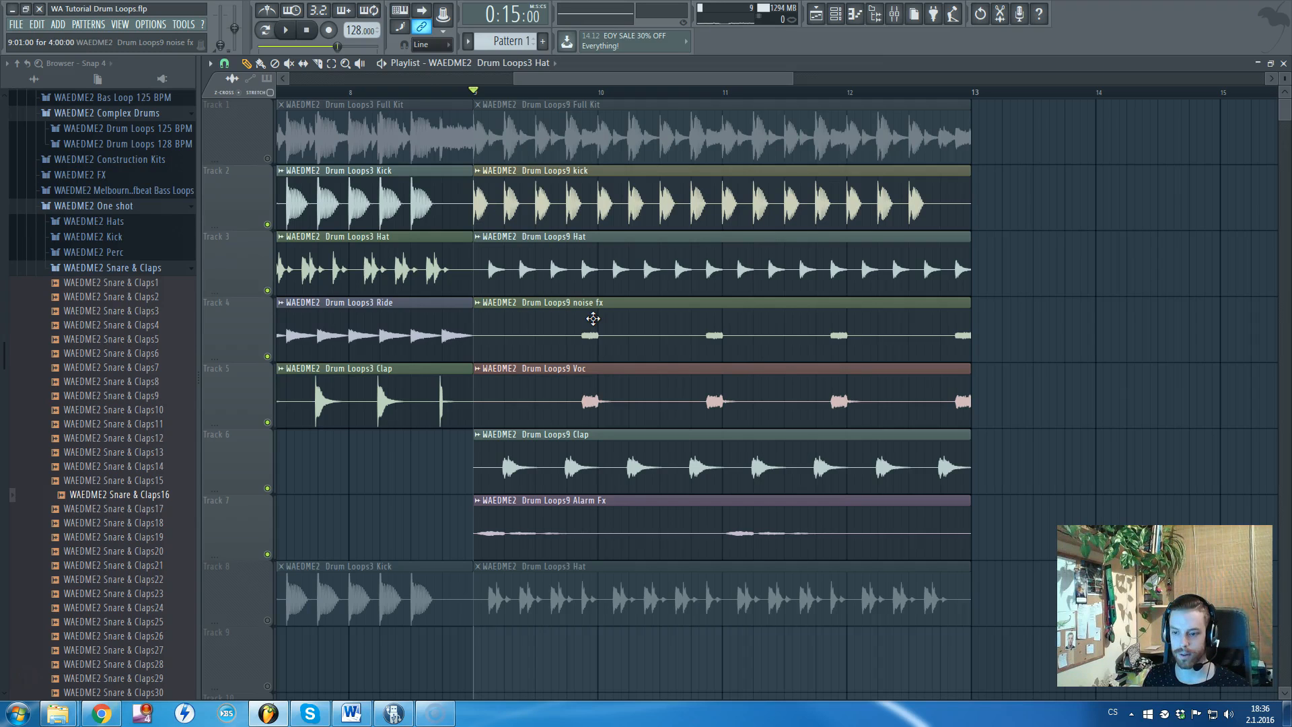
key("space")
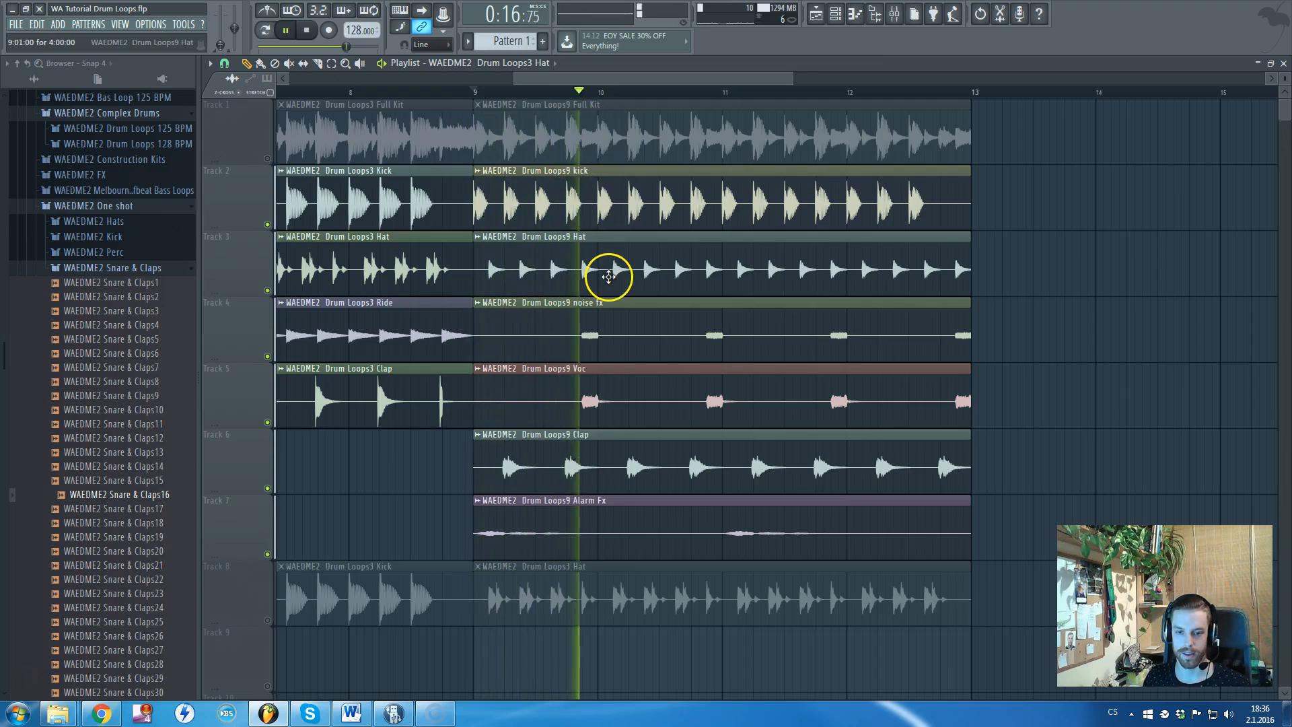
left_click_drag(664, 81, 748, 233)
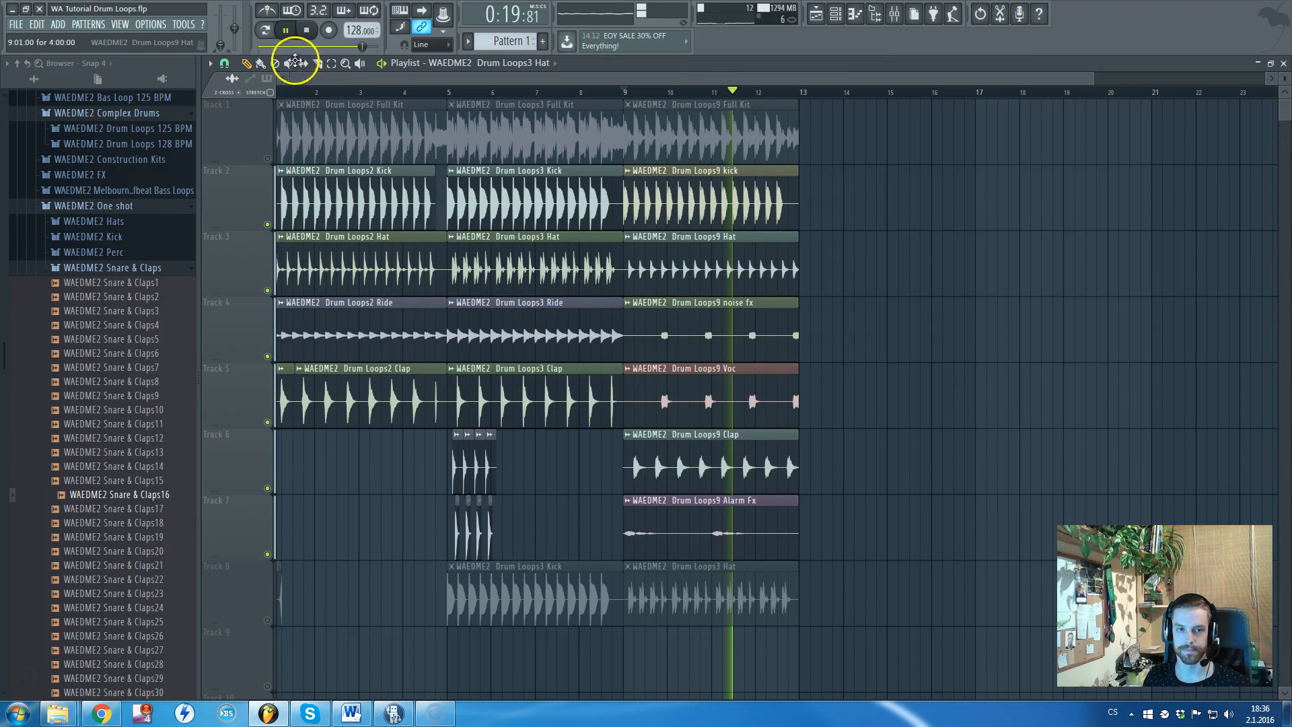
left_click(307, 31)
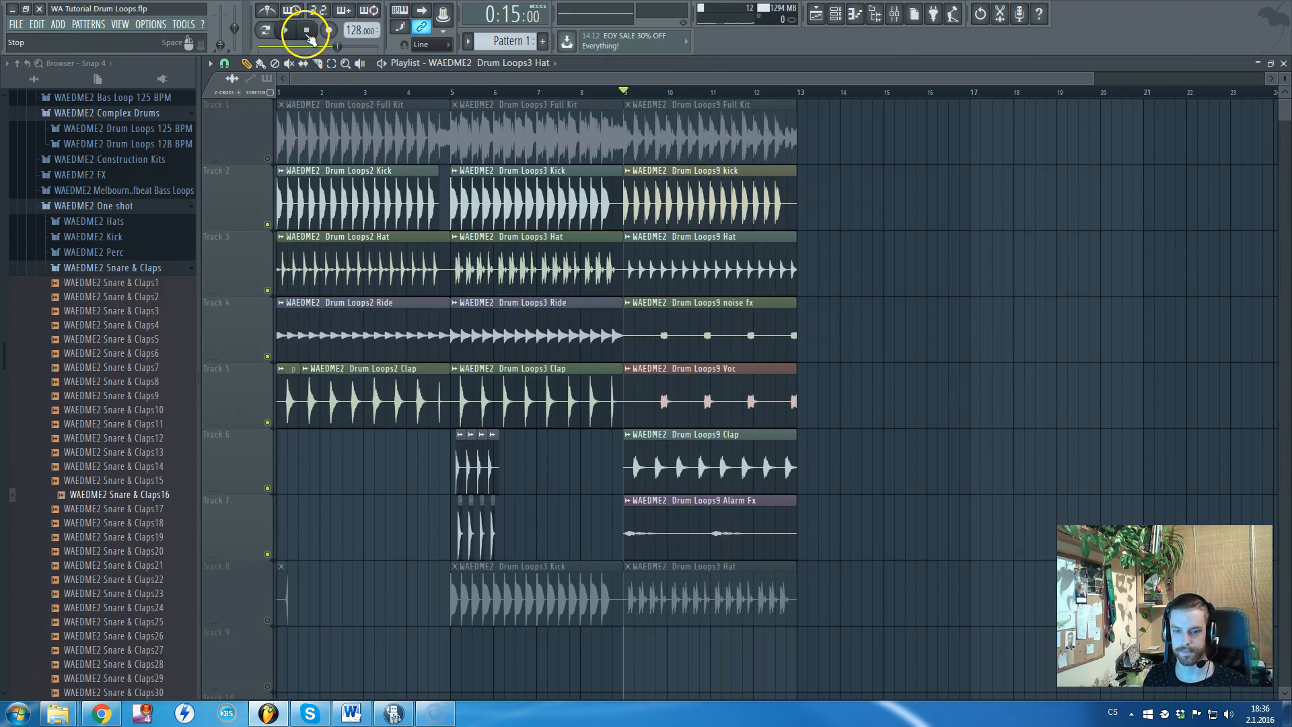
- Move the short one-shot hat clips from Tracks 6 and 7 at bar 5 to Tracks 9 and 10 in bar 1
scroll(282, 369, "up", 4)
scroll(336, 363, "down", 3)
scroll(407, 365, "down", 2)
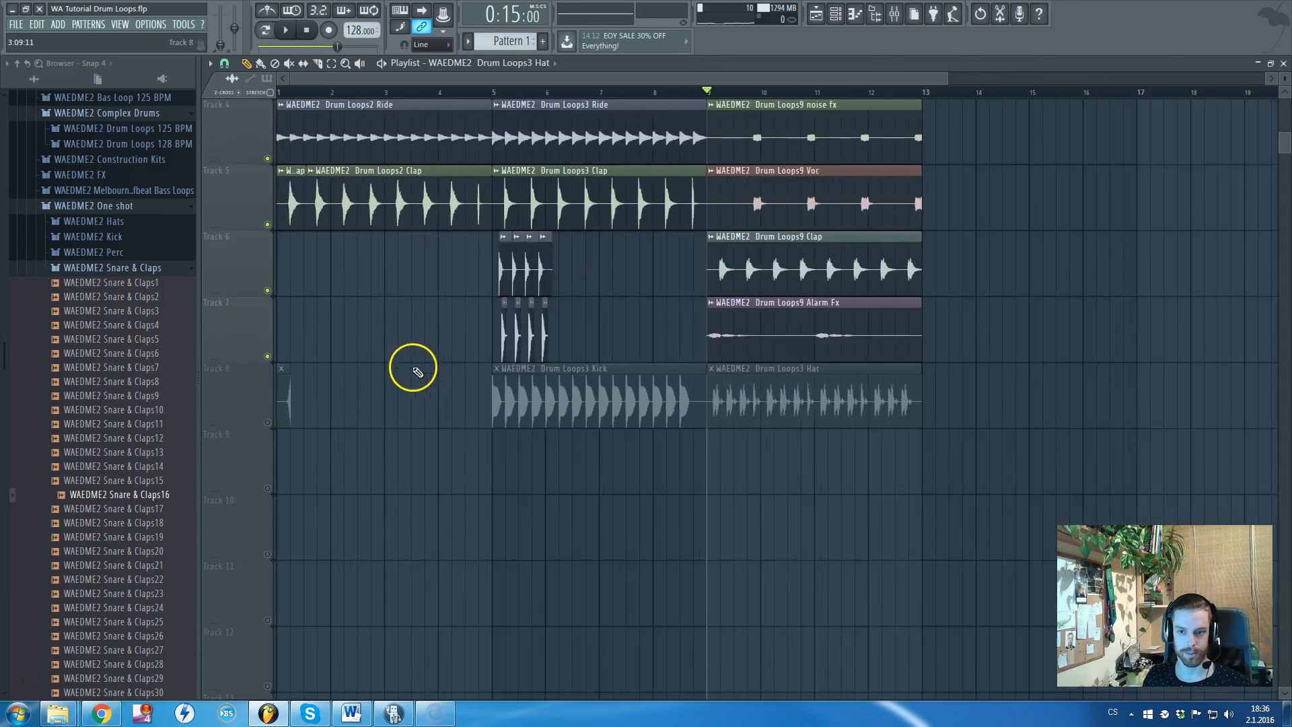
scroll(471, 417, "up", 3)
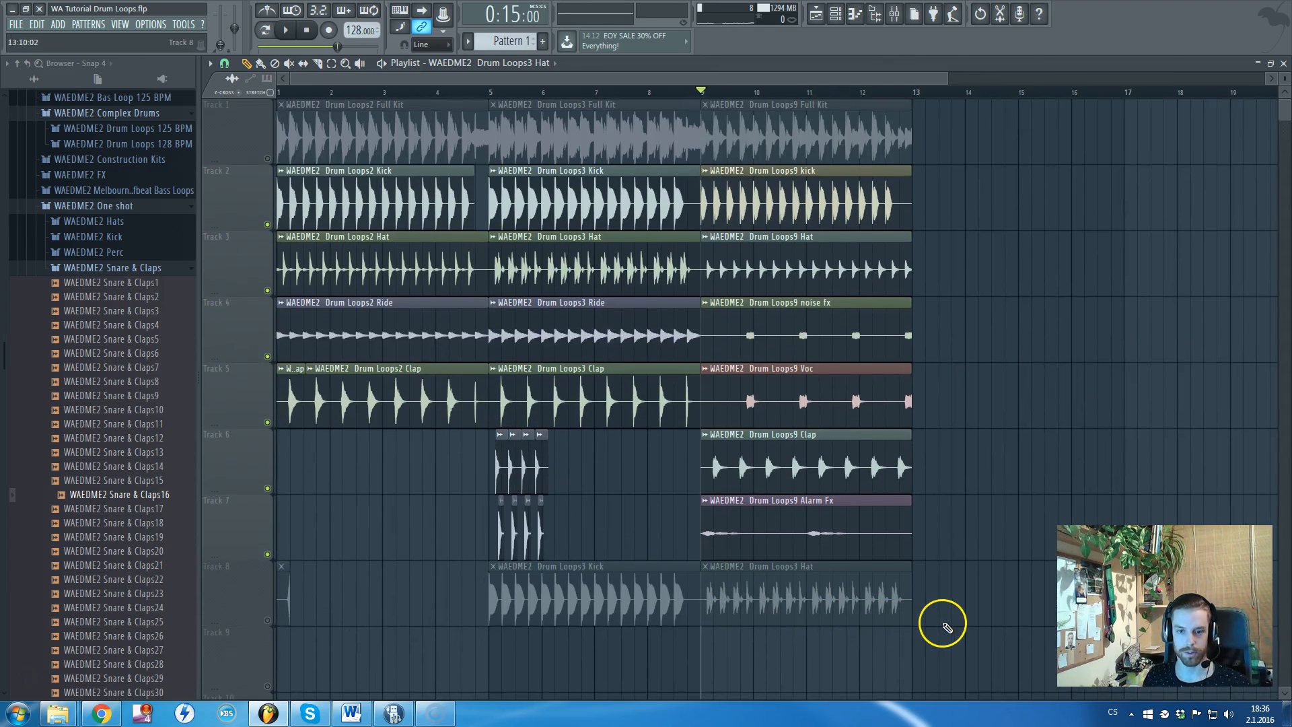
scroll(437, 512, "down", 1)
scroll(458, 520, "up", 1)
left_click_drag(635, 480, 299, 595)
scroll(478, 409, "down", 1)
scroll(296, 606, "down", 4)
scroll(296, 606, "up", 3)
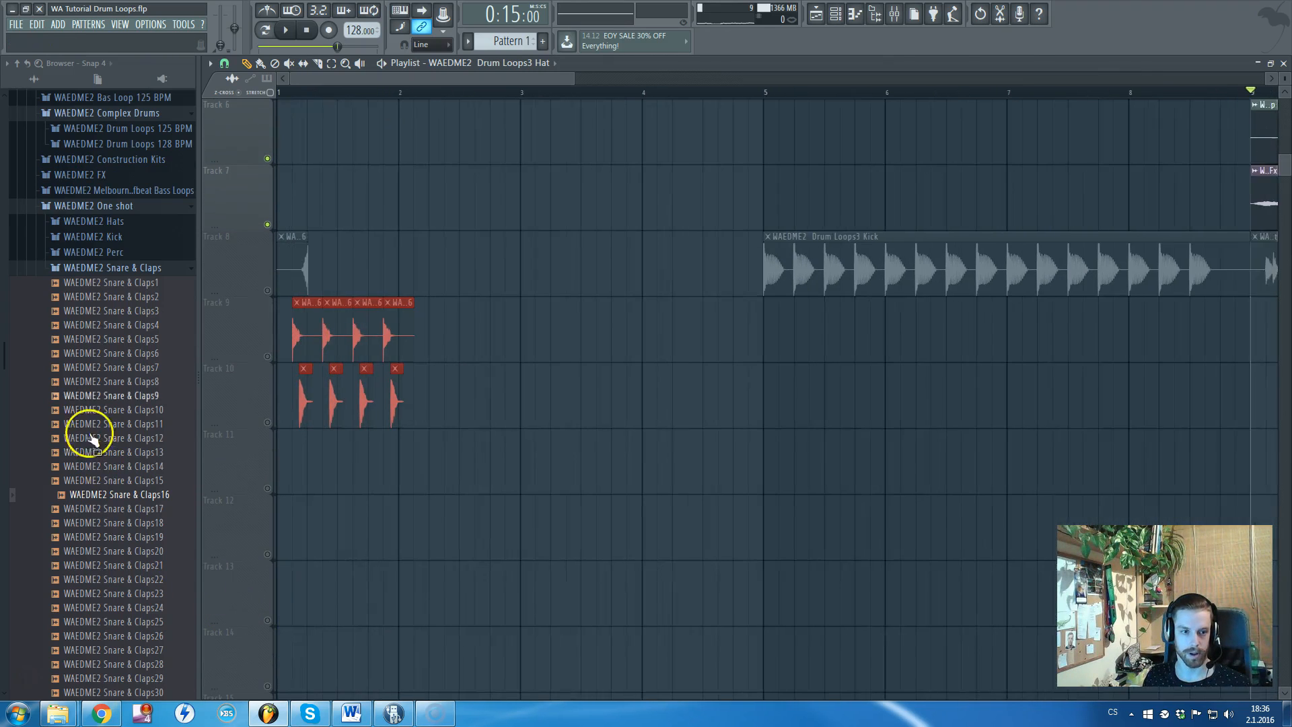
- Close the Snare & Claps folder and move the Snare & Claps16 and one-shot hat clips in bar 1 down to Tracks 10 to 12
left_click(96, 268)
scroll(610, 263, "up", 3)
scroll(610, 262, "down", 2)
left_click_drag(1142, 464, 539, 470)
scroll(296, 488, "up", 3)
scroll(404, 437, "down", 6)
scroll(471, 414, "up", 4)
scroll(468, 431, "up", 1)
left_click_drag(502, 525, 308, 503)
scroll(289, 346, "up", 3)
scroll(310, 502, "down", 1)
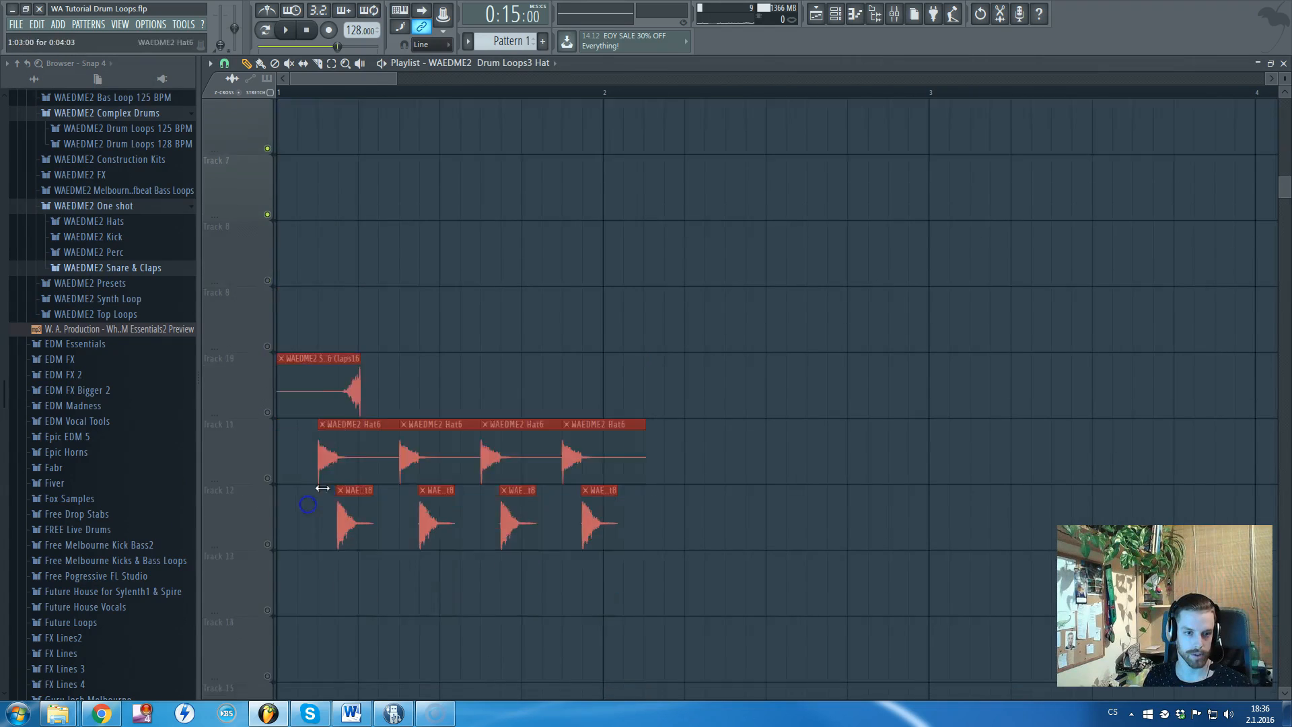
scroll(322, 487, "down", 2)
scroll(128, 355, "up", 3)
- Preview samples in the WAEDME2 Kick folder and place WAEDME2 Kick17 at bar 1 on Track 9
left_click(124, 404)
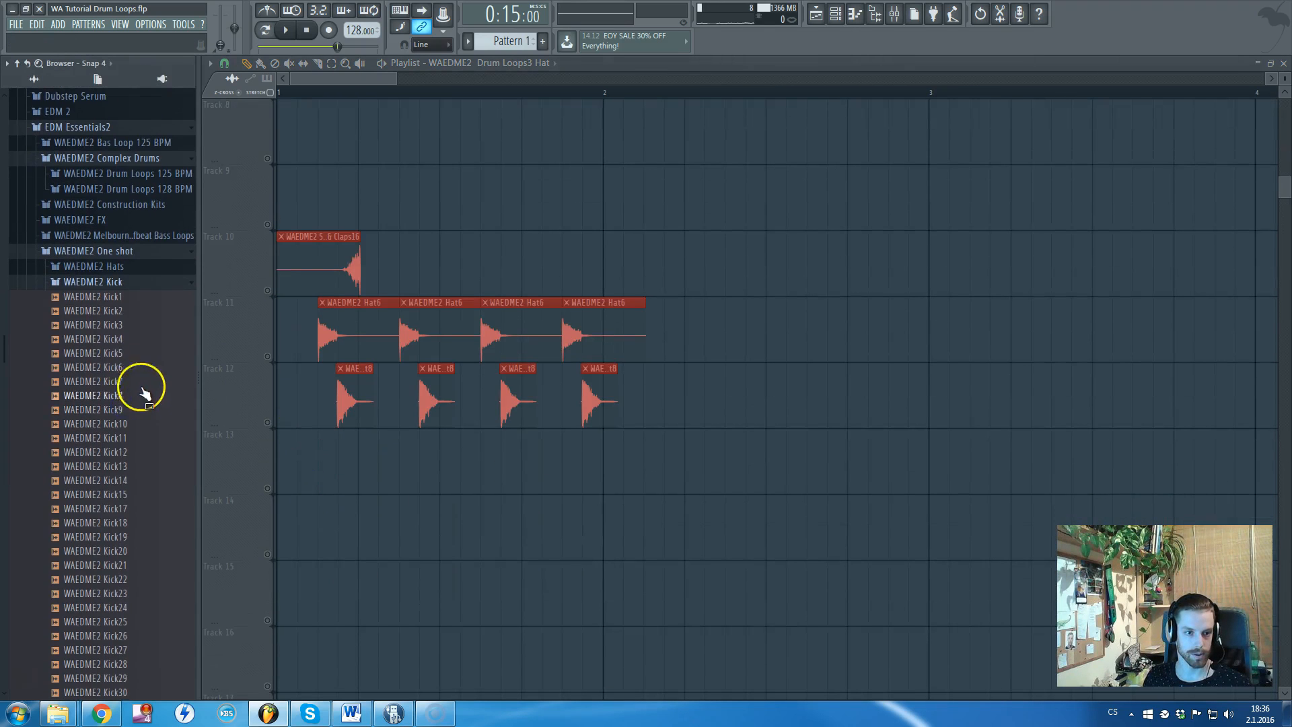
scroll(125, 404, "up", 2)
mouse_move(125, 414)
left_mouse_down()
mouse_move(128, 425)
mouse_move(127, 413)
left_mouse_up()
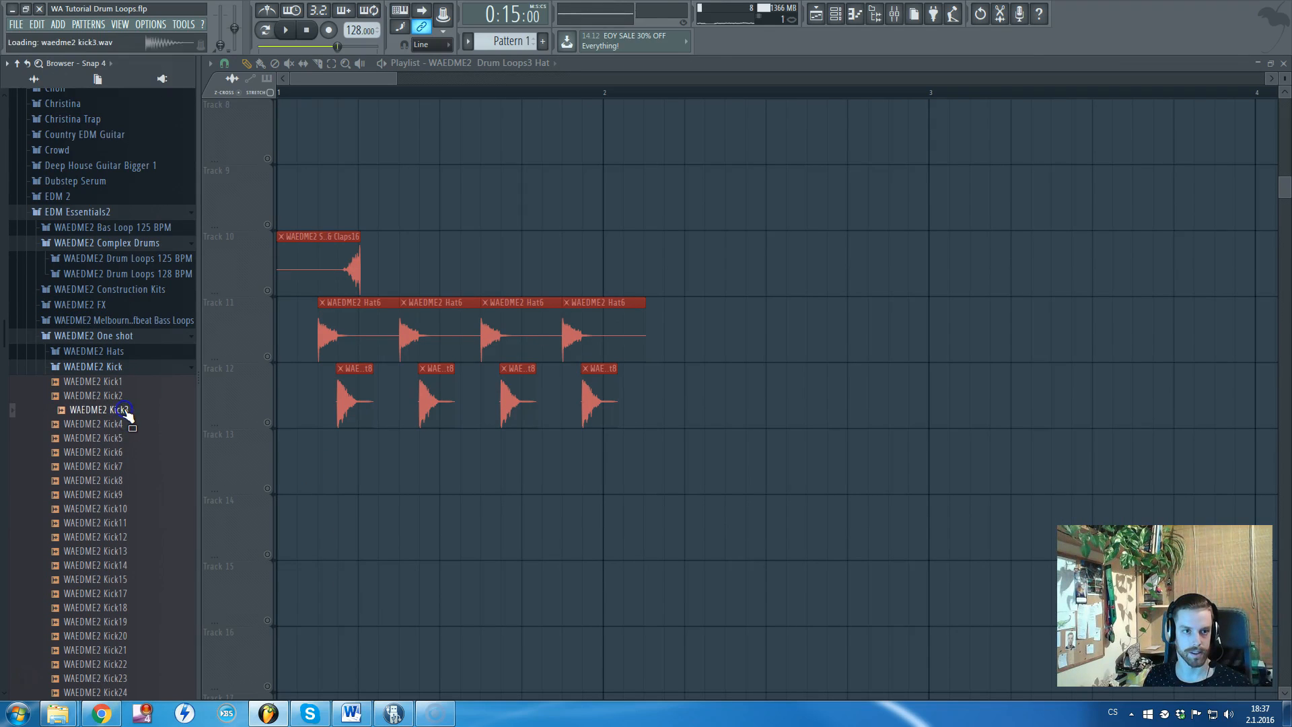
left_click_drag(143, 506, 141, 600)
left_click_drag(399, 228, 279, 202)
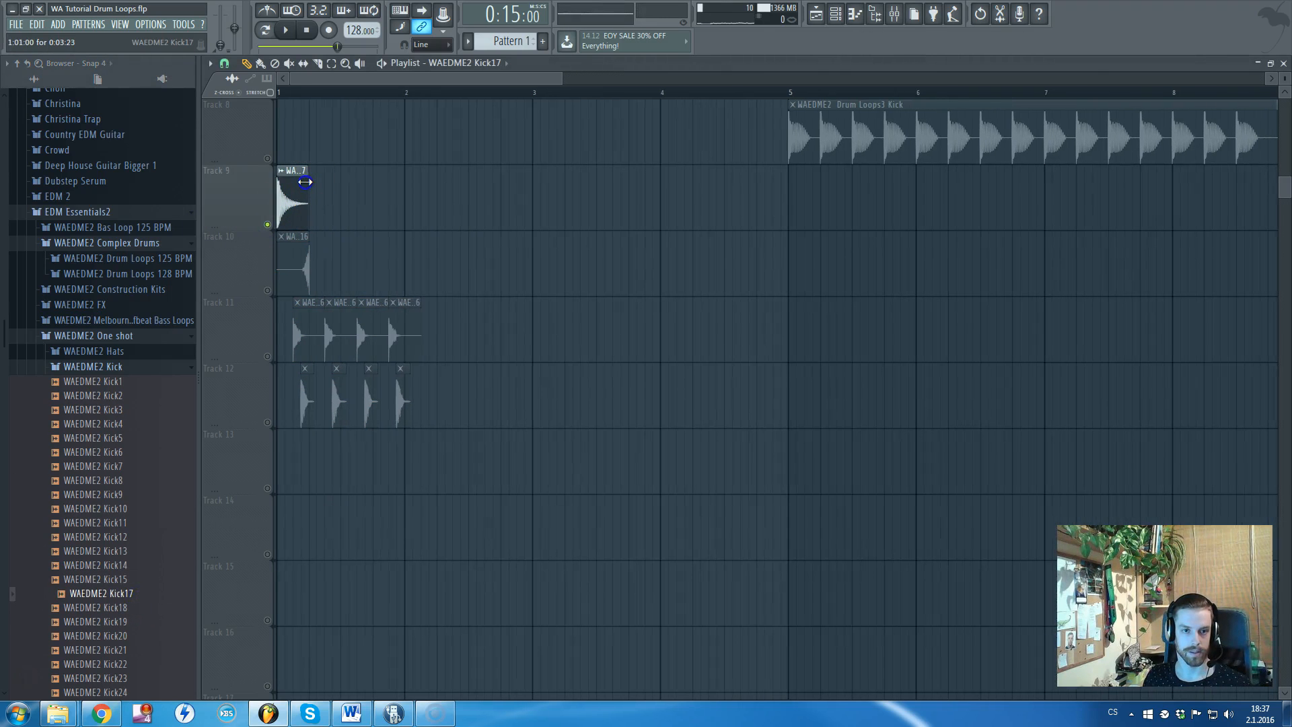
- Repeat the Kick17 clip on each beat of Track 9 up to bar 4's third beat and select bars 1 to 4 for playback
scroll(308, 185, "up", 2)
left_click(312, 194)
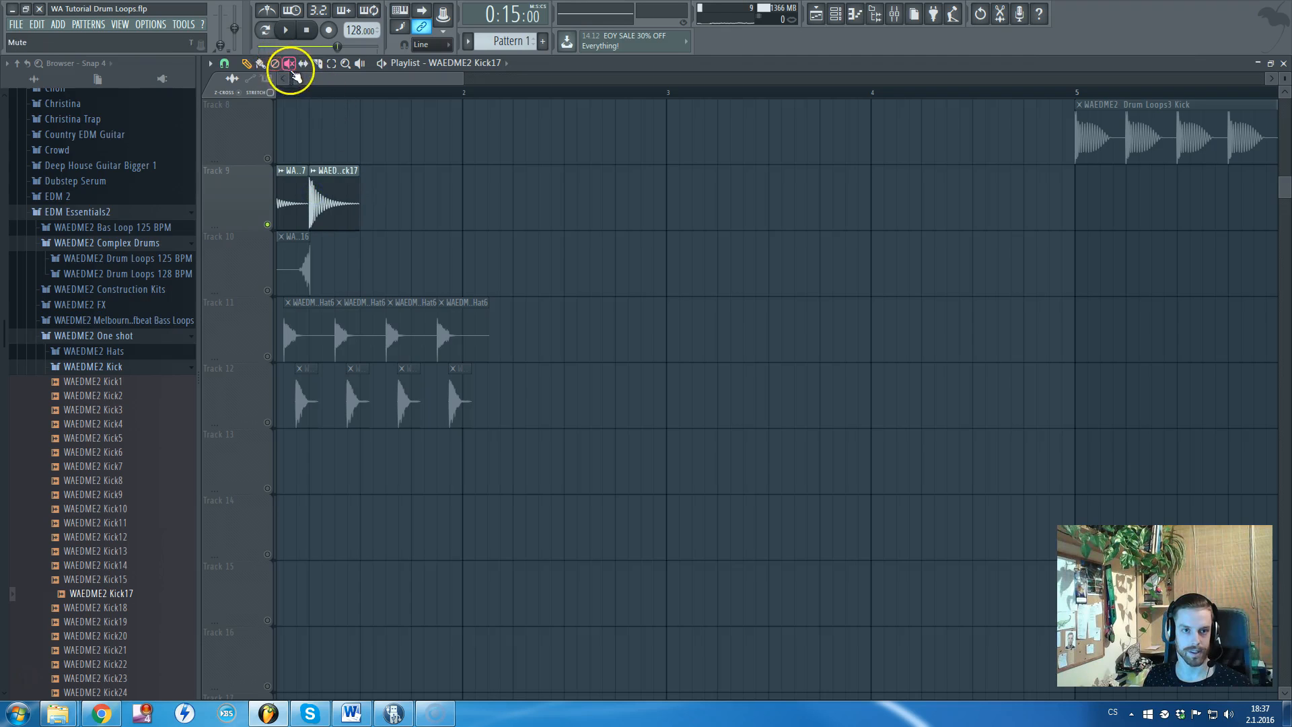
left_click_drag(366, 208, 1055, 208)
scroll(1040, 100, "down", 1)
left_click_drag(1021, 95, 10, 222, "ctrl")
left_click(629, 443)
right_click(633, 449)
scroll(259, 453, "up", 3)
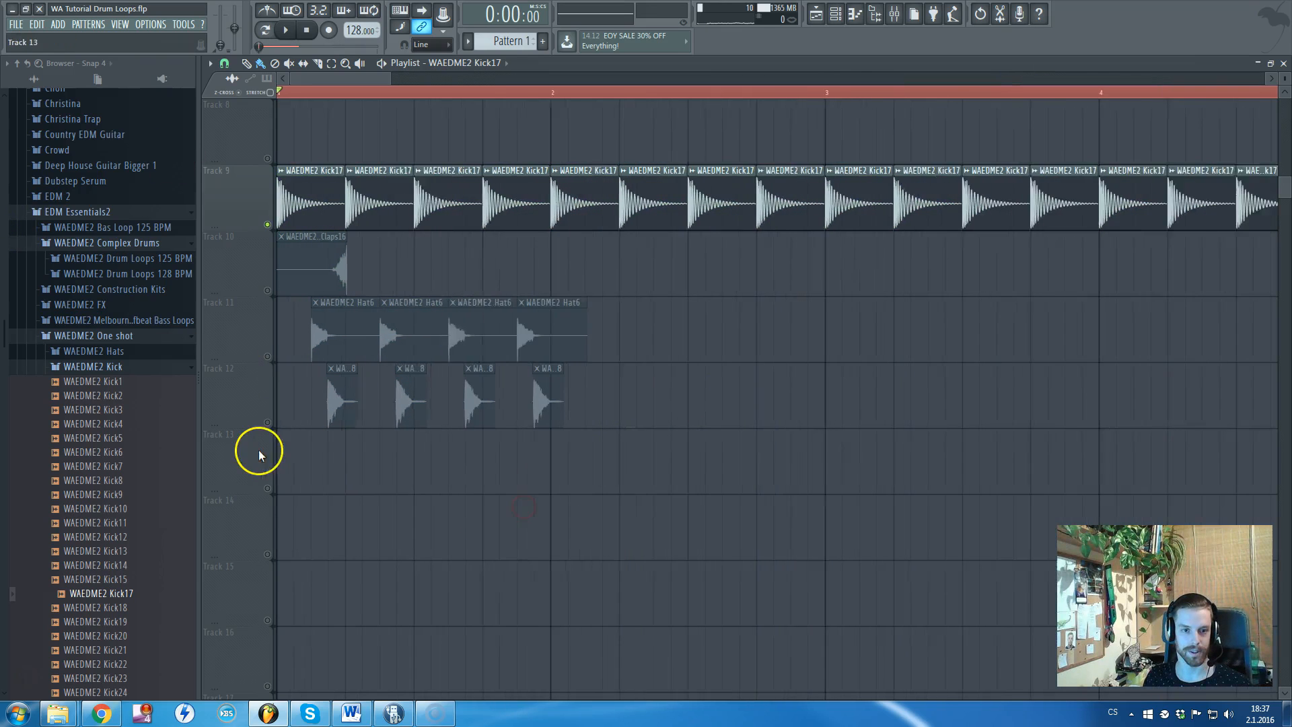
- Move the muted Snare & Claps16 and hat clips down to Tracks 13 to 15
left_click_drag(713, 493, 325, 231, "ctrl")
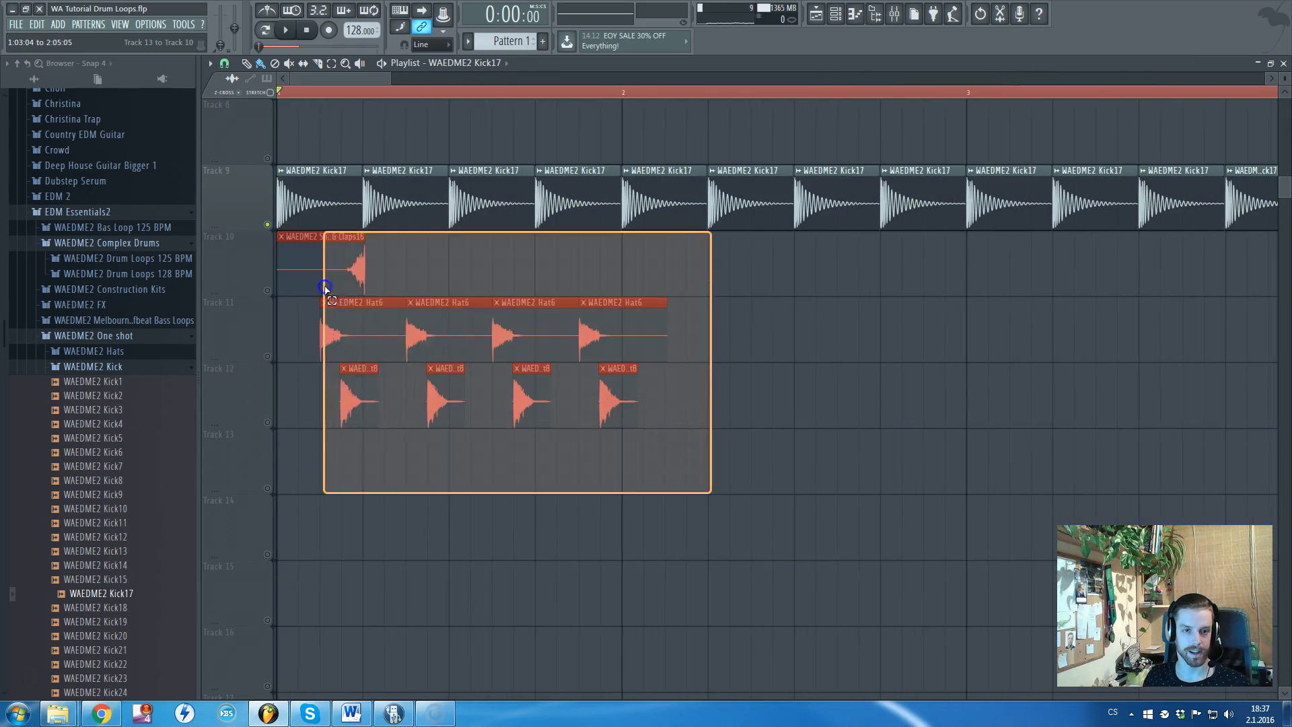
left_click_drag(303, 283, 300, 481)
scroll(304, 484, "down", 1)
- Preview one-shots in the WAEDME2 Snare & Claps folder, including Claps17 and Claps19
left_click(78, 367)
scroll(139, 427, "up", 3)
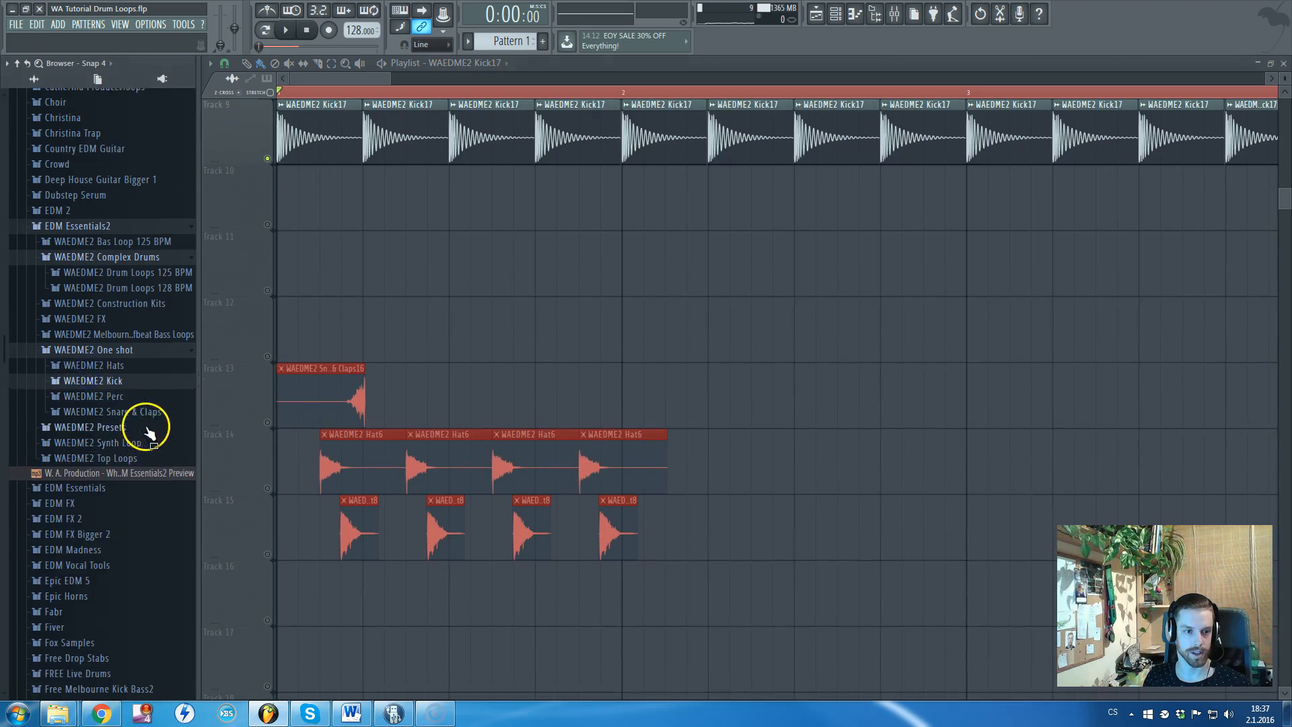
left_click(150, 483)
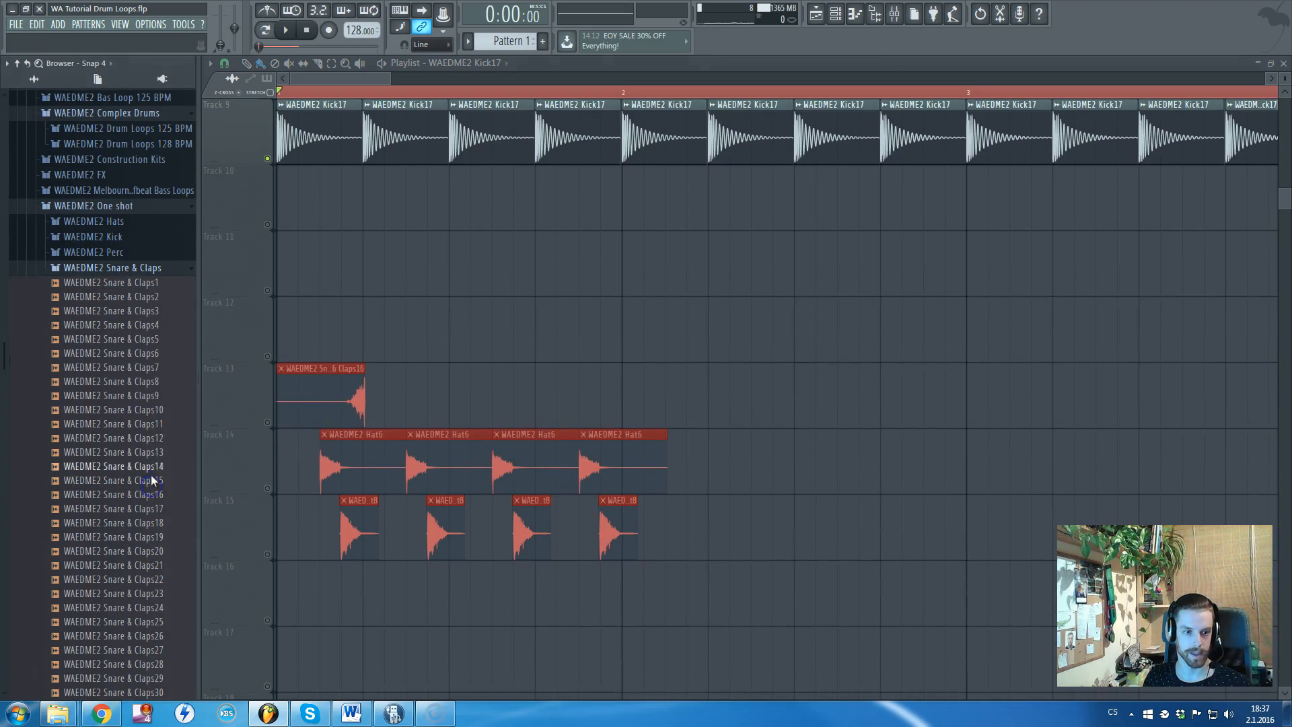
left_click_drag(134, 355, 438, 315)
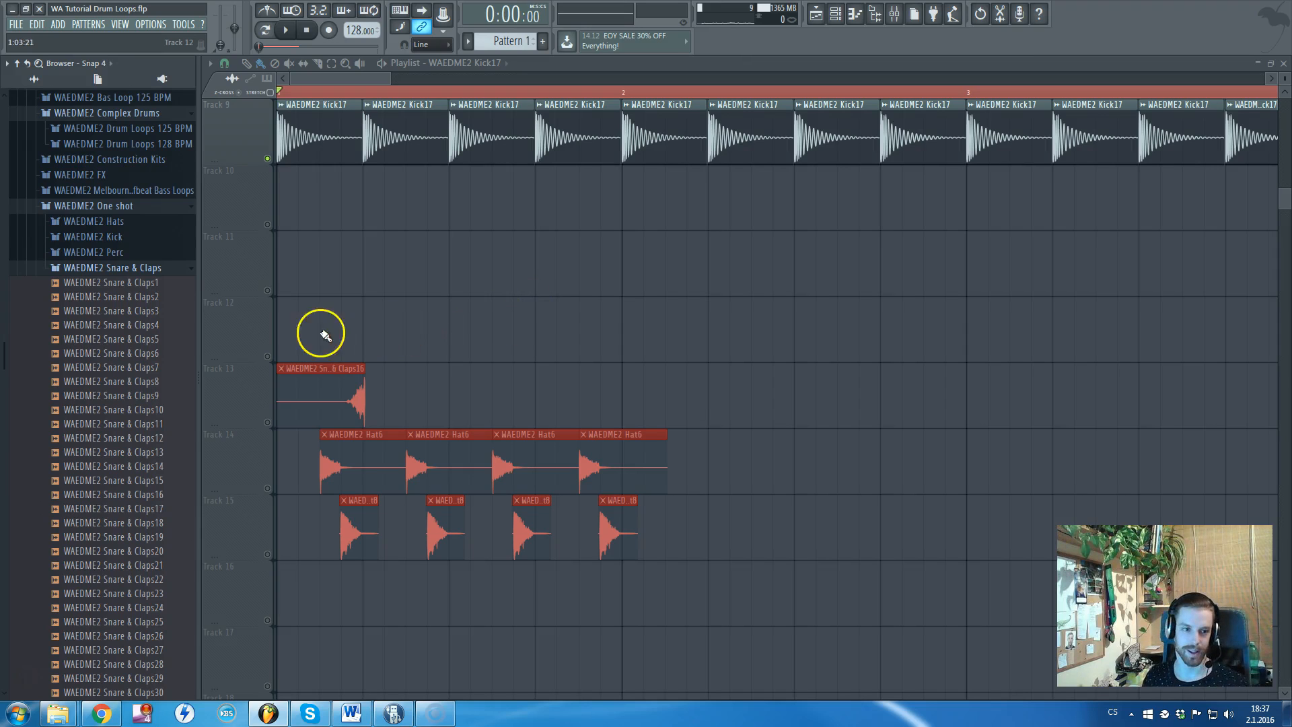
left_click(155, 325)
left_click_drag(160, 370, 164, 514)
scroll(156, 518, "down", 1)
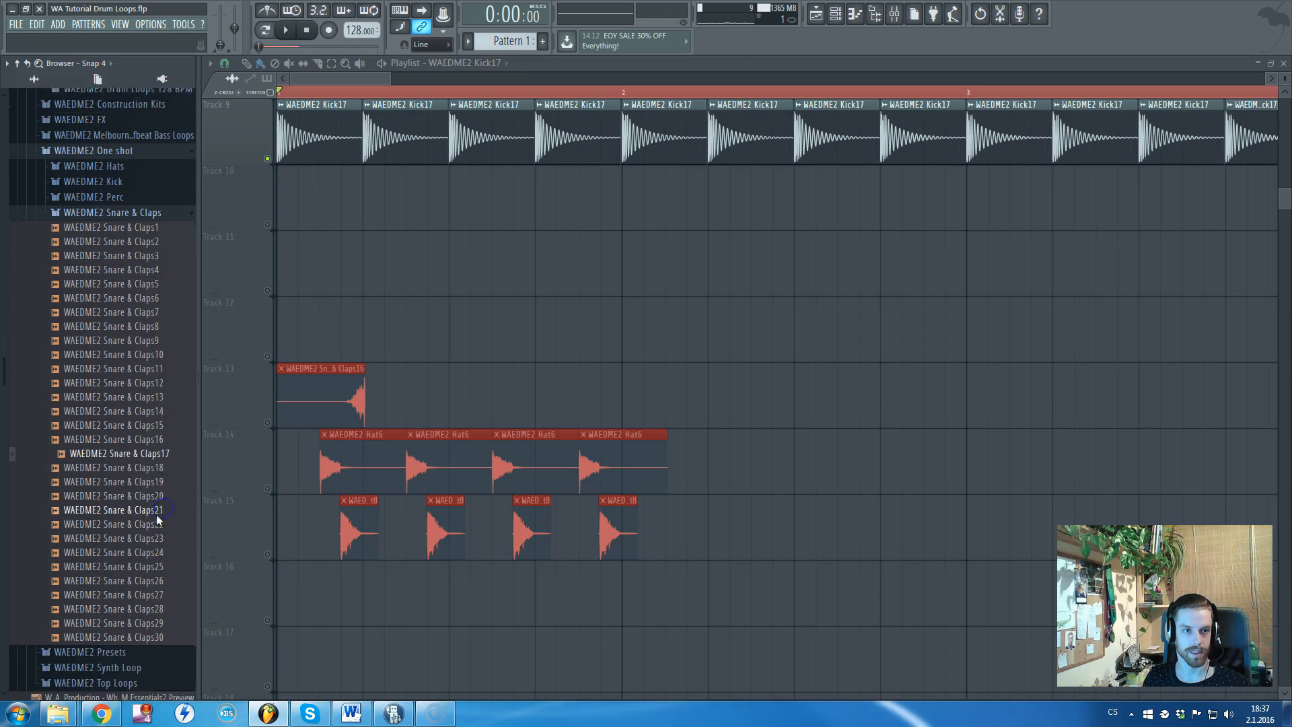
scroll(156, 518, "down", 1)
left_click(152, 453)
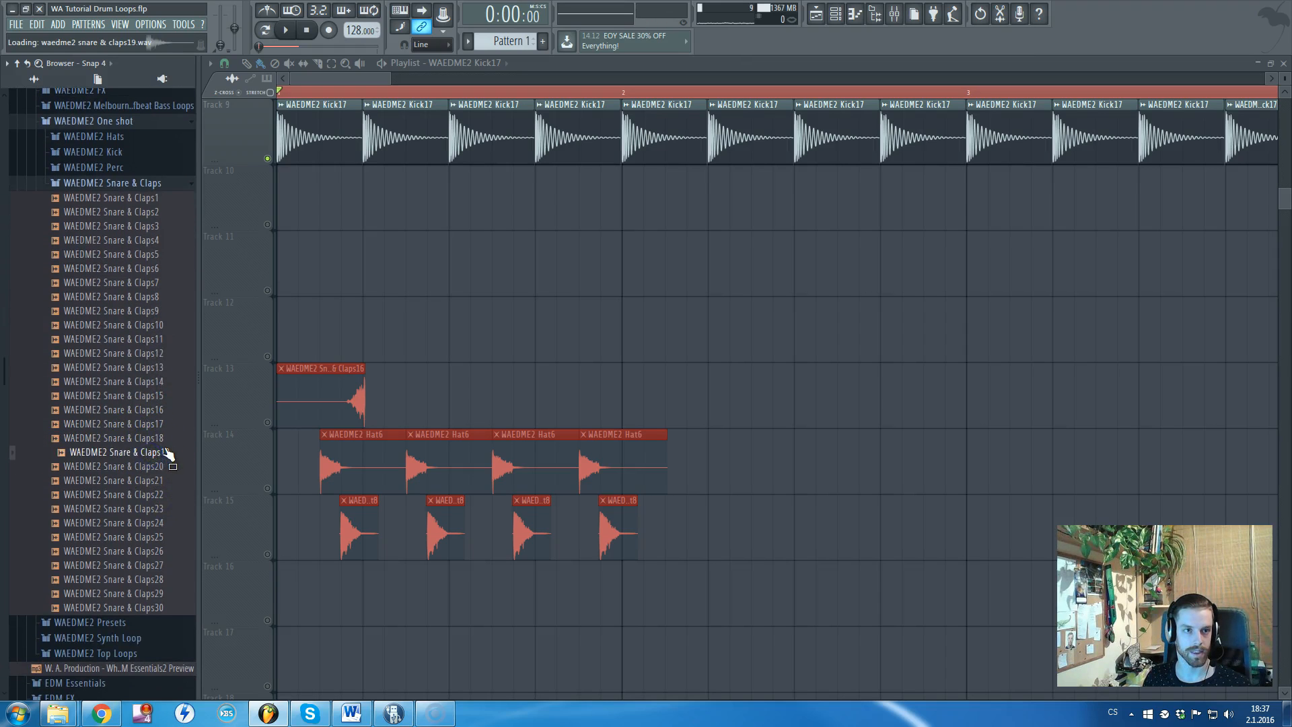
- Place WAEDME2 Snare & Claps18 just before the second beat of bar 1 on Track 10 and unmute the track
left_click_drag(168, 444, 658, 196)
scroll(369, 239, "up", 2)
scroll(411, 201, "down", 3)
left_click(268, 225)
- Duplicate and align the Snare & Claps18 clips on Track 10 so they hit beats 2 and 4 through bar 4
scroll(658, 196, "down", 3)
left_click_drag(778, 283, 363, 211)
key("ctrl+b")
left_click_drag(607, 206, 622, 206)
left_click_drag(858, 226, 365, 210)
key("ctrl+b")
left_click_drag(857, 193, 872, 195)
- Mute the Drum Loops2 stems on Tracks 2 to 5 and play the Kick17 and Snare & Claps18 pattern from bar 1
scroll(758, 321, "up", 8)
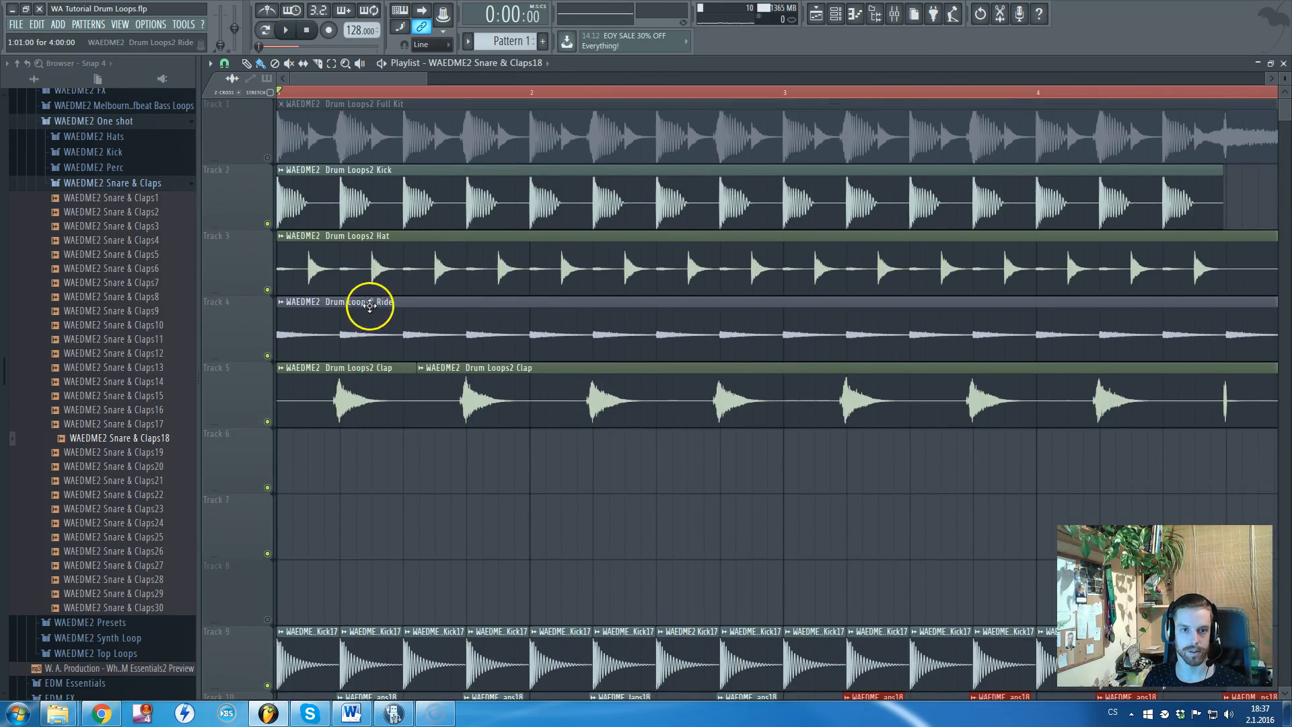
left_click(268, 422)
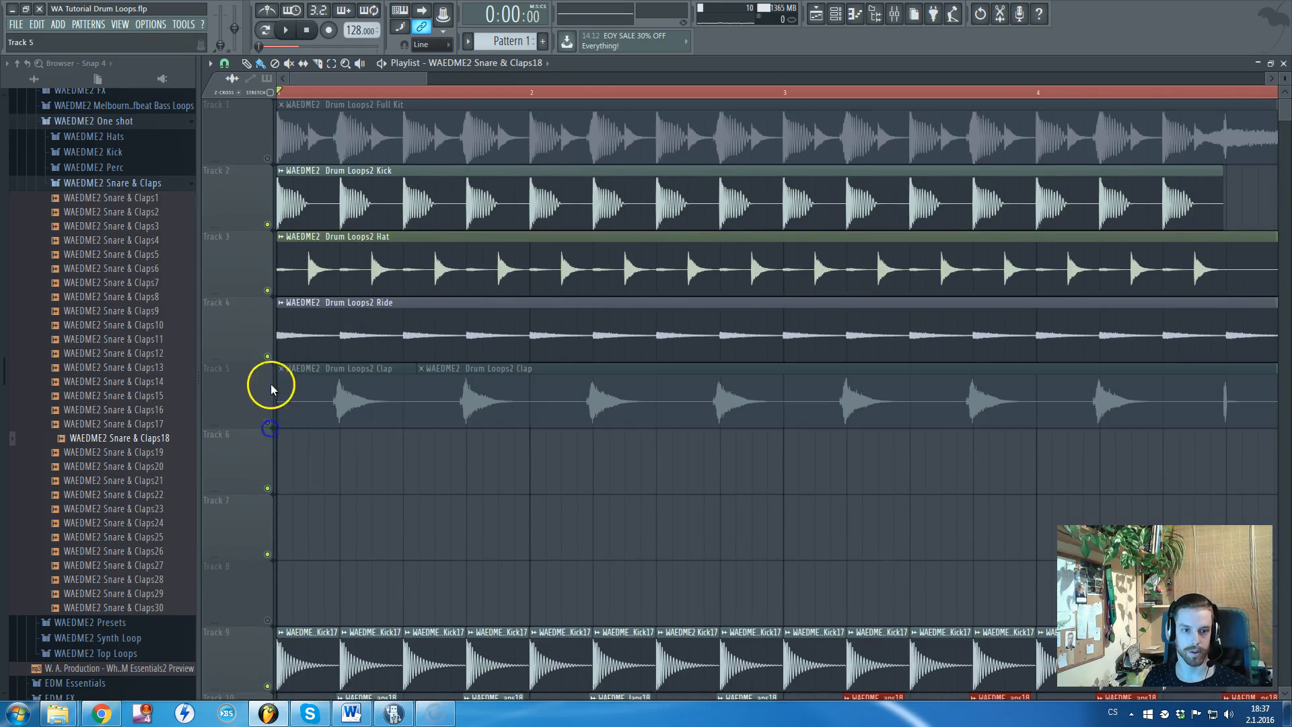
left_click(267, 356)
left_click(267, 290)
left_click(267, 224)
key("space")
scroll(438, 366, "down", 6)
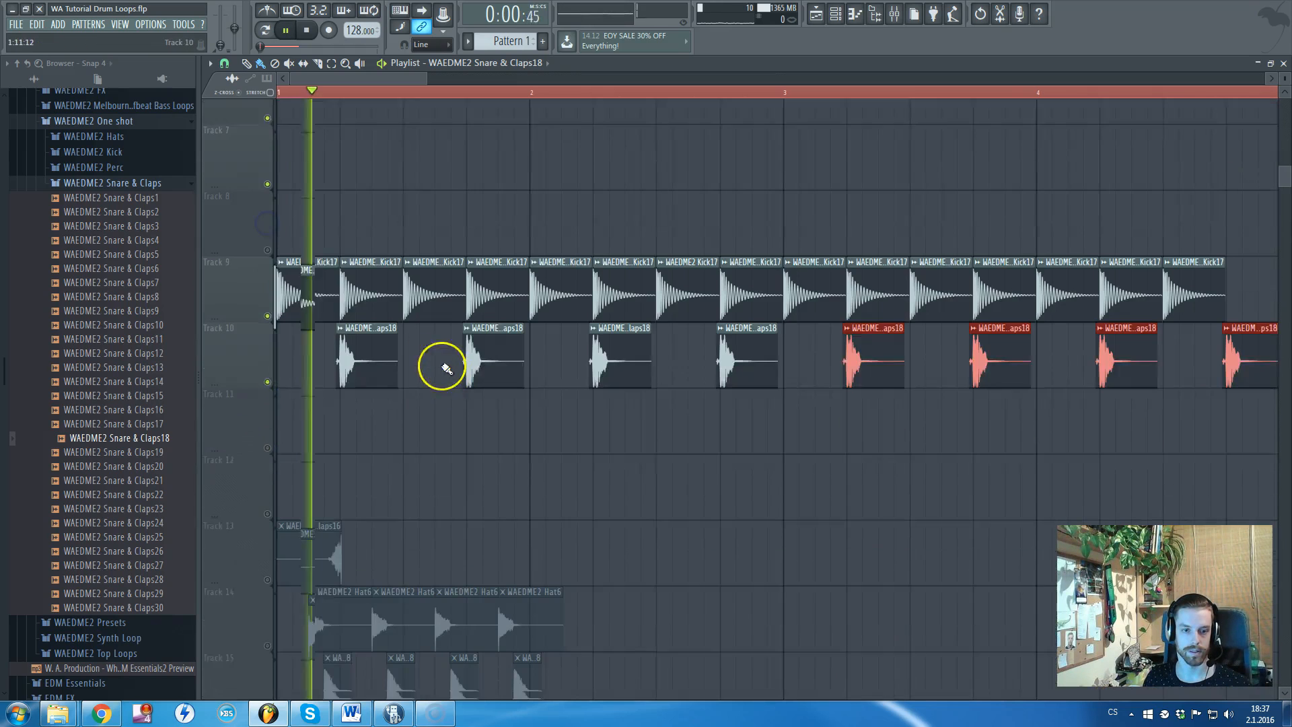
left_click(601, 466)
right_click(601, 466)
scroll(484, 462, "down", 3)
key("space")
- Preview the WAEDME2 Snare & Claps samples from number 20 to 29
left_click(160, 466)
left_click(162, 480)
left_click(162, 508)
left_click(161, 522)
left_click(161, 536)
left_click(162, 551)
left_click(162, 564)
left_click(161, 578)
left_click(161, 593)
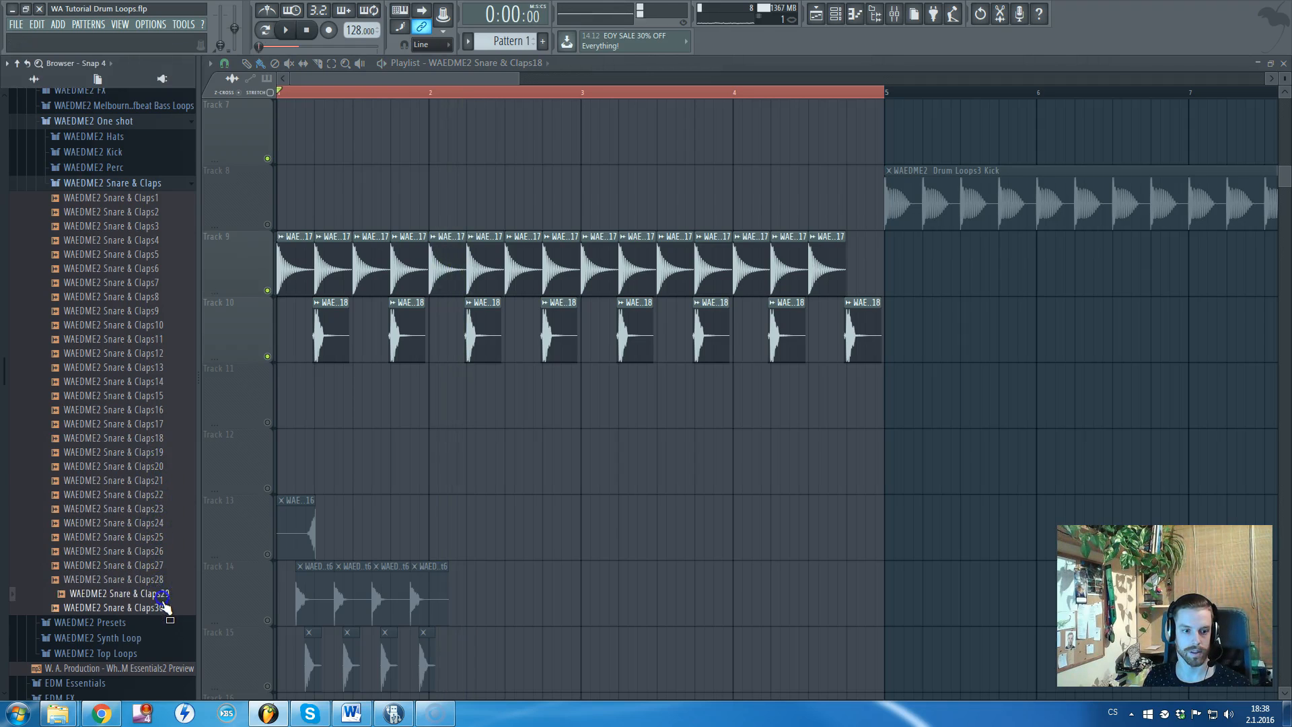
- Close the Snare & Claps folder and preview samples in the WAEDME2 Kick folder, including Kick29, Kick3 and Kick6
left_click(130, 183)
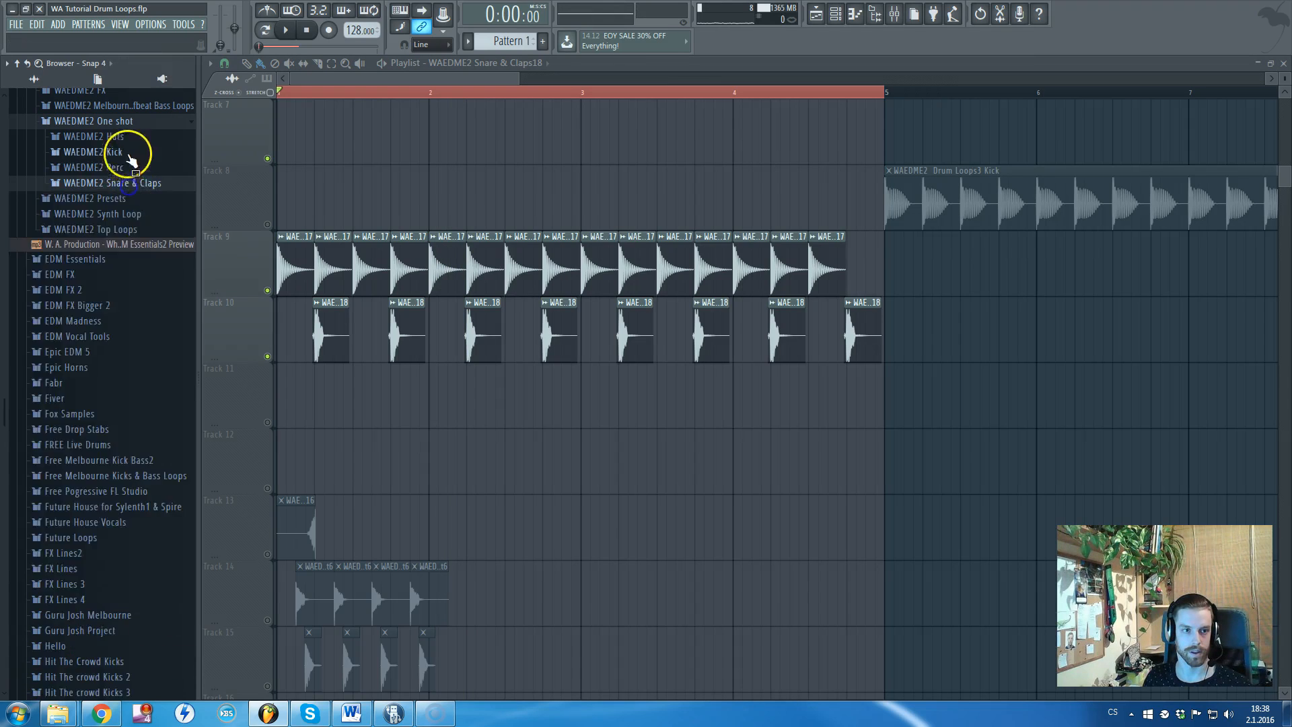
left_click(129, 154)
left_click(135, 423)
left_click(136, 449)
left_click(142, 505)
left_click(144, 519)
left_click(146, 534)
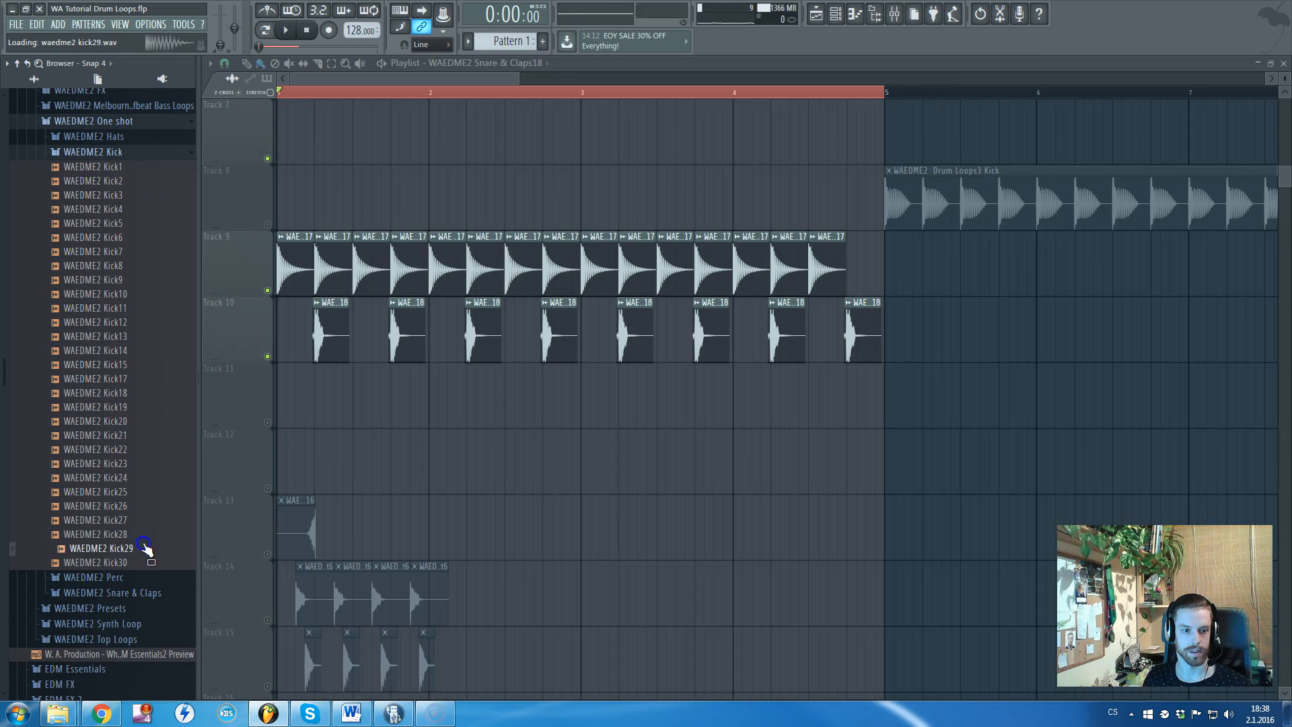
left_click(128, 195)
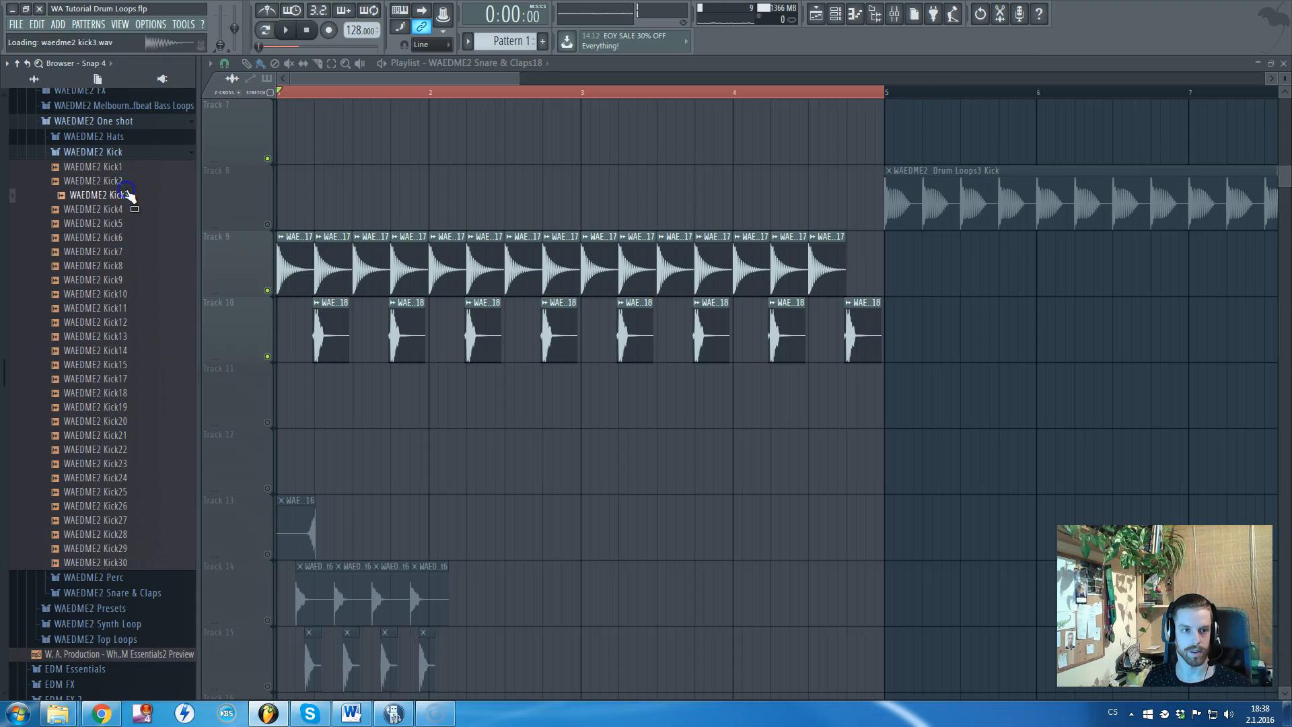
left_click(117, 211)
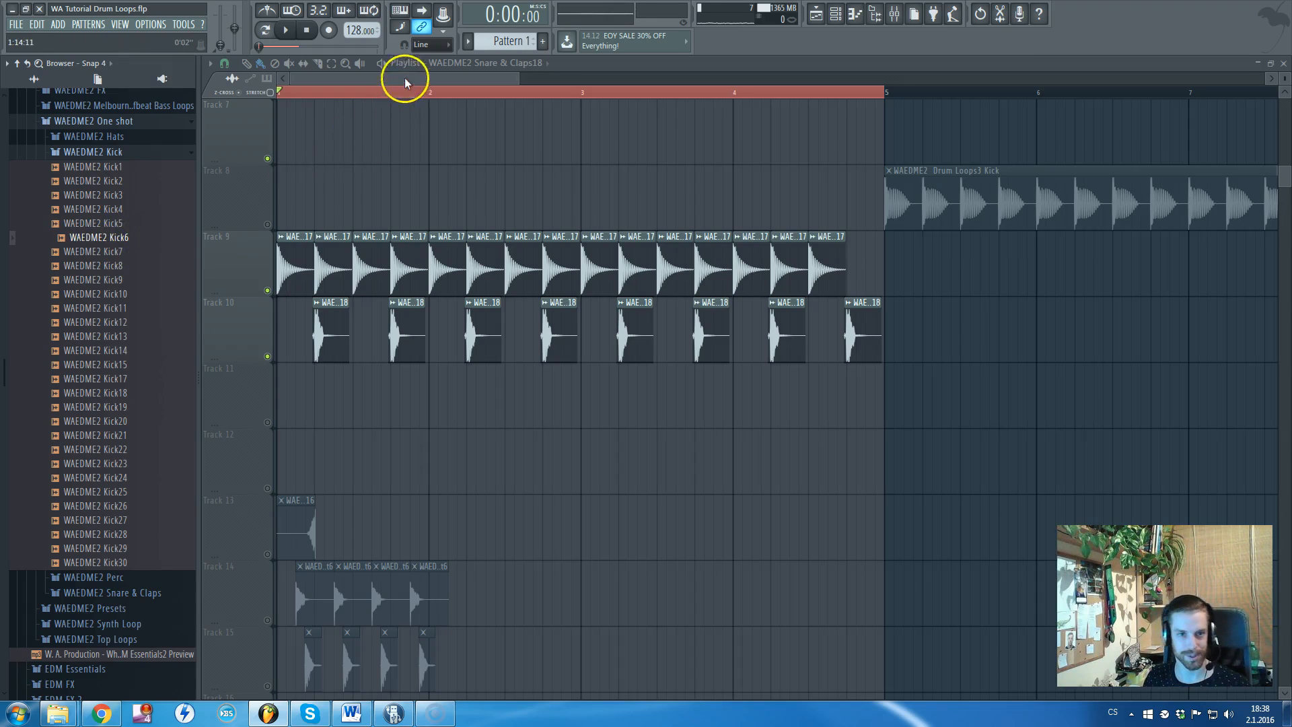
scroll(247, 345, "up", 2)
left_click(609, 469)
right_click(645, 461)
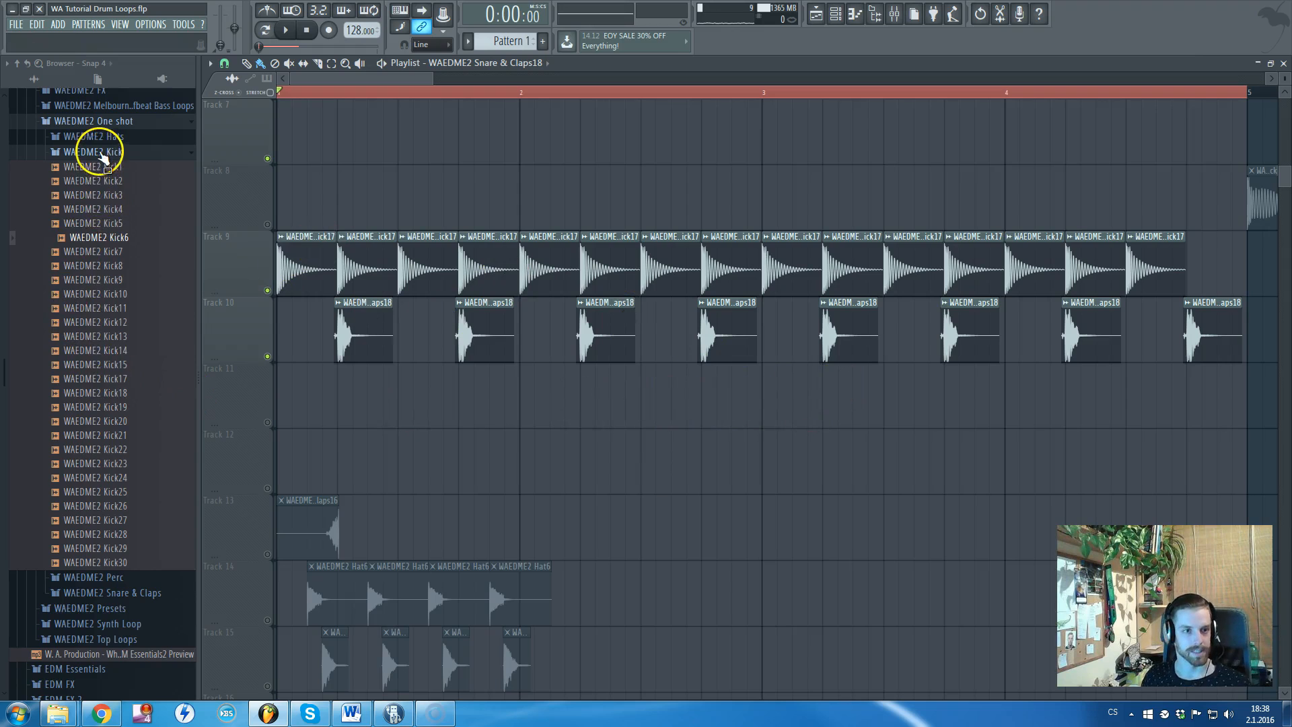
- Close the Kick folder, play the kick and clap pattern, and view the sampler settings of Snare & Claps18
left_click(100, 153)
key("space")
double_click(356, 311)
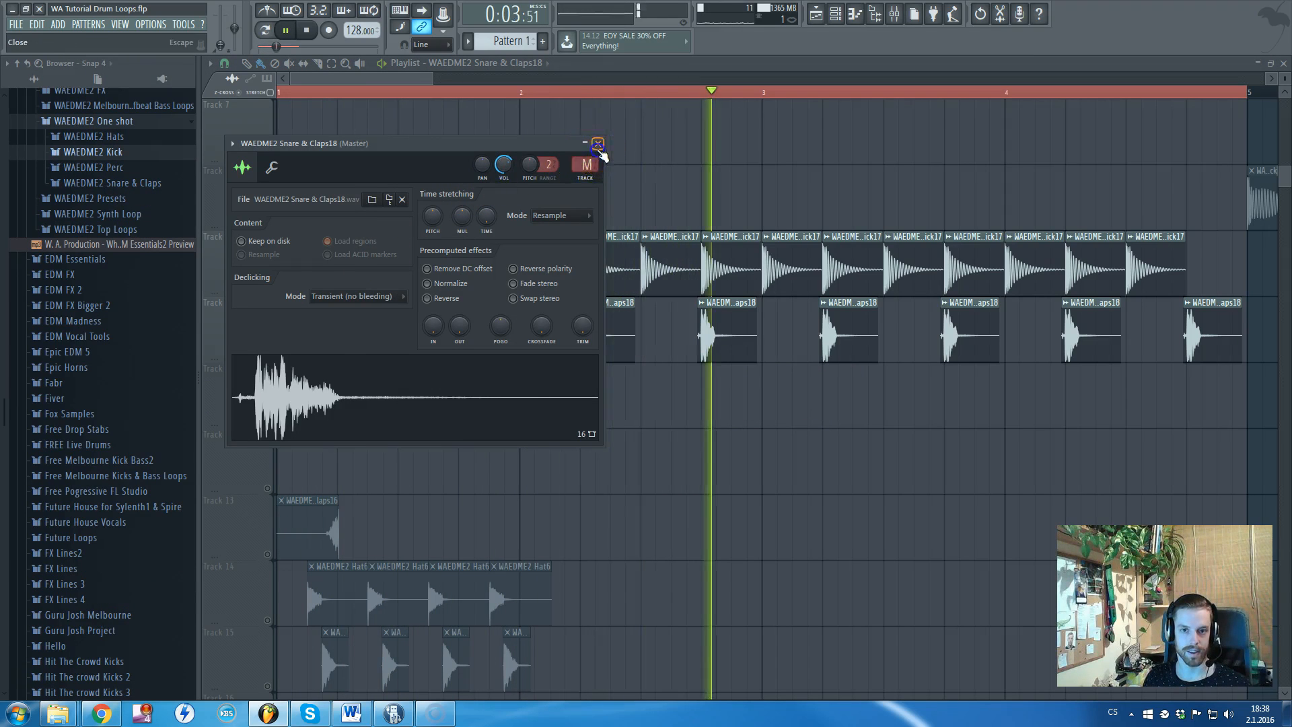
left_click(597, 143)
key("space")
- From the WAEDME2 Perc folder, place Perc9 hits on Track 11, one at the end of bar 2 and two in bar 4
scroll(108, 248, "up", 2)
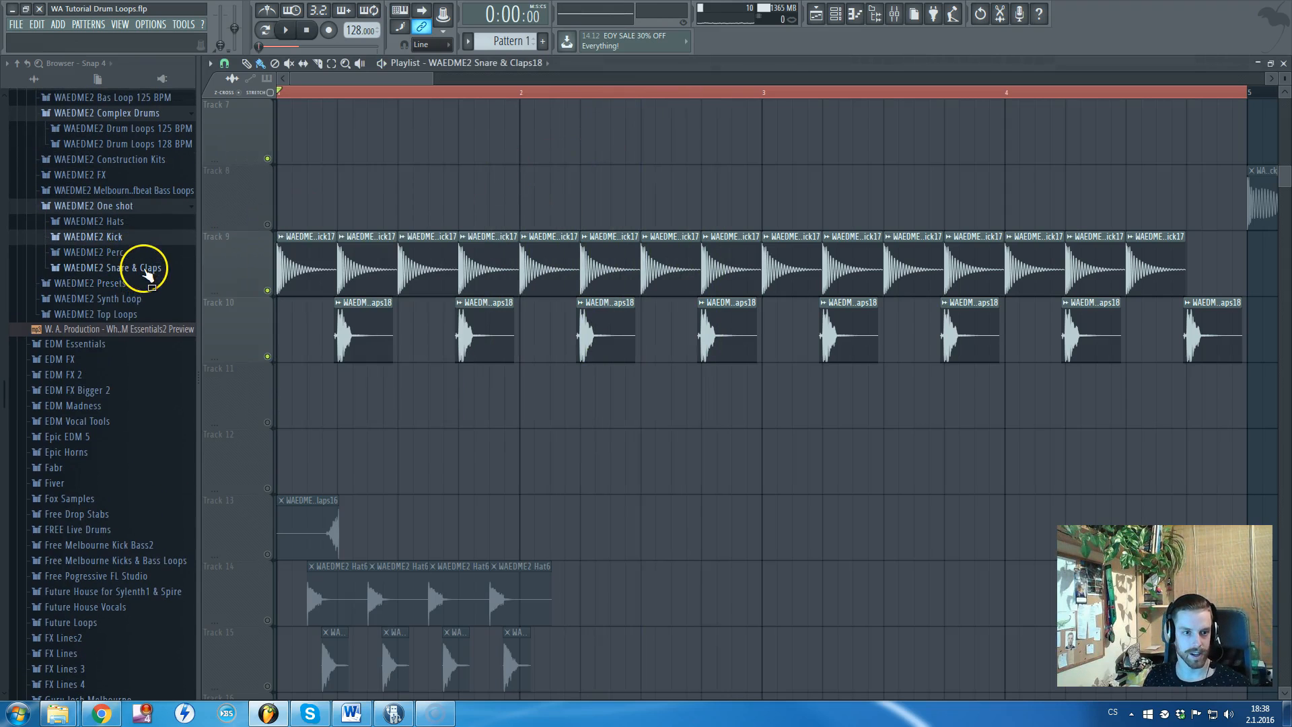
left_click(146, 271)
left_click(146, 271)
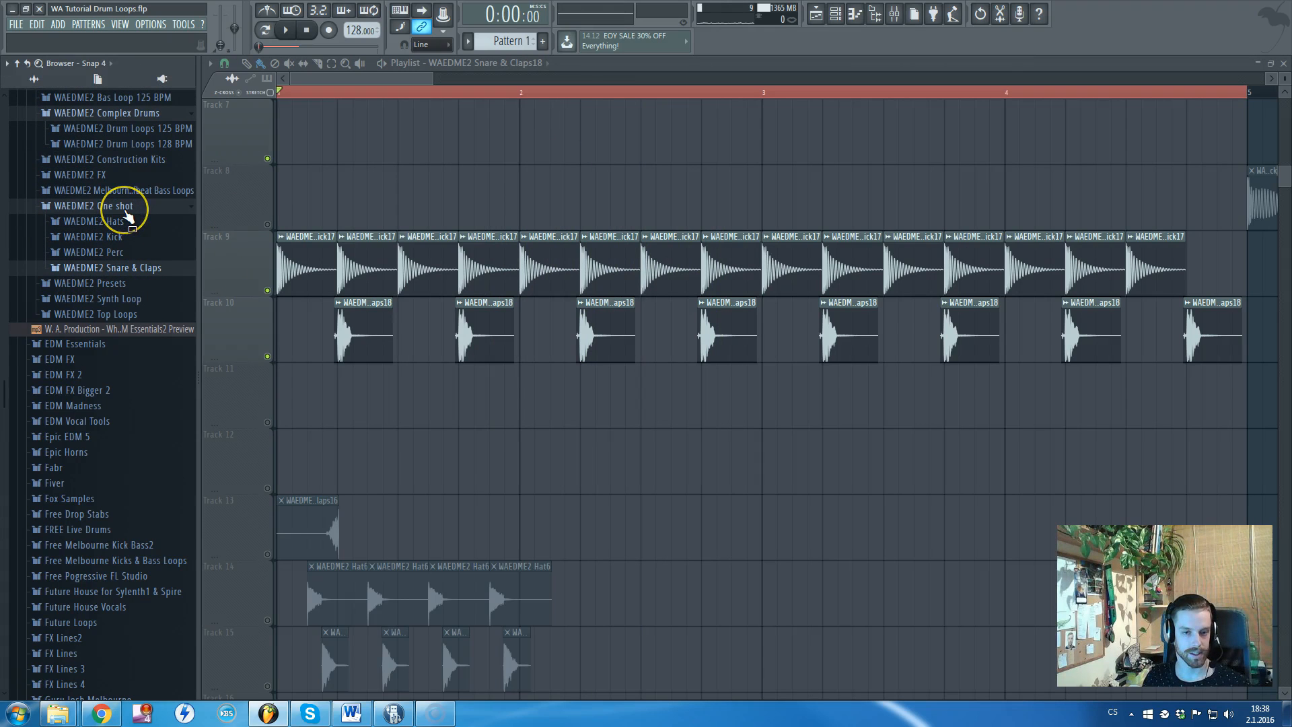
left_click(138, 252)
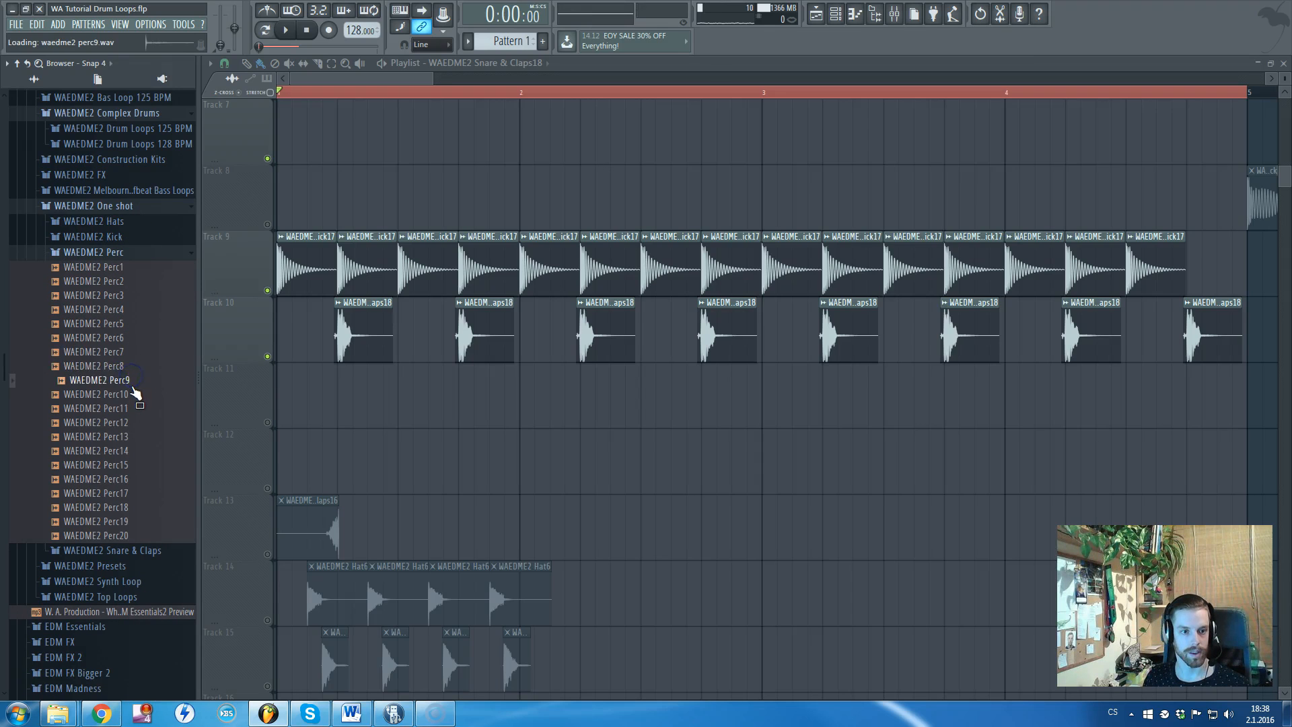
left_click_drag(761, 442, 741, 375)
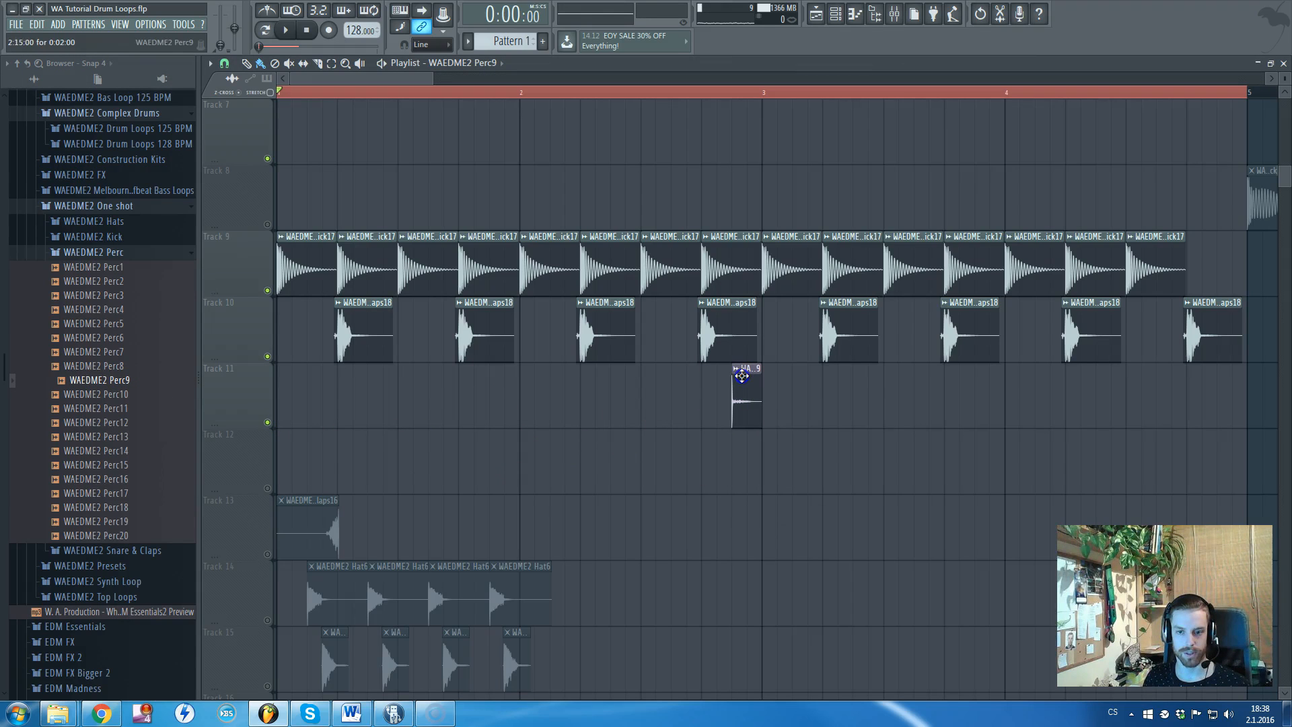
left_click_drag(1140, 389, 1170, 388)
key("space")
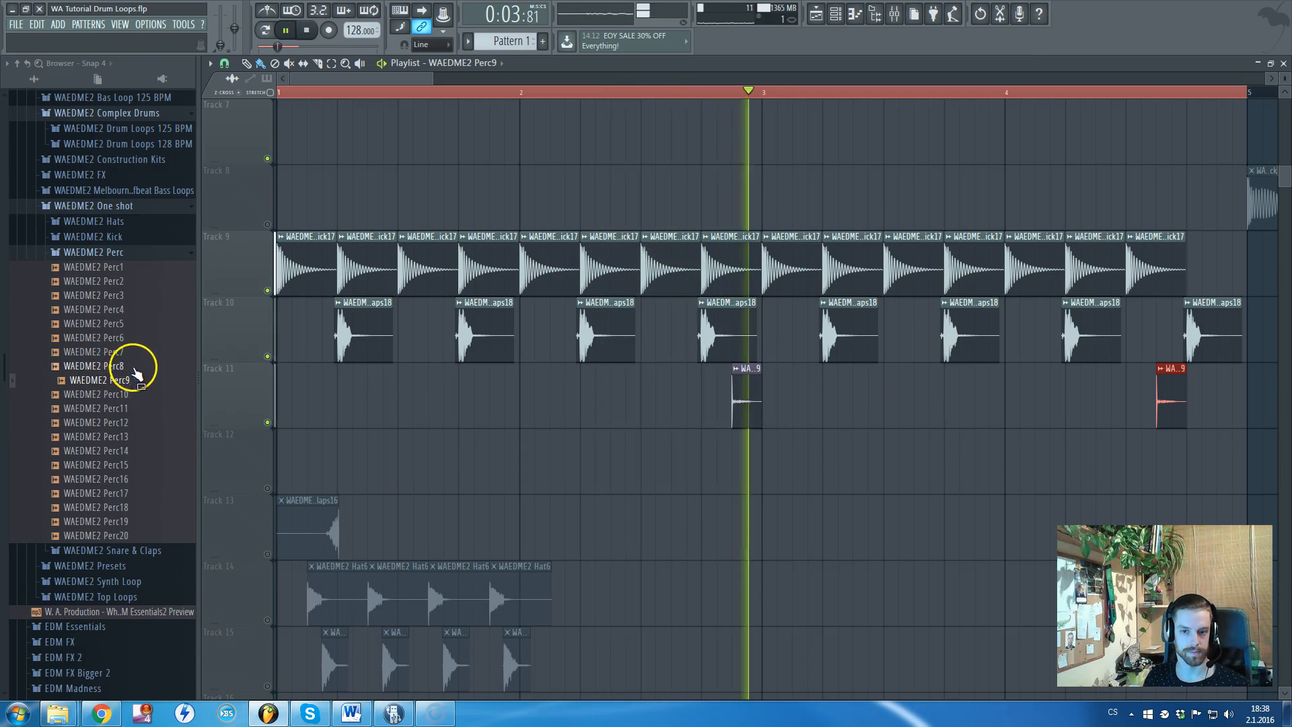
left_click(1113, 404)
key("space")
- Add a Perc11 hit on Track 11 near the end of bar 4 and preview Perc13 and Perc14
left_click(84, 407)
left_click_drag(109, 413, 1229, 448)
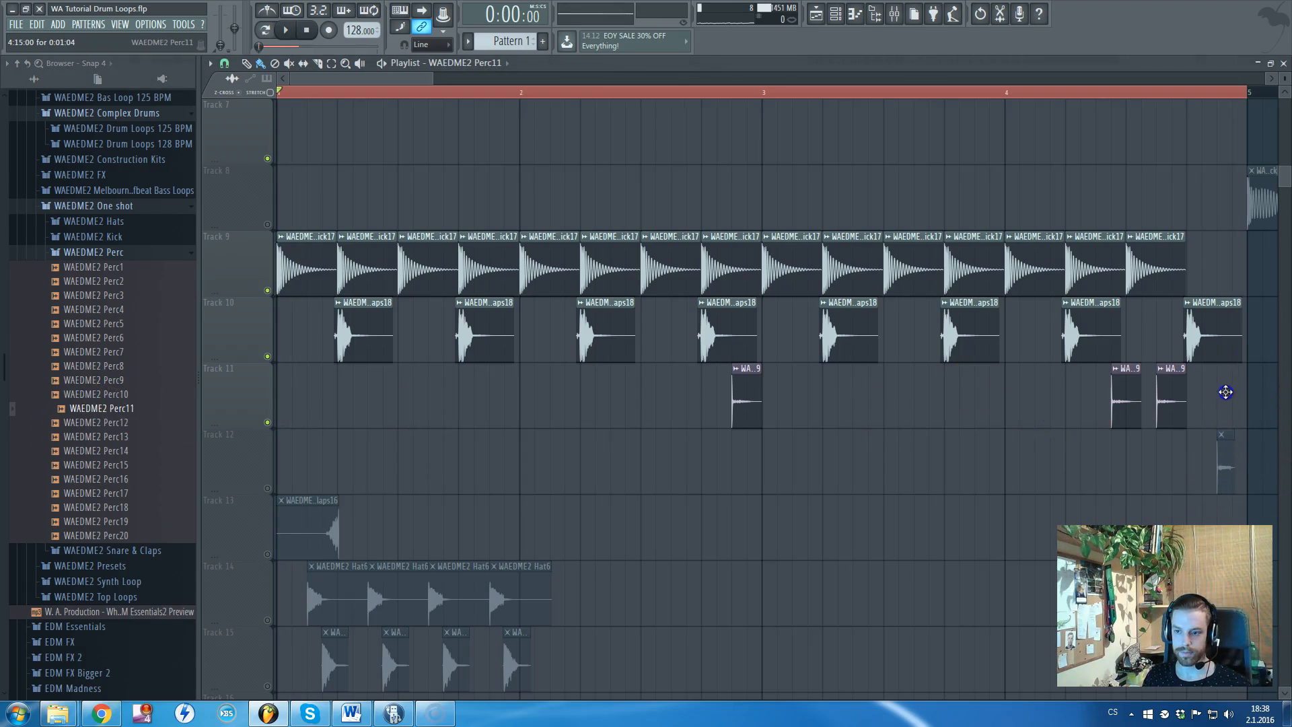
left_click(118, 434)
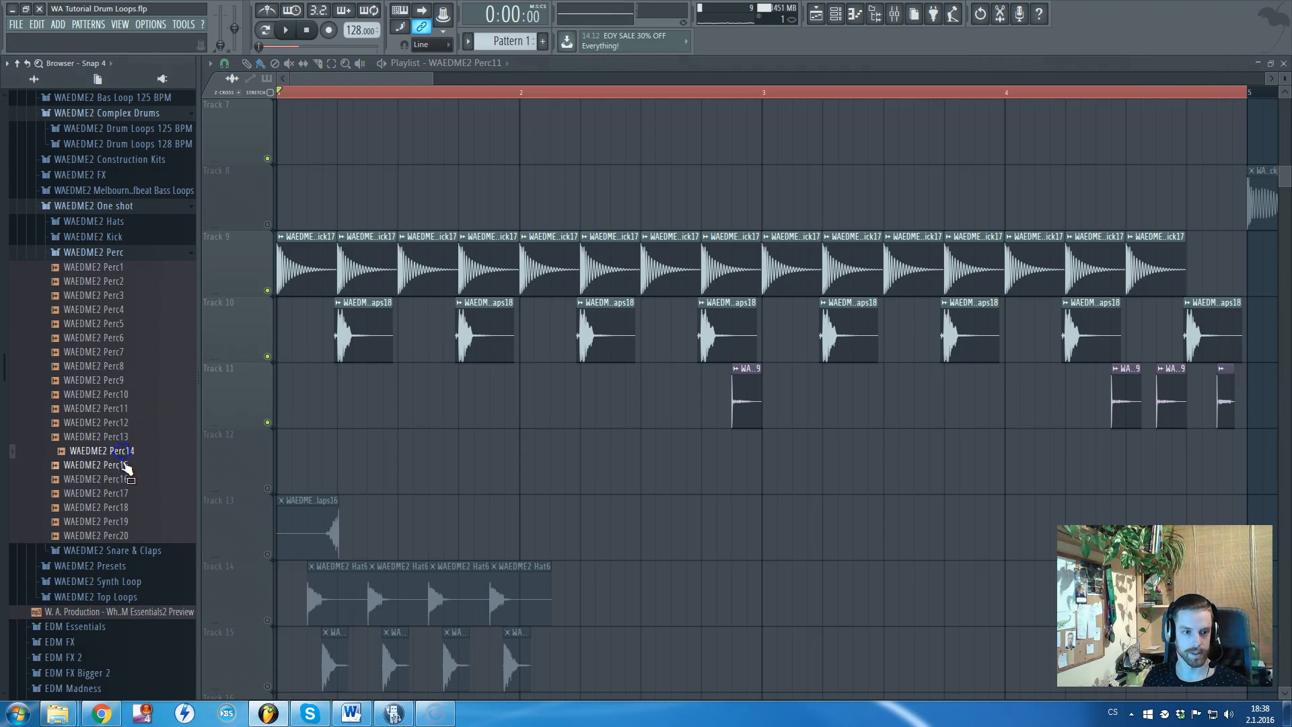
- Try a syncopated Perc15 pattern in bar 1 of Track 12 and play it with the loop
left_click_drag(141, 471, 380, 423)
scroll(354, 433, "down", 2)
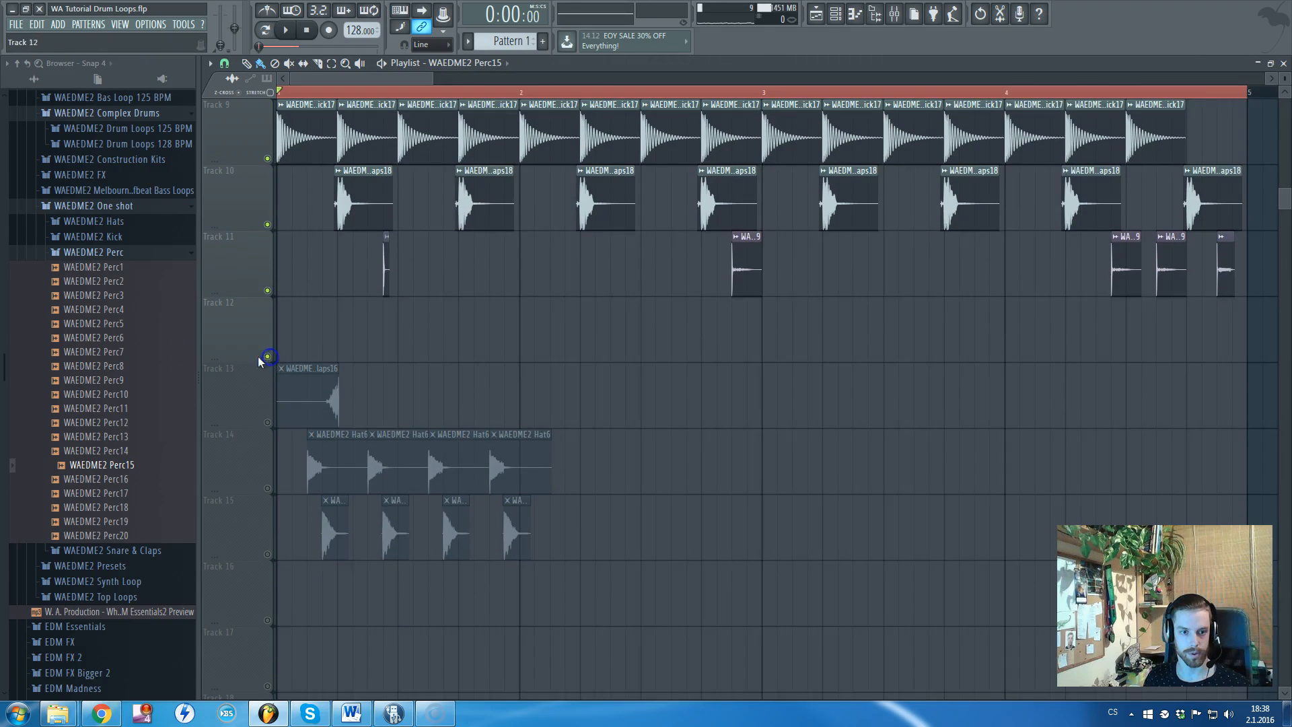
scroll(482, 280, "up", 3)
left_click_drag(578, 329, 372, 341)
key("ctrl+b")
key("space")
left_click_drag(745, 328, 369, 327)
key("space")
- Preview the last Perc samples and place Perc20 hits on Track 12 near the ends of bars 1 and 3
left_click(117, 480)
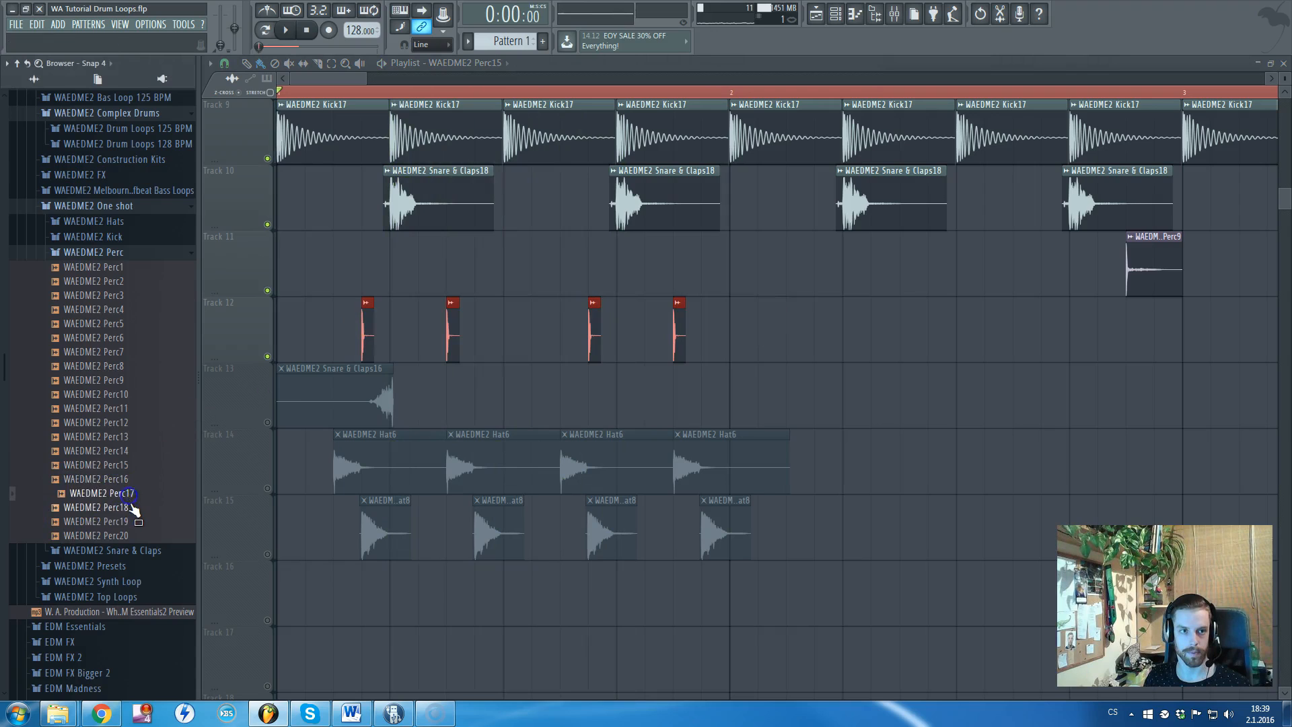
mouse_move(132, 544)
left_mouse_down()
mouse_move(715, 413)
mouse_move(729, 346)
mouse_move(340, 331)
left_mouse_up()
scroll(527, 274, "up", 1)
key("space")
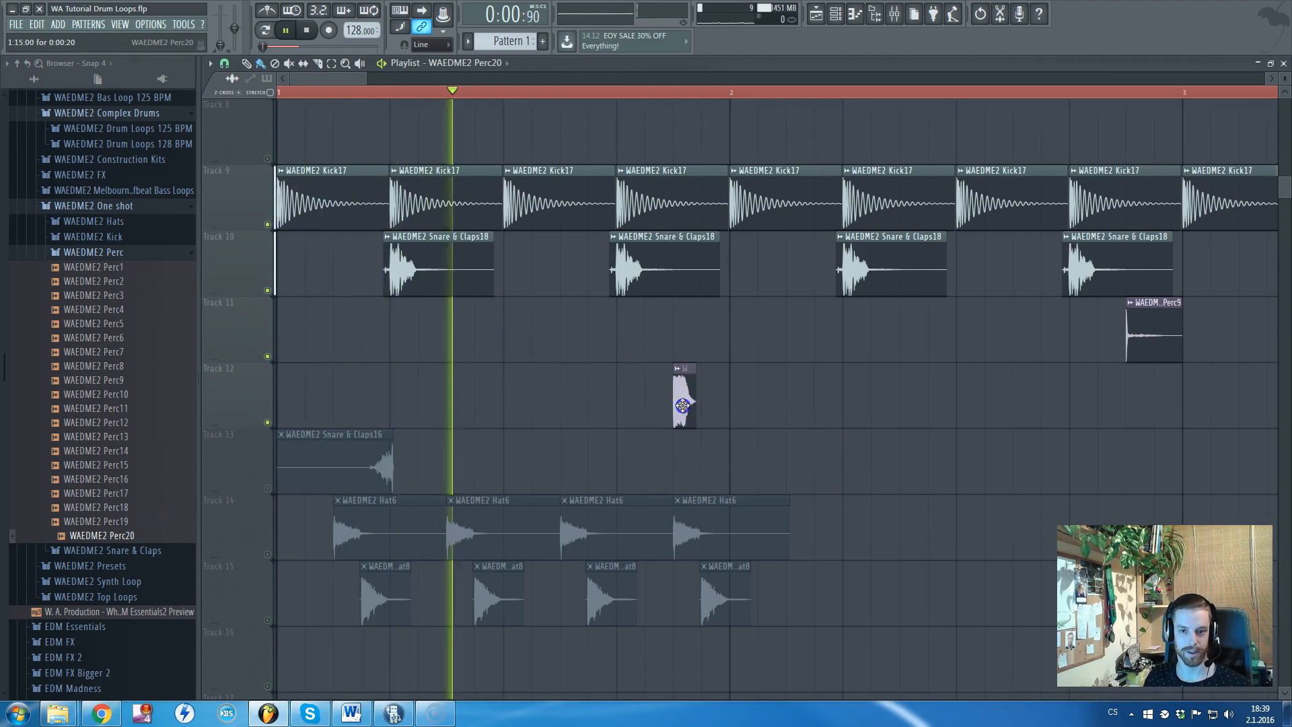
double_click(680, 390)
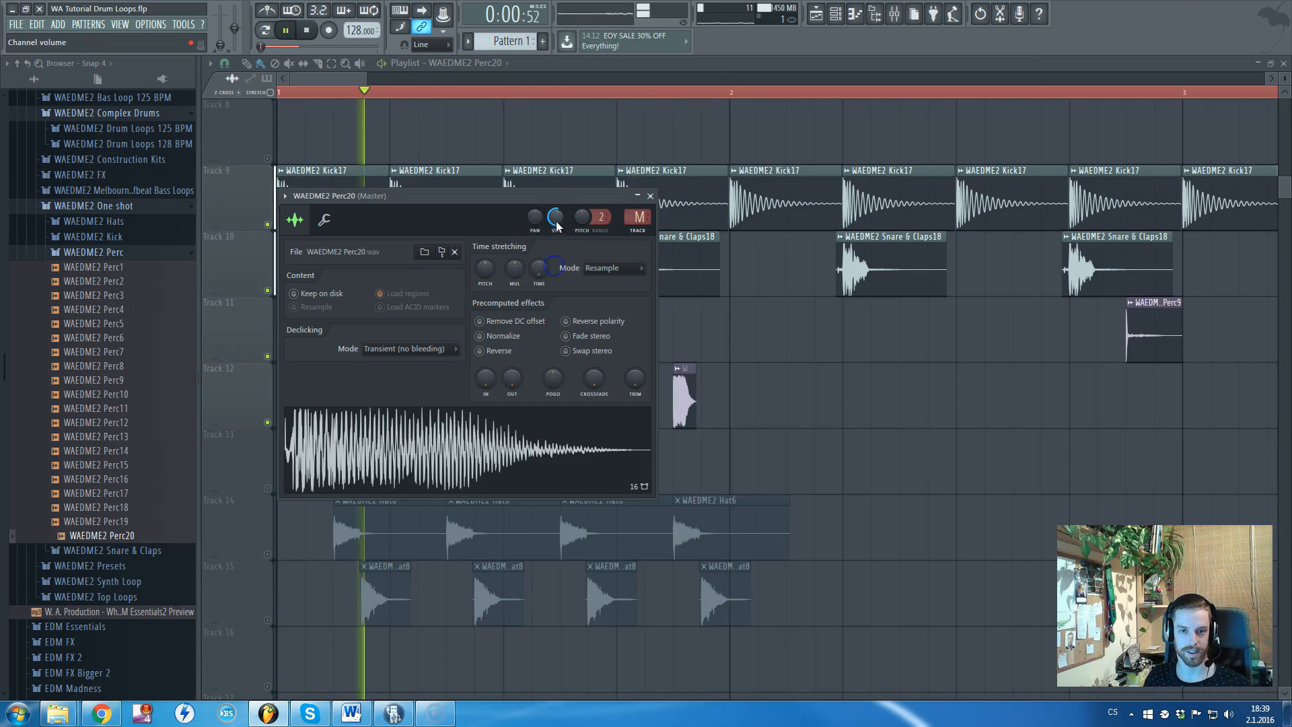
left_click(590, 71)
scroll(542, 222, "down", 4)
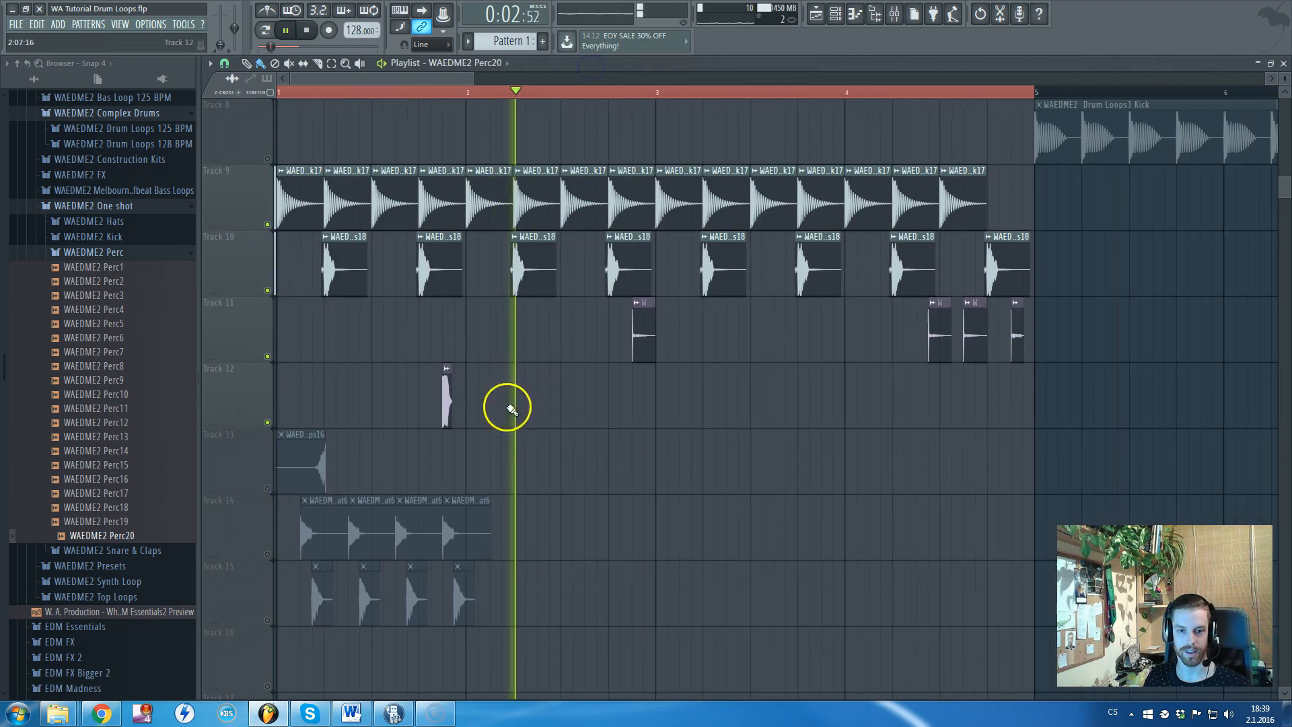
left_click(824, 397)
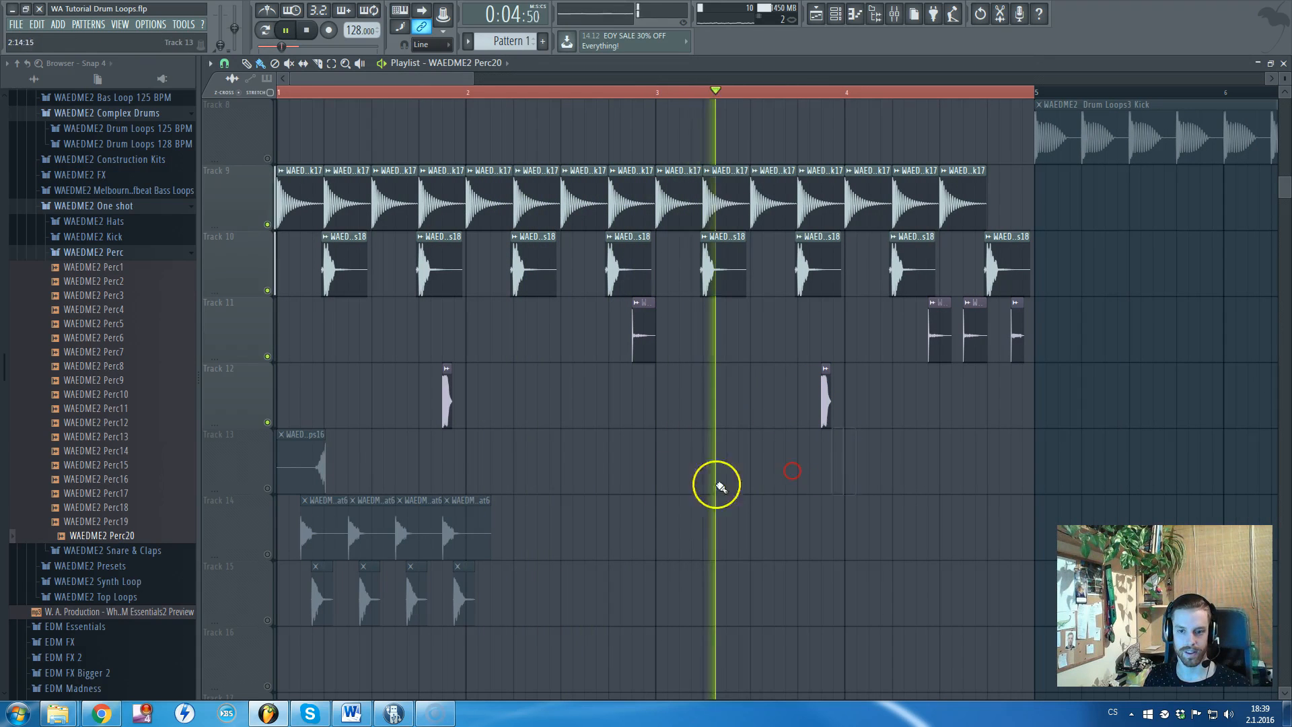
- Move the muted Snare & Claps16 and hat clips down one track, and open the WAEDME2 Hats folder
scroll(360, 441, "down", 3)
left_click_drag(506, 532, 288, 366)
key("space")
scroll(269, 350, "up", 4)
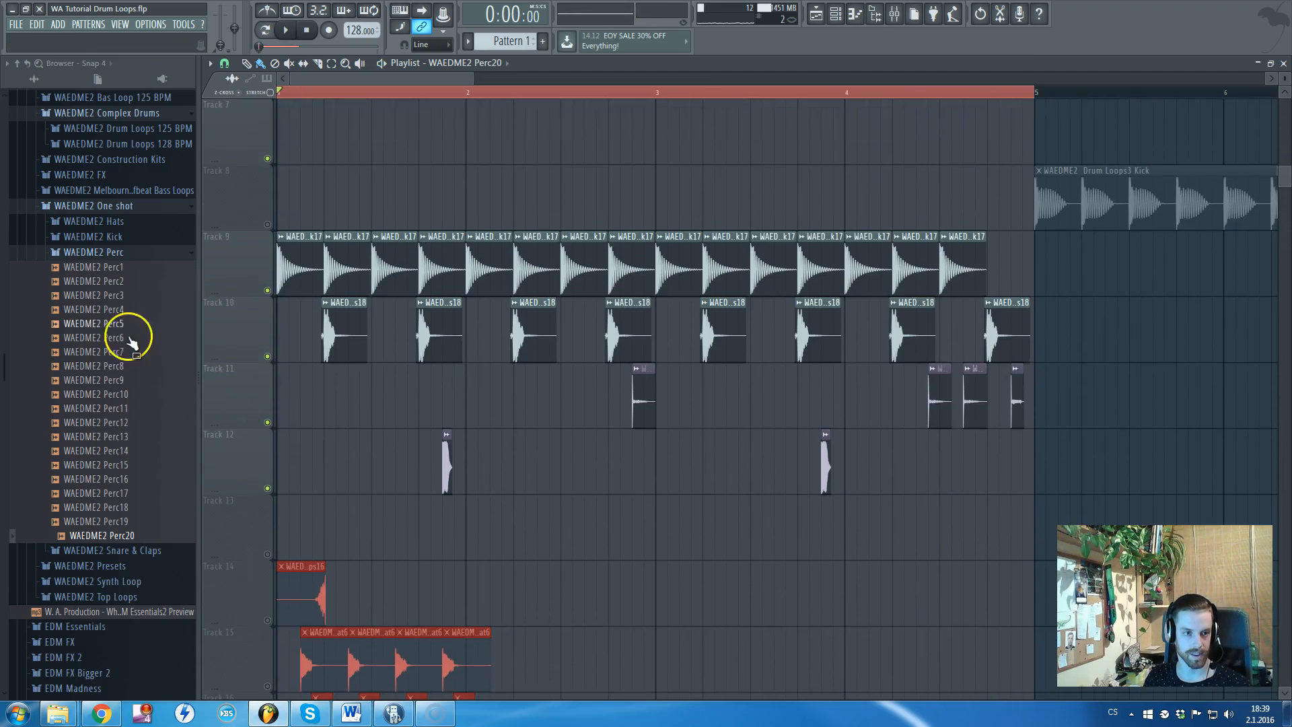
left_click(123, 253)
left_click(121, 221)
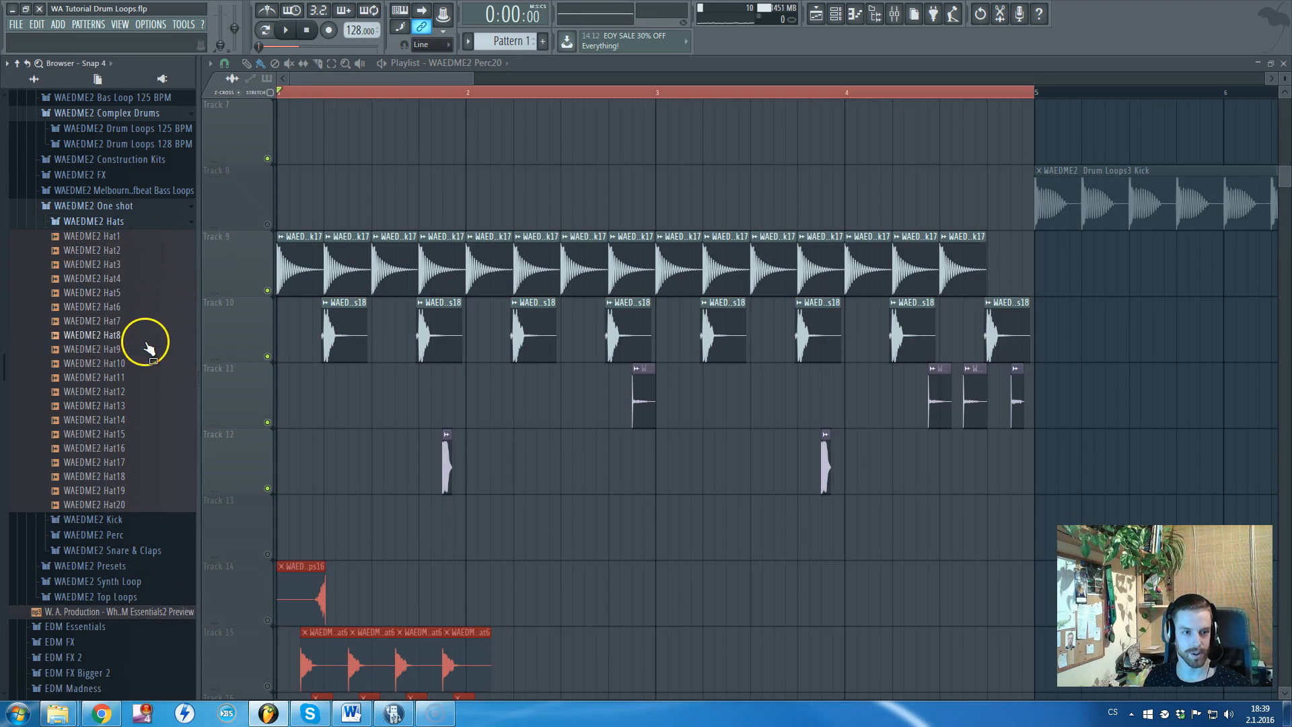
- Move Snare & Claps16 aside to Track 16, put the Hat6 and Hat8 rows on Tracks 13 and 14, and unmute those tracks
scroll(507, 473, "down", 4)
left_click_drag(537, 491, 734, 468)
left_click_drag(586, 496, 330, 255)
left_click(267, 356)
left_click(267, 290)
key("space")
- Duplicate the Hat6 and Hat8 clips into bar 2 and delete the fourth Hat8 hit of bar 1
scroll(417, 417, "up", 3)
mouse_move(546, 576)
left_mouse_down()
mouse_move(308, 460)
mouse_move(634, 460)
left_mouse_up()
scroll(312, 460, "up", 2)
right_click(538, 529)
right_click(546, 471)
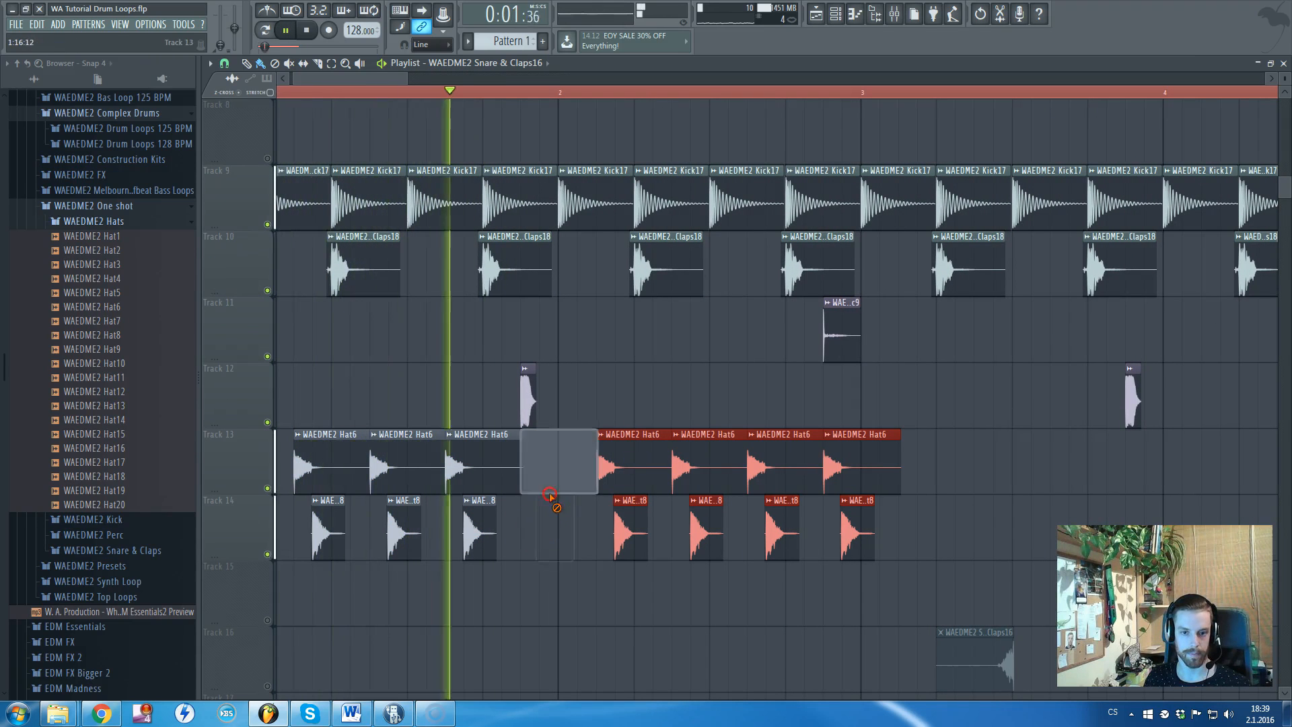
right_click(546, 529)
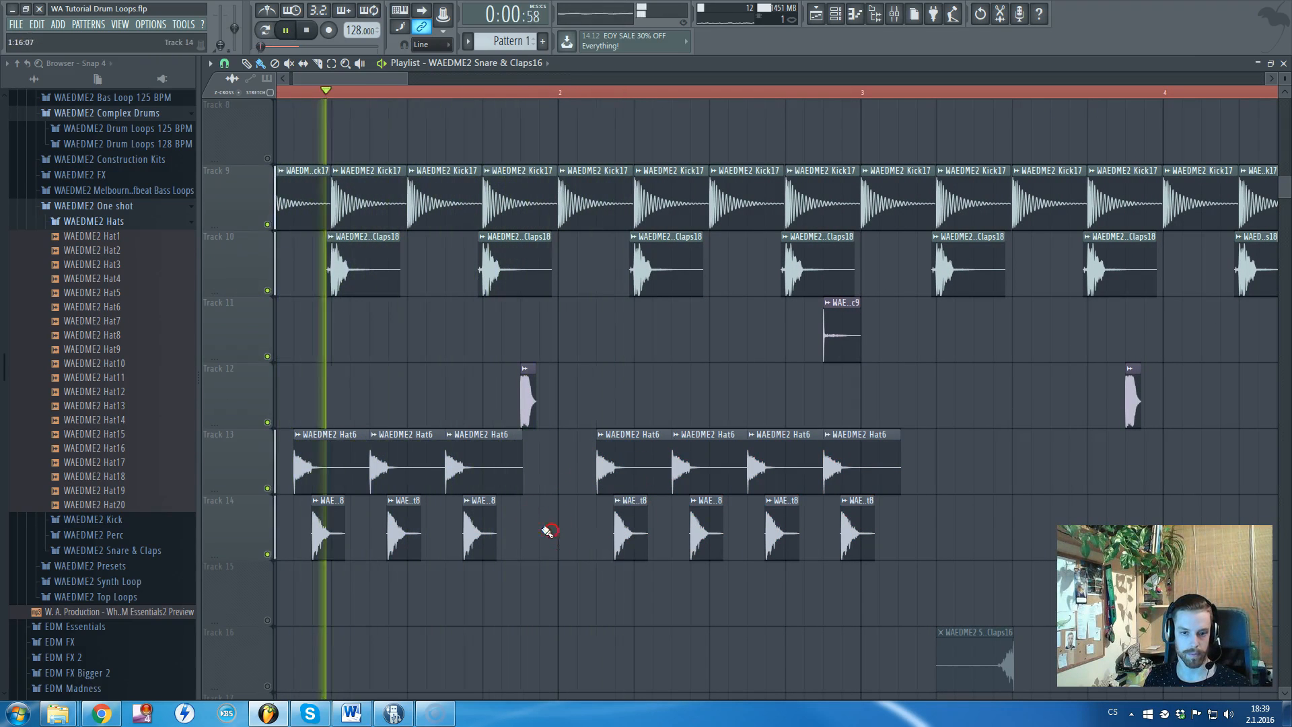
left_click(558, 469)
- View the Hat8 sampler settings while restarting the loop playback
double_click(640, 536)
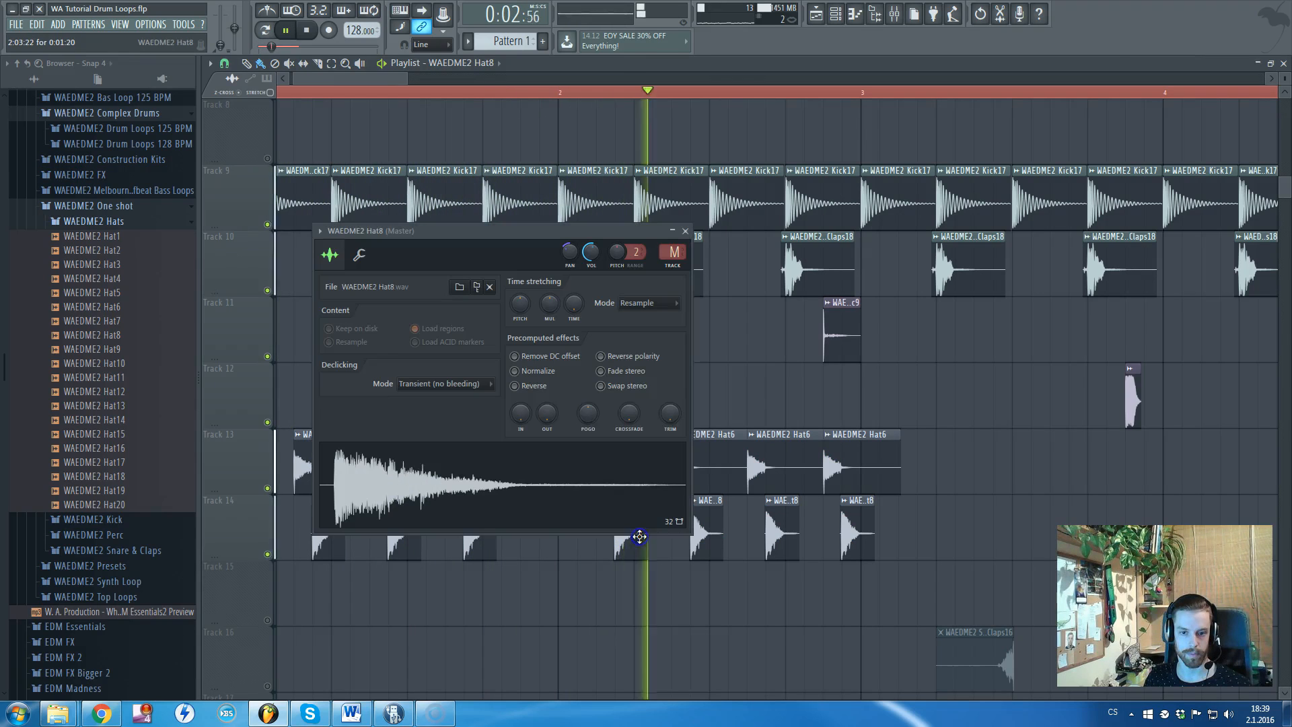
key("space")
key("space")
left_click(510, 70)
- Duplicate the two-bar Hat6 and Hat8 pattern on Tracks 13 and 14 into bars 3 and 4
scroll(584, 246, "down", 4)
scroll(639, 290, "down", 1)
left_click_drag(775, 341, 309, 195)
key("ctrl+b")
scroll(754, 199, "up", 4)
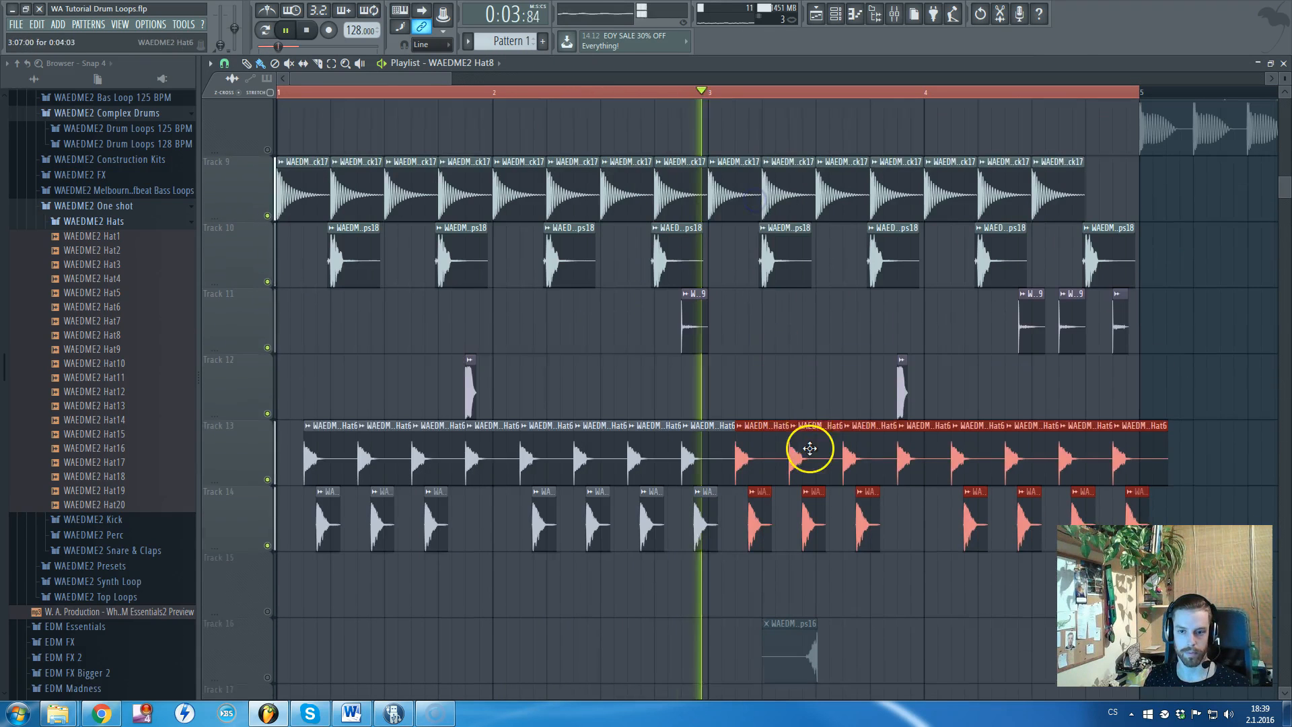
key("space")
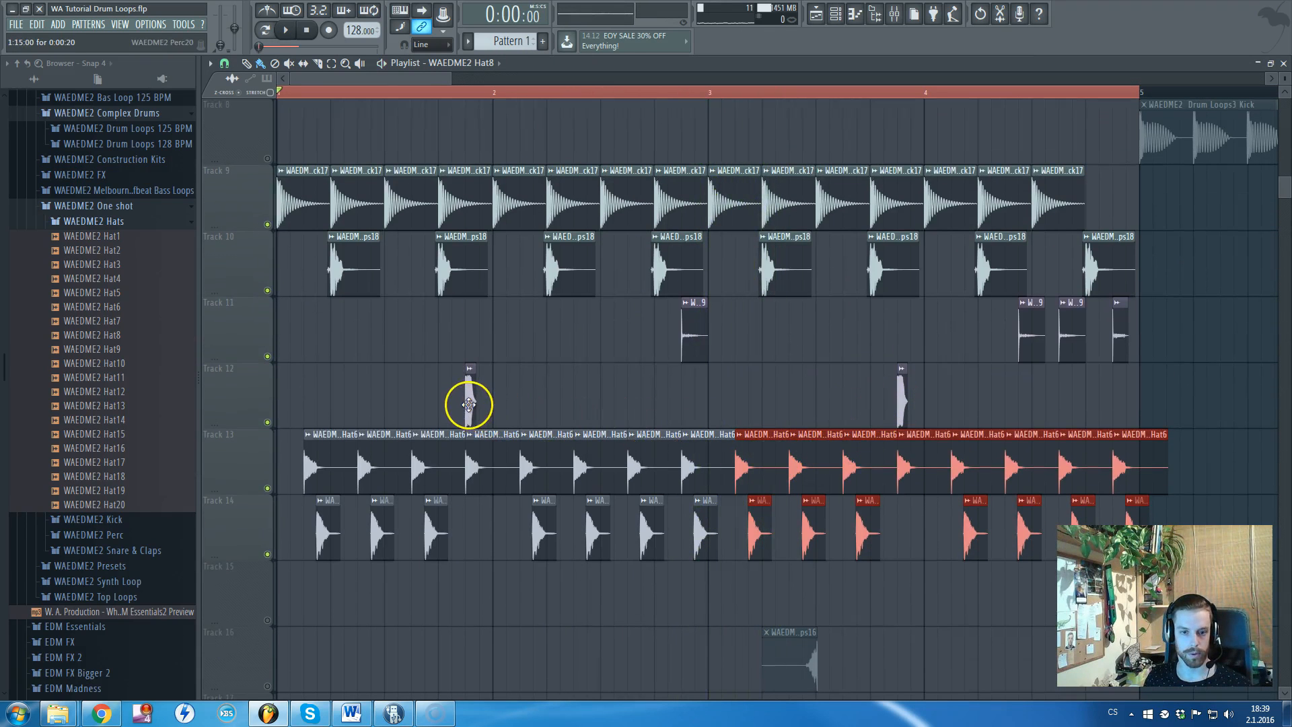
- Assign the Perc20 channel to a free mixer track and load Fruity Reeverb 2 in its effect slot 4
double_click(469, 404)
left_click(632, 217)
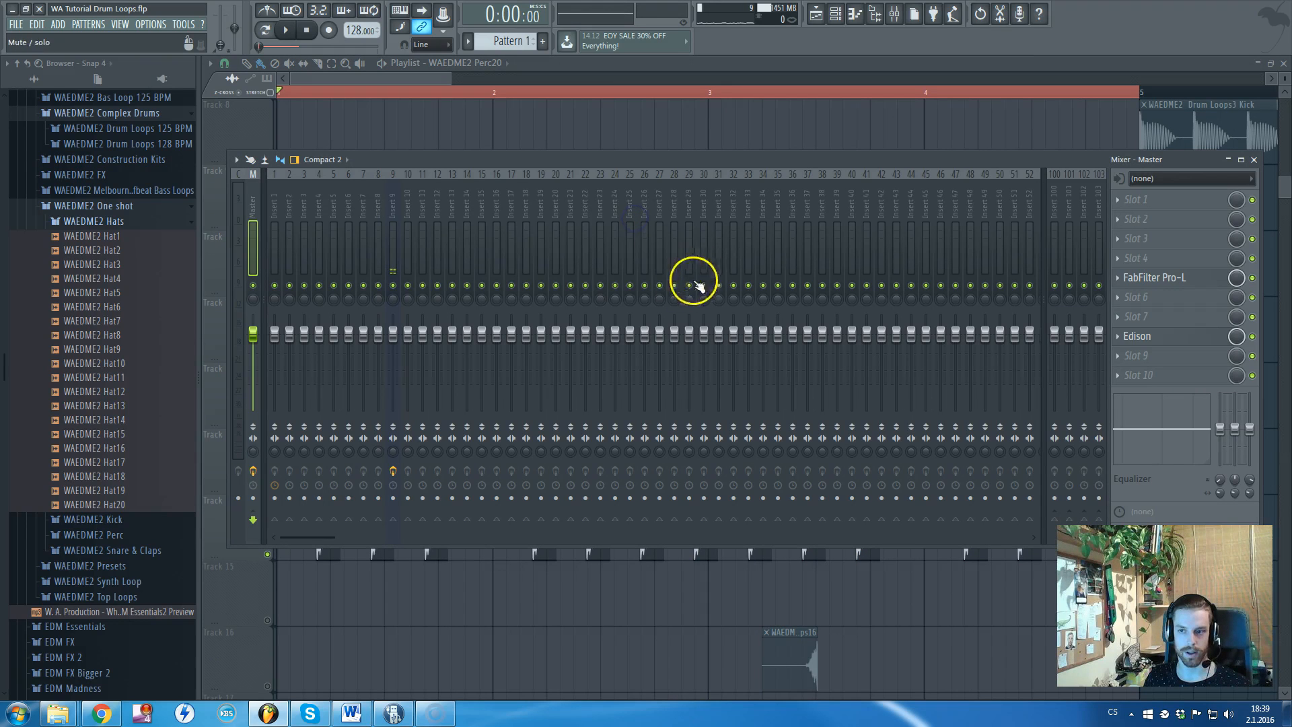
right_click(396, 159)
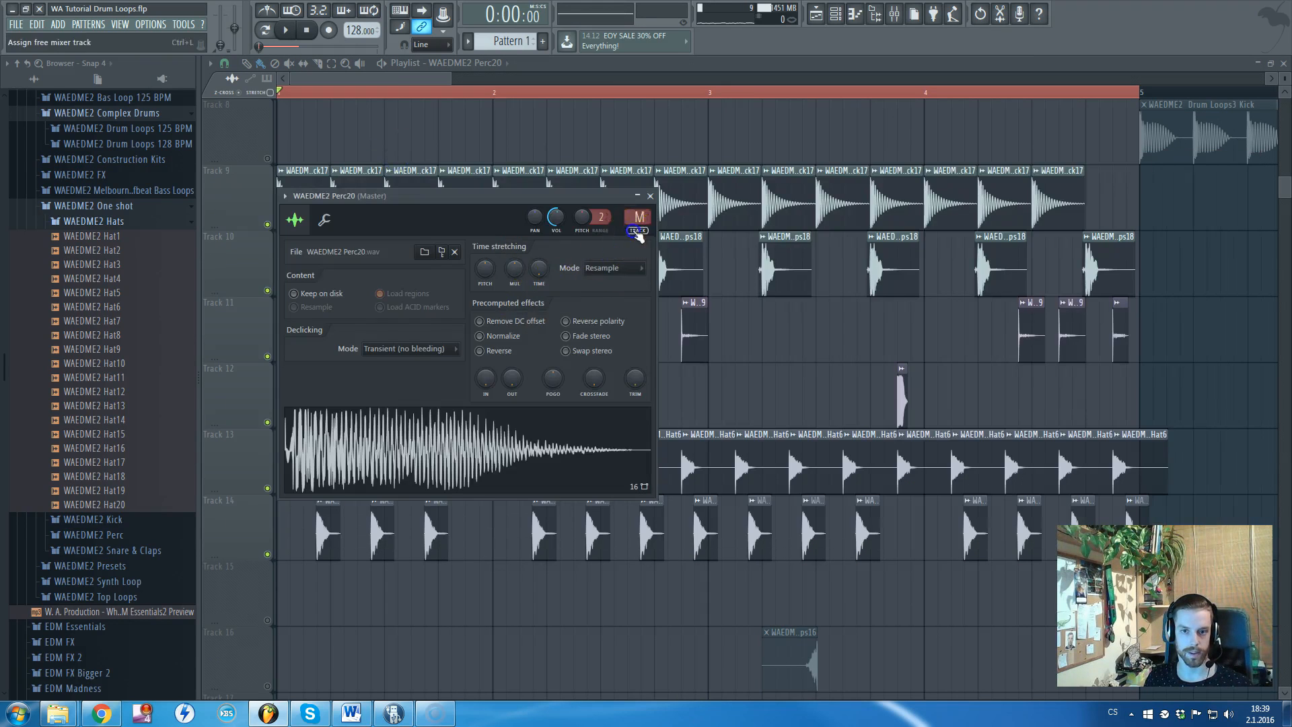
left_click(637, 230)
left_click(1176, 267)
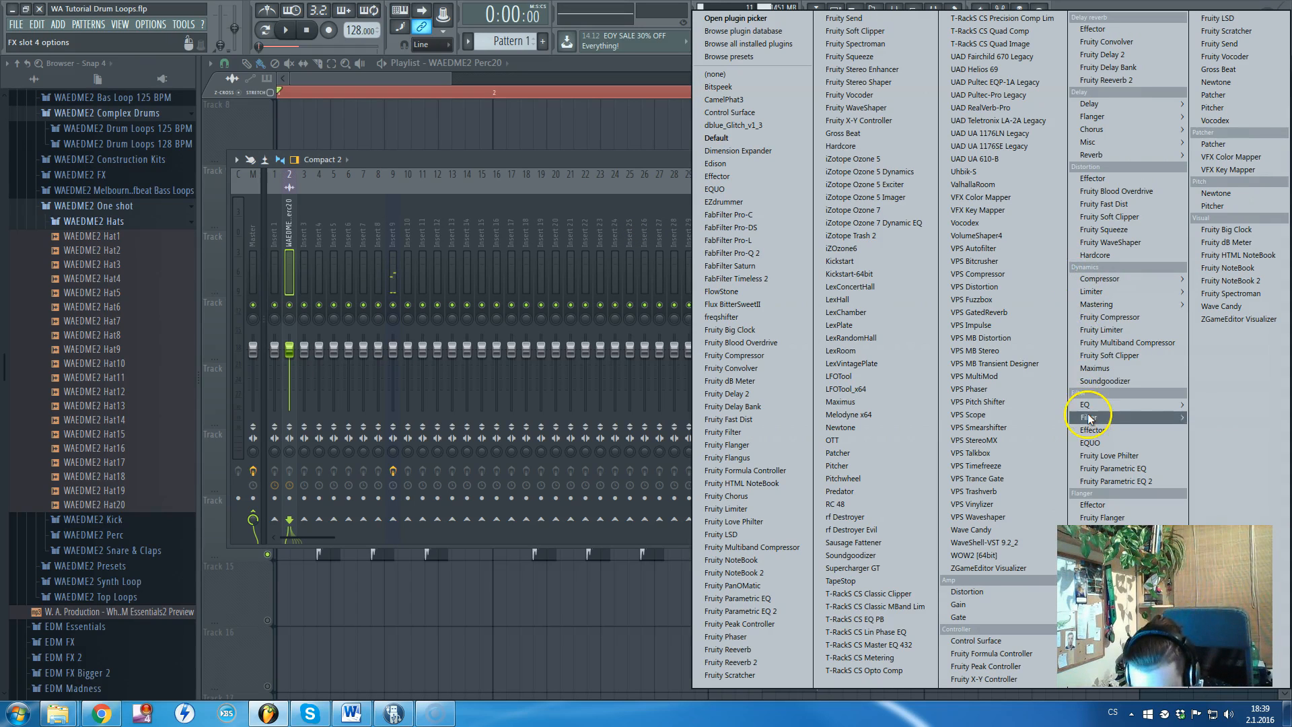
mouse_move(1091, 418)
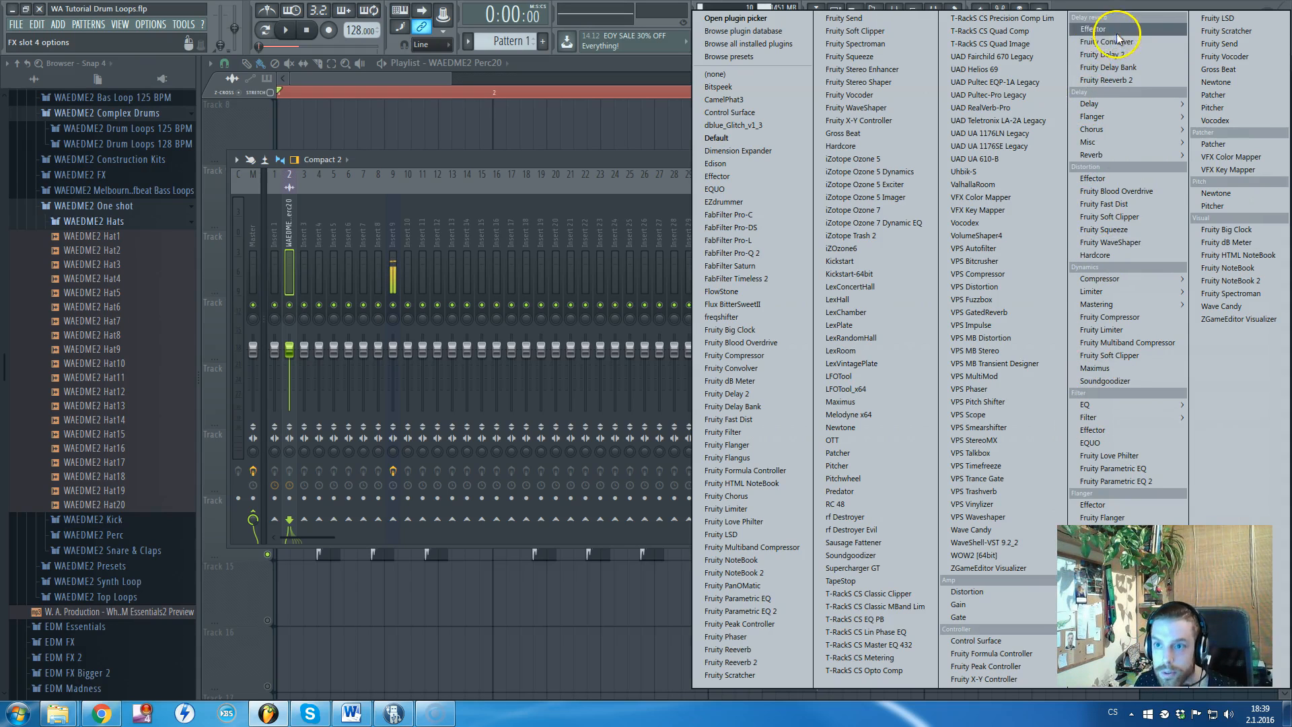
left_click(1116, 80)
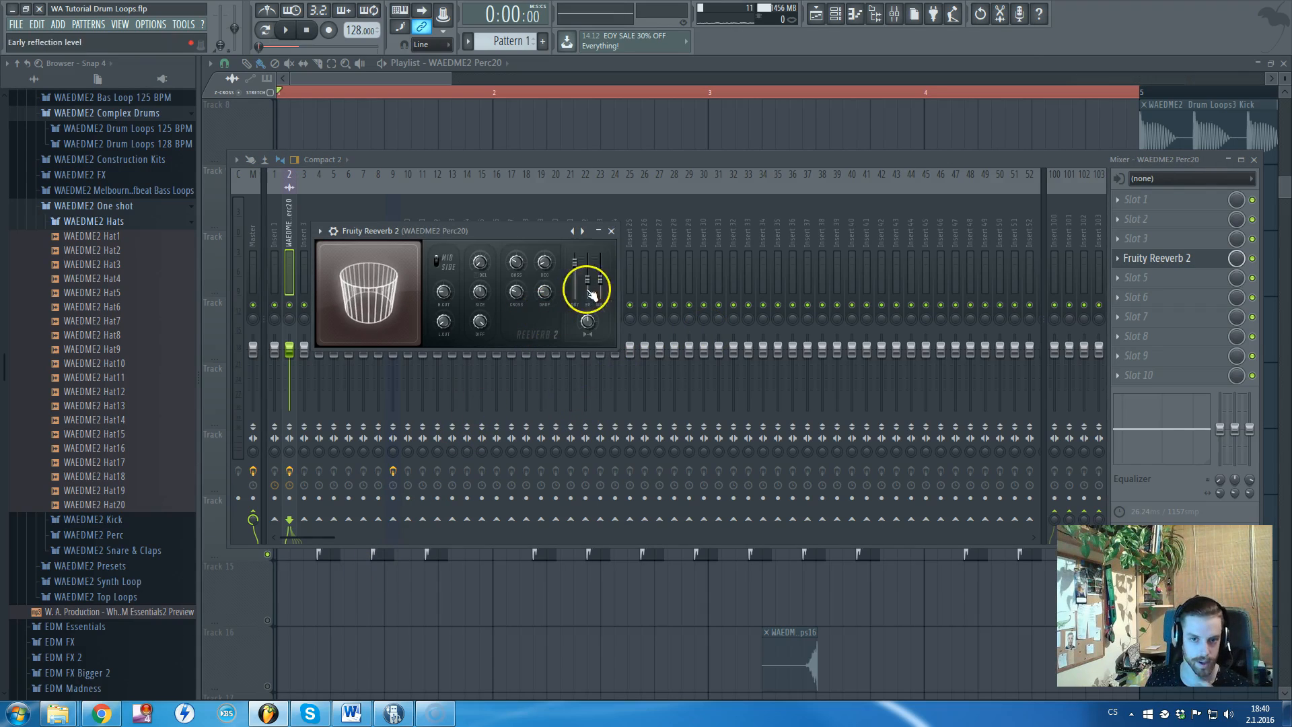
- Play the loop and lower the Perc20 mixer track's volume to -6.0 dB
key("space")
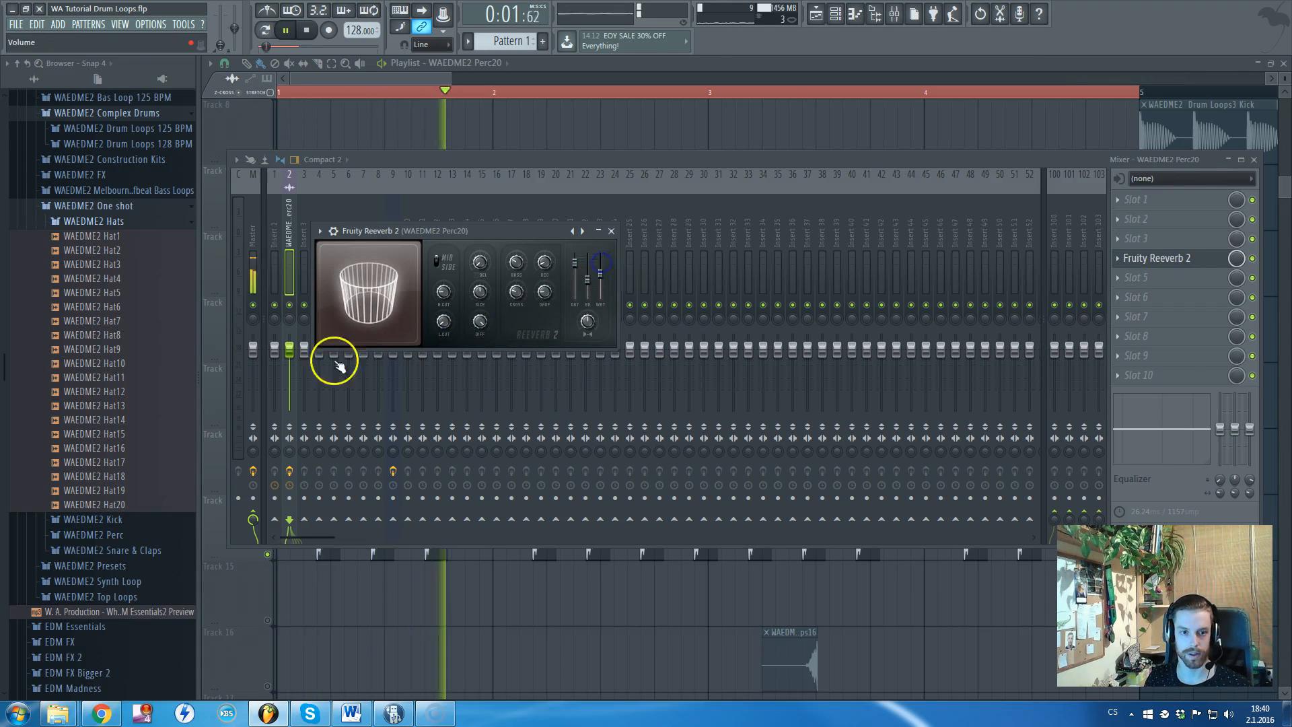
left_click_drag(289, 351, 291, 368)
key("space")
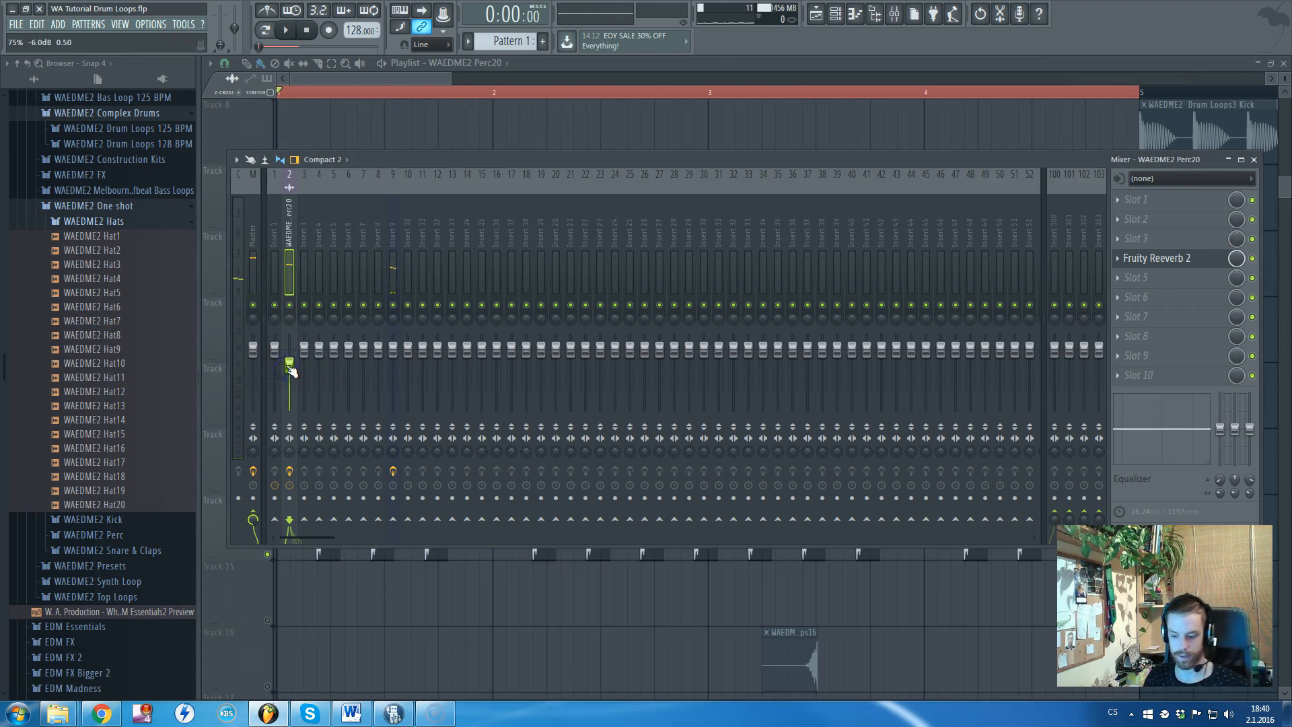
- Set the Perc20 reverb's cut filter to 405 Hz and adjust its wet level and predelay
left_click(1174, 259)
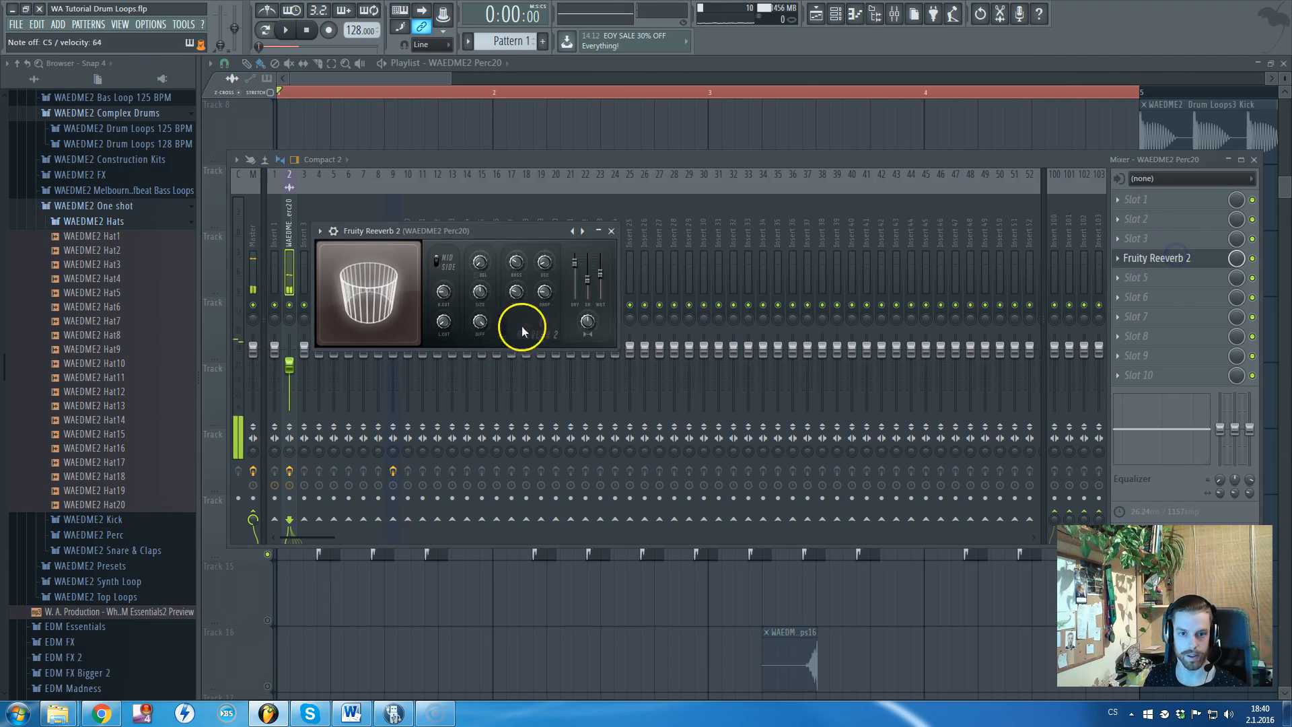
mouse_move(443, 291)
left_mouse_down()
mouse_move(470, 294)
mouse_move(450, 311)
mouse_move(443, 302)
left_mouse_up()
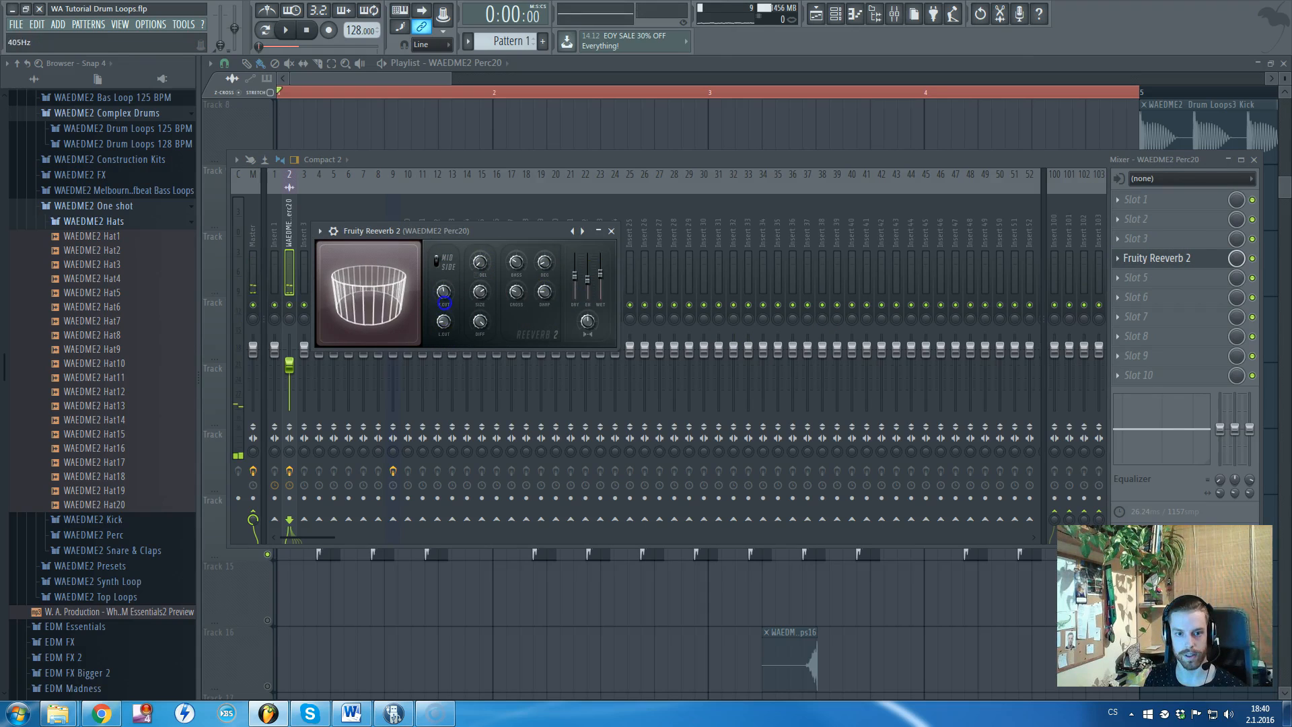
left_click_drag(599, 273, 599, 267)
left_click(487, 274)
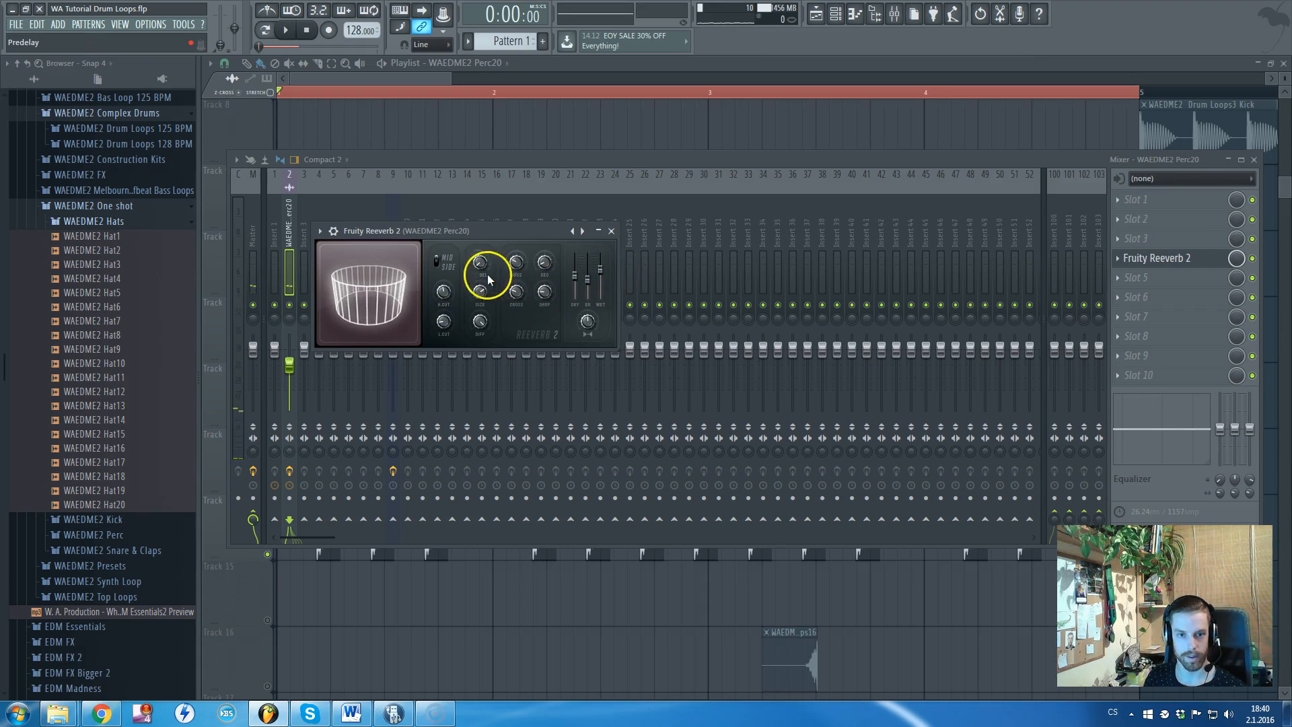
left_click_drag(479, 265, 482, 249)
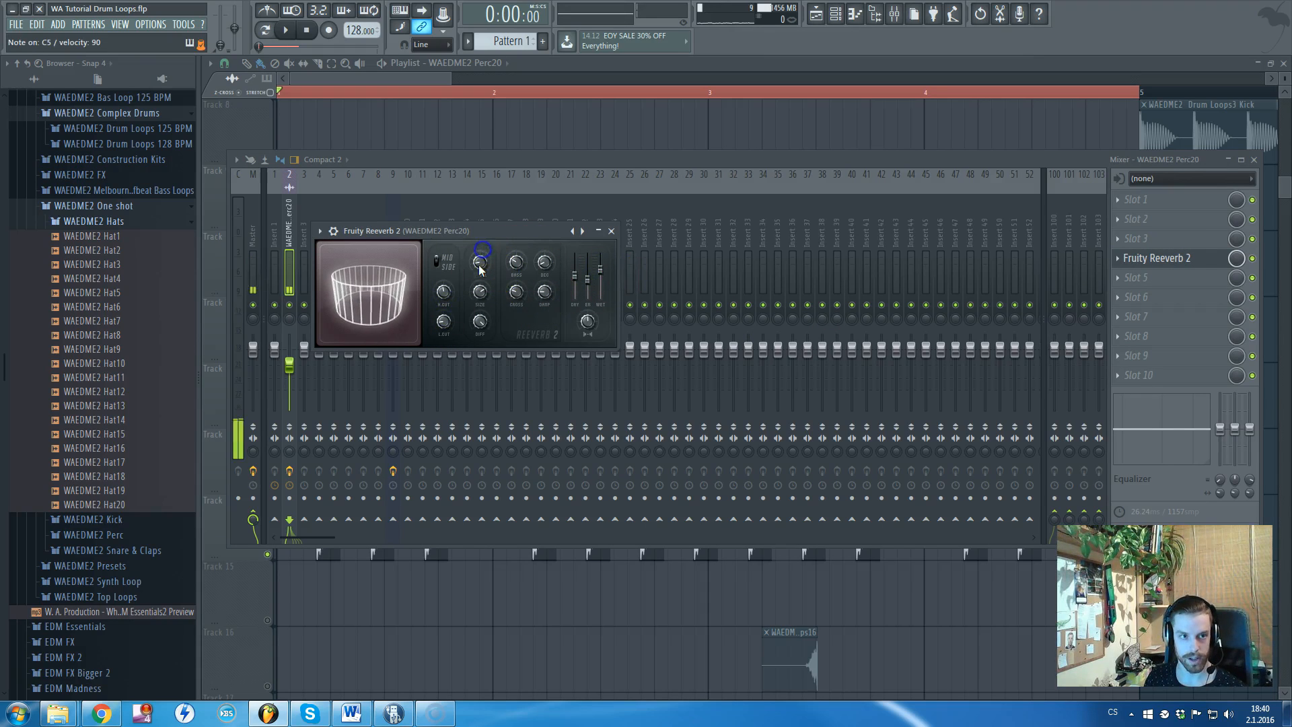
- Set the Perc20 reverb's stereo separation to -34% and lower its wet level while the loop plays
left_click_drag(588, 322, 590, 283)
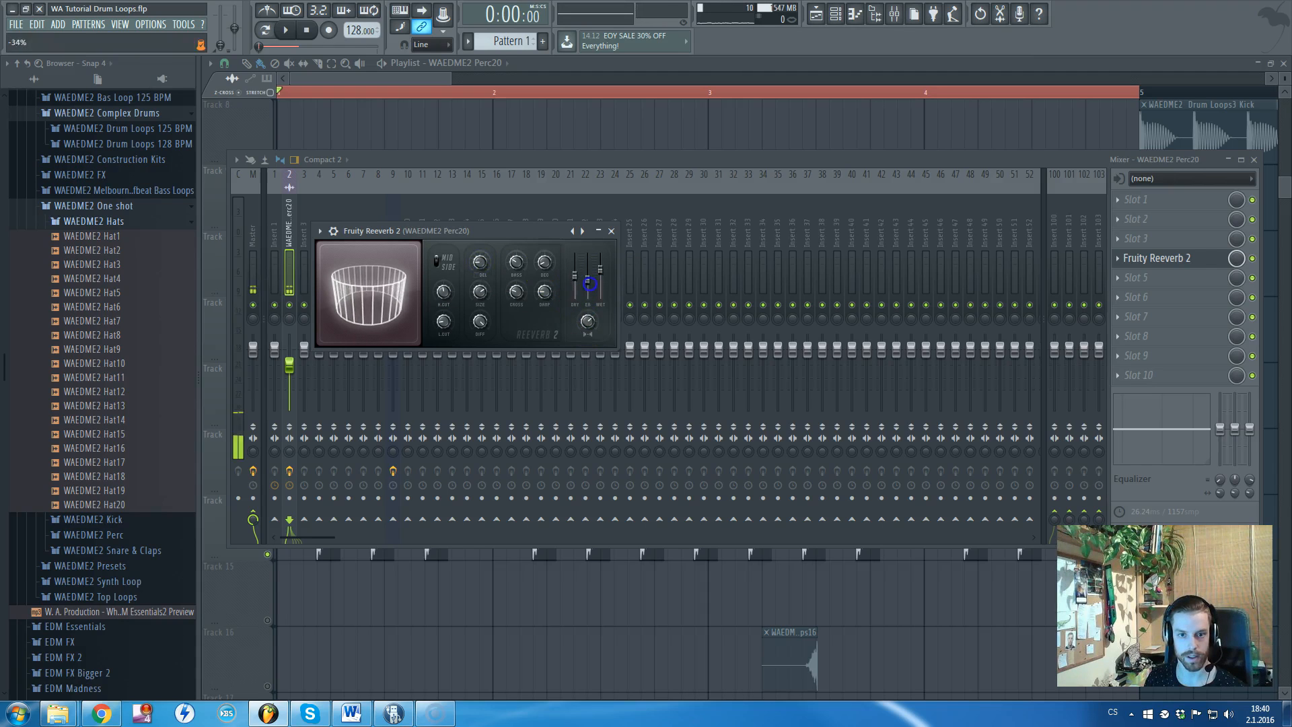
key("space")
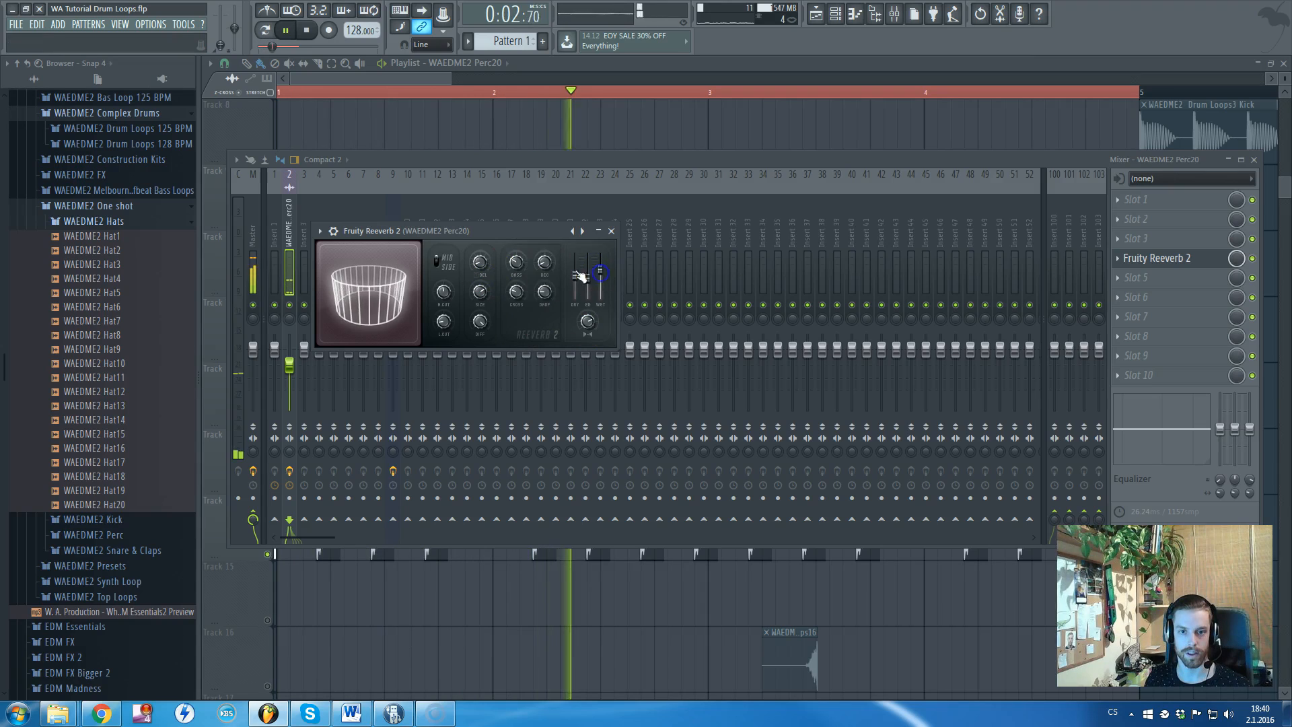
left_click_drag(600, 272, 601, 283)
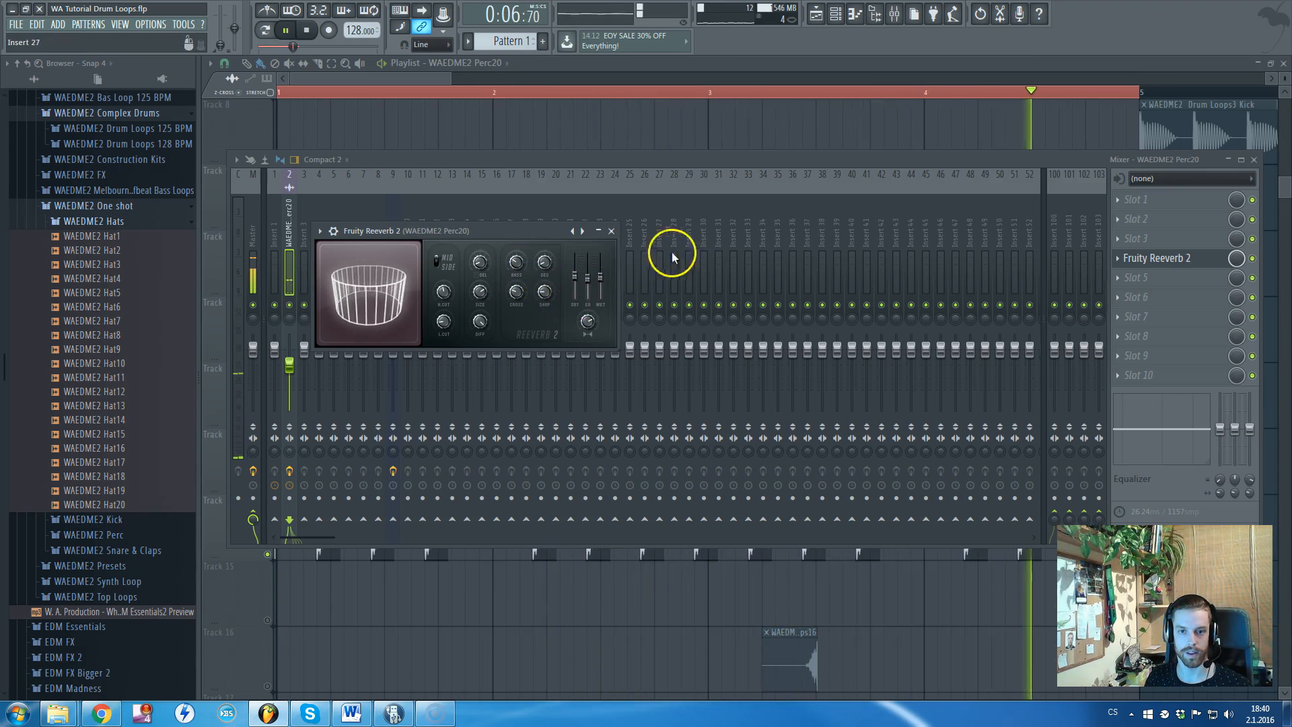
- Close the Perc20 reverb, the mixer and the Perc20 channel settings
left_click(611, 231)
right_click(612, 156)
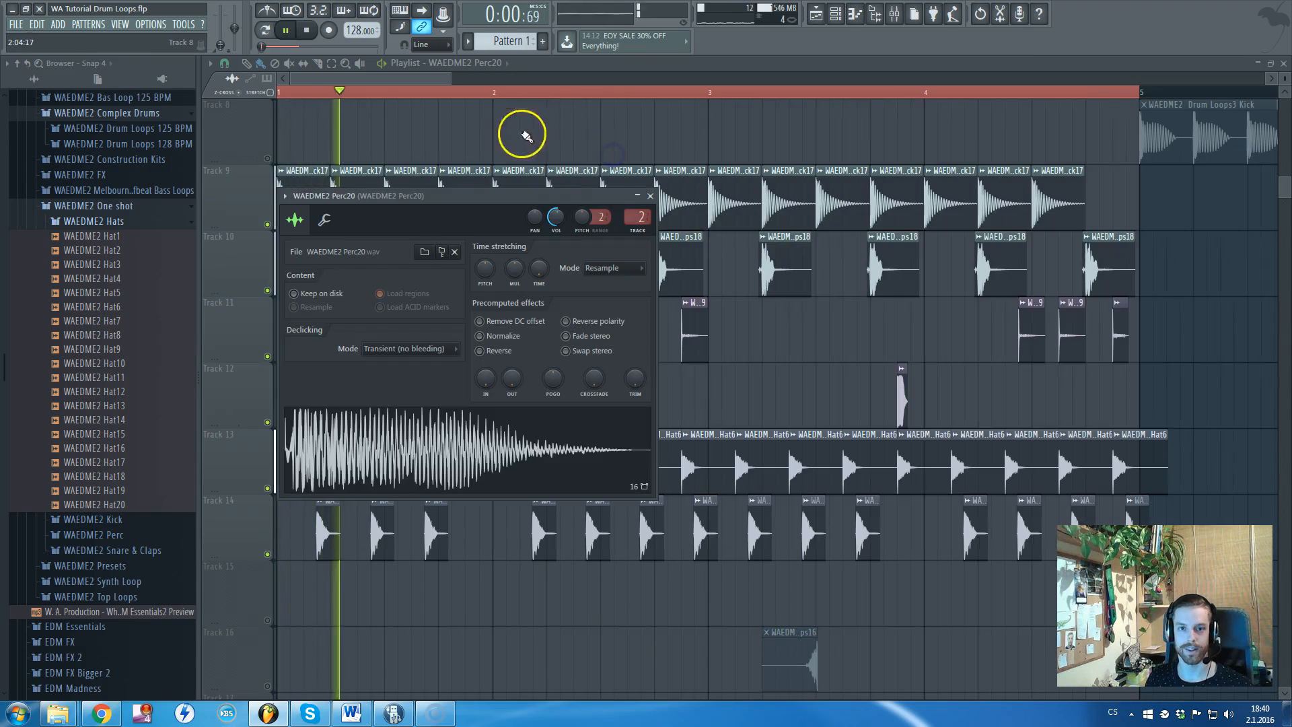
right_click(566, 192)
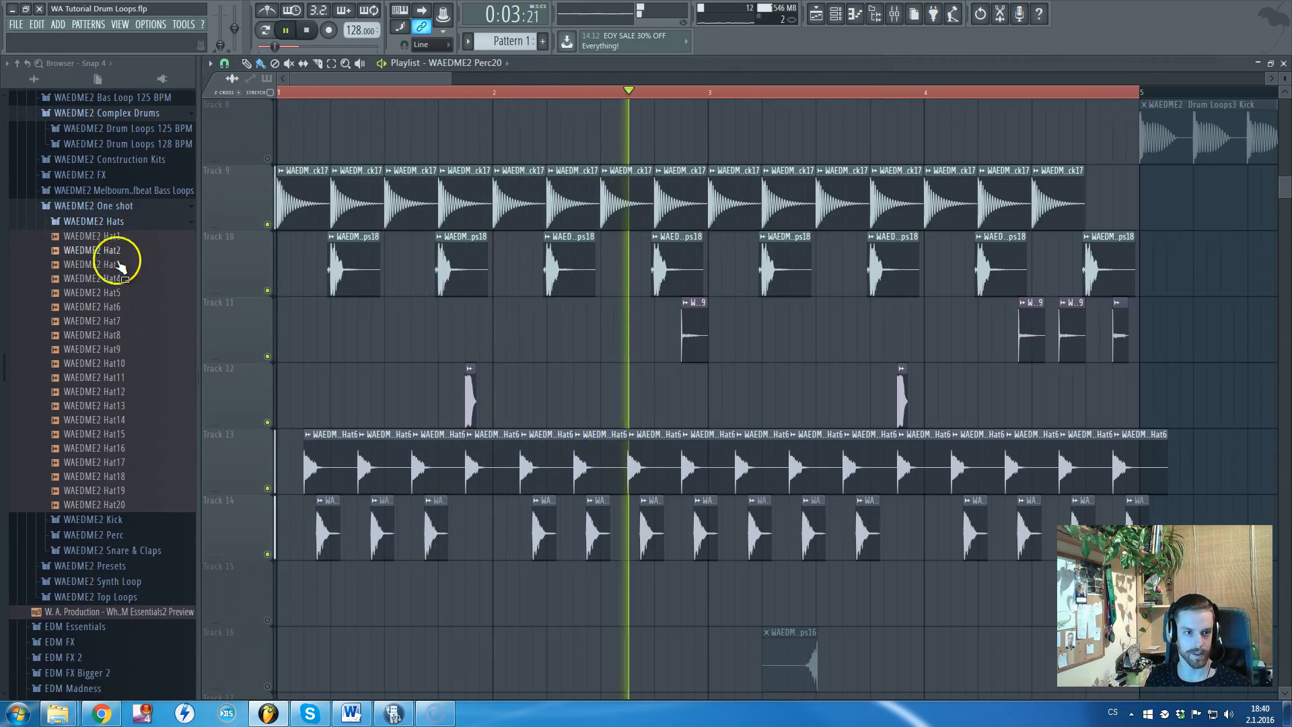
- Stop playback and collapse the WAEDME2 Hats and WAEDME2 One shot folders in the browser
left_click(94, 221)
key("space")
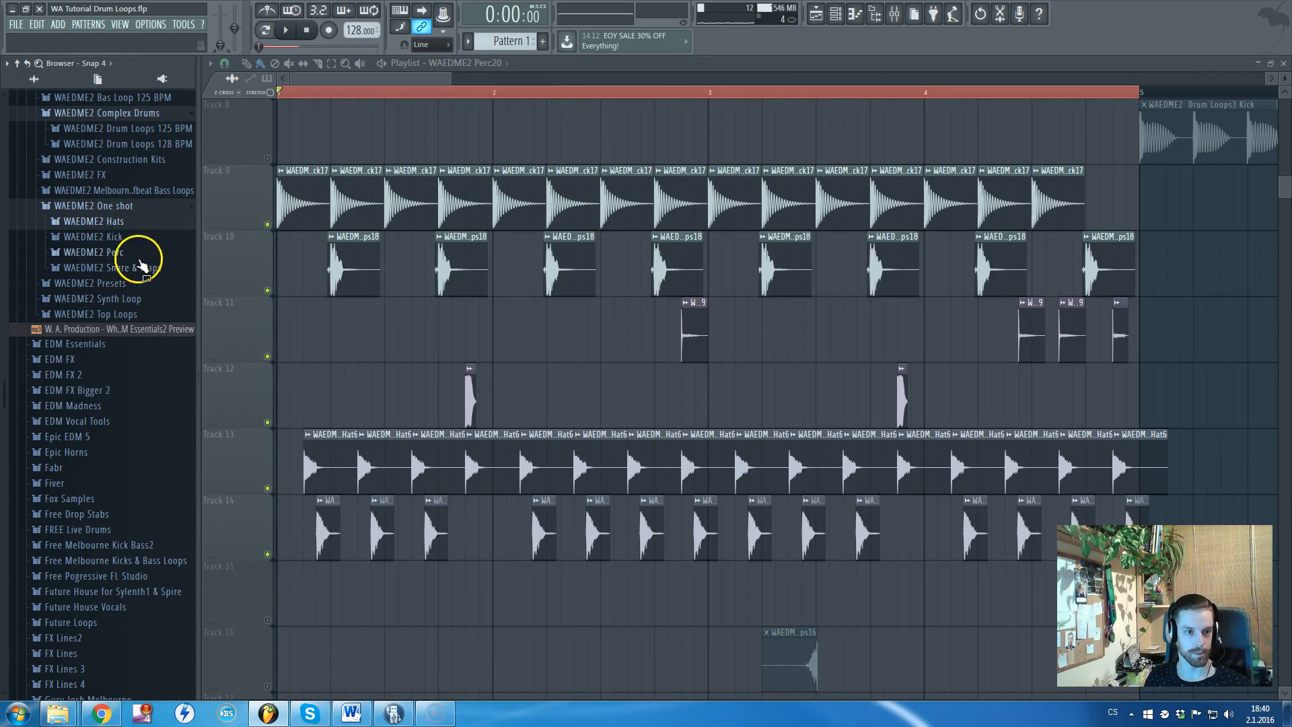
left_click(115, 206)
scroll(131, 269, "up", 5)
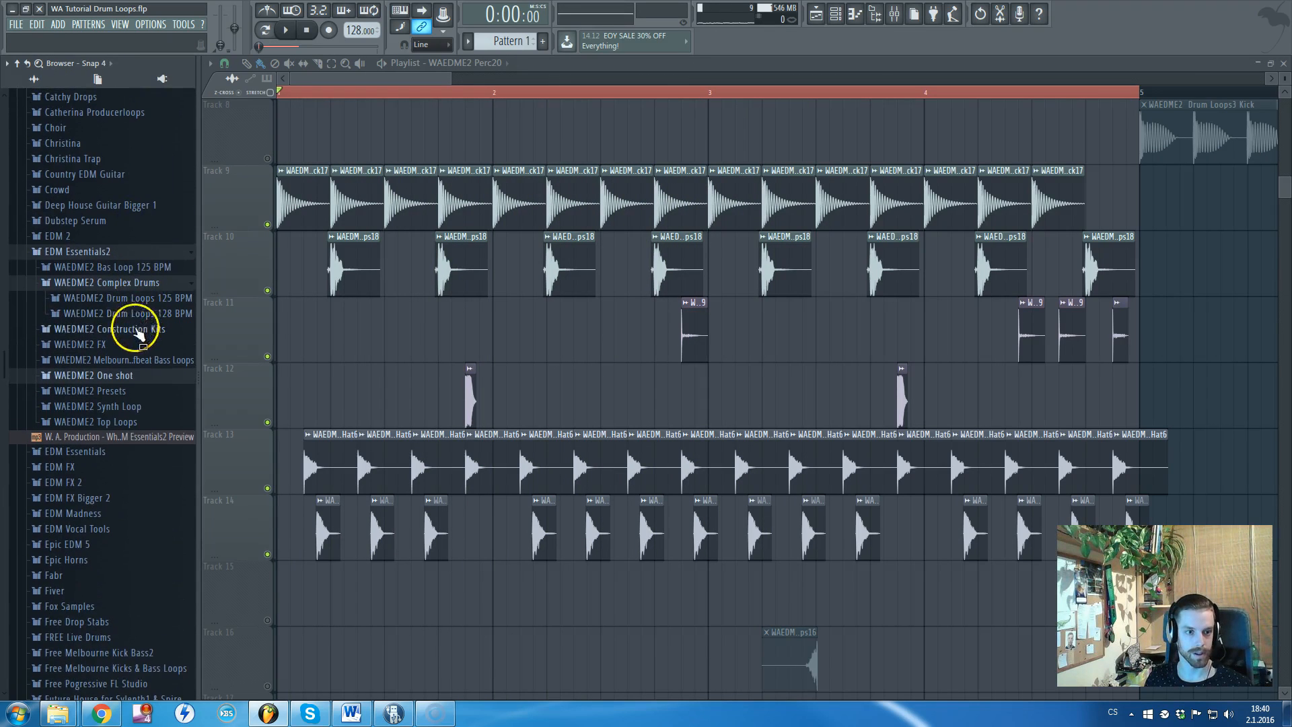
- Move the reversed Snare & Claps16 clip from Track 16 to an earlier position on Track 15
scroll(505, 246, "down", 3)
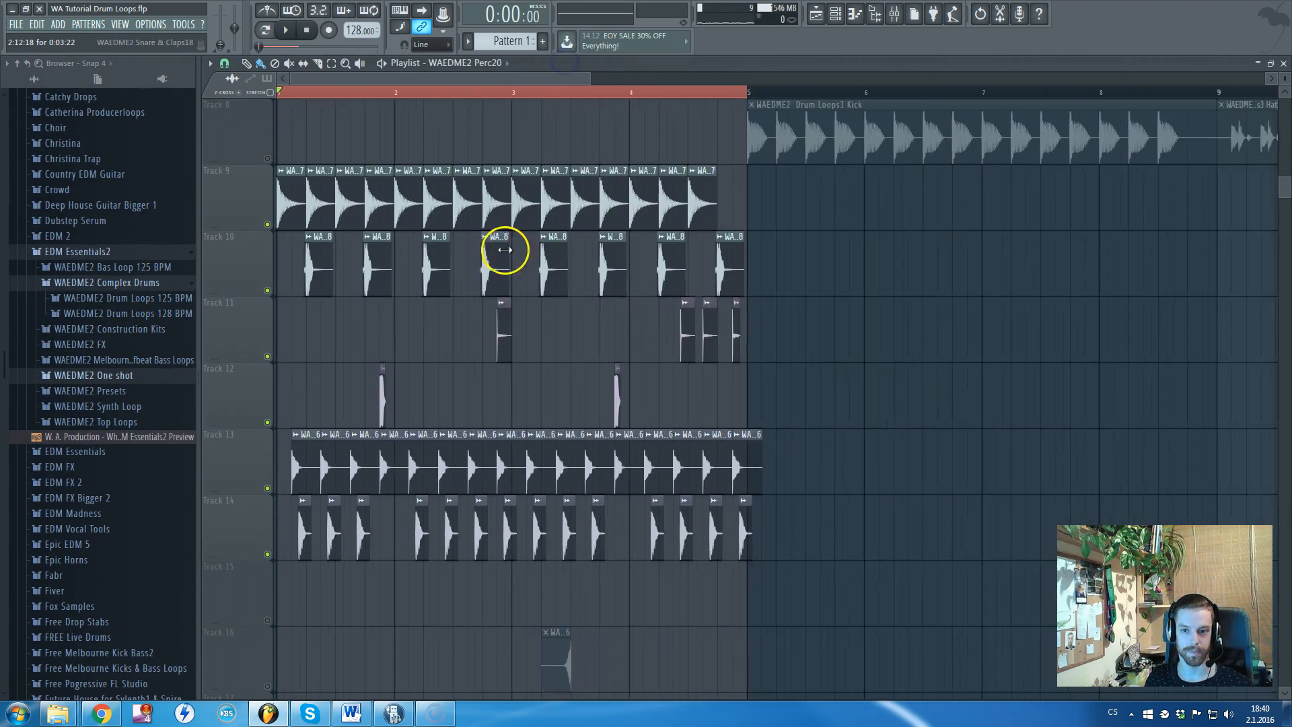
scroll(500, 280, "down", 2)
scroll(332, 513, "up", 2)
scroll(538, 552, "up", 1)
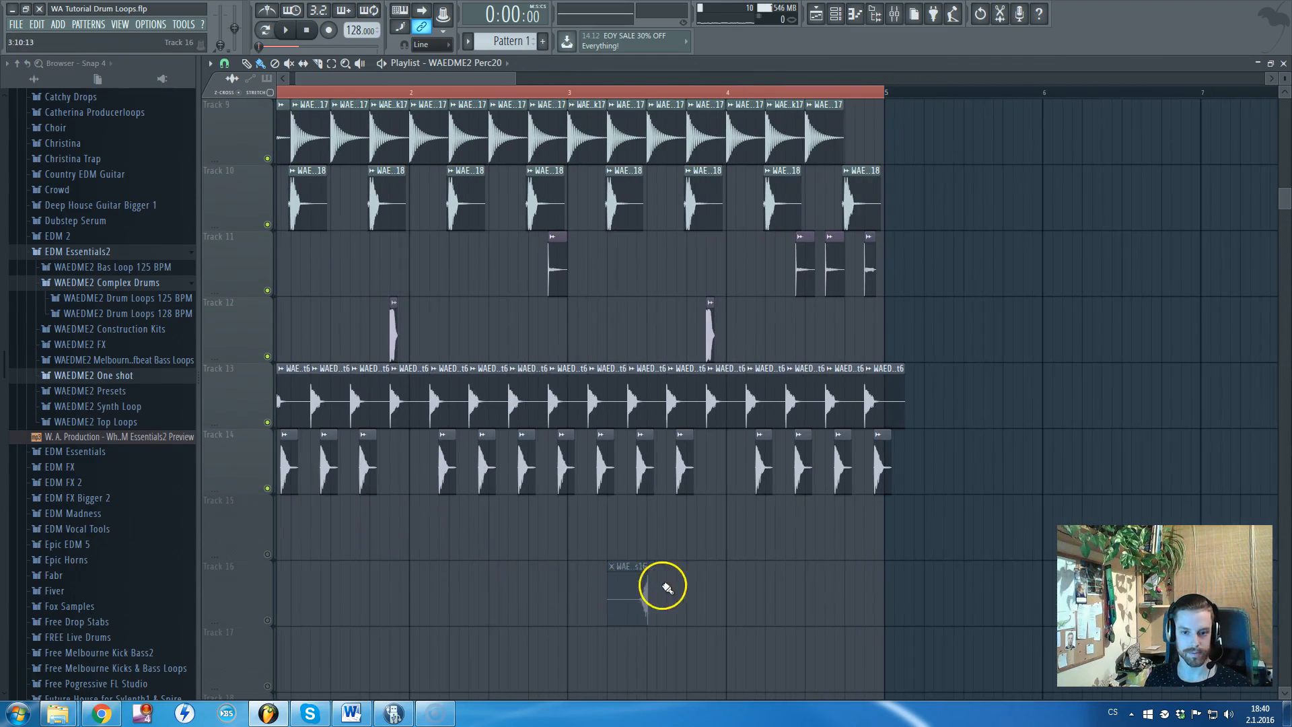
left_click_drag(634, 592, 402, 542)
scroll(509, 514, "up", 5)
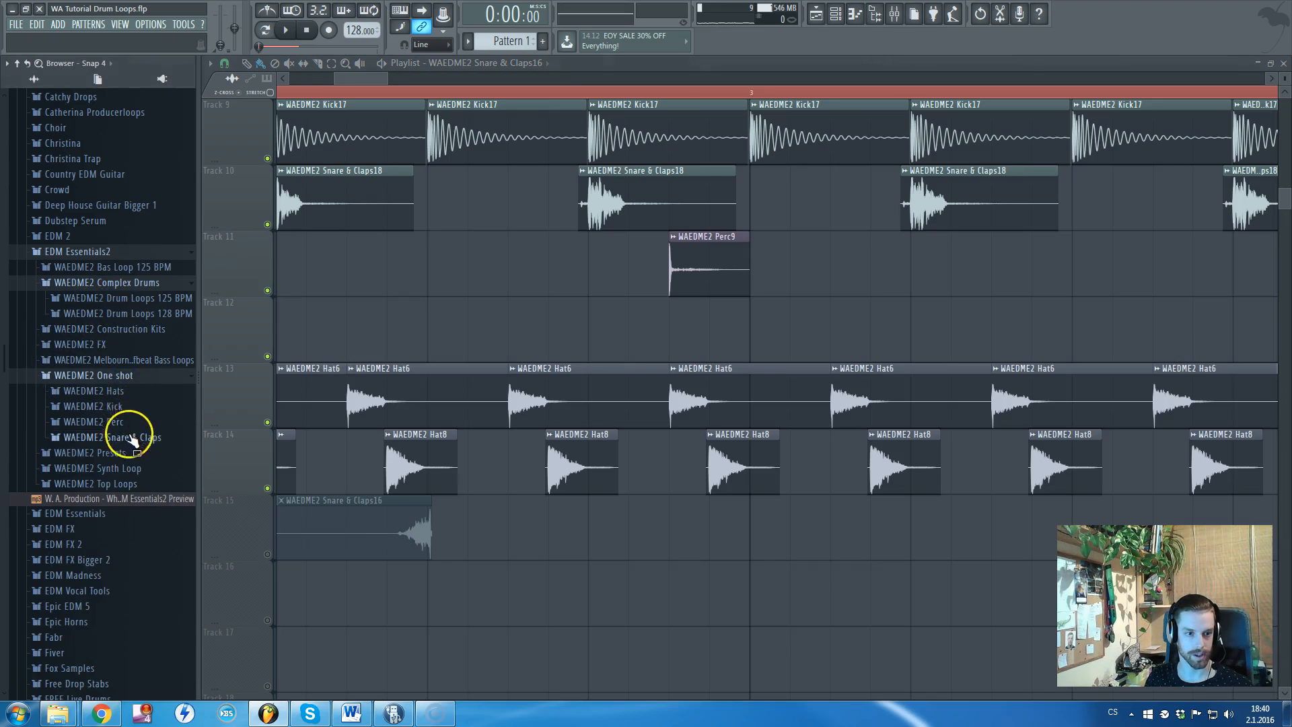
- Place two Snare & Claps7 clips after the Snare & Claps16 clip on Track 15 and unmute the track
left_click(132, 438)
left_click_drag(114, 367, 611, 524)
scroll(614, 530, "down", 4)
left_click_drag(645, 580, 530, 542)
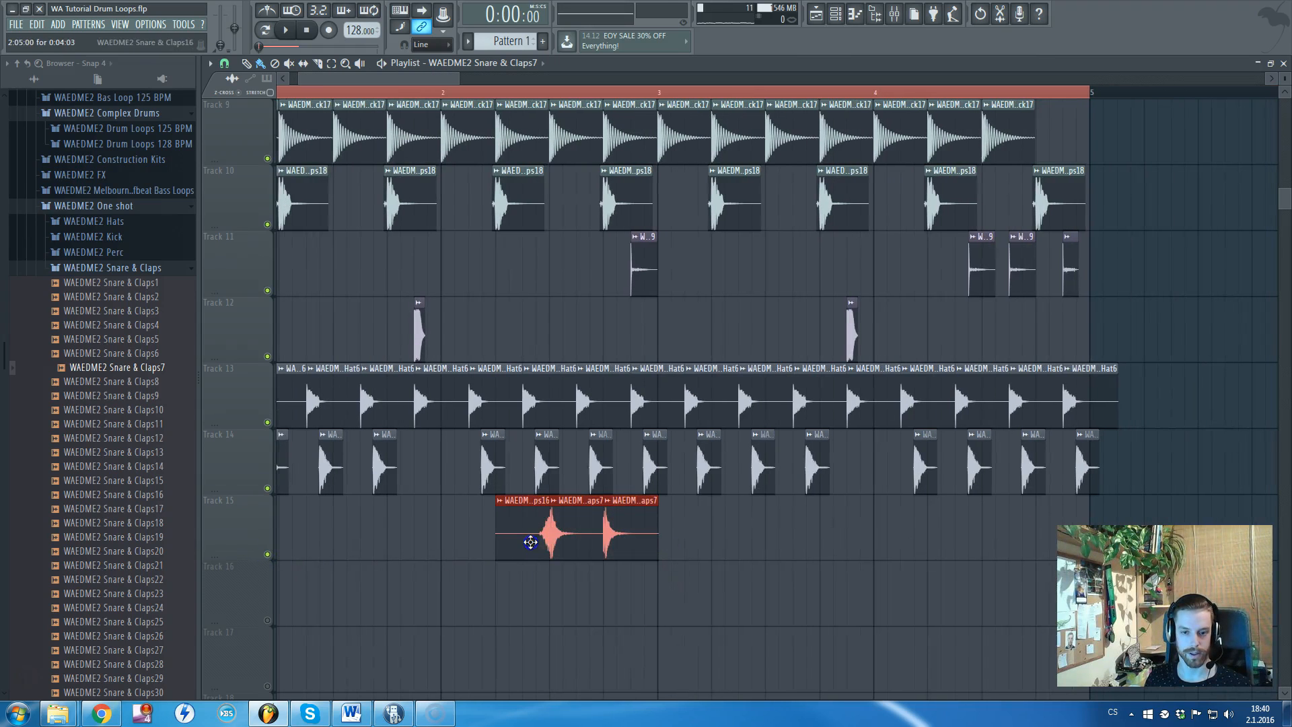
- Shift the Track 15 clap group so the two Snare & Claps7 hits fall one beat and half a beat before bar 3
scroll(577, 538, "up", 1)
key("space")
left_click_drag(658, 597, 551, 546)
scroll(545, 551, "up", 4)
left_click_drag(518, 600, 705, 614)
left_click_drag(689, 524, 748, 524)
left_click_drag(745, 623, 574, 543)
key("space")
- Copy the Track 15 clap group to the same position just before bar 5
scroll(642, 544, "down", 3)
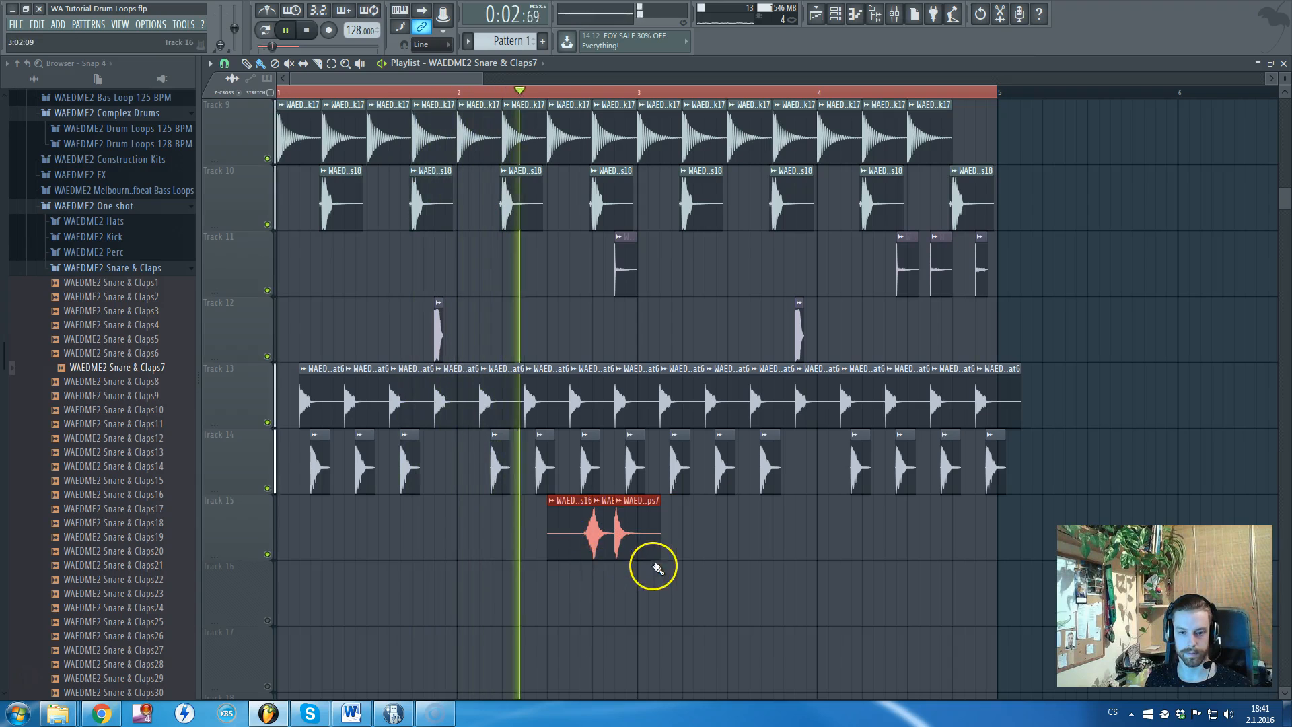
left_click_drag(634, 536, 989, 547)
scroll(1010, 619, "up", 3)
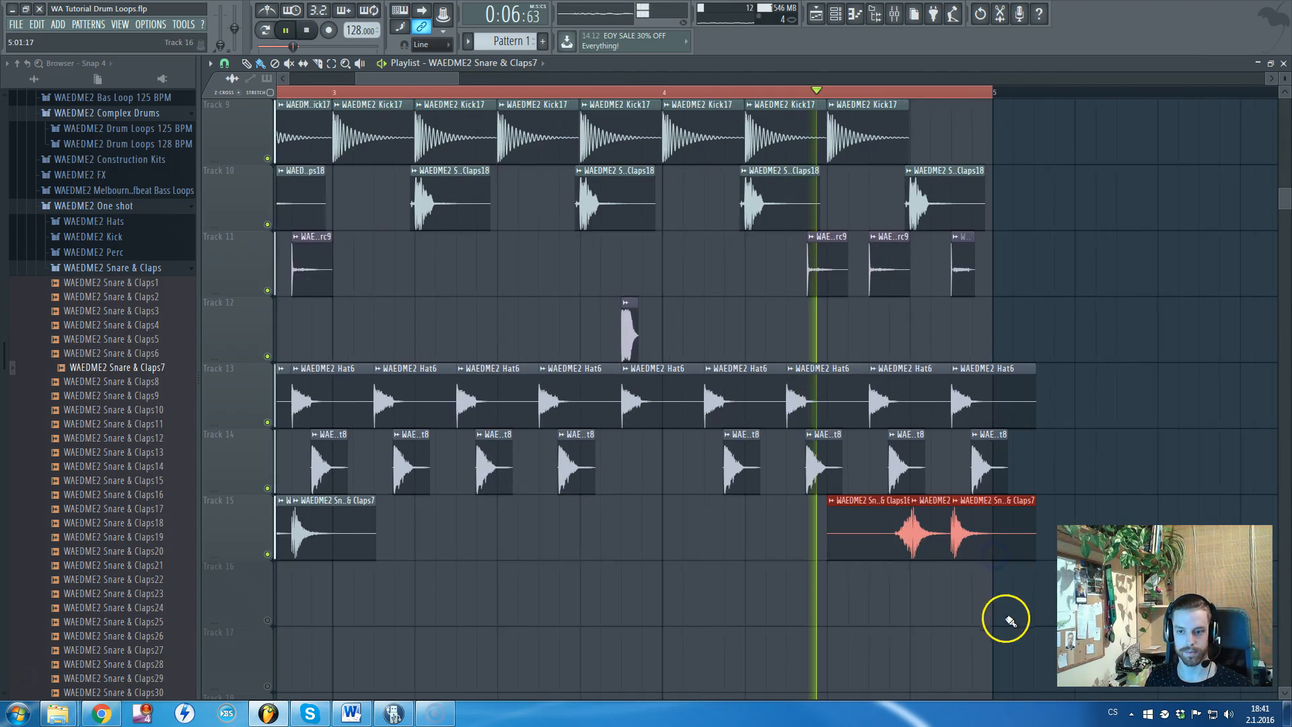
- Collapse the WAEDME2 Snare & Claps folder in the browser and stop playback
left_click(107, 267)
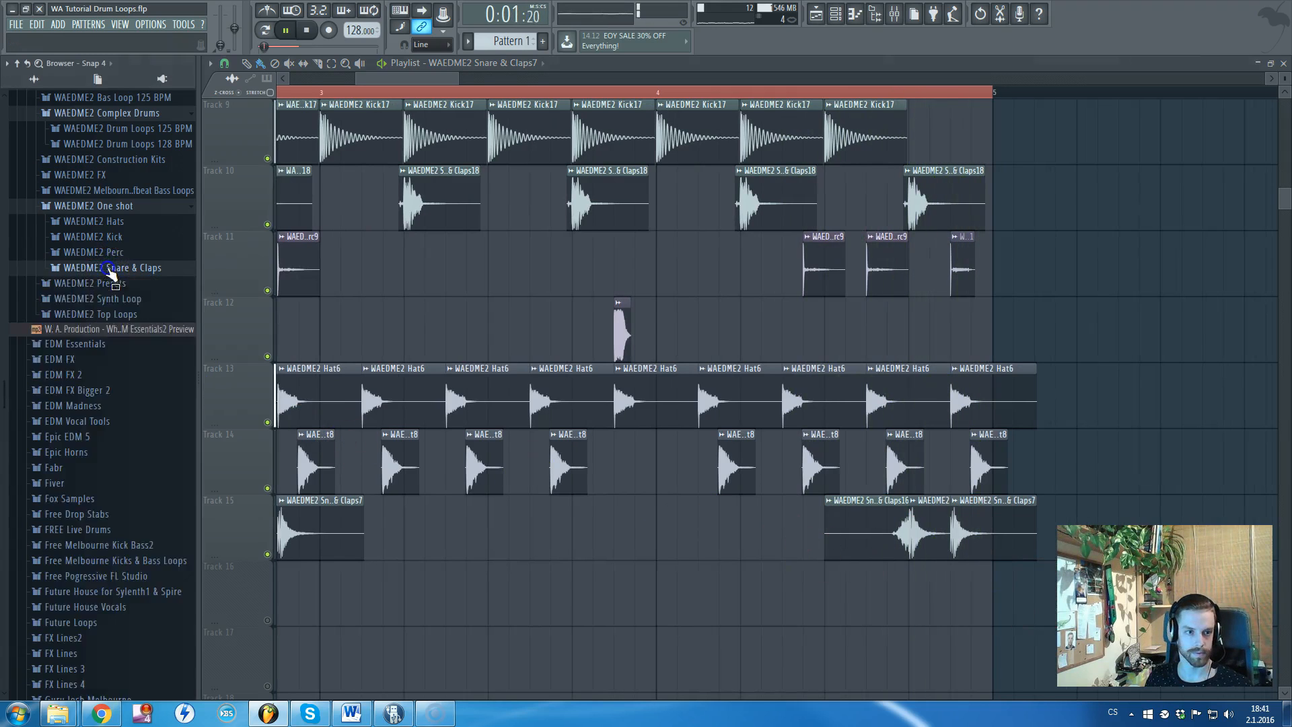
scroll(110, 273, "up", 4)
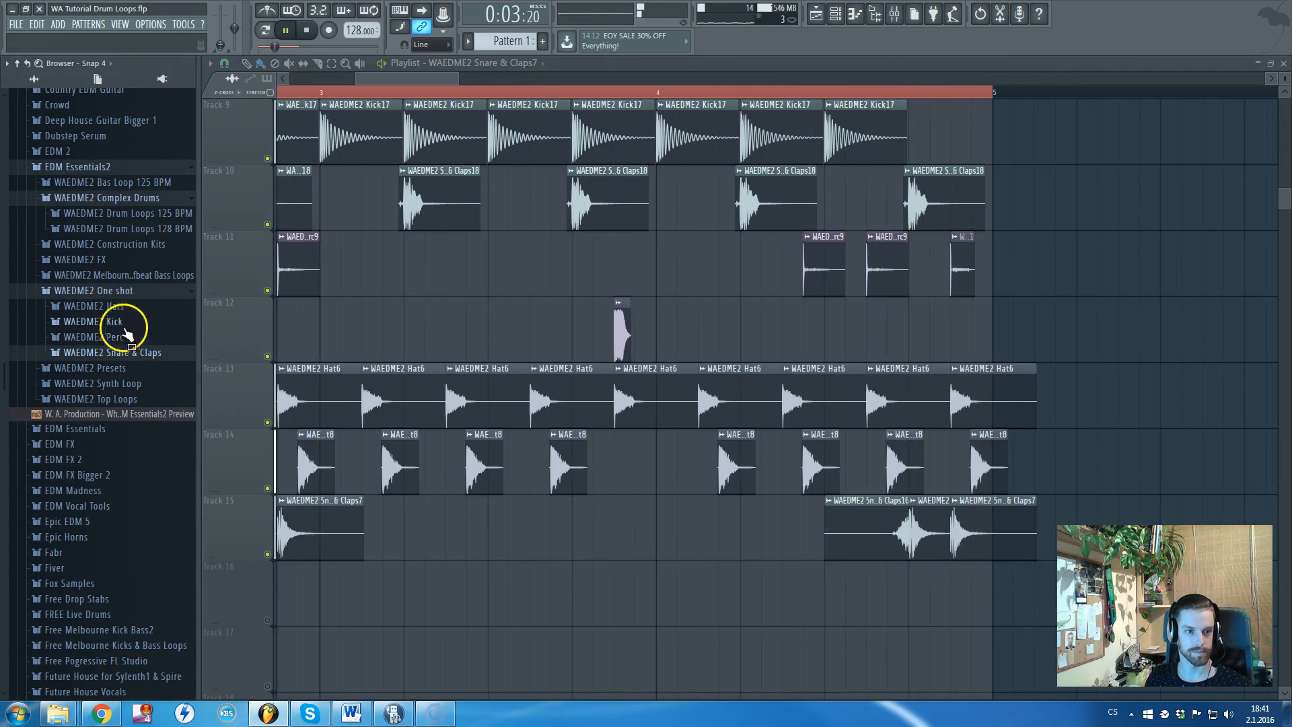
key("space")
- Place the WAEDME2 FX 12 sample on Track 16 at bar 1 and unmute the track
left_click(119, 260)
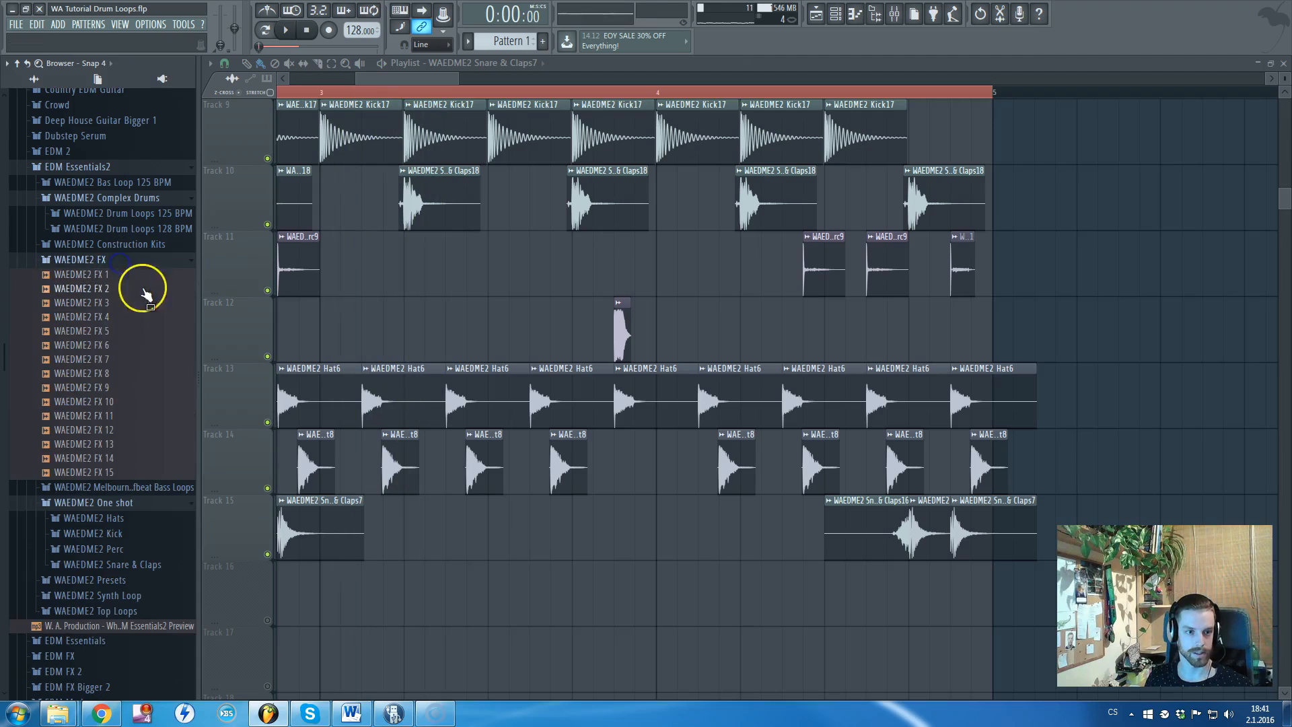
left_click(115, 415)
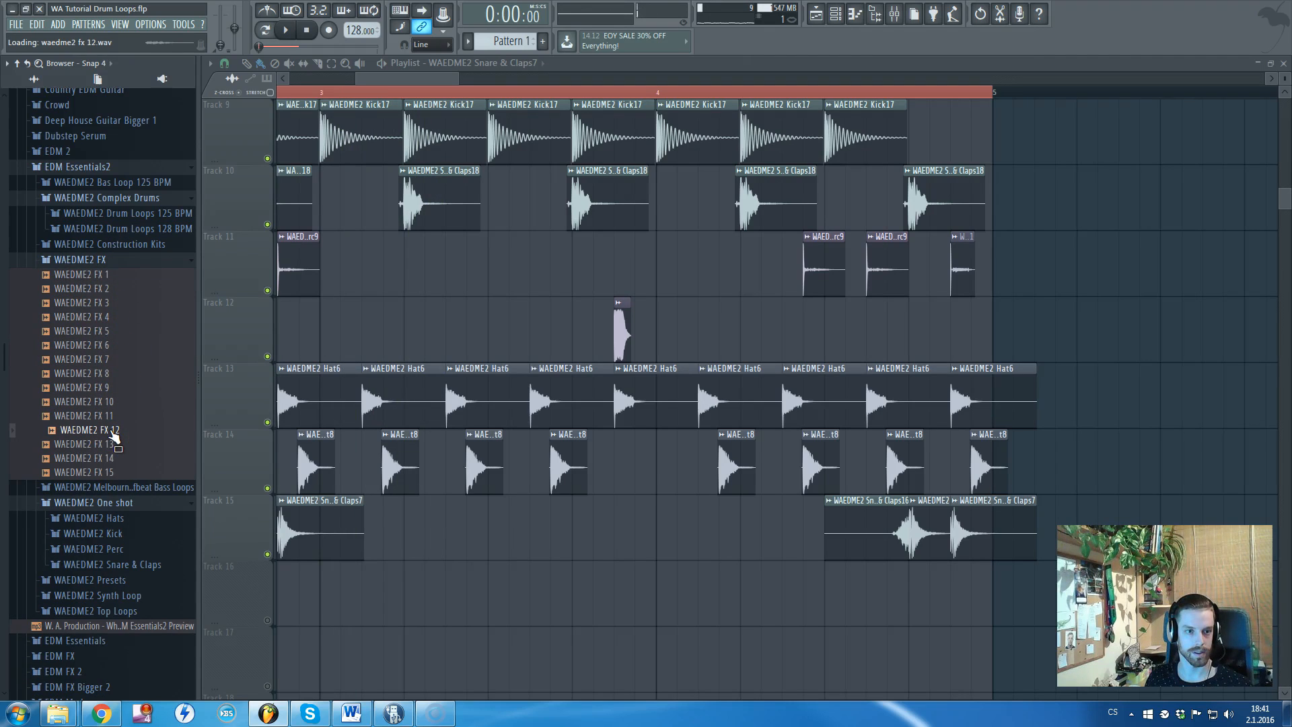
left_click_drag(521, 588, 523, 589)
scroll(537, 600, "down", 3)
left_click_drag(649, 592, 134, 595)
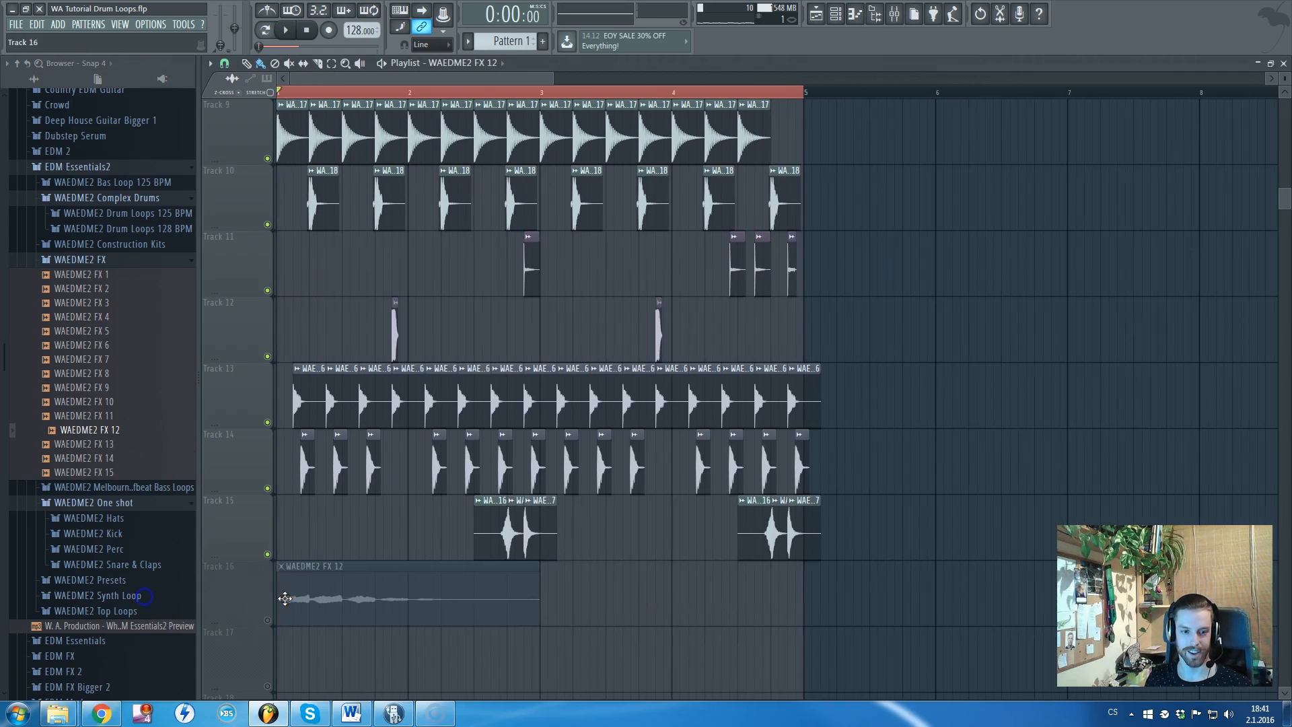
left_click(269, 623)
- Play the loop and make an adjustment in the FX 12 clip's channel settings
scroll(550, 549, "up", 1)
key("space")
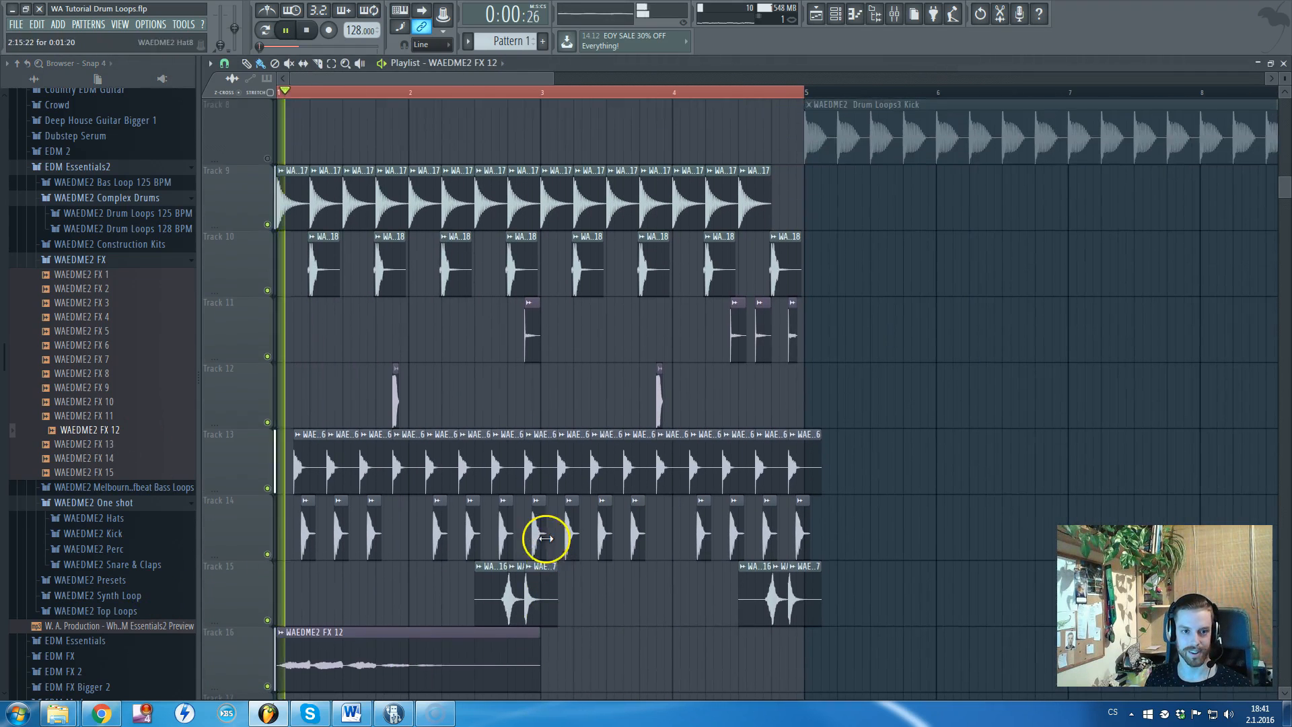
scroll(511, 537, "down", 3)
double_click(379, 470)
left_click_drag(591, 249, 591, 235)
key("Escape")
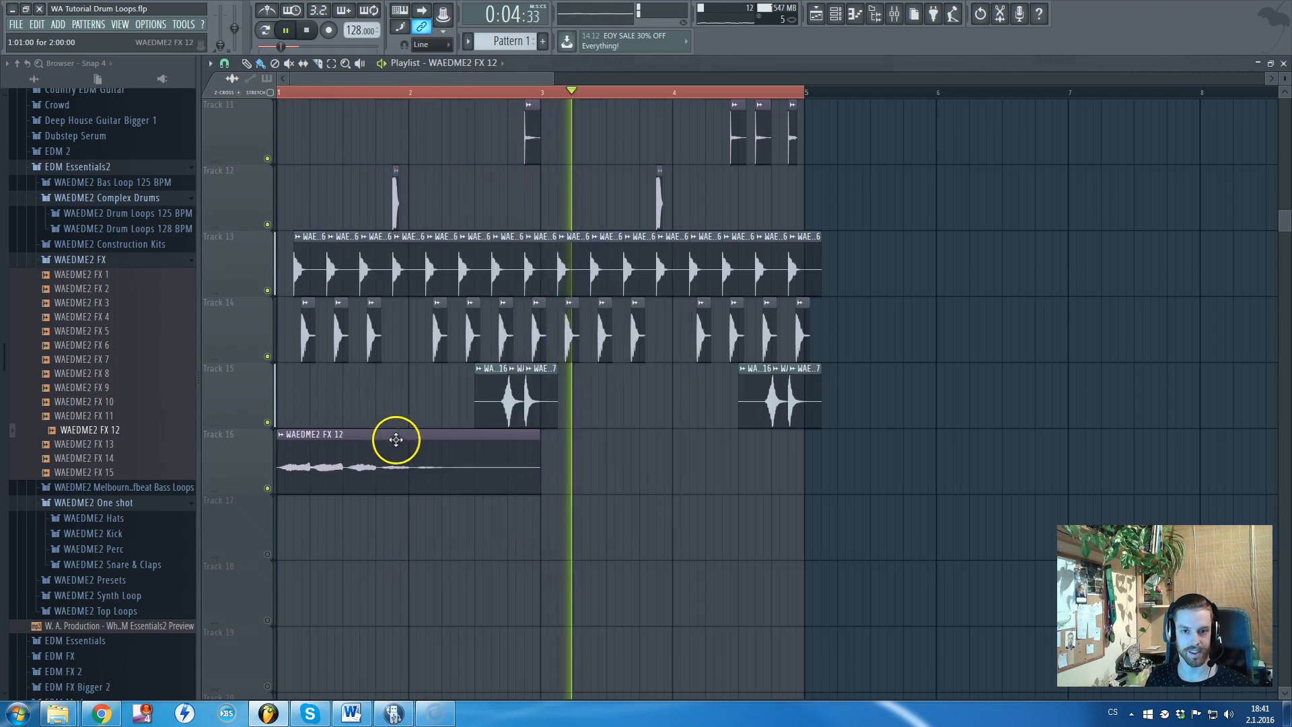
- Stop playback and look over the new loop's tracks and the playlist's snap options
scroll(395, 444, "up", 2)
key("space")
scroll(470, 434, "up", 1)
scroll(492, 429, "up", 2)
scroll(492, 428, "down", 3)
scroll(492, 428, "up", 2)
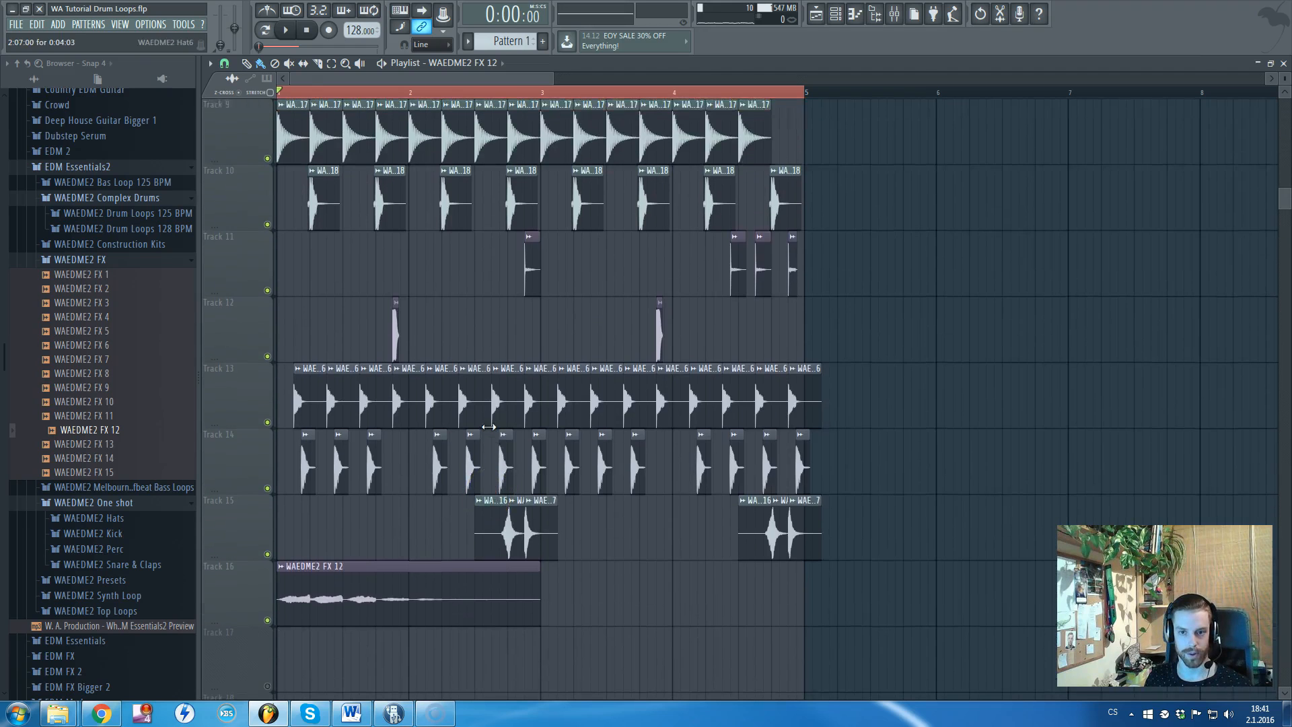
scroll(492, 428, "down", 1, "ctrl")
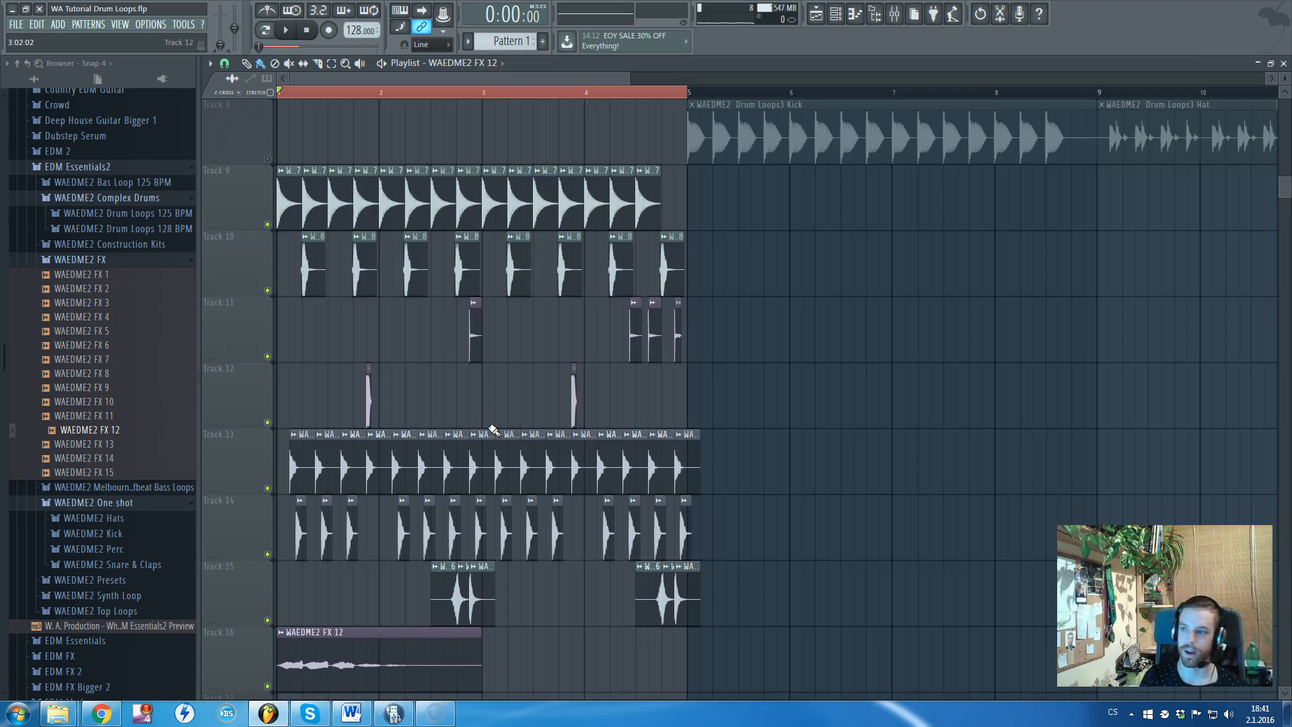
scroll(340, 202, "up", 3, "ctrl")
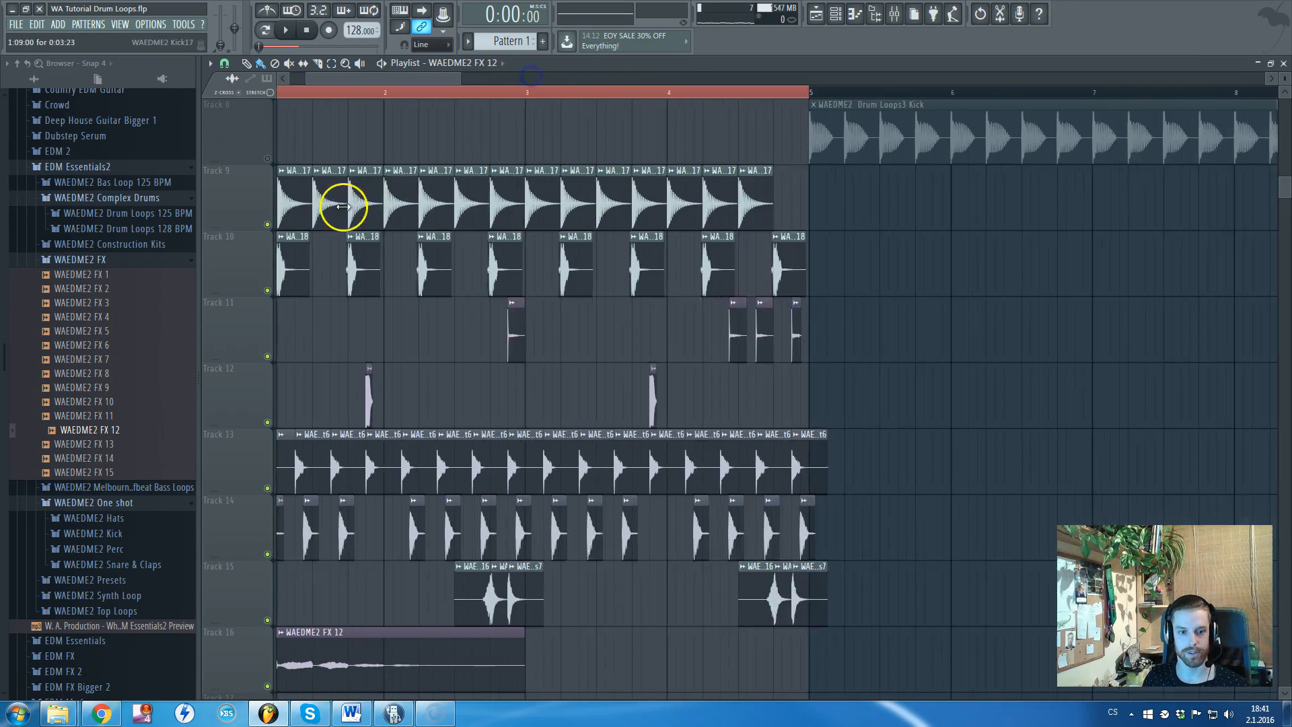
left_click(224, 62)
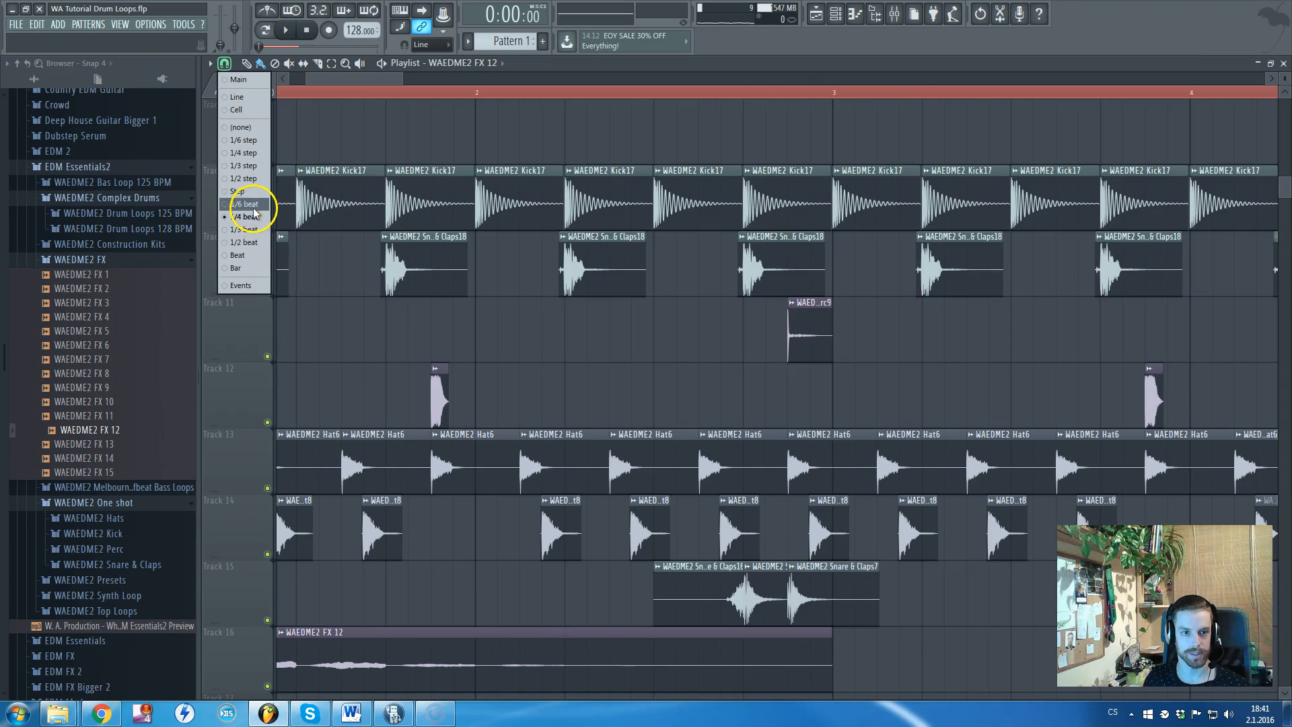
left_click_drag(329, 78, 254, 83)
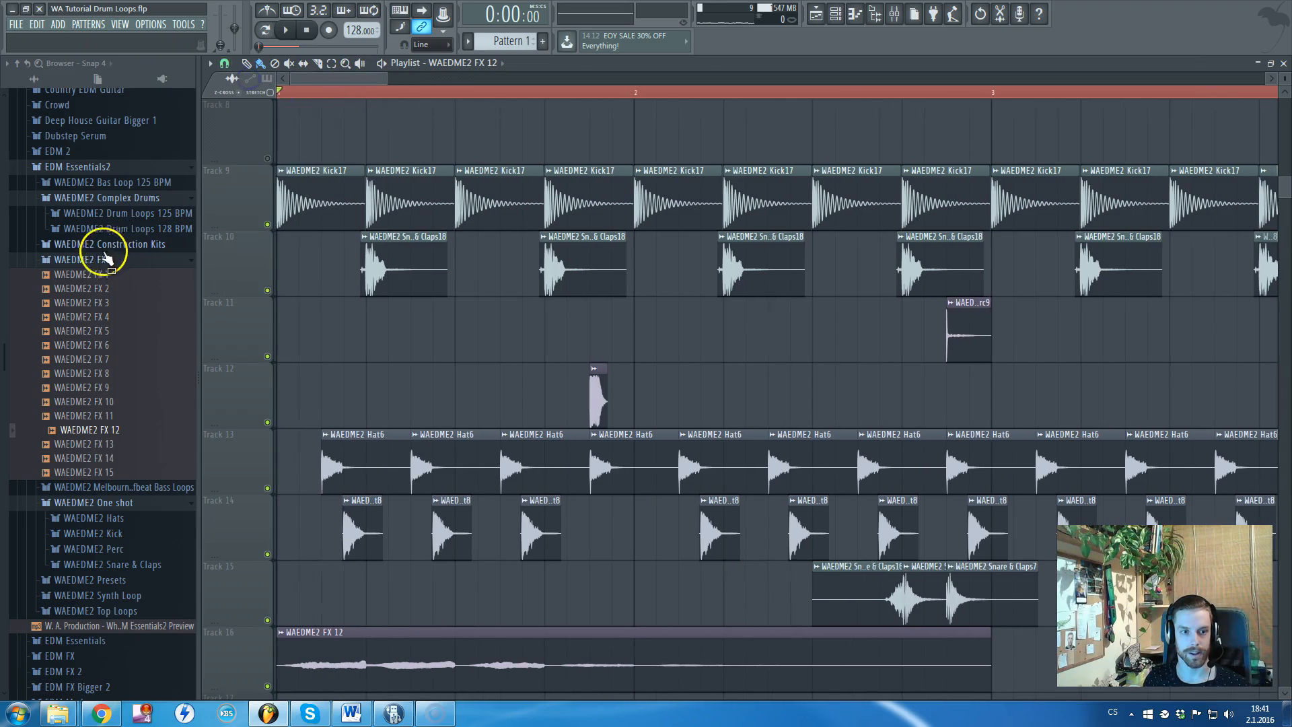
- Collapse the WAEDME2 FX folder in the browser
left_click(106, 259)
scroll(124, 287, "down", 3)
scroll(128, 293, "up", 3)
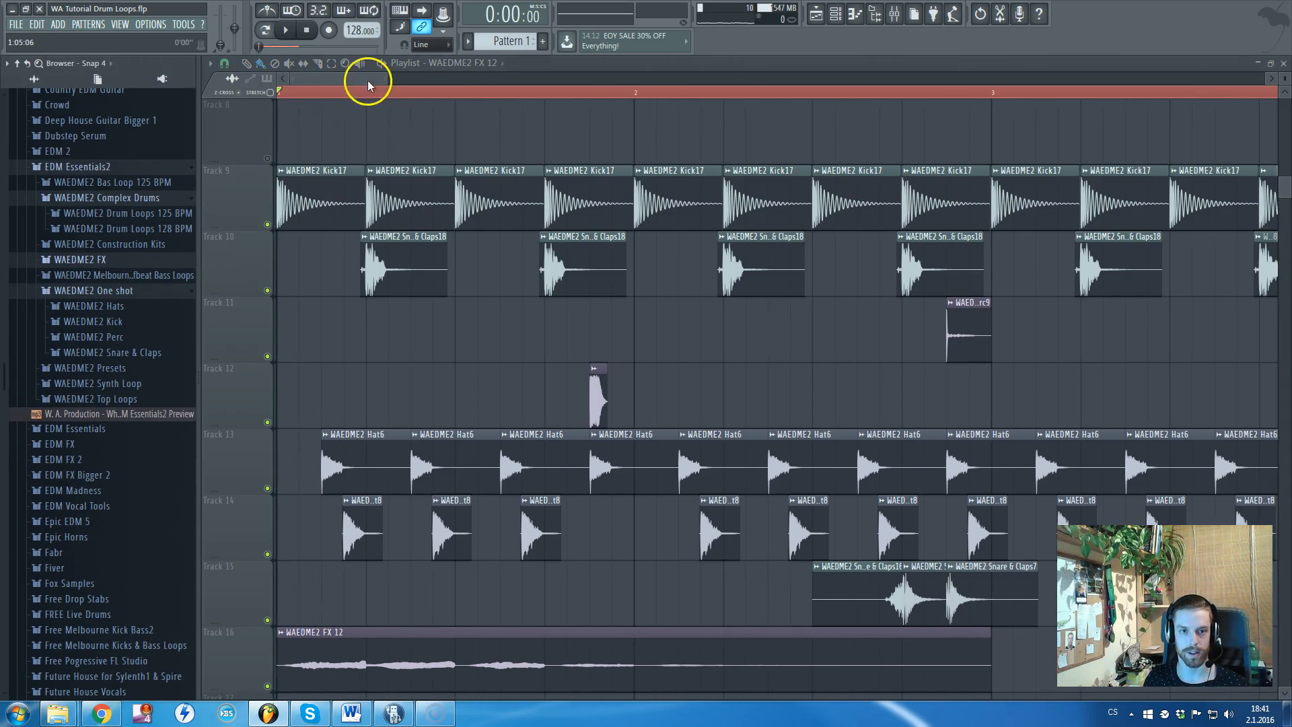
scroll(357, 159, "down", 2, "ctrl")
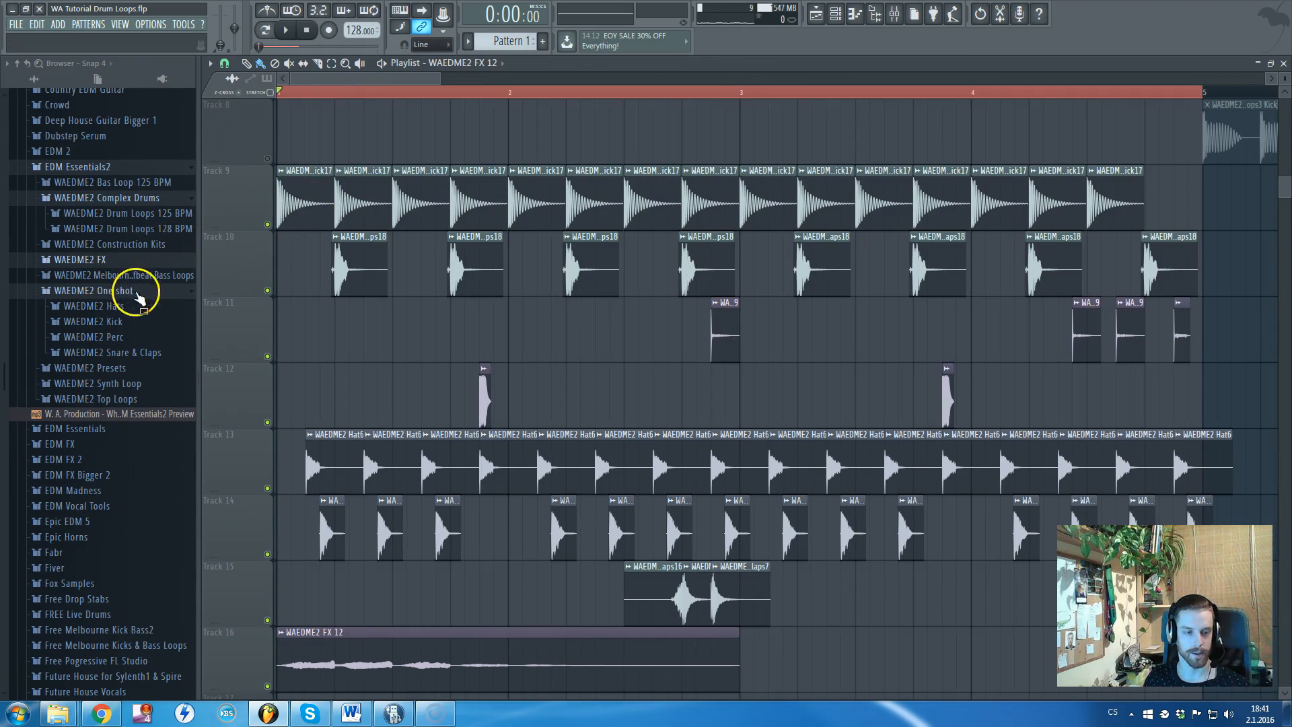
- Try adding WAEDME2 Top Loop3 from the 128 BPM top loops to the playlist
left_click(125, 399)
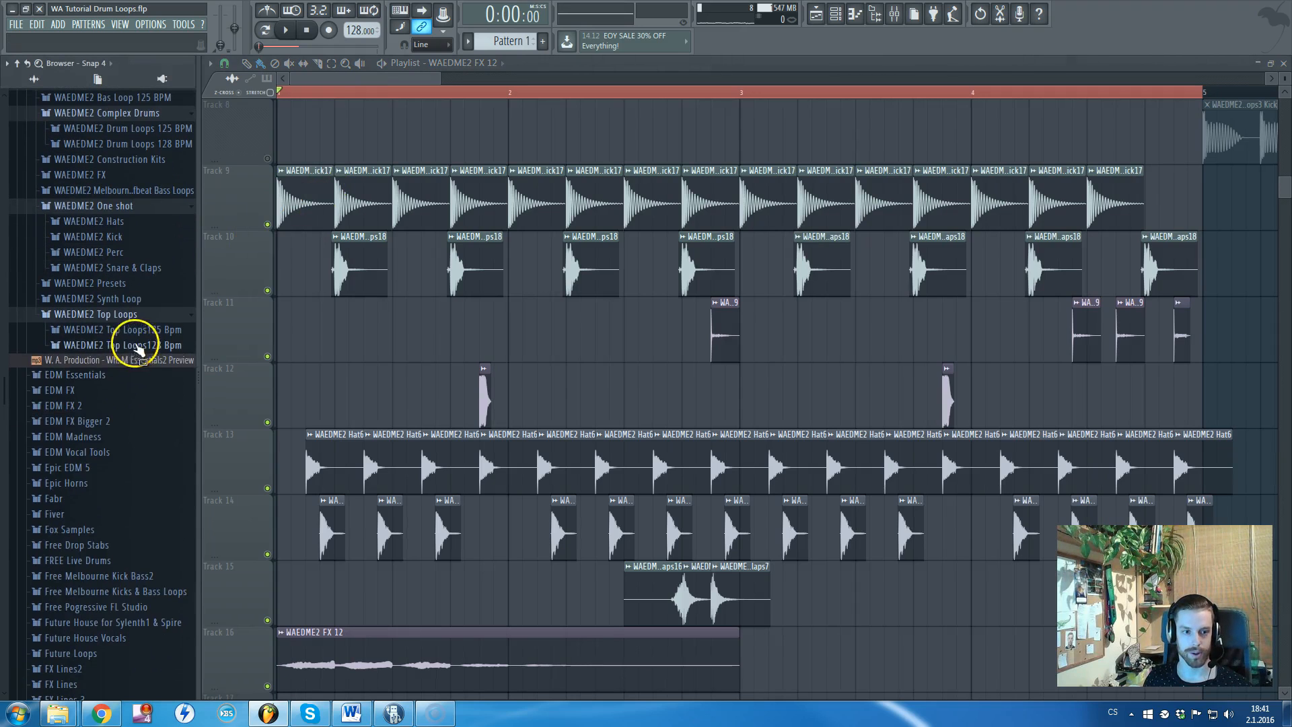
left_click(67, 344)
left_click(89, 448)
left_click_drag(114, 399, 641, 396)
right_click(726, 401)
scroll(603, 453, "up", 5)
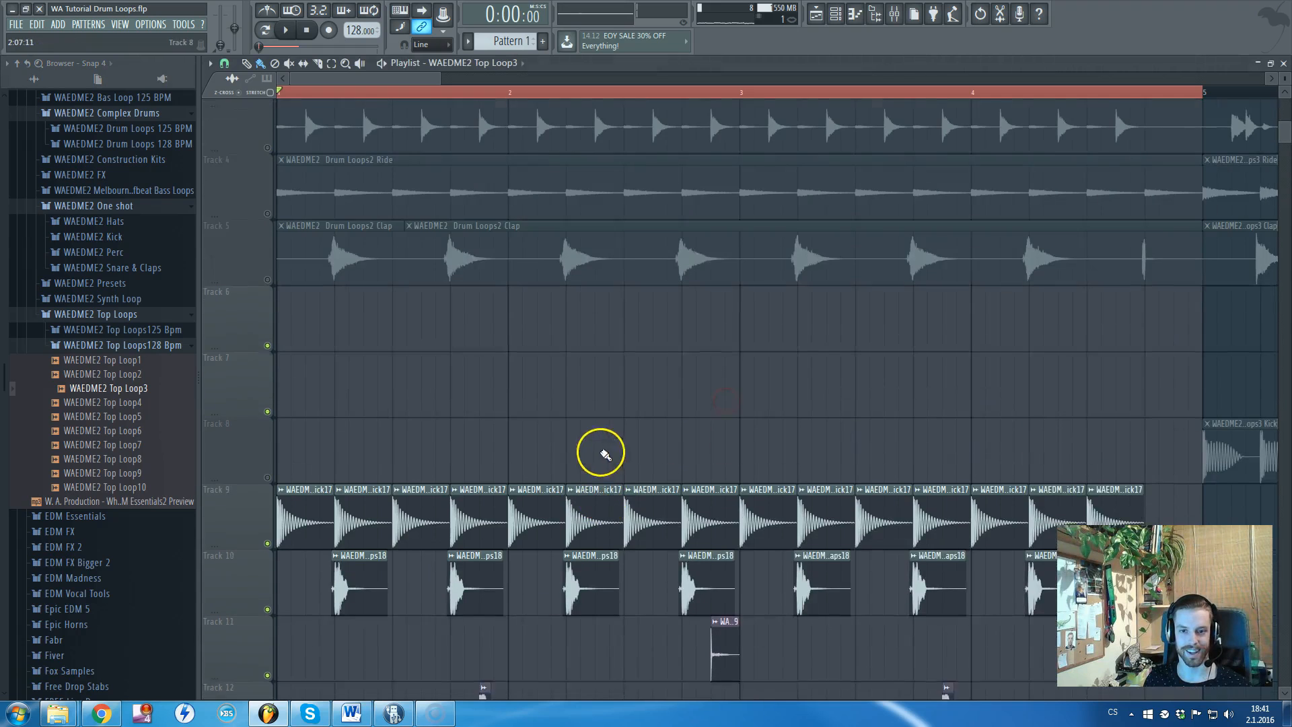
left_click(137, 346)
left_click(154, 313)
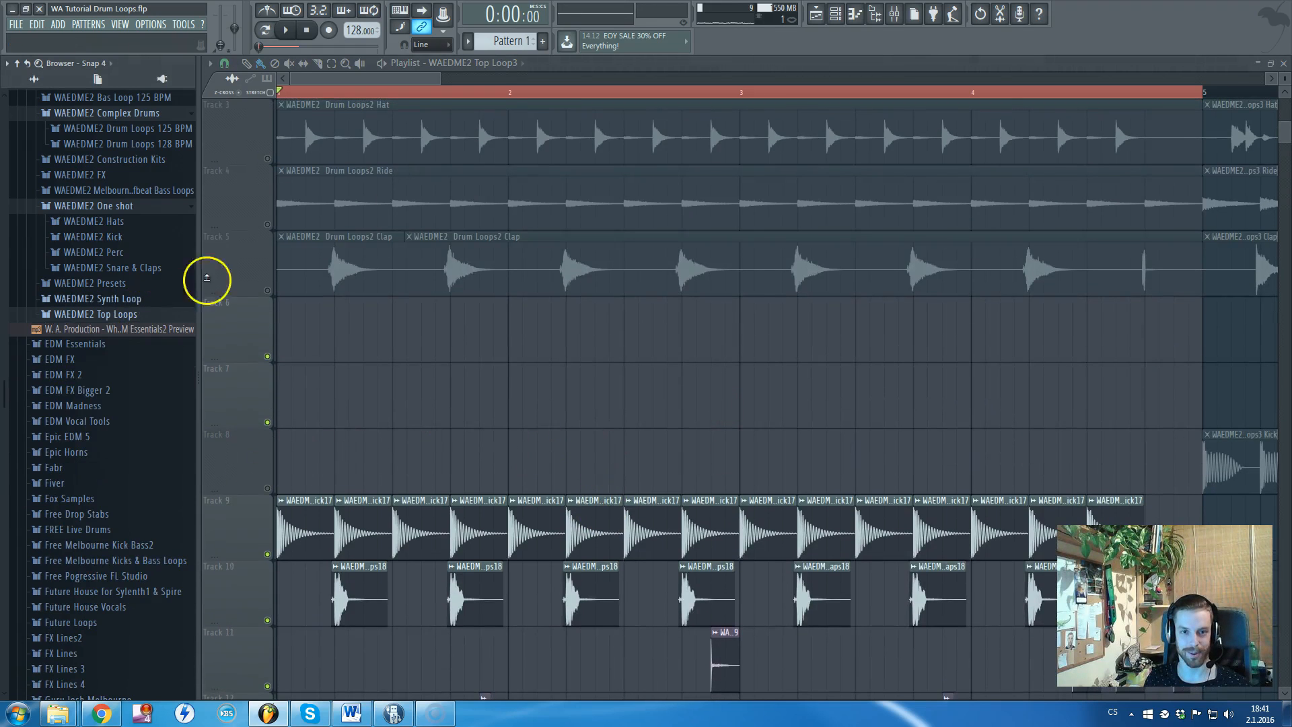
- Clear the playlist's time selection and look over the original drum loop stems and the new loop on Tracks 9 to 16
left_click(423, 76)
scroll(425, 202, "up", 2)
scroll(481, 255, "down", 4)
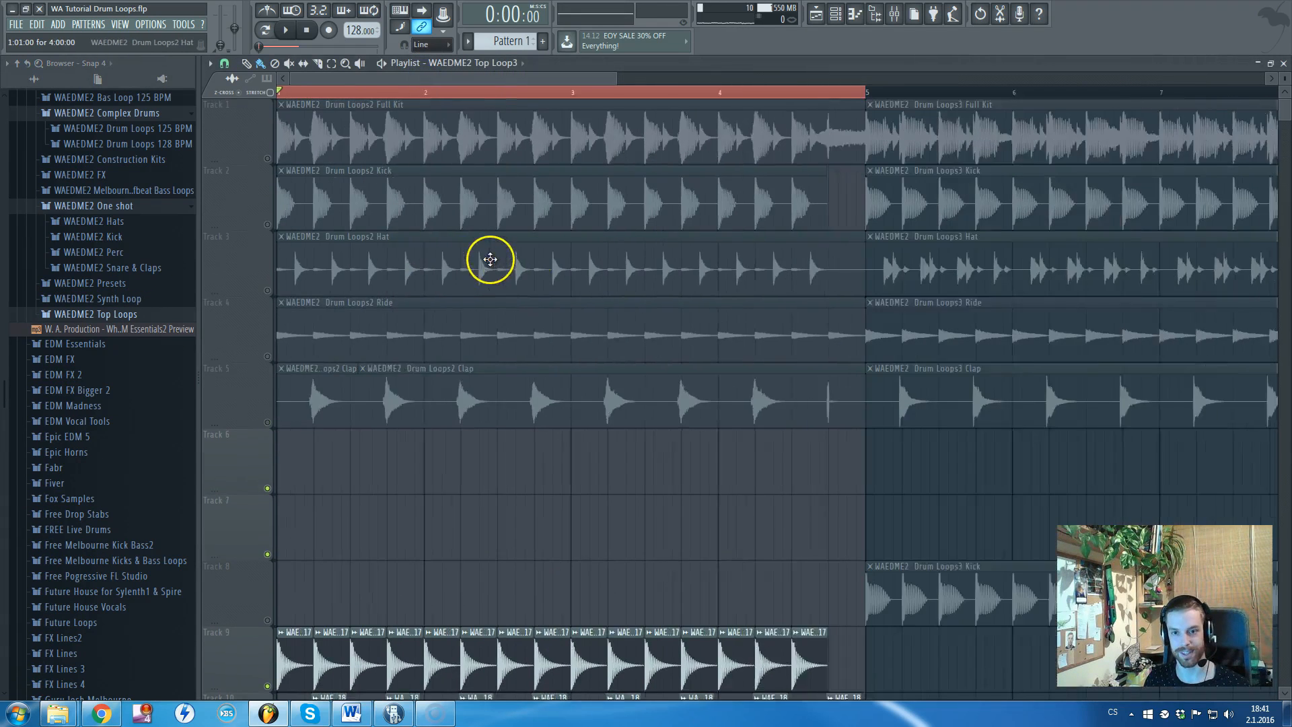
scroll(616, 99, "down", 2)
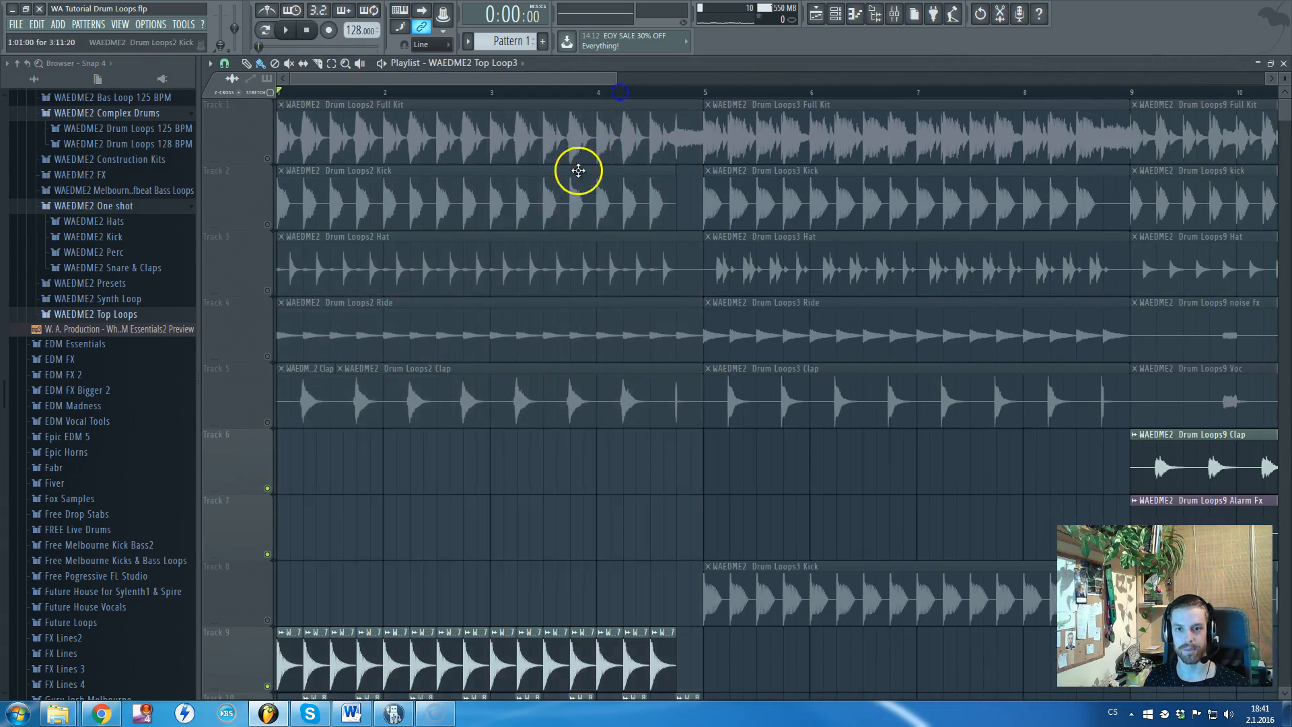
scroll(547, 262, "down", 6)
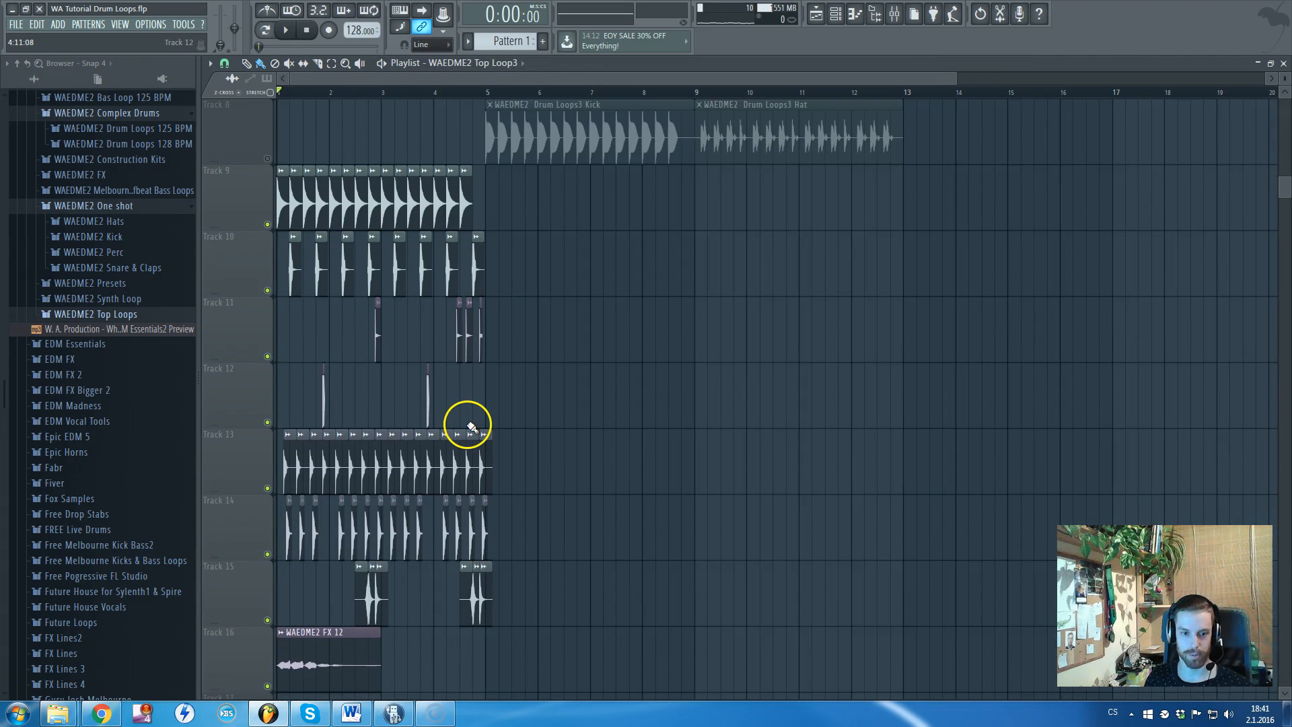
scroll(465, 424, "down", 1)
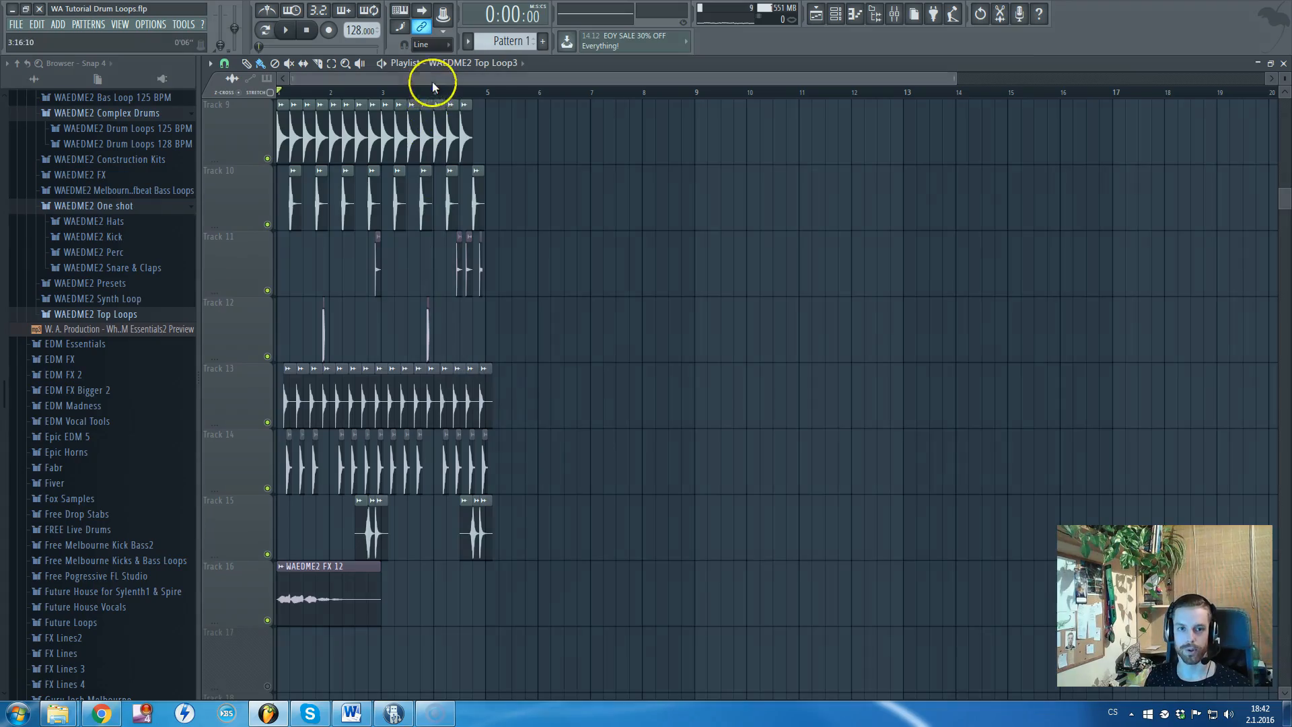
scroll(378, 214, "down", 2)
scroll(288, 281, "up", 1)
scroll(288, 281, "up", 1)
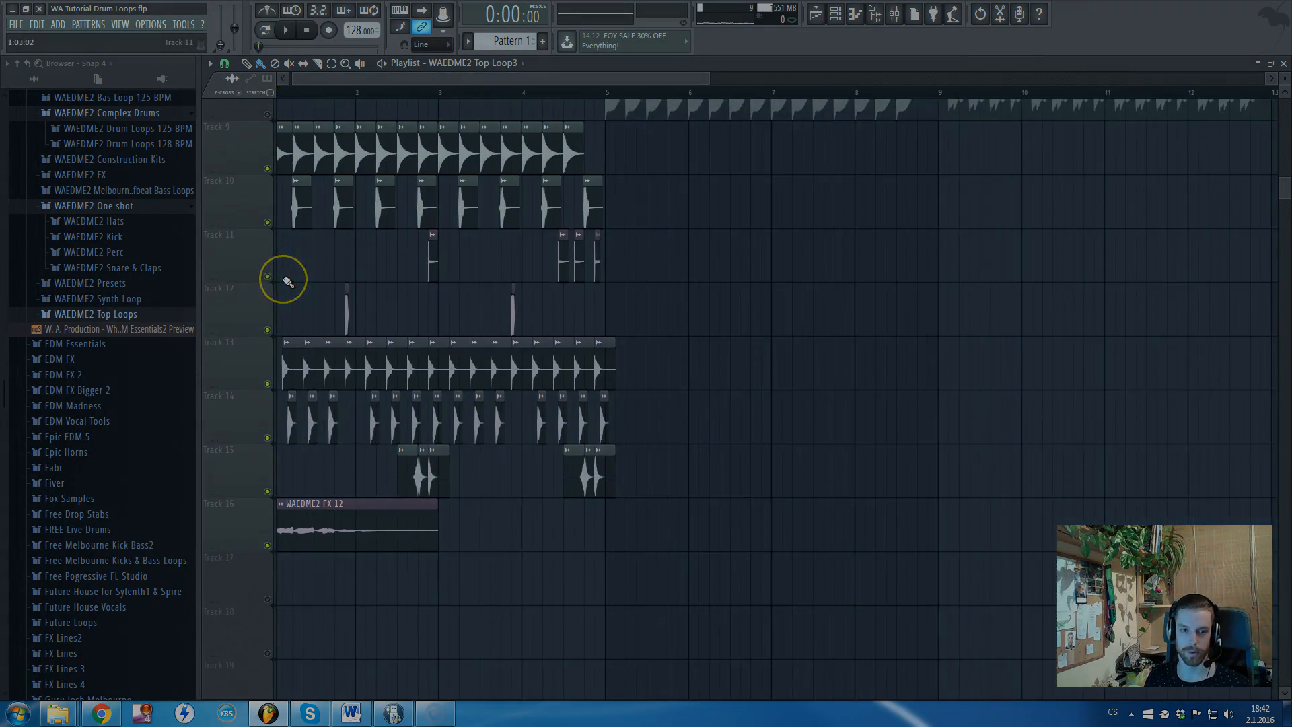